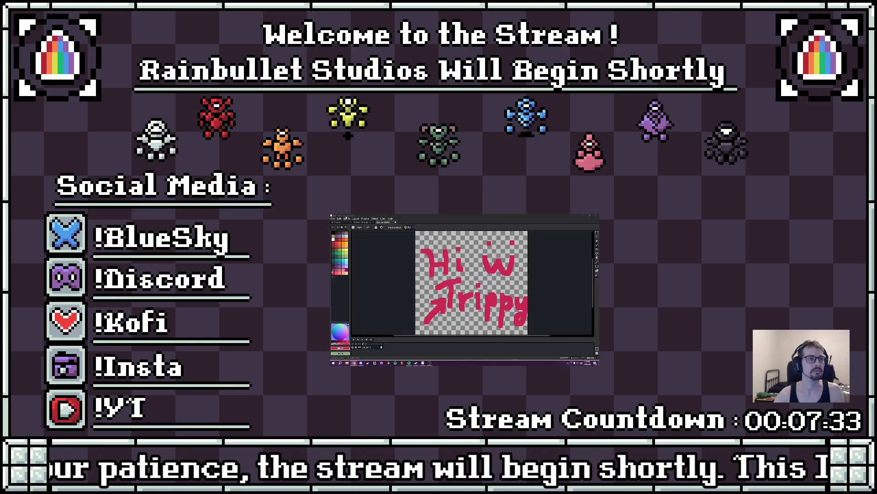
- Resize the canvas to 4000 by 4000 pixels
{"action": "left_click", "coordinate": [356, 219]}
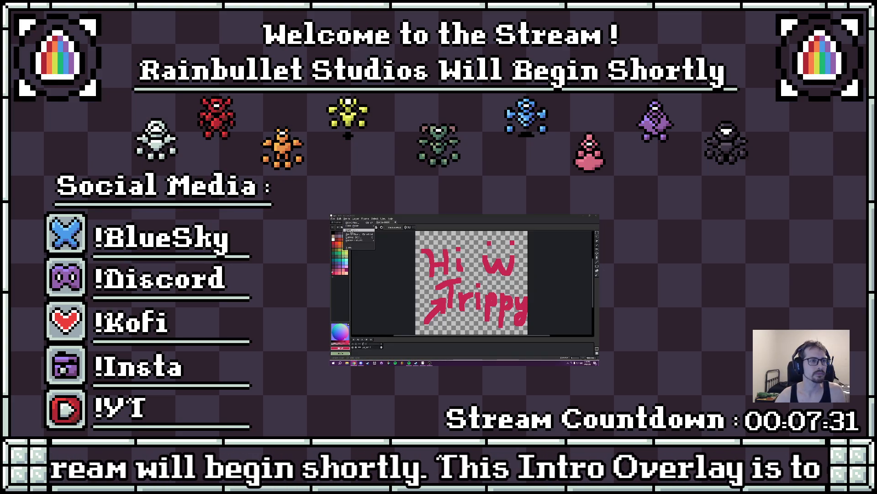
{"action": "left_click", "coordinate": [353, 237]}
{"action": "type", "text": "4000"}
{"action": "key", "text": "Tab"}
{"action": "type", "text": "4000"}
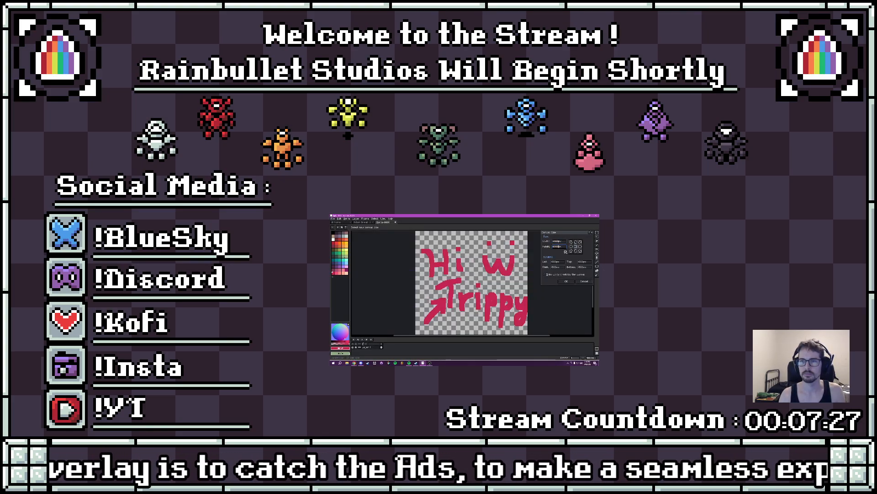
{"action": "key", "text": "Return"}
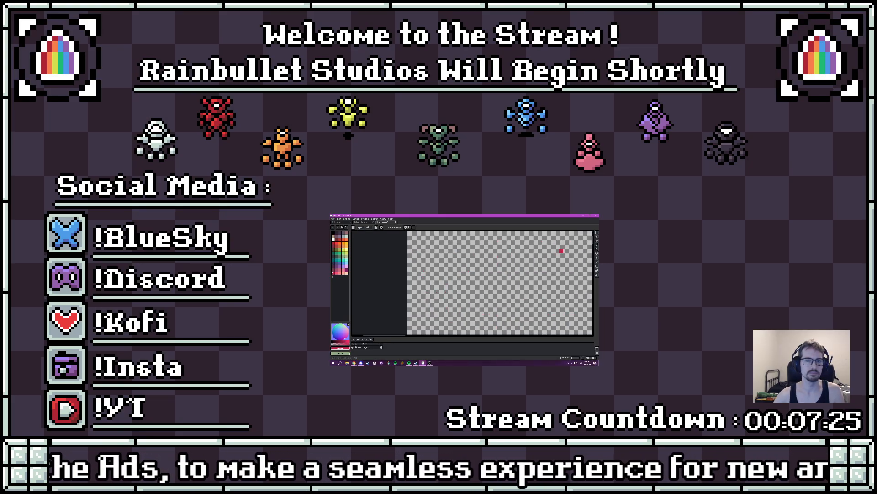
- Handwrite a short pink greeting to a viewer near the upper part of the enlarged canvas
{"action": "mouse_move", "coordinate": [415, 264]}
{"action": "left_mouse_down"}
{"action": "mouse_move", "coordinate": [437, 271]}
{"action": "mouse_move", "coordinate": [433, 293]}
{"action": "mouse_move", "coordinate": [451, 273]}
{"action": "mouse_move", "coordinate": [450, 294]}
{"action": "mouse_move", "coordinate": [462, 294]}
{"action": "left_mouse_up"}
{"action": "mouse_move", "coordinate": [487, 254]}
{"action": "left_mouse_down"}
{"action": "mouse_move", "coordinate": [486, 293]}
{"action": "mouse_move", "coordinate": [500, 252]}
{"action": "mouse_move", "coordinate": [493, 273]}
{"action": "mouse_move", "coordinate": [517, 291]}
{"action": "mouse_move", "coordinate": [547, 288]}
{"action": "mouse_move", "coordinate": [529, 289]}
{"action": "left_mouse_up"}
{"action": "left_click_drag", "start_coordinate": [558, 246], "coordinate": [558, 274]}
{"action": "left_click", "coordinate": [558, 286]}
{"action": "scroll", "coordinate": [558, 286], "scroll_direction": "down", "scroll_amount": 5}
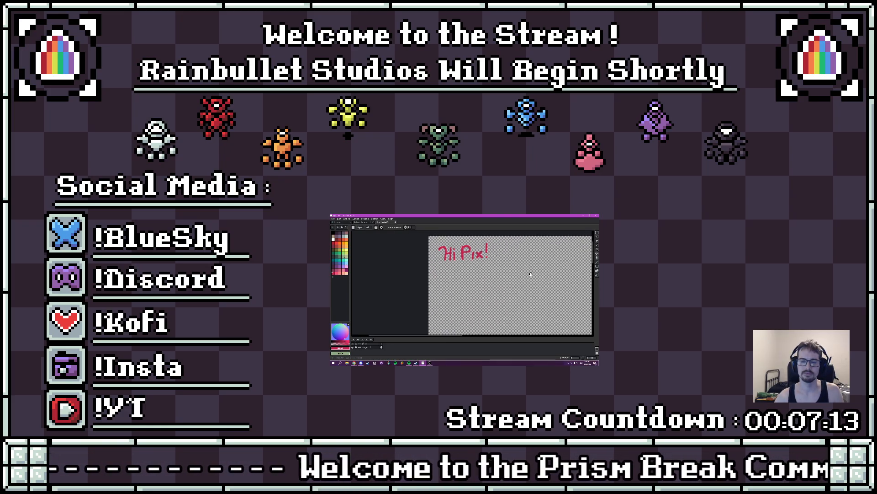
- Add handwritten "WOW", "WOAH" and "COOL!" in pink around the greeting, with an arrow pointing up at it
{"action": "mouse_move", "coordinate": [457, 296]}
{"action": "left_mouse_down"}
{"action": "mouse_move", "coordinate": [455, 264]}
{"action": "mouse_move", "coordinate": [500, 285]}
{"action": "mouse_move", "coordinate": [503, 268]}
{"action": "mouse_move", "coordinate": [508, 285]}
{"action": "mouse_move", "coordinate": [513, 270]}
{"action": "mouse_move", "coordinate": [520, 285]}
{"action": "mouse_move", "coordinate": [543, 277]}
{"action": "mouse_move", "coordinate": [542, 290]}
{"action": "left_mouse_up"}
{"action": "mouse_move", "coordinate": [462, 313]}
{"action": "left_mouse_down"}
{"action": "mouse_move", "coordinate": [479, 300]}
{"action": "mouse_move", "coordinate": [497, 312]}
{"action": "mouse_move", "coordinate": [504, 300]}
{"action": "left_mouse_up"}
{"action": "mouse_move", "coordinate": [516, 245]}
{"action": "left_mouse_down"}
{"action": "mouse_move", "coordinate": [508, 263]}
{"action": "mouse_move", "coordinate": [534, 250]}
{"action": "mouse_move", "coordinate": [556, 254]}
{"action": "left_mouse_up"}
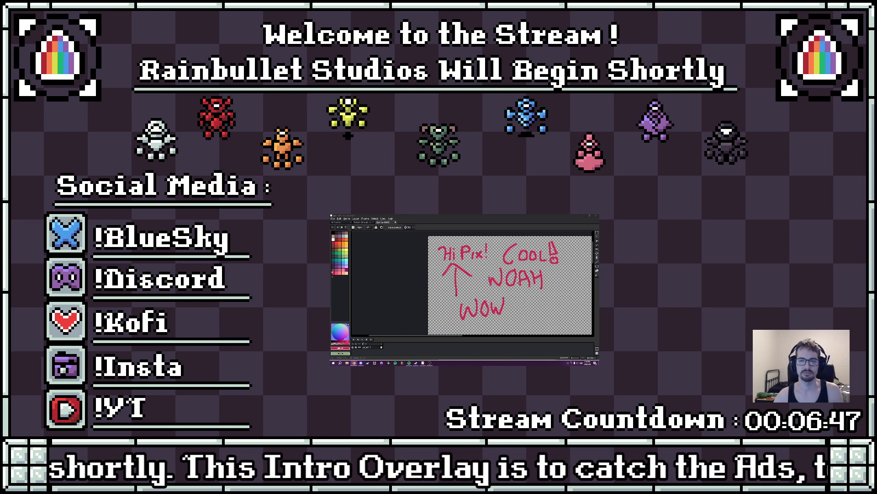
- Undo all the handwritten words and the arrow, back to the empty canvas area
{"action": "left_click", "coordinate": [528, 295]}
{"action": "key", "text": "ctrl+z"}
{"action": "key", "text": "ctrl+z"}
{"action": "key", "text": "ctrl+z"}
{"action": "key", "text": "ctrl+z"}
{"action": "key", "text": "ctrl+z"}
{"action": "key", "text": "ctrl+z"}
{"action": "key", "text": "ctrl+z"}
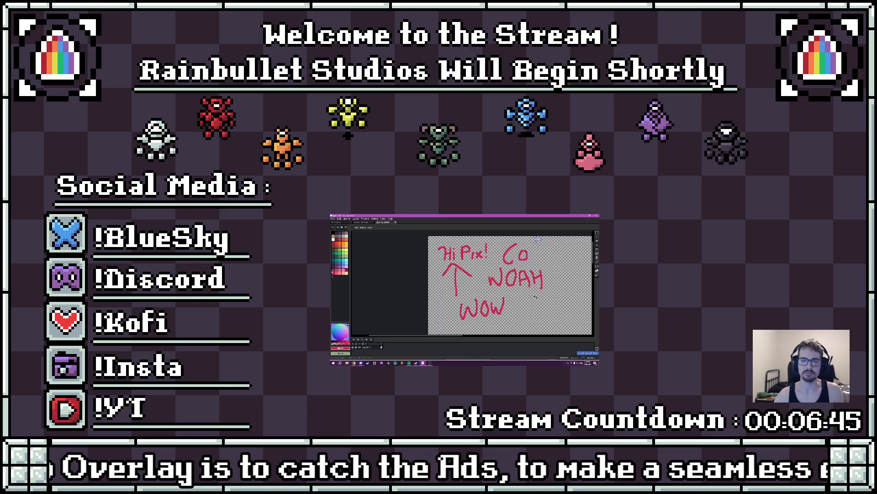
{"action": "key", "text": "ctrl+z"}
{"action": "key", "text": "ctrl+z"}
{"action": "key", "text": "ctrl+z"}
{"action": "key", "text": "ctrl+z"}
{"action": "key", "text": "ctrl+z"}
{"action": "key", "text": "ctrl+z"}
{"action": "key", "text": "ctrl+z"}
{"action": "key", "text": "ctrl+z"}
{"action": "key", "text": "ctrl+z"}
{"action": "key", "text": "ctrl+z"}
{"action": "key", "text": "ctrl+z"}
{"action": "key", "text": "ctrl+z"}
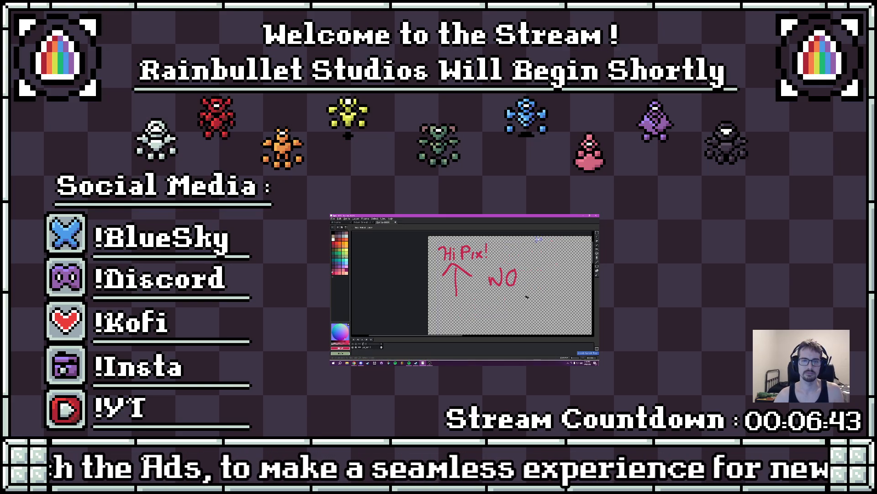
{"action": "key", "text": "ctrl+z"}
{"action": "key", "text": "ctrl+z"}
{"action": "key", "text": "ctrl+z"}
{"action": "key", "text": "ctrl+z"}
{"action": "key", "text": "ctrl+z"}
{"action": "key", "text": "ctrl+z"}
{"action": "key", "text": "ctrl+z"}
{"action": "key", "text": "ctrl+z"}
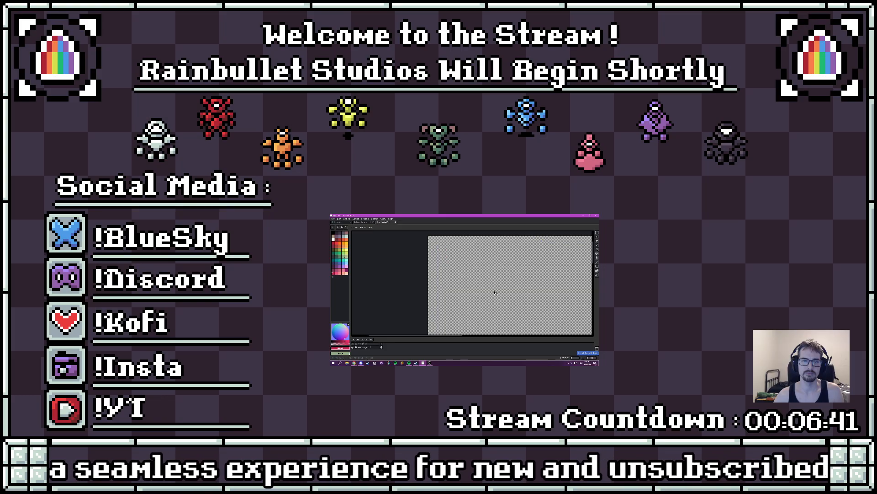
{"action": "left_click", "coordinate": [455, 272]}
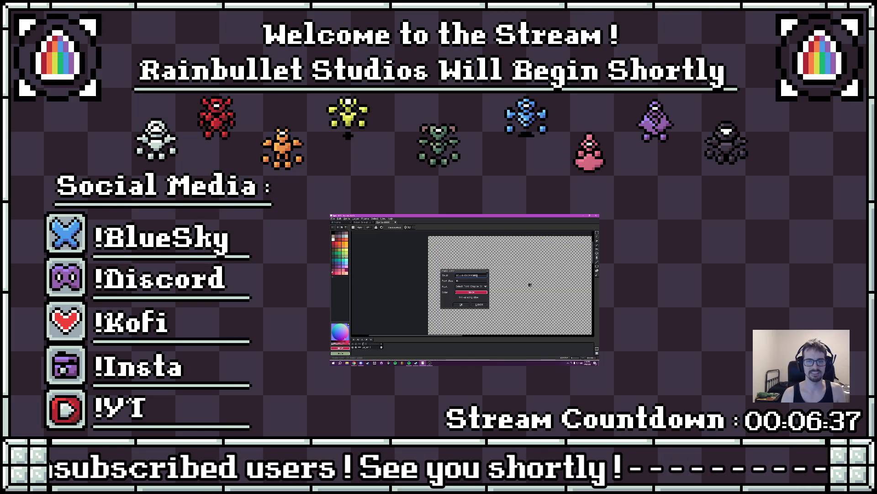
{"action": "key", "text": "Return"}
{"action": "key", "text": "ctrl+z"}
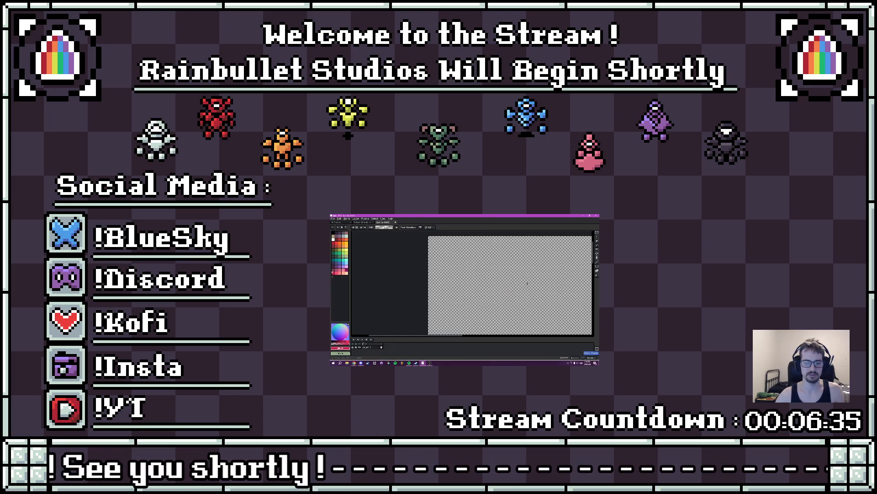
- Insert the text "HELLO EVERYONE" in pink with an adjusted font size and place it on the empty canvas area
{"action": "key", "text": "t"}
{"action": "left_click", "coordinate": [467, 281]}
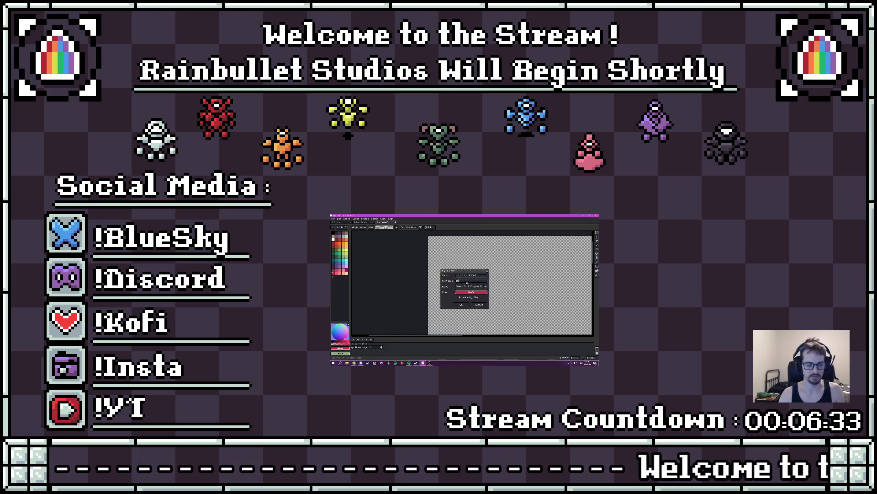
{"action": "key", "text": "Return"}
{"action": "left_click_drag", "start_coordinate": [505, 284], "coordinate": [480, 271]}
- Draw a flower below the text with a red round centre and green petals, stem and leaves
{"action": "left_click", "coordinate": [335, 245]}
{"action": "key", "text": "b"}
{"action": "left_click_drag", "start_coordinate": [478, 294], "coordinate": [492, 294]}
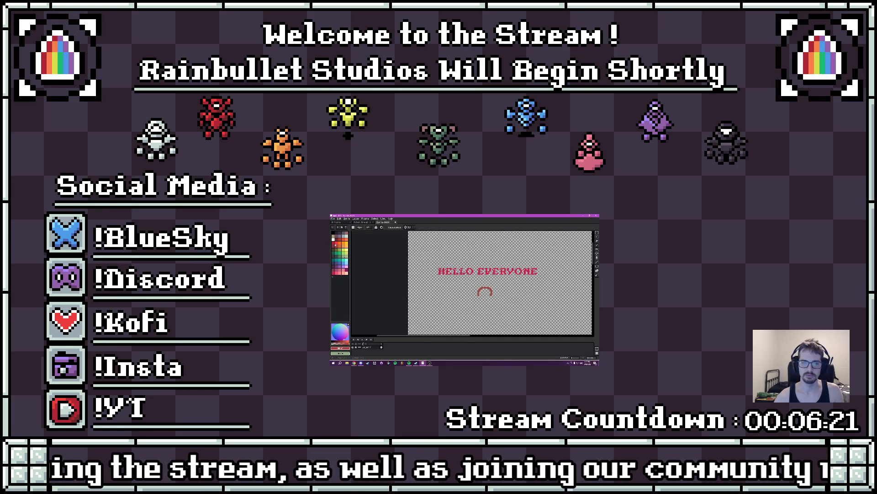
{"action": "left_click", "coordinate": [340, 257]}
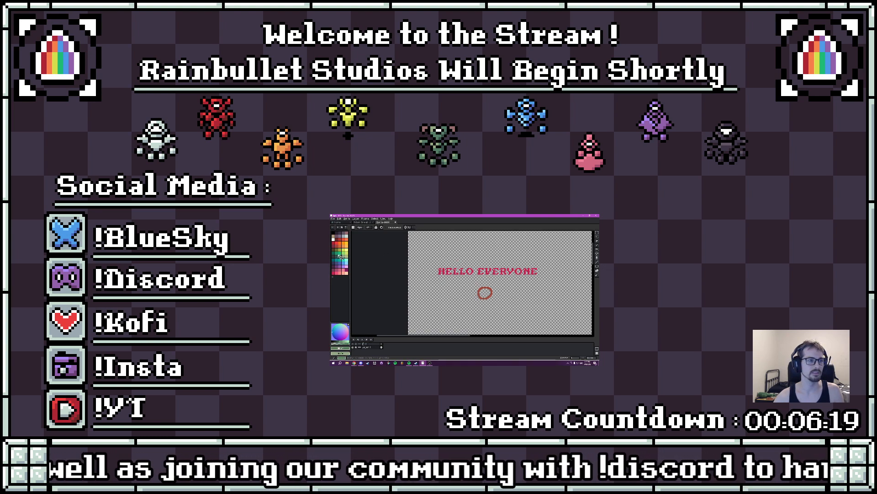
{"action": "left_click_drag", "start_coordinate": [469, 287], "coordinate": [478, 295]}
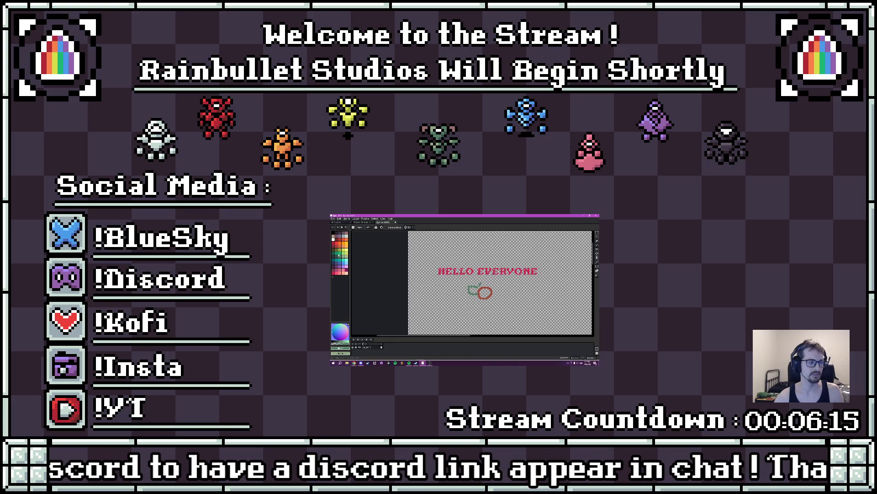
{"action": "mouse_move", "coordinate": [493, 284]}
{"action": "left_mouse_down"}
{"action": "mouse_move", "coordinate": [504, 289]}
{"action": "mouse_move", "coordinate": [483, 301]}
{"action": "mouse_move", "coordinate": [496, 299]}
{"action": "mouse_move", "coordinate": [487, 316]}
{"action": "left_mouse_up"}
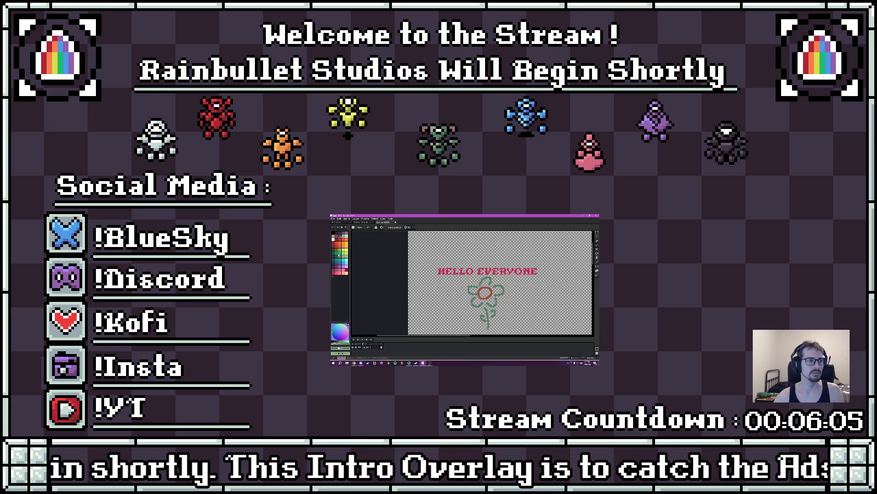
- Draw a black speech bubble beside the flower with a filled red heart inside it
{"action": "mouse_move", "coordinate": [519, 287]}
{"action": "left_mouse_down"}
{"action": "mouse_move", "coordinate": [513, 295]}
{"action": "mouse_move", "coordinate": [539, 293]}
{"action": "mouse_move", "coordinate": [537, 283]}
{"action": "mouse_move", "coordinate": [518, 280]}
{"action": "left_mouse_up"}
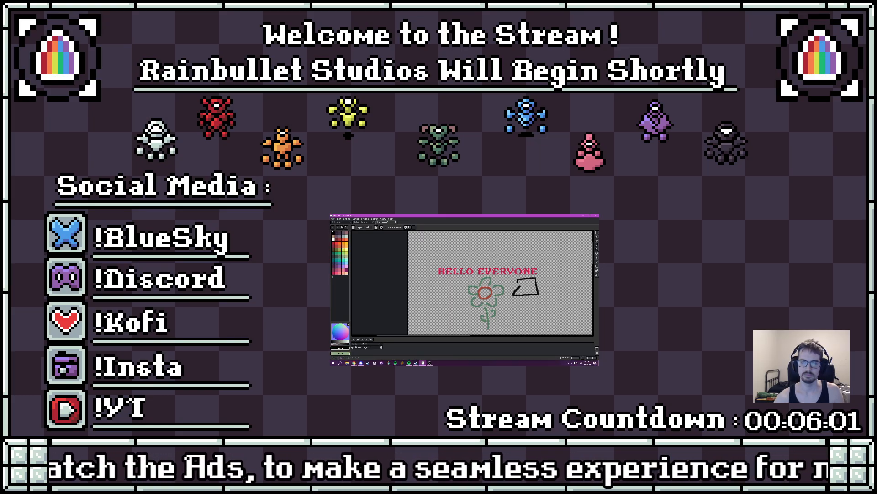
{"action": "left_click", "coordinate": [339, 240]}
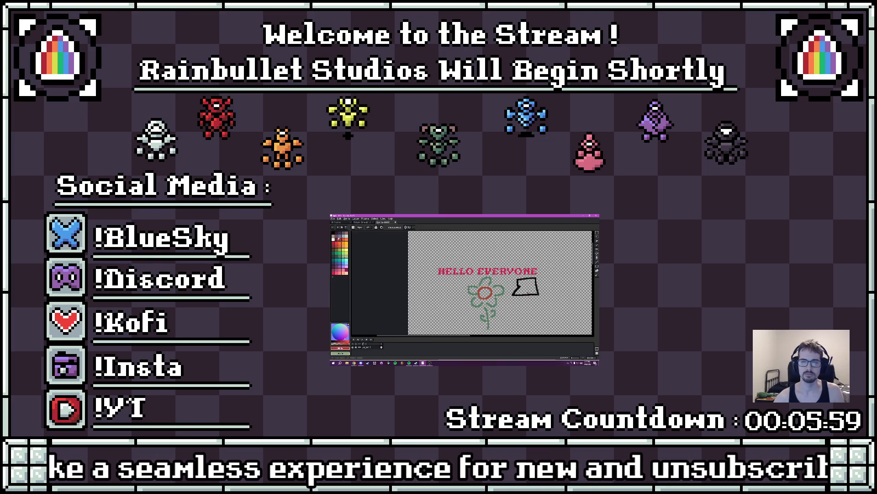
{"action": "left_click_drag", "start_coordinate": [527, 285], "coordinate": [532, 284]}
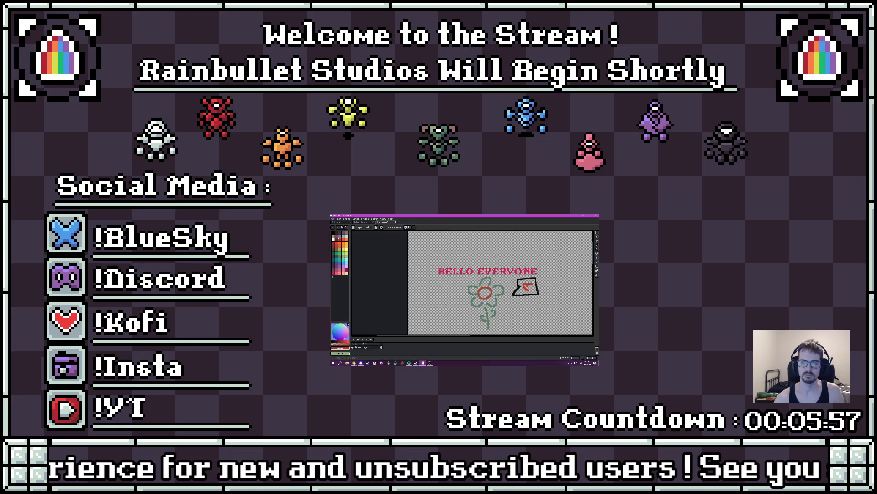
{"action": "key", "text": "g"}
{"action": "left_click", "coordinate": [528, 287]}
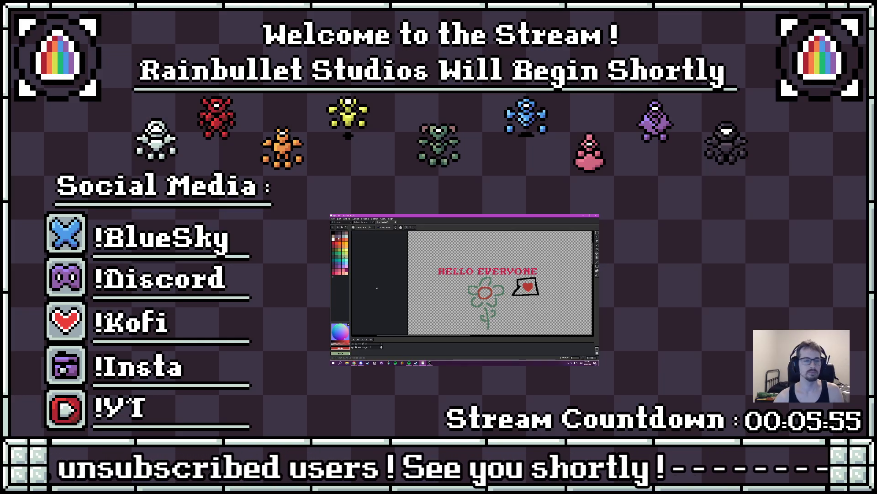
{"action": "key", "text": "alt+Tab"}
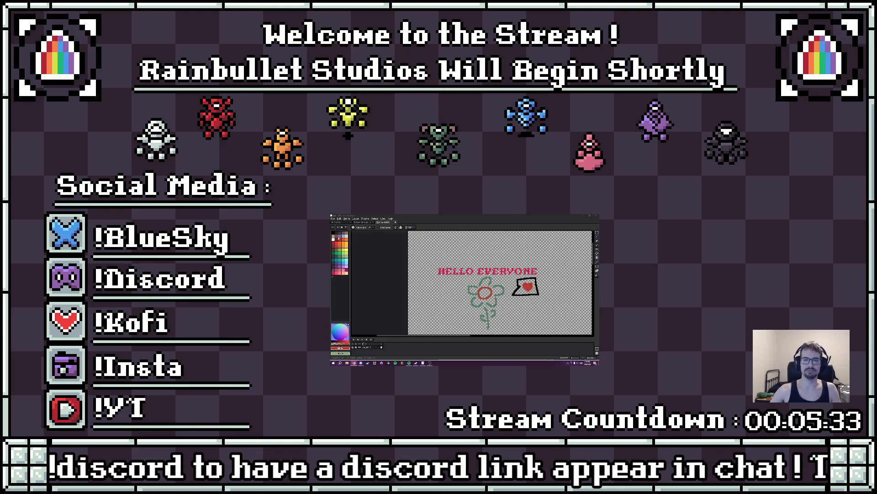
- Try a black fill in the flower's centre, undo it, and draw a black smiley face there instead
{"action": "left_click_drag", "start_coordinate": [485, 293], "coordinate": [474, 278]}
{"action": "left_click", "coordinate": [333, 233]}
{"action": "left_click", "coordinate": [474, 278]}
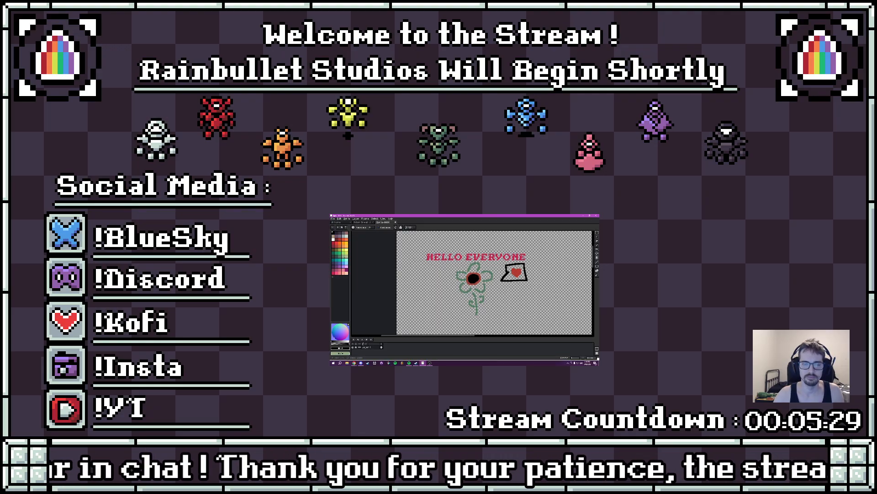
{"action": "key", "text": "ctrl+z"}
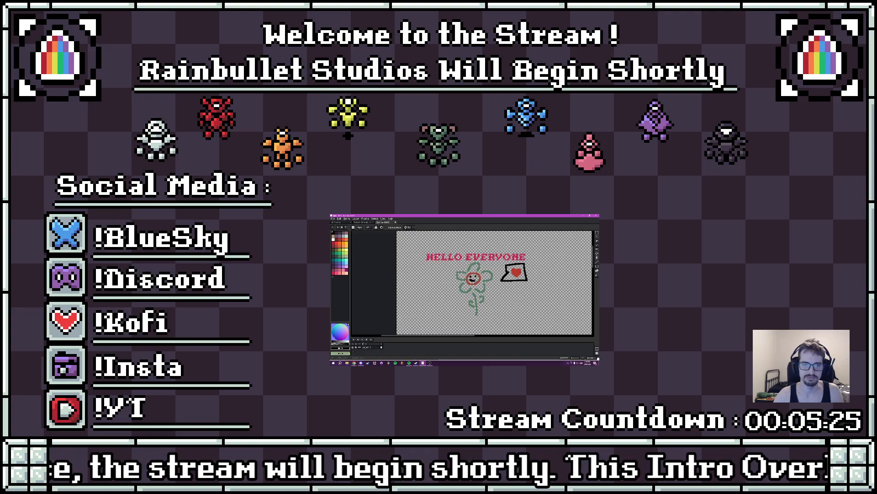
- Draw purple wavy lines on both sides of the flower
{"action": "mouse_move", "coordinate": [497, 296]}
{"action": "left_mouse_down"}
{"action": "mouse_move", "coordinate": [467, 291]}
{"action": "mouse_move", "coordinate": [492, 294]}
{"action": "left_mouse_up"}
{"action": "left_click", "coordinate": [341, 267]}
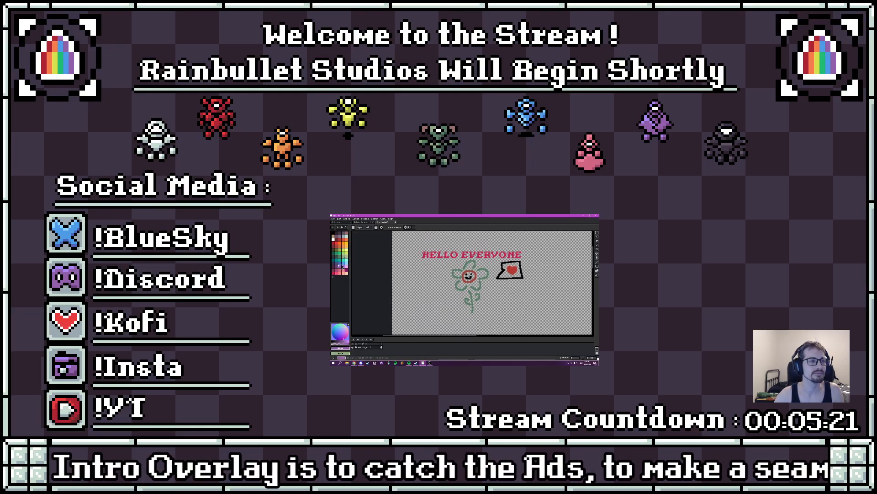
{"action": "mouse_move", "coordinate": [446, 280]}
{"action": "left_mouse_down"}
{"action": "mouse_move", "coordinate": [408, 289]}
{"action": "mouse_move", "coordinate": [440, 303]}
{"action": "mouse_move", "coordinate": [426, 315]}
{"action": "left_mouse_up"}
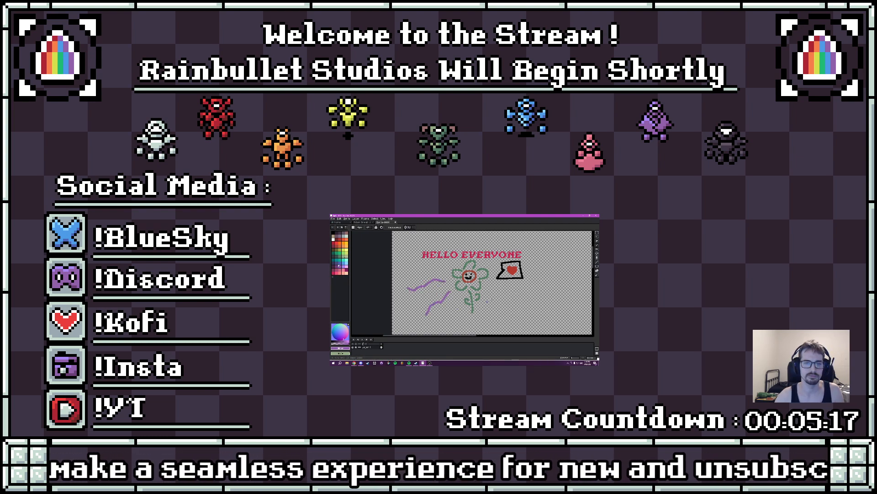
{"action": "mouse_move", "coordinate": [489, 296]}
{"action": "left_mouse_down"}
{"action": "mouse_move", "coordinate": [509, 313]}
{"action": "mouse_move", "coordinate": [515, 288]}
{"action": "mouse_move", "coordinate": [530, 292]}
{"action": "mouse_move", "coordinate": [423, 309]}
{"action": "mouse_move", "coordinate": [352, 305]}
{"action": "left_mouse_up"}
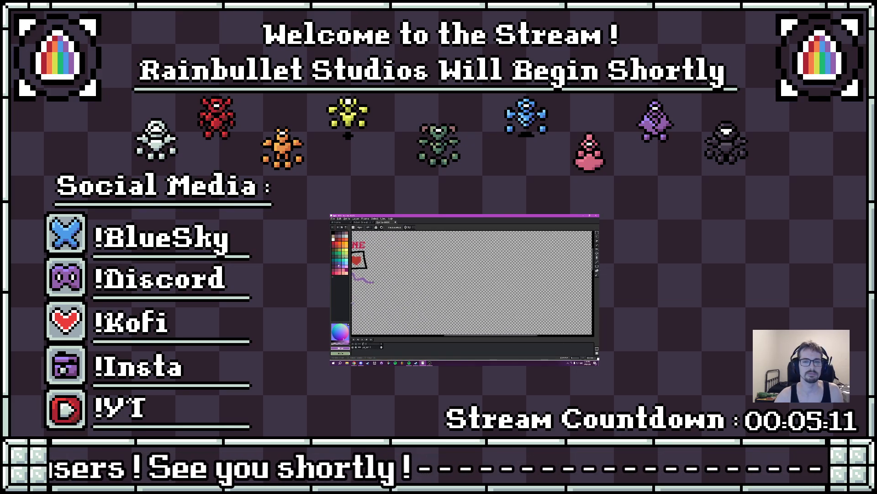
- Draw a looping purple flourish on an empty canvas area, ending in a small heart and a curl at its other end
{"action": "mouse_move", "coordinate": [514, 301]}
{"action": "left_mouse_down"}
{"action": "mouse_move", "coordinate": [503, 288]}
{"action": "mouse_move", "coordinate": [469, 287]}
{"action": "left_mouse_up"}
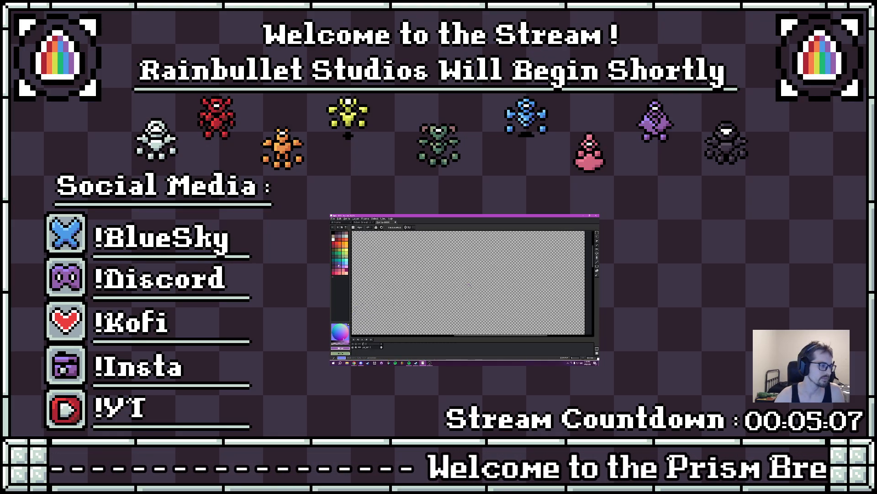
{"action": "key", "text": "alt+Tab"}
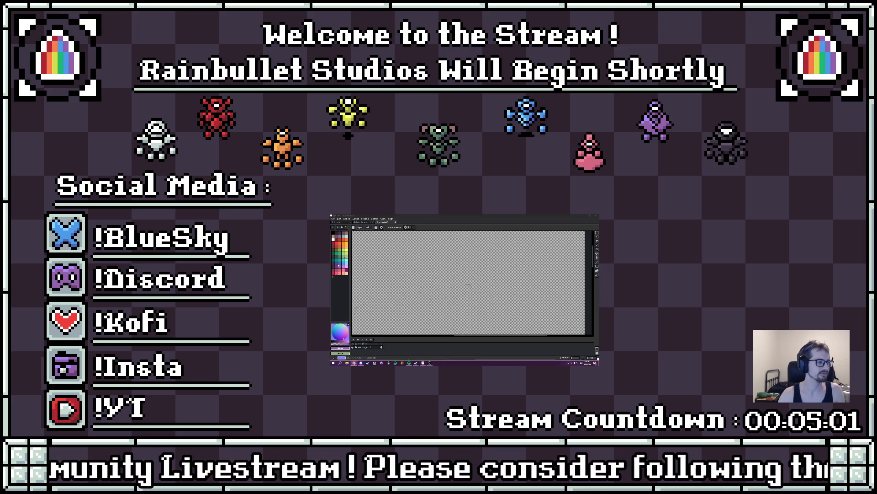
{"action": "mouse_move", "coordinate": [461, 261]}
{"action": "left_mouse_down"}
{"action": "mouse_move", "coordinate": [468, 277]}
{"action": "mouse_move", "coordinate": [459, 280]}
{"action": "mouse_move", "coordinate": [463, 261]}
{"action": "mouse_move", "coordinate": [485, 257]}
{"action": "mouse_move", "coordinate": [493, 276]}
{"action": "mouse_move", "coordinate": [514, 252]}
{"action": "mouse_move", "coordinate": [539, 260]}
{"action": "mouse_move", "coordinate": [545, 281]}
{"action": "mouse_move", "coordinate": [524, 297]}
{"action": "mouse_move", "coordinate": [485, 304]}
{"action": "mouse_move", "coordinate": [509, 318]}
{"action": "left_mouse_up"}
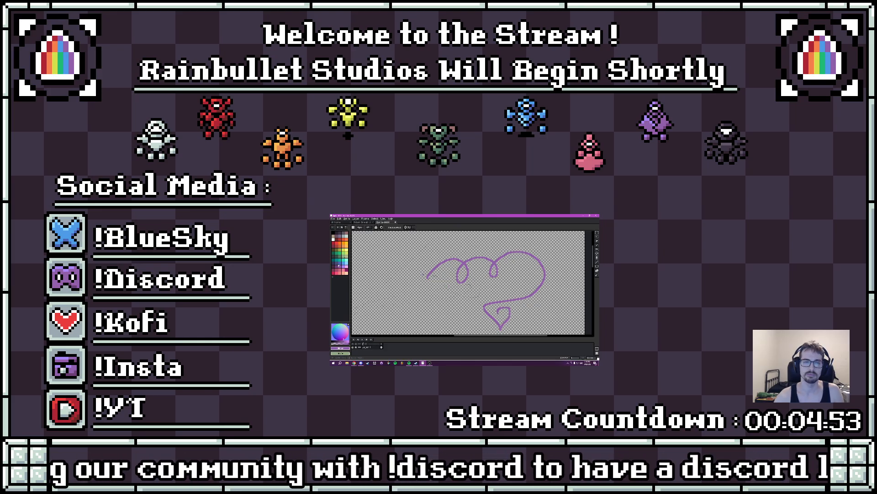
{"action": "mouse_move", "coordinate": [427, 277]}
{"action": "left_mouse_down"}
{"action": "mouse_move", "coordinate": [418, 293]}
{"action": "mouse_move", "coordinate": [428, 297]}
{"action": "mouse_move", "coordinate": [427, 286]}
{"action": "left_mouse_up"}
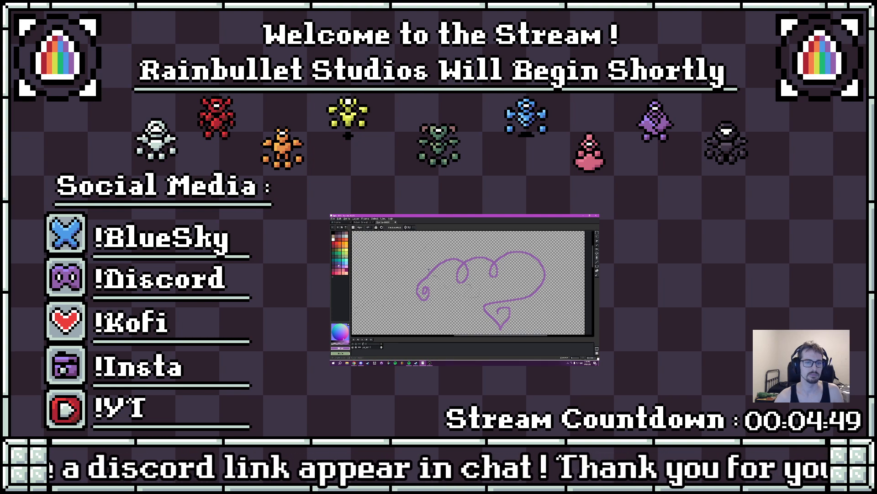
- Try to fill the area around the looping flourish with purple
{"action": "key", "text": "g"}
{"action": "left_click", "coordinate": [470, 300]}
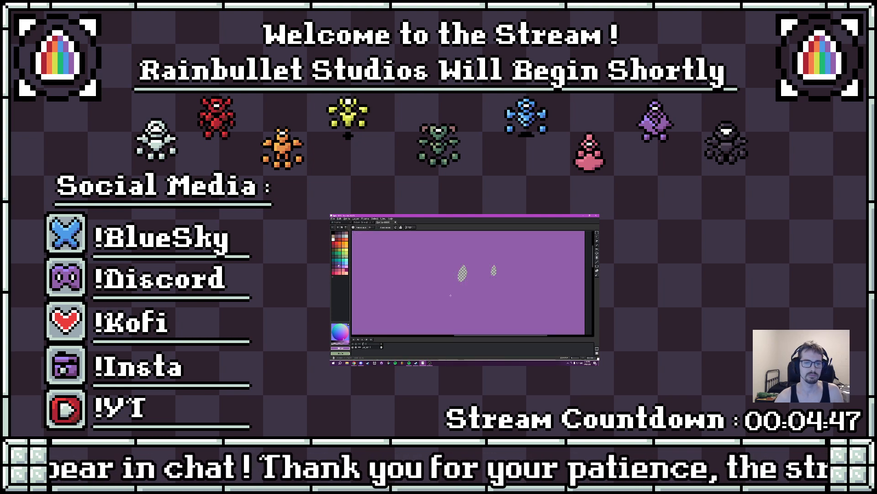
{"action": "key", "text": "ctrl+z"}
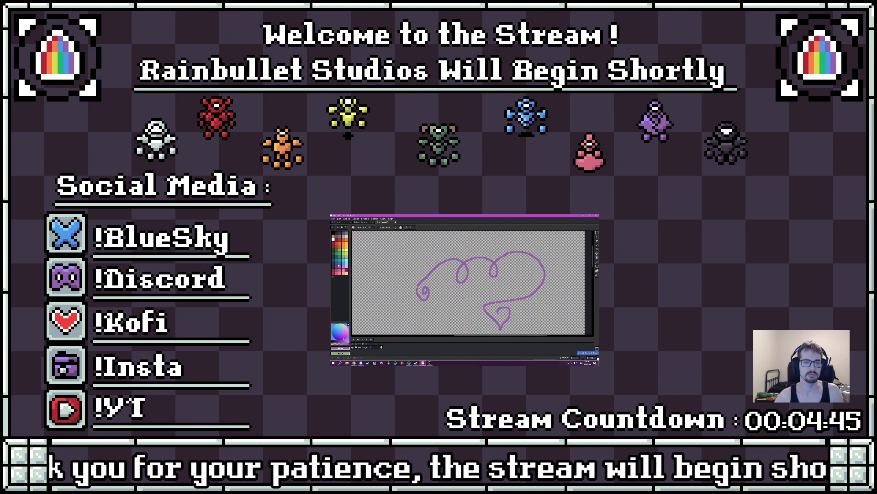
- Undo the purple lines, speech bubble, flower and "HELLO EVERYONE" text, leaving only the original handwriting
{"action": "scroll", "coordinate": [459, 284], "scroll_direction": "down", "scroll_amount": 4}
{"action": "scroll", "coordinate": [459, 283], "scroll_direction": "up", "scroll_amount": 4}
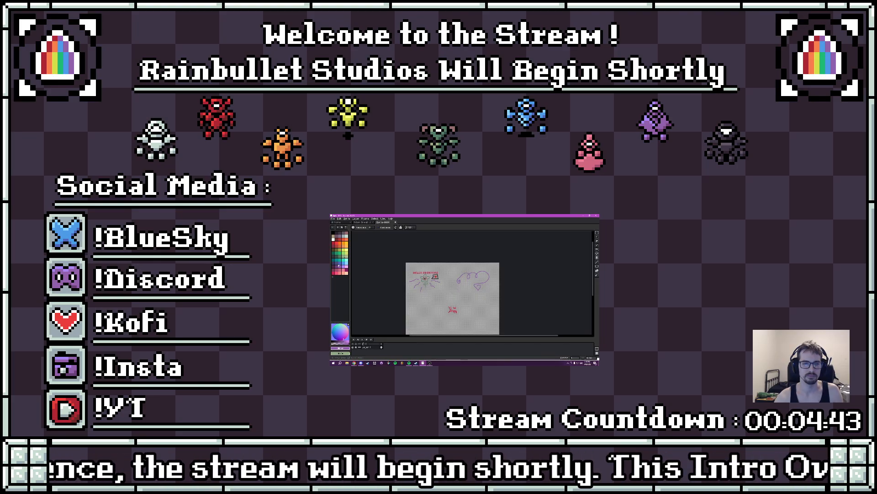
{"action": "key", "text": "ctrl+z"}
{"action": "key", "text": "ctrl+z"}
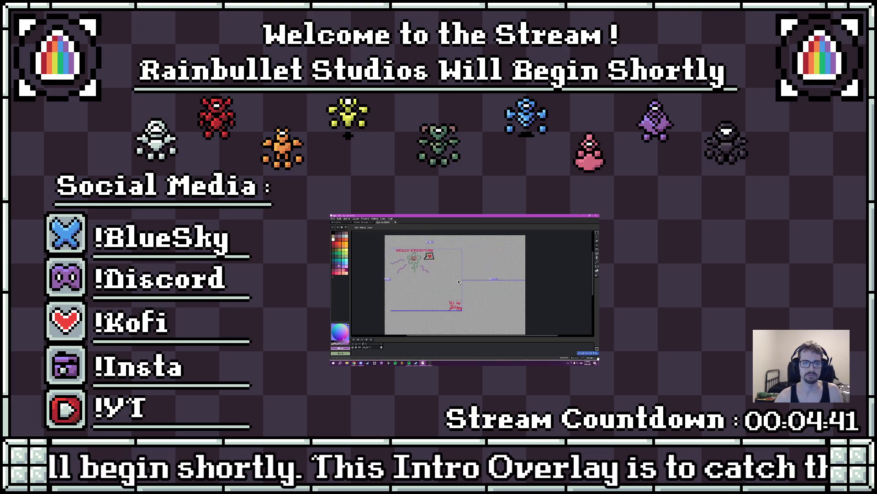
{"action": "key", "text": "ctrl+z"}
{"action": "key", "text": "ctrl+z"}
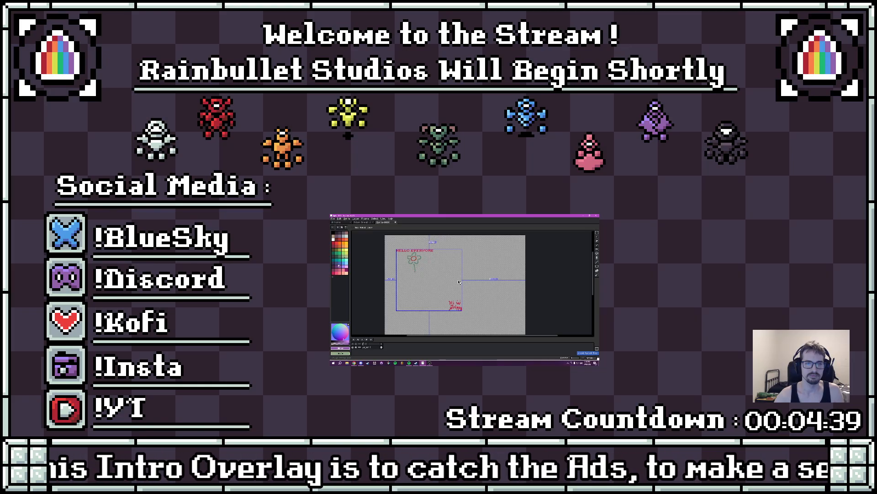
{"action": "key", "text": "ctrl+z"}
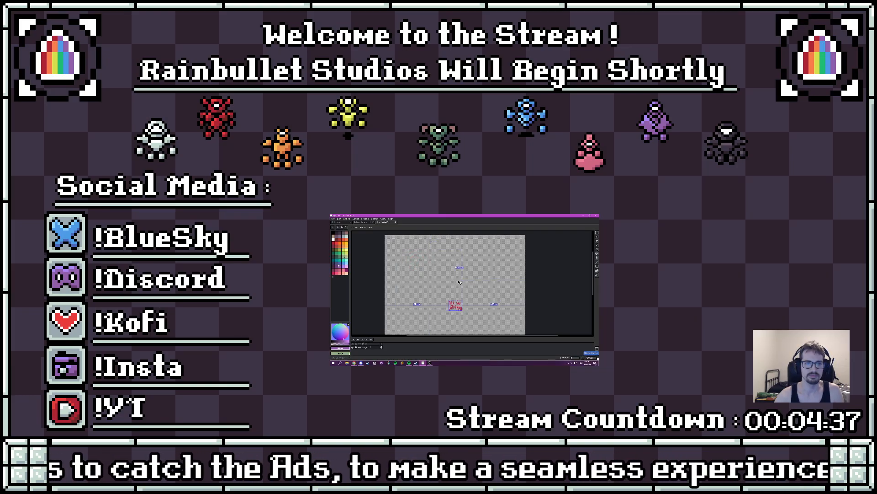
- Draw a chili pepper with a curled stem in green on an empty canvas area and fill it with the same green
{"action": "mouse_move", "coordinate": [449, 304]}
{"action": "left_mouse_down"}
{"action": "mouse_move", "coordinate": [447, 280]}
{"action": "mouse_move", "coordinate": [463, 300]}
{"action": "mouse_move", "coordinate": [453, 305]}
{"action": "left_mouse_up"}
{"action": "left_click", "coordinate": [340, 257]}
{"action": "scroll", "coordinate": [425, 271], "scroll_direction": "up", "scroll_amount": 2}
{"action": "key", "text": "b"}
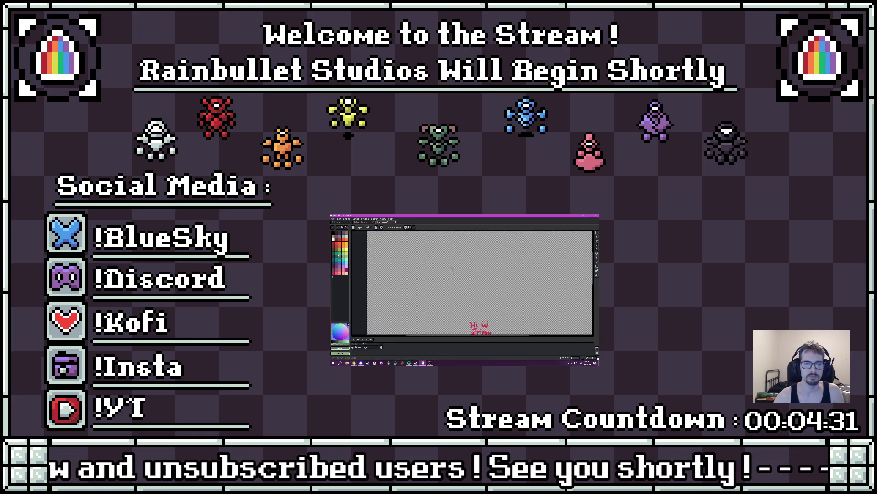
{"action": "mouse_move", "coordinate": [450, 267]}
{"action": "left_mouse_down"}
{"action": "mouse_move", "coordinate": [449, 281]}
{"action": "mouse_move", "coordinate": [453, 262]}
{"action": "left_mouse_up"}
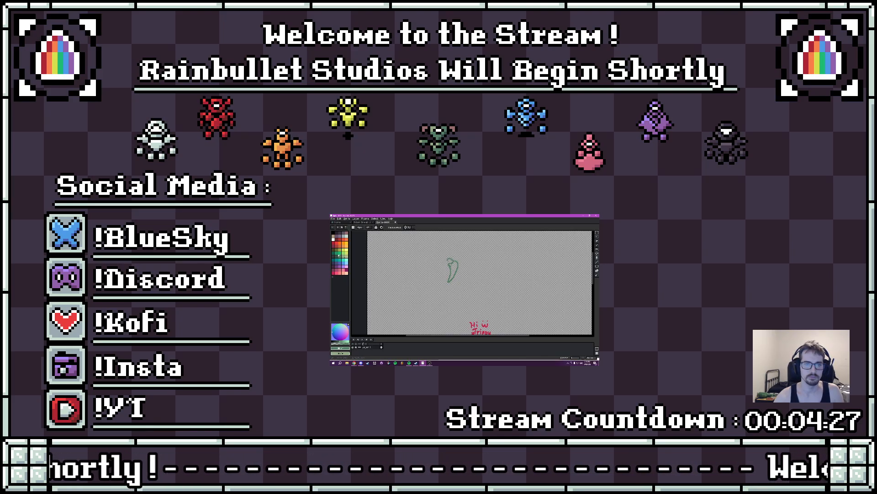
{"action": "key", "text": "g"}
{"action": "left_click", "coordinate": [454, 268]}
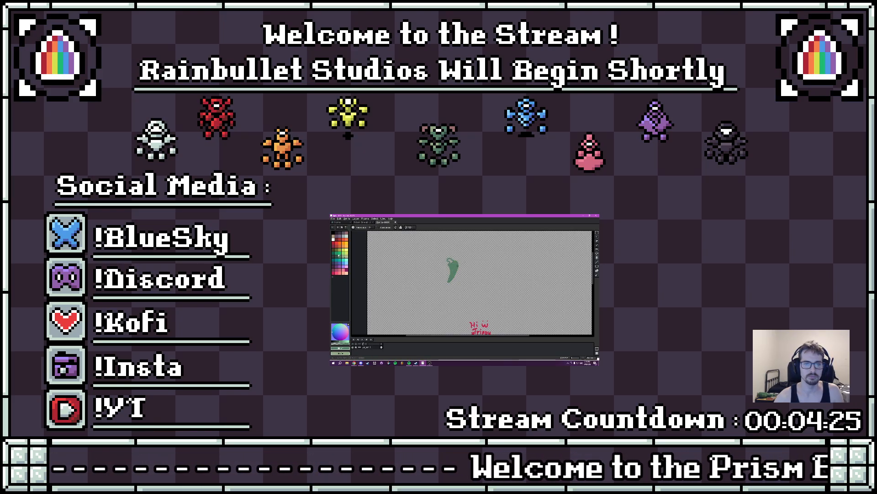
- Select the green pepper and apply a black outline around it
{"action": "key", "text": "b"}
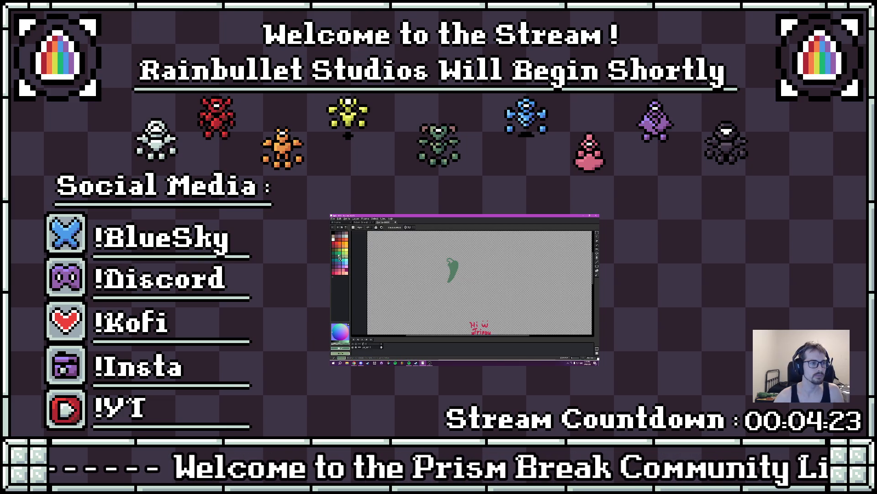
{"action": "scroll", "coordinate": [453, 265], "scroll_direction": "up", "scroll_amount": 2}
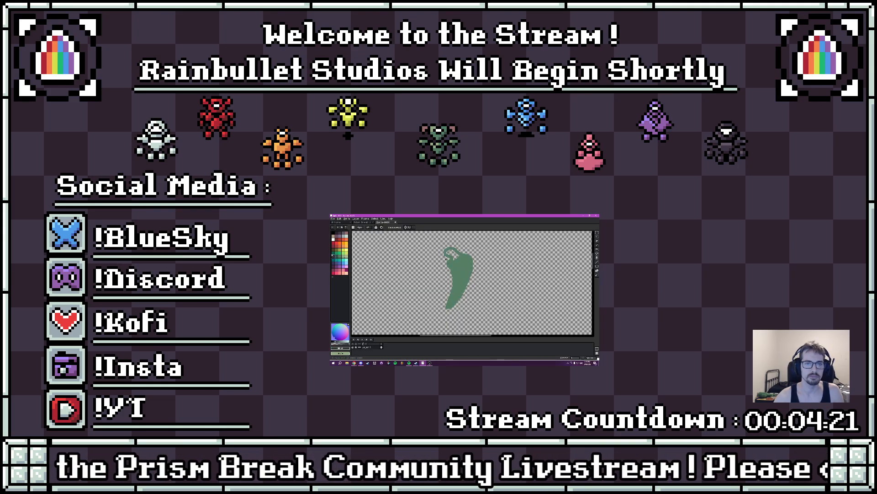
{"action": "scroll", "coordinate": [452, 264], "scroll_direction": "down", "scroll_amount": 3}
{"action": "key", "text": "m"}
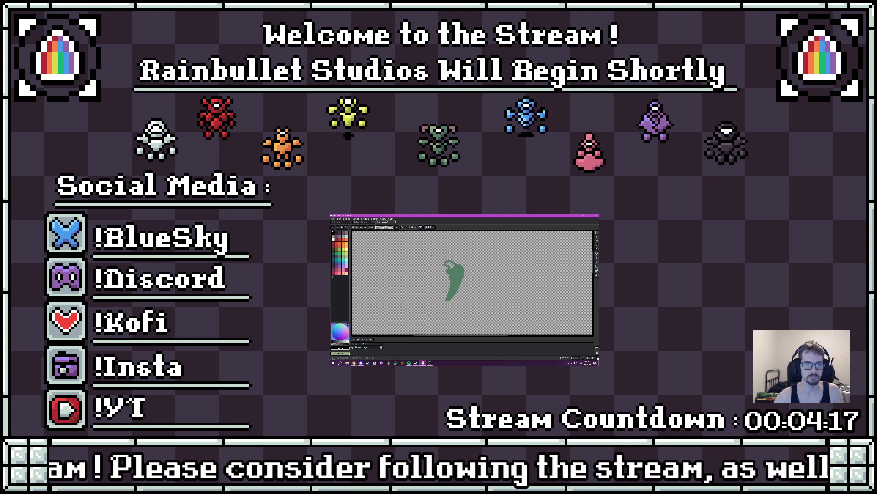
{"action": "left_click_drag", "start_coordinate": [432, 253], "coordinate": [471, 308]}
{"action": "key", "text": "shift+o"}
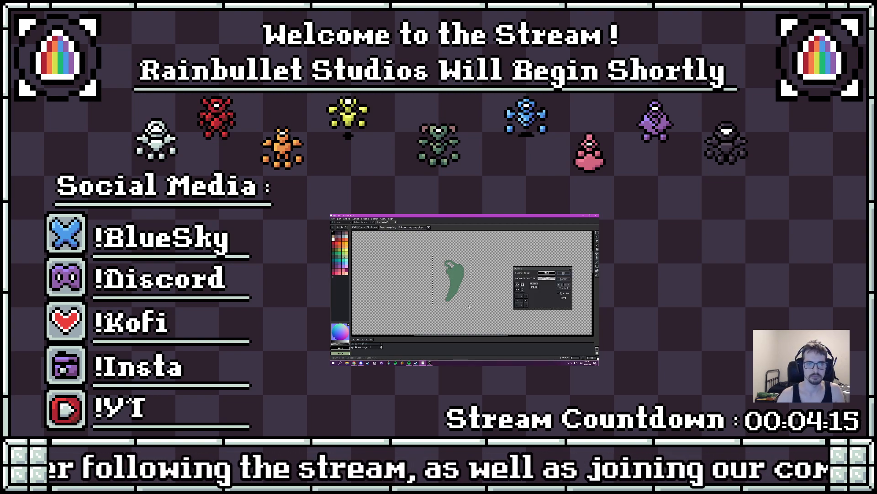
{"action": "left_click", "coordinate": [563, 274]}
- Give the pepper a black face and annotate it with a circle and an arrow labelled "SPICY PEPPER"
{"action": "scroll", "coordinate": [458, 287], "scroll_direction": "up", "scroll_amount": 5}
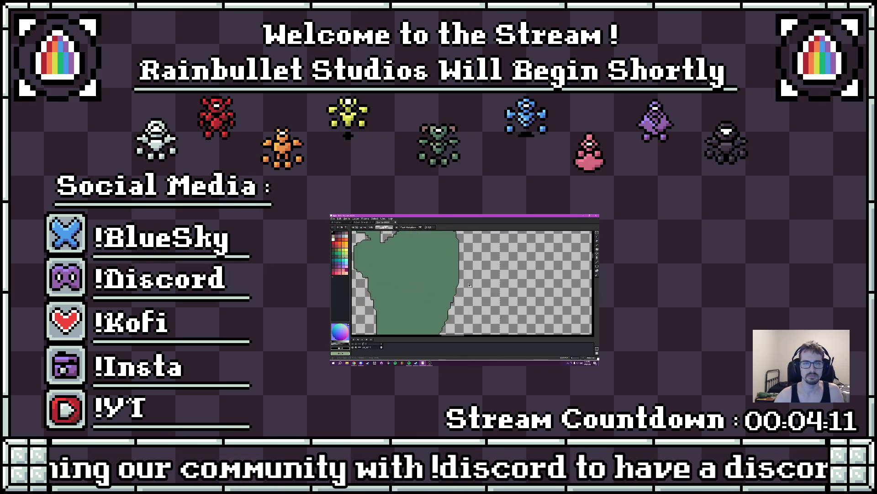
{"action": "mouse_move", "coordinate": [459, 287]}
{"action": "left_mouse_down"}
{"action": "mouse_move", "coordinate": [472, 246]}
{"action": "mouse_move", "coordinate": [466, 291]}
{"action": "mouse_move", "coordinate": [442, 293]}
{"action": "mouse_move", "coordinate": [452, 295]}
{"action": "mouse_move", "coordinate": [477, 266]}
{"action": "mouse_move", "coordinate": [471, 272]}
{"action": "mouse_move", "coordinate": [503, 268]}
{"action": "mouse_move", "coordinate": [495, 281]}
{"action": "mouse_move", "coordinate": [513, 274]}
{"action": "left_mouse_up"}
{"action": "key", "text": "b"}
{"action": "left_click", "coordinate": [430, 278]}
{"action": "left_click", "coordinate": [453, 267]}
{"action": "scroll", "coordinate": [470, 284], "scroll_direction": "down", "scroll_amount": 4}
{"action": "left_click_drag", "start_coordinate": [509, 278], "coordinate": [514, 281]}
{"action": "left_click_drag", "start_coordinate": [514, 274], "coordinate": [515, 278]}
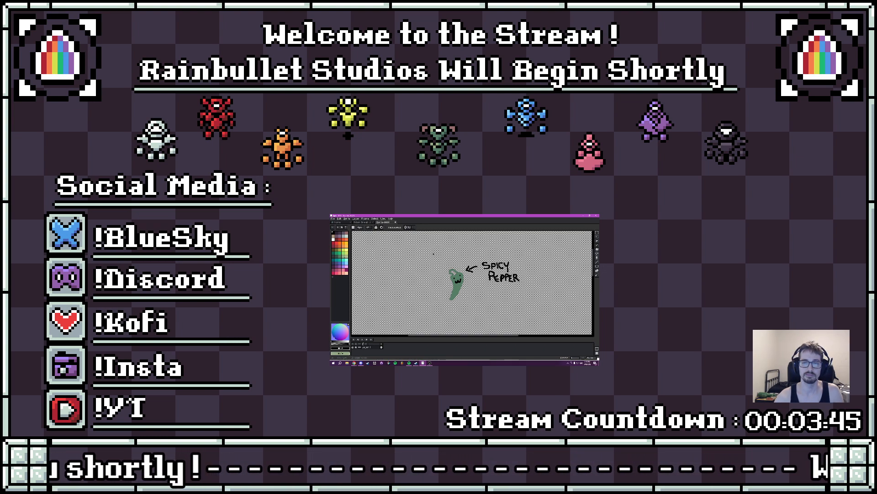
{"action": "mouse_move", "coordinate": [438, 270]}
{"action": "left_mouse_down"}
{"action": "mouse_move", "coordinate": [462, 259]}
{"action": "mouse_move", "coordinate": [453, 309]}
{"action": "mouse_move", "coordinate": [466, 242]}
{"action": "left_mouse_up"}
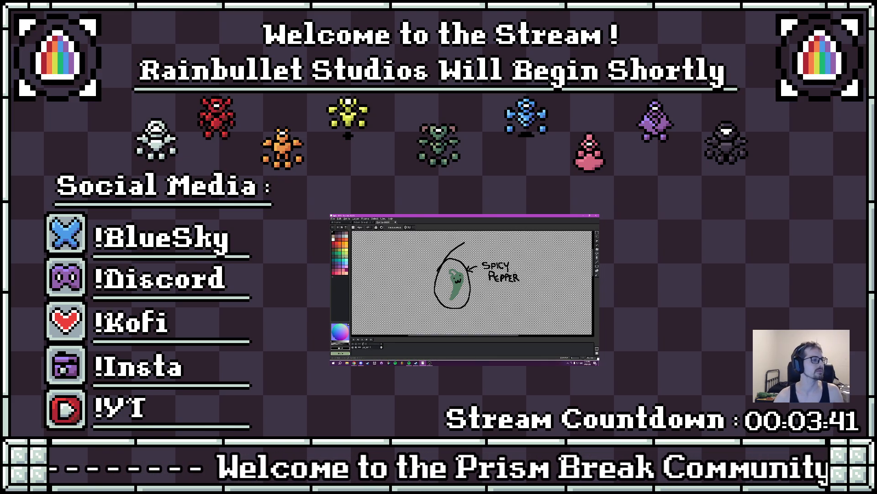
- Draw a black sad face with two oval eyes and a wavy mouth below the "SPICY PEPPER" label
{"action": "scroll", "coordinate": [457, 275], "scroll_direction": "down", "scroll_amount": 2}
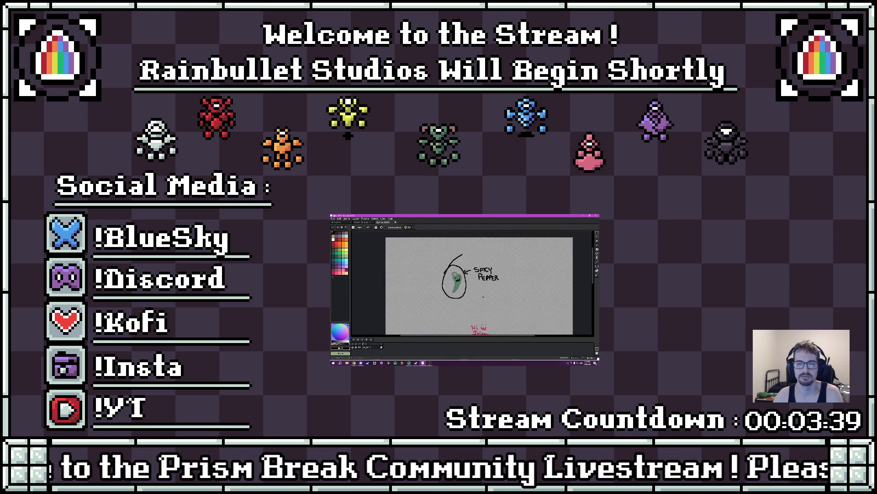
{"action": "left_click_drag", "start_coordinate": [483, 295], "coordinate": [473, 271]}
{"action": "scroll", "coordinate": [474, 271], "scroll_direction": "up", "scroll_amount": 2}
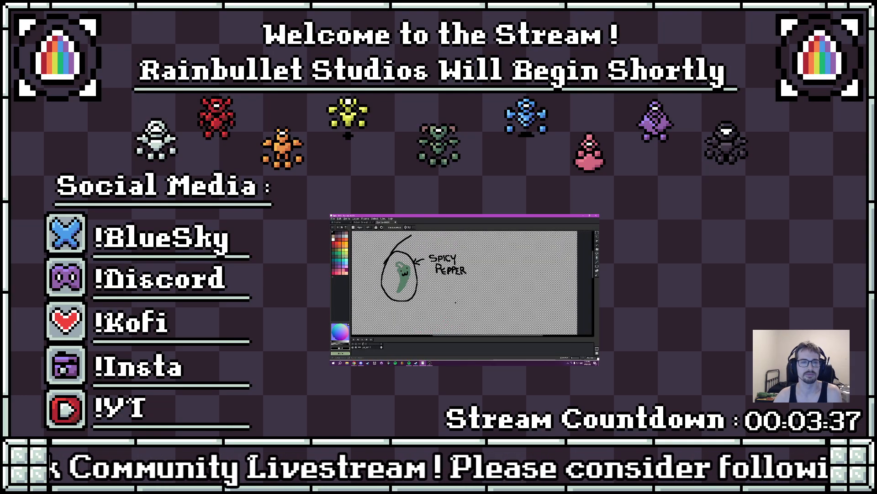
{"action": "scroll", "coordinate": [456, 291], "scroll_direction": "up", "scroll_amount": 1}
{"action": "mouse_move", "coordinate": [437, 297]}
{"action": "left_mouse_down"}
{"action": "mouse_move", "coordinate": [465, 302]}
{"action": "mouse_move", "coordinate": [451, 293]}
{"action": "mouse_move", "coordinate": [460, 281]}
{"action": "mouse_move", "coordinate": [483, 280]}
{"action": "mouse_move", "coordinate": [457, 298]}
{"action": "mouse_move", "coordinate": [480, 293]}
{"action": "mouse_move", "coordinate": [502, 290]}
{"action": "left_mouse_up"}
- Insert the text "He said it didnt go well" and place it beneath the sad face
{"action": "type", "text": "tHello World"}
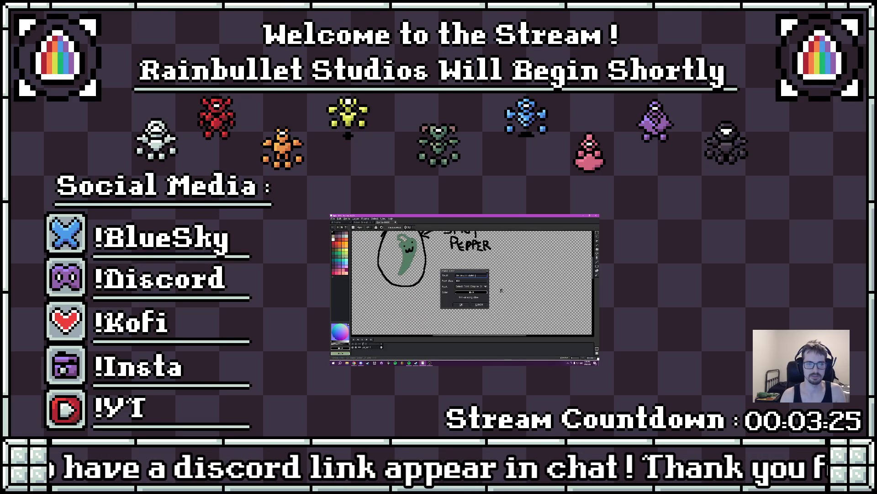
{"action": "left_click", "coordinate": [461, 304]}
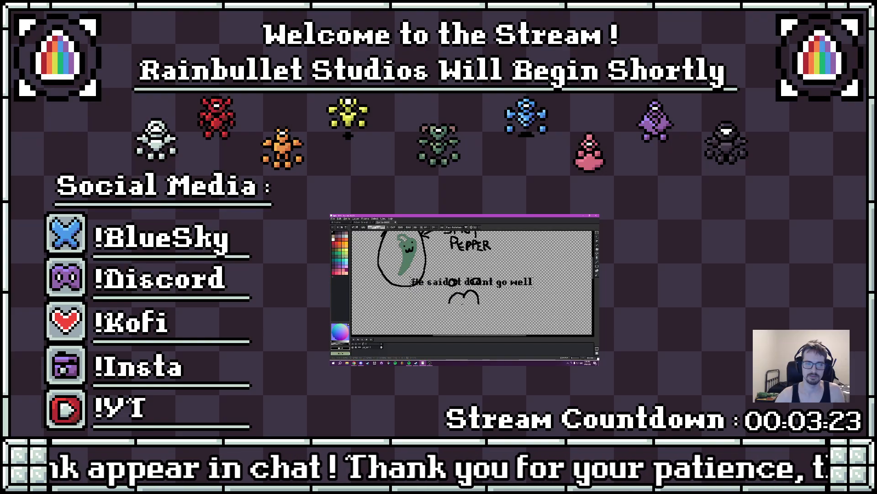
{"action": "left_click_drag", "start_coordinate": [472, 282], "coordinate": [509, 296]}
{"action": "left_click", "coordinate": [510, 296]}
- Draw light blue tears beside both eyes of the sad face
{"action": "left_click", "coordinate": [344, 262]}
{"action": "key", "text": "b"}
{"action": "left_click_drag", "start_coordinate": [446, 287], "coordinate": [446, 291]}
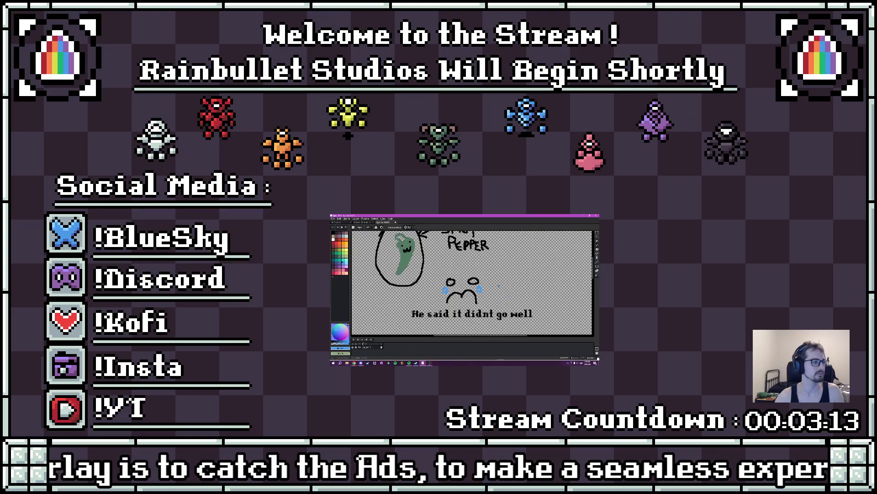
- Insert the text "HELLO GANG, HOW WE DOING" in blue with a new font size
{"action": "scroll", "coordinate": [497, 277], "scroll_direction": "down", "scroll_amount": 4}
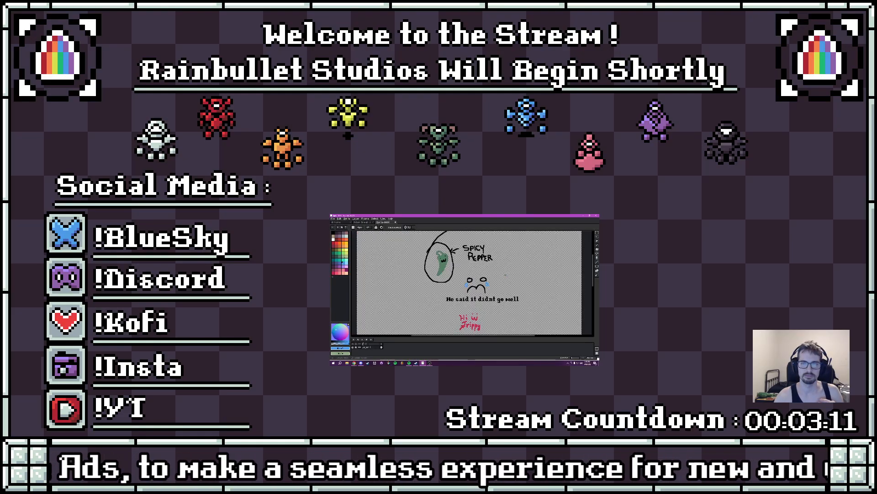
{"action": "scroll", "coordinate": [456, 286], "scroll_direction": "up", "scroll_amount": 3}
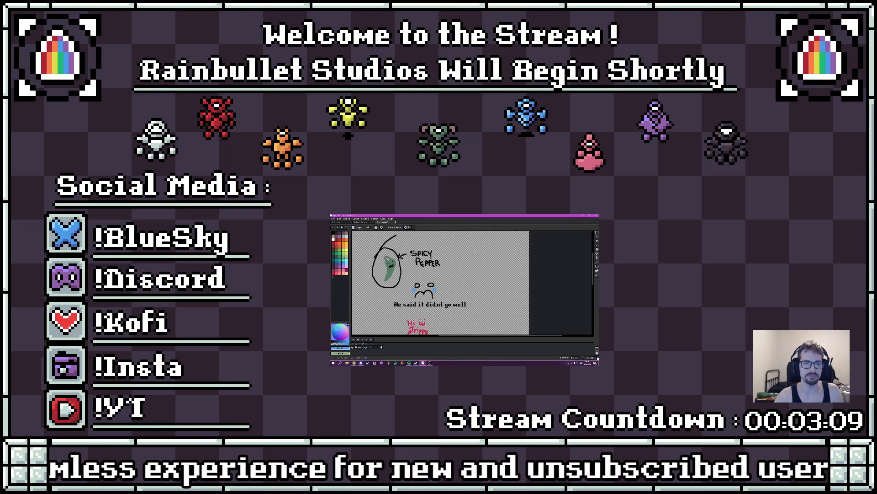
{"action": "type", "text": "t"}
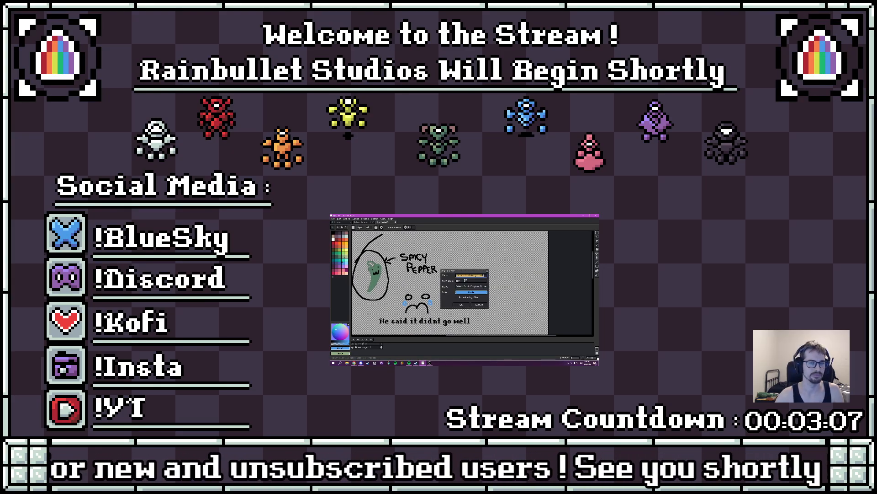
{"action": "type", "text": "HELLO GANG"}
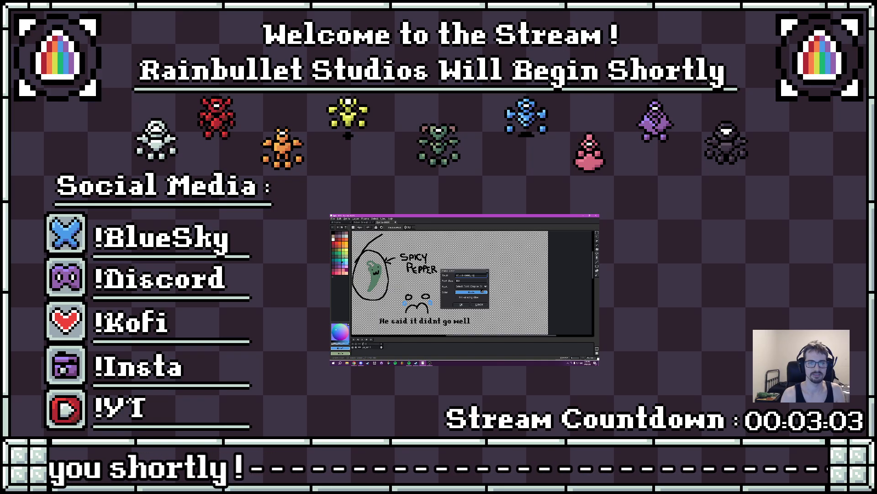
{"action": "left_click", "coordinate": [462, 282]}
{"action": "key", "text": "BackSpace"}
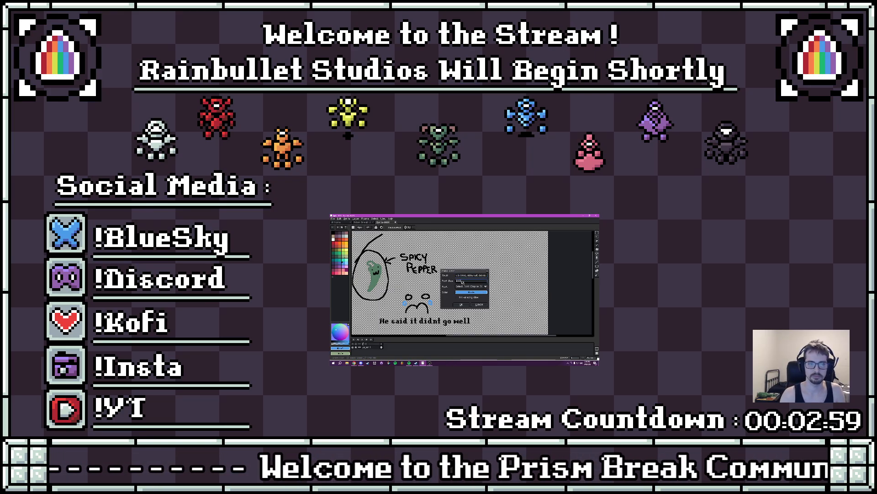
{"action": "key", "text": "Return"}
- Try to position the blue greeting text on the canvas and undo its insertion
{"action": "left_click_drag", "start_coordinate": [463, 282], "coordinate": [498, 279]}
{"action": "left_click", "coordinate": [411, 263]}
{"action": "key", "text": "ctrl+z"}
{"action": "key", "text": "ctrl+z"}
- Try the greeting text in orange on an empty canvas area and undo it
{"action": "key", "text": "t"}
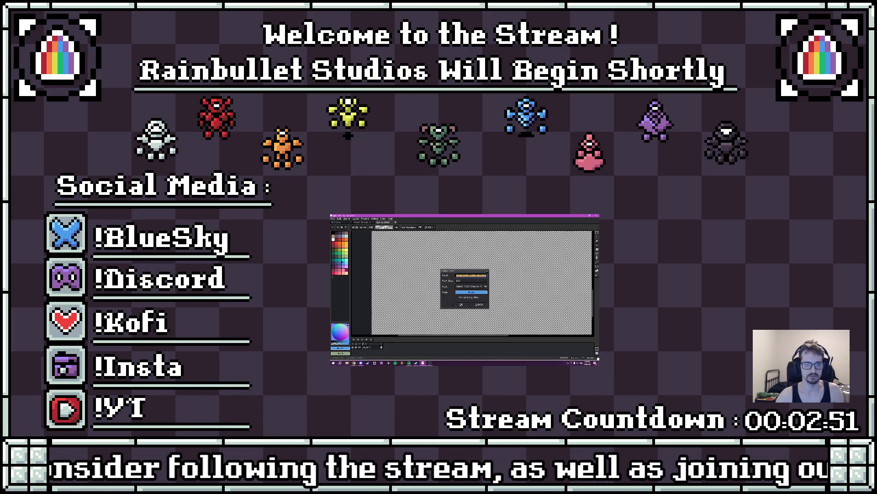
{"action": "left_click", "coordinate": [473, 293]}
{"action": "left_click", "coordinate": [497, 305]}
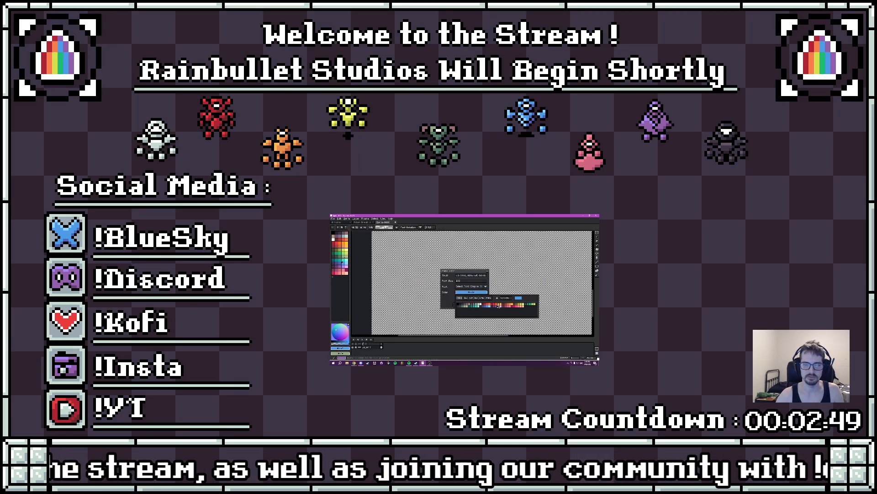
{"action": "left_click", "coordinate": [459, 306]}
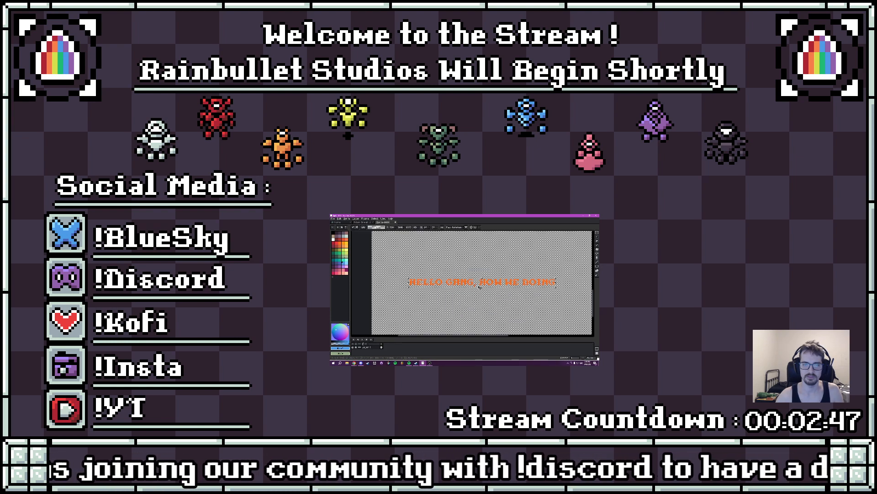
{"action": "left_click", "coordinate": [491, 291]}
{"action": "key", "text": "ctrl+z"}
{"action": "key", "text": "ctrl+z"}
- Insert the text "HELLO GANG, HOW WE DOING" in black and position it on the empty canvas area
{"action": "key", "text": "t"}
{"action": "left_click", "coordinate": [471, 292]}
{"action": "left_click", "coordinate": [459, 304]}
{"action": "left_click", "coordinate": [459, 305]}
{"action": "left_click_drag", "start_coordinate": [469, 283], "coordinate": [463, 278]}
{"action": "key", "text": "ctrl+d"}
- Draw a large heart in red below the greeting text and fill it with red
{"action": "left_click", "coordinate": [336, 244]}
{"action": "key", "text": "b"}
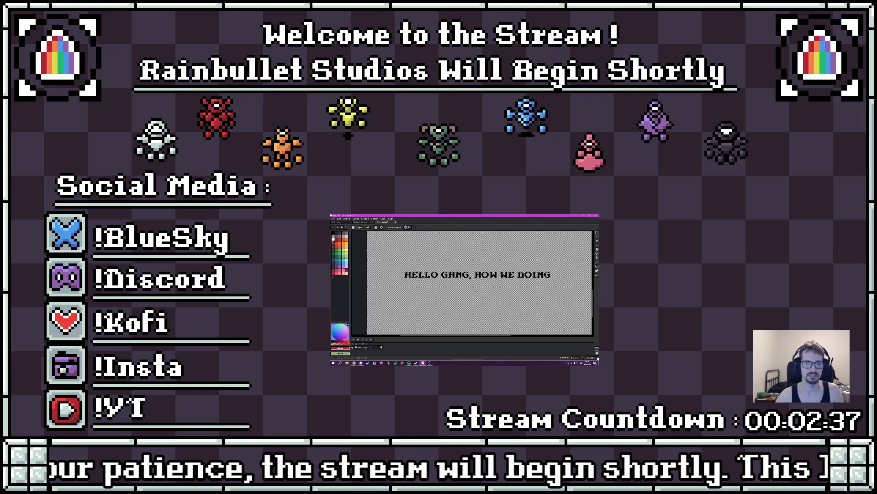
{"action": "mouse_move", "coordinate": [461, 283]}
{"action": "left_mouse_down"}
{"action": "mouse_move", "coordinate": [455, 302]}
{"action": "mouse_move", "coordinate": [475, 322]}
{"action": "mouse_move", "coordinate": [482, 287]}
{"action": "mouse_move", "coordinate": [494, 284]}
{"action": "mouse_move", "coordinate": [502, 302]}
{"action": "mouse_move", "coordinate": [475, 321]}
{"action": "mouse_move", "coordinate": [472, 294]}
{"action": "left_mouse_up"}
{"action": "key", "text": "g"}
{"action": "left_click", "coordinate": [475, 304]}
- Decorate the heart in black with the word "Chat", hands at its upper edges and an arrow labelled "YOU GUYS"
{"action": "left_click", "coordinate": [333, 233]}
{"action": "key", "text": "b"}
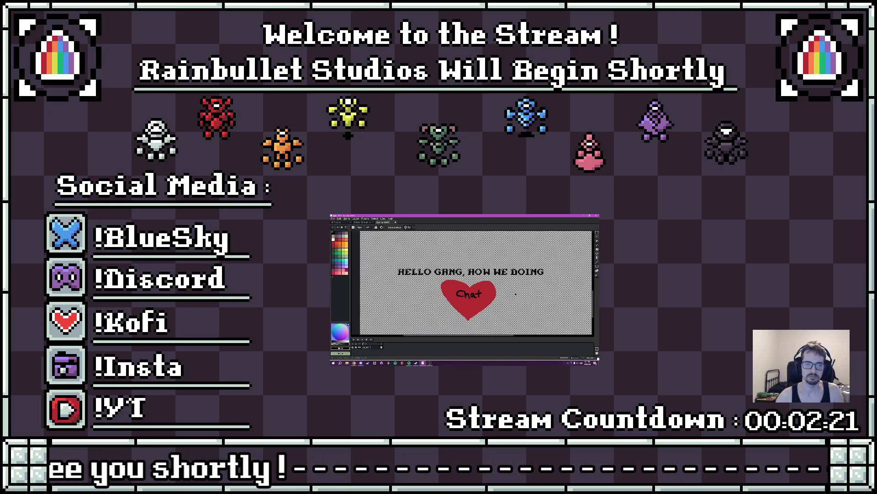
{"action": "left_click_drag", "start_coordinate": [502, 293], "coordinate": [537, 290]}
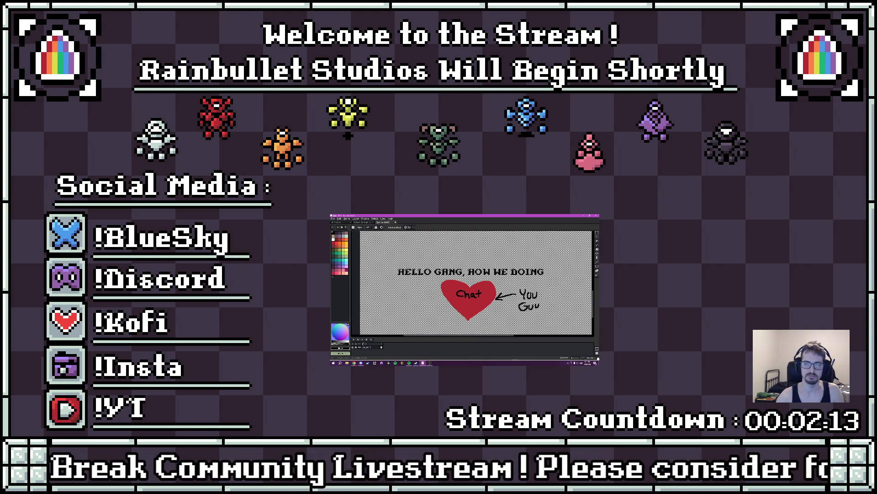
{"action": "left_click_drag", "start_coordinate": [543, 303], "coordinate": [539, 309]}
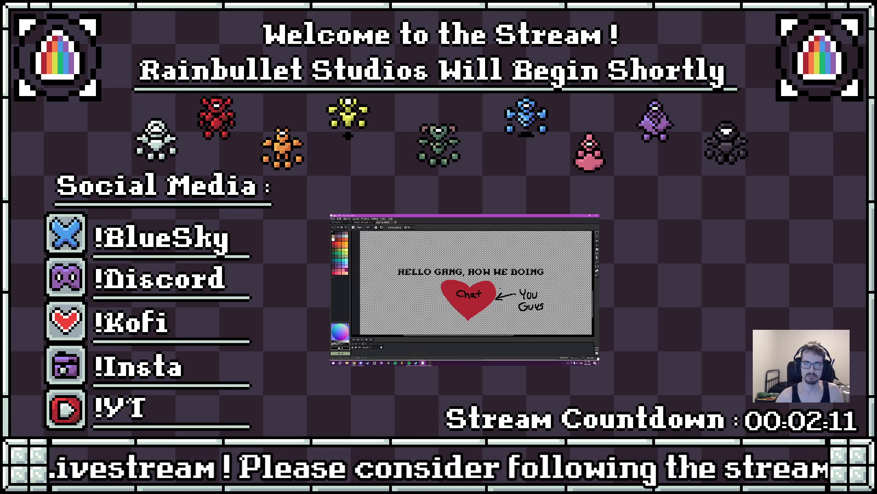
{"action": "mouse_move", "coordinate": [489, 280]}
{"action": "left_mouse_down"}
{"action": "mouse_move", "coordinate": [498, 283]}
{"action": "mouse_move", "coordinate": [437, 282]}
{"action": "left_mouse_up"}
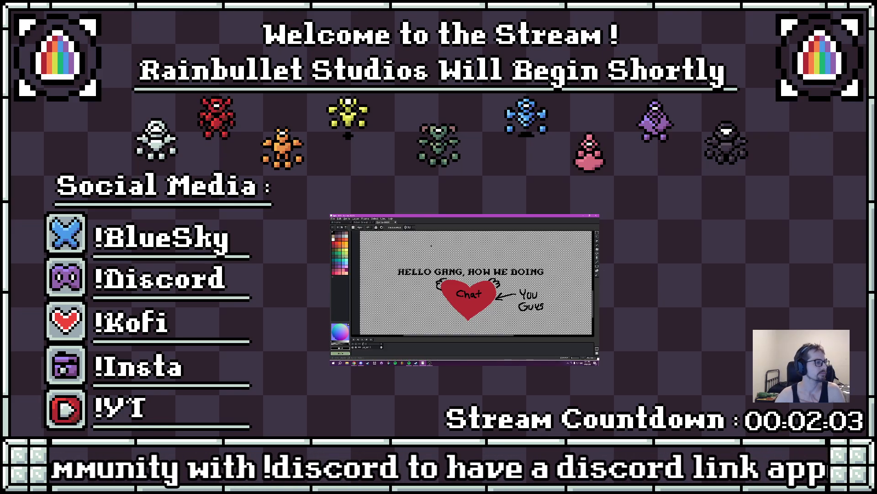
- Bring up the Prism Break UI concept document and set the brush size to 1 px
{"action": "left_click", "coordinate": [369, 222]}
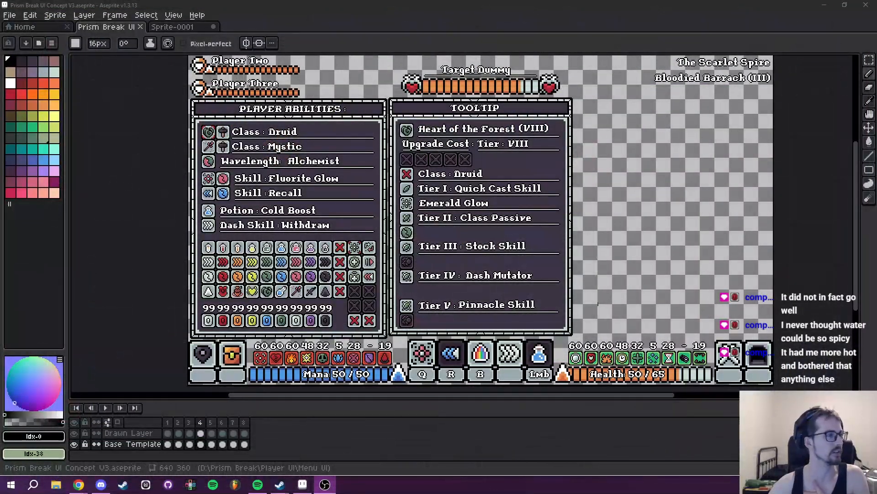
{"action": "key", "text": "alt+Tab"}
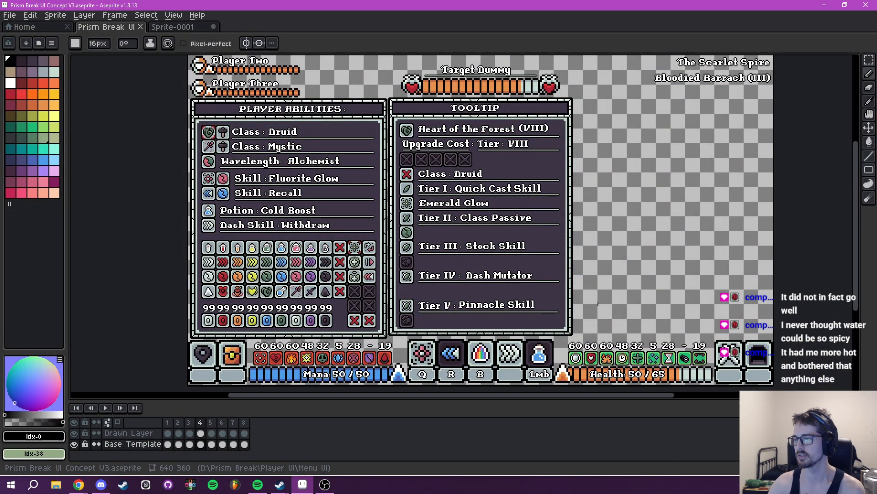
{"action": "key", "text": "alt+Tab"}
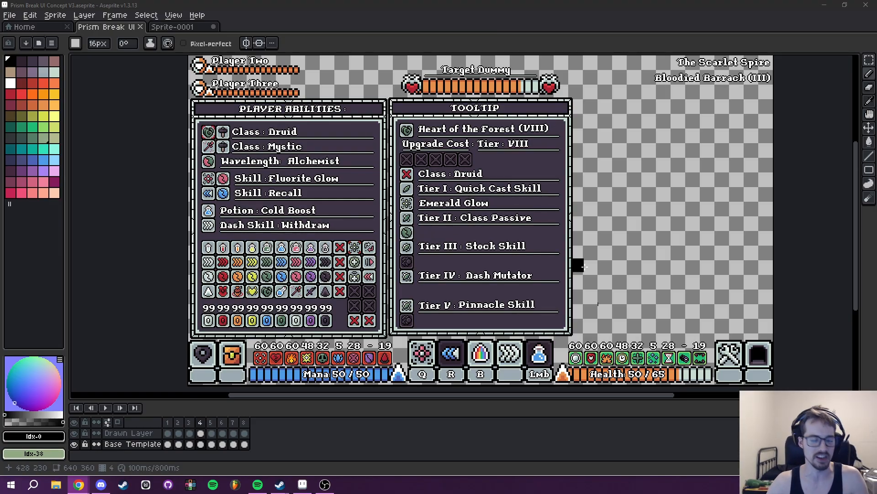
{"action": "scroll", "coordinate": [626, 242], "scroll_direction": "down", "scroll_amount": 15}
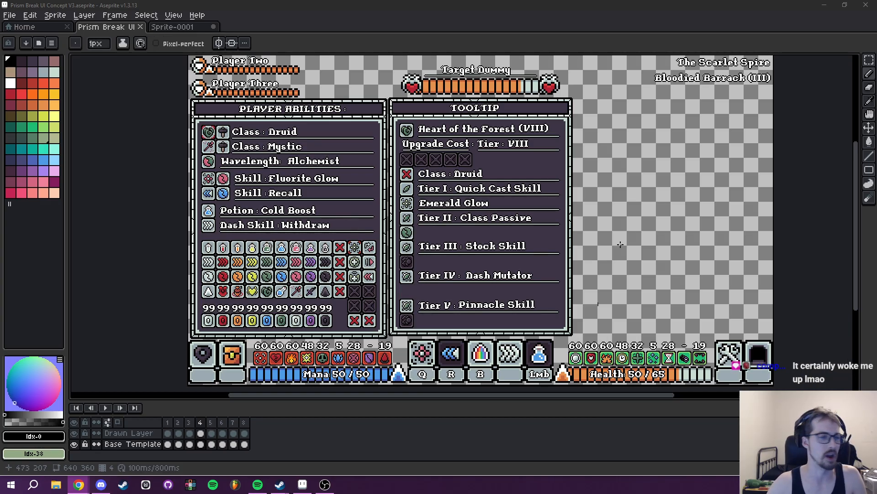
{"action": "mouse_move", "coordinate": [608, 245]}
{"action": "left_mouse_down"}
{"action": "mouse_move", "coordinate": [573, 223]}
{"action": "mouse_move", "coordinate": [554, 239]}
{"action": "mouse_move", "coordinate": [555, 123]}
{"action": "left_mouse_up"}
{"action": "scroll", "coordinate": [571, 249], "scroll_direction": "up", "scroll_amount": 5}
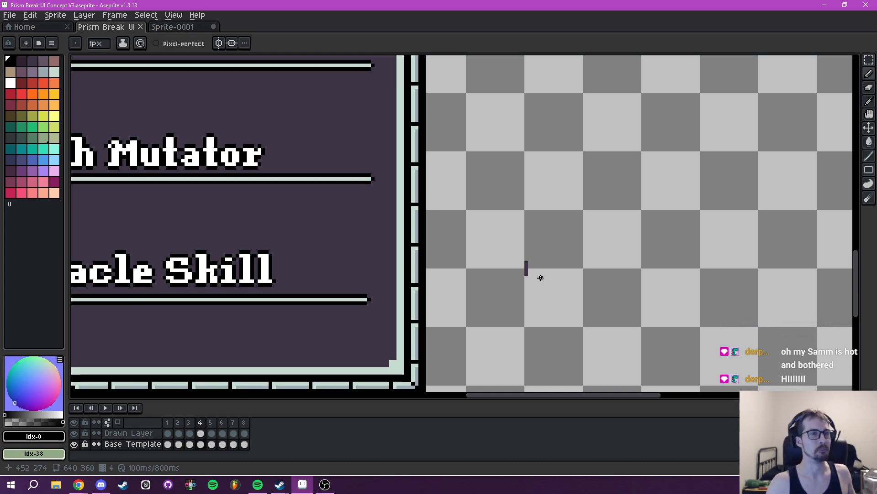
- Return to the Sprite-0001 doodle canvas and show the sad face and pepper drawings above the greeting
{"action": "left_click", "coordinate": [174, 27]}
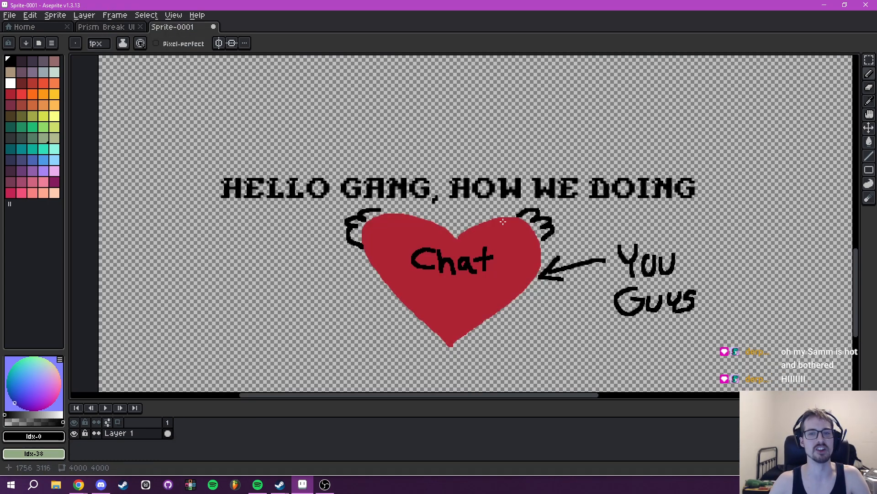
{"action": "mouse_move", "coordinate": [546, 185]}
{"action": "left_mouse_down"}
{"action": "mouse_move", "coordinate": [439, 310]}
{"action": "mouse_move", "coordinate": [486, 384]}
{"action": "mouse_move", "coordinate": [456, 390]}
{"action": "left_mouse_up"}
{"action": "left_click_drag", "start_coordinate": [462, 270], "coordinate": [471, 213]}
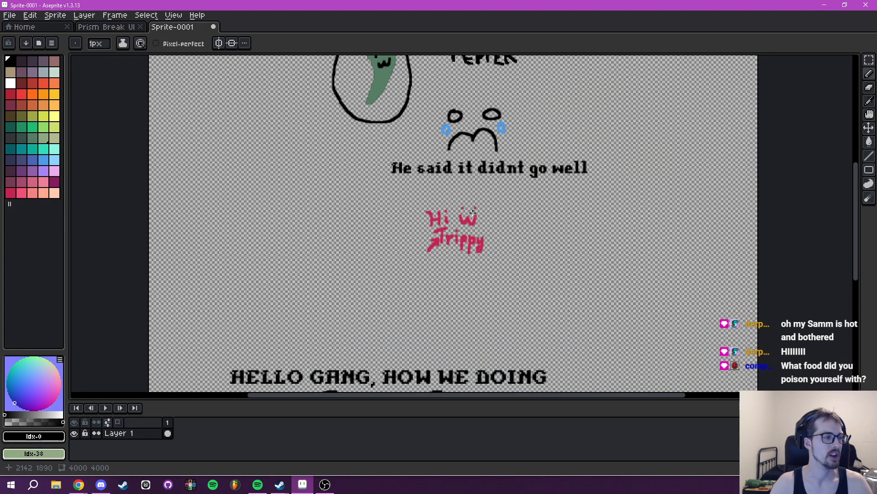
- Switch to the Prism Break UI concept document and bring up the Upgrade Cost row of the TOOLTIP panel in frame 4
{"action": "left_click", "coordinate": [115, 28]}
{"action": "mouse_move", "coordinate": [437, 284]}
{"action": "left_mouse_down"}
{"action": "mouse_move", "coordinate": [481, 268]}
{"action": "mouse_move", "coordinate": [567, 317]}
{"action": "left_mouse_up"}
{"action": "left_click_drag", "start_coordinate": [696, 315], "coordinate": [597, 284]}
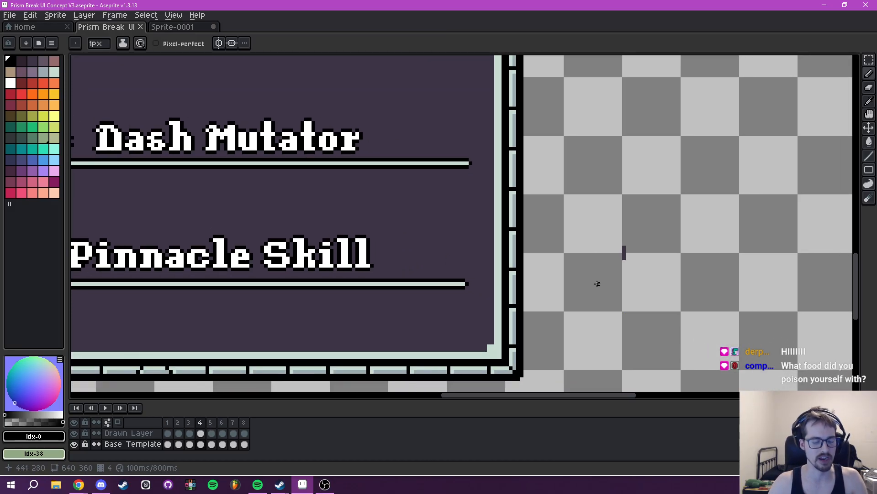
{"action": "key", "text": "e"}
{"action": "scroll", "coordinate": [631, 254], "scroll_direction": "down", "scroll_amount": 4}
{"action": "scroll", "coordinate": [432, 297], "scroll_direction": "up", "scroll_amount": 4}
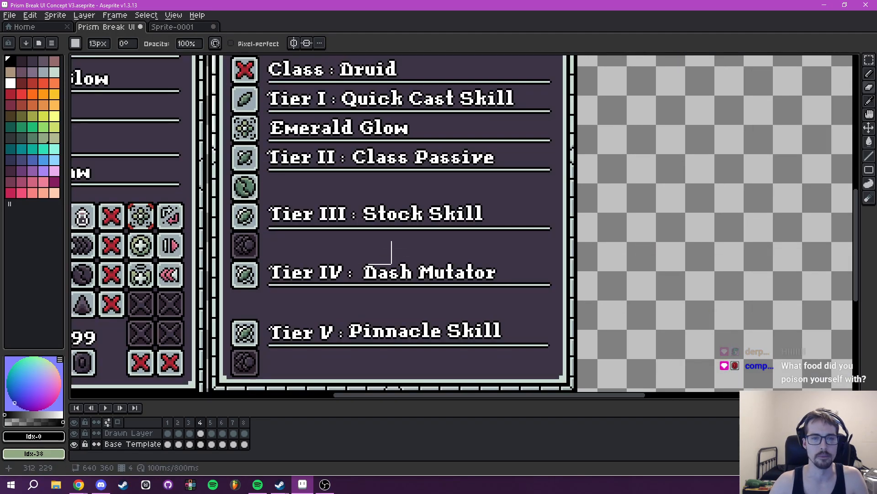
{"action": "key", "text": "b"}
{"action": "left_click_drag", "start_coordinate": [384, 284], "coordinate": [448, 350]}
{"action": "left_click_drag", "start_coordinate": [516, 329], "coordinate": [461, 291]}
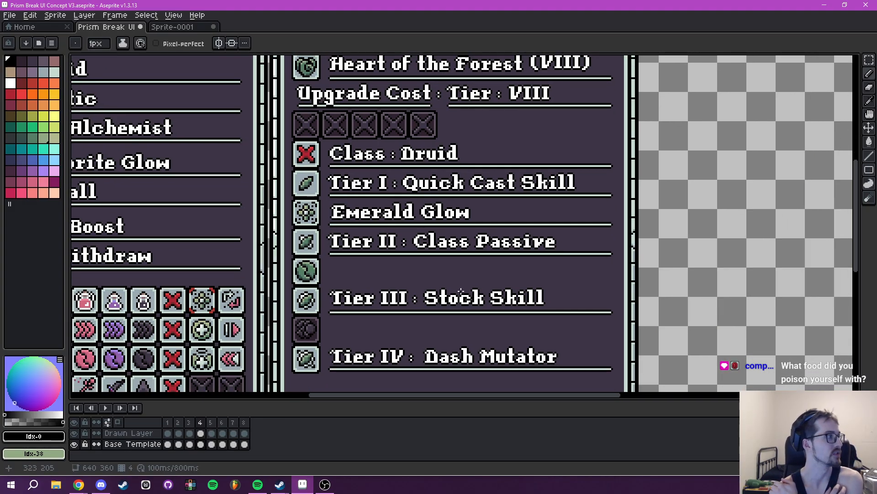
{"action": "mouse_move", "coordinate": [475, 220]}
{"action": "left_mouse_down"}
{"action": "mouse_move", "coordinate": [462, 285]}
{"action": "mouse_move", "coordinate": [487, 331]}
{"action": "left_mouse_up"}
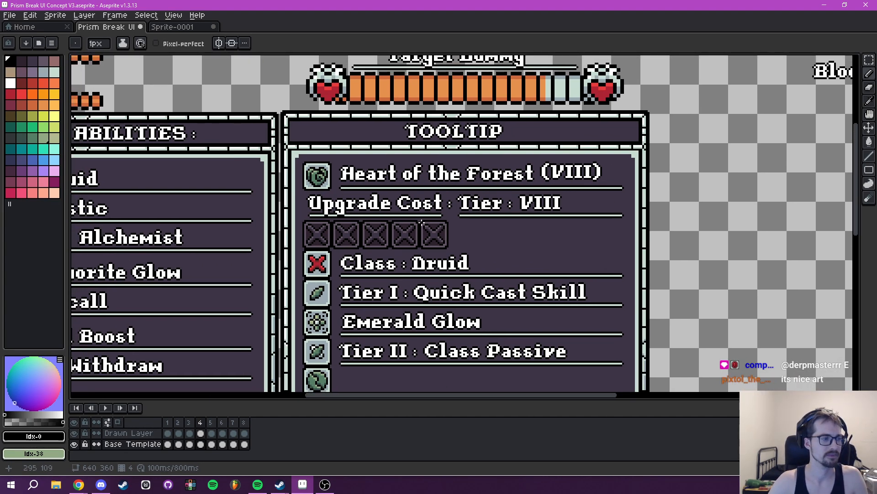
{"action": "scroll", "coordinate": [426, 235], "scroll_direction": "up", "scroll_amount": 2}
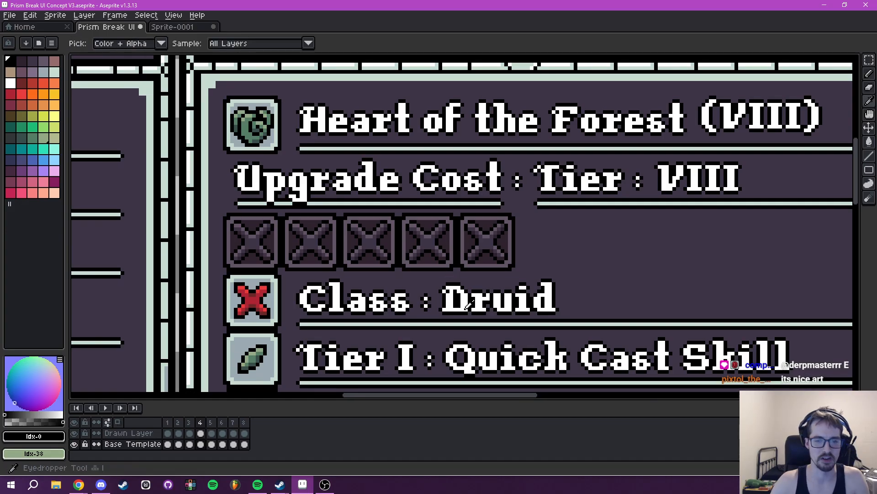
- Pick the panel's dark background colour #3e3546 and ready the 3 px brush at the Upgrade Cost slots
{"action": "left_click", "coordinate": [427, 277], "text": "alt"}
{"action": "key", "text": "v"}
{"action": "scroll", "coordinate": [436, 233], "scroll_direction": "up", "scroll_amount": 1}
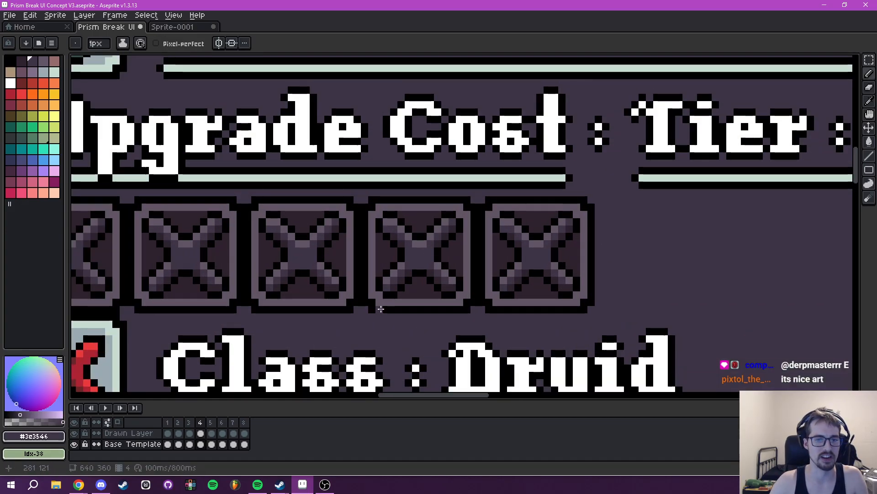
{"action": "key", "text": "b"}
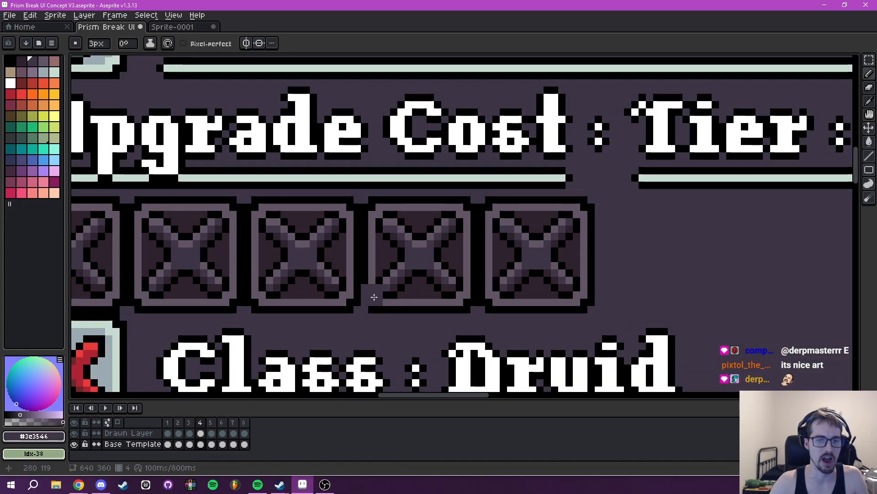
- Try painting out the fourth slot in the Upgrade Cost row with the background colour, and undo it
{"action": "mouse_move", "coordinate": [371, 279]}
{"action": "left_mouse_down"}
{"action": "mouse_move", "coordinate": [373, 206]}
{"action": "mouse_move", "coordinate": [459, 203]}
{"action": "mouse_move", "coordinate": [468, 214]}
{"action": "mouse_move", "coordinate": [461, 306]}
{"action": "mouse_move", "coordinate": [374, 308]}
{"action": "mouse_move", "coordinate": [397, 284]}
{"action": "mouse_move", "coordinate": [399, 297]}
{"action": "mouse_move", "coordinate": [444, 281]}
{"action": "mouse_move", "coordinate": [430, 215]}
{"action": "mouse_move", "coordinate": [387, 241]}
{"action": "mouse_move", "coordinate": [451, 231]}
{"action": "mouse_move", "coordinate": [416, 221]}
{"action": "left_mouse_up"}
{"action": "scroll", "coordinate": [413, 246], "scroll_direction": "down", "scroll_amount": 2}
{"action": "scroll", "coordinate": [412, 244], "scroll_direction": "up", "scroll_amount": 1}
{"action": "scroll", "coordinate": [464, 229], "scroll_direction": "down", "scroll_amount": 2}
{"action": "left_click", "coordinate": [74, 433]}
{"action": "left_click", "coordinate": [74, 433]}
{"action": "scroll", "coordinate": [444, 236], "scroll_direction": "down", "scroll_amount": 5}
{"action": "scroll", "coordinate": [443, 239], "scroll_direction": "up", "scroll_amount": 2}
{"action": "mouse_move", "coordinate": [432, 229]}
{"action": "left_mouse_down"}
{"action": "mouse_move", "coordinate": [447, 205]}
{"action": "mouse_move", "coordinate": [418, 233]}
{"action": "left_mouse_up"}
{"action": "scroll", "coordinate": [456, 200], "scroll_direction": "up", "scroll_amount": 2}
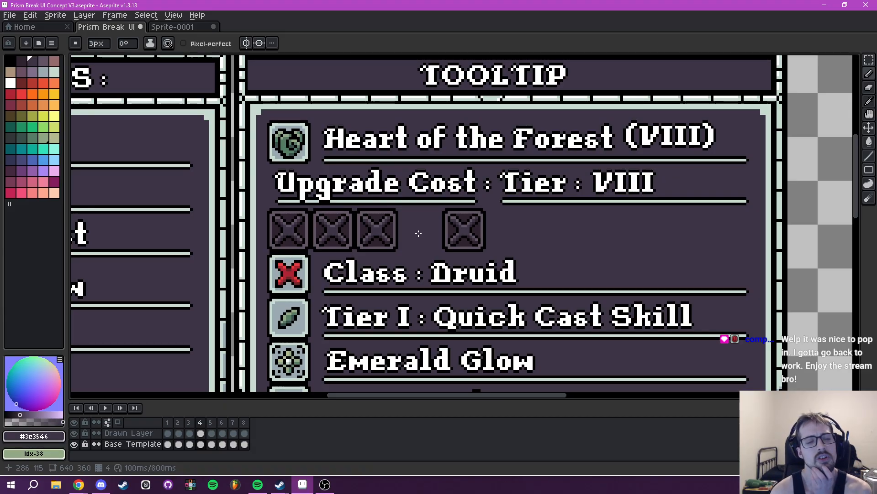
{"action": "key", "text": "v"}
{"action": "key", "text": "ctrl+z"}
- Paint out the second slot in the Upgrade Cost row with the panel background colour
{"action": "mouse_move", "coordinate": [328, 245]}
{"action": "left_mouse_down"}
{"action": "mouse_move", "coordinate": [327, 158]}
{"action": "mouse_move", "coordinate": [412, 157]}
{"action": "mouse_move", "coordinate": [422, 182]}
{"action": "mouse_move", "coordinate": [423, 167]}
{"action": "mouse_move", "coordinate": [419, 253]}
{"action": "mouse_move", "coordinate": [351, 260]}
{"action": "mouse_move", "coordinate": [351, 242]}
{"action": "mouse_move", "coordinate": [405, 239]}
{"action": "mouse_move", "coordinate": [407, 185]}
{"action": "mouse_move", "coordinate": [391, 222]}
{"action": "mouse_move", "coordinate": [371, 164]}
{"action": "mouse_move", "coordinate": [341, 185]}
{"action": "mouse_move", "coordinate": [356, 221]}
{"action": "mouse_move", "coordinate": [372, 230]}
{"action": "left_mouse_up"}
{"action": "scroll", "coordinate": [358, 253], "scroll_direction": "up", "scroll_amount": 3}
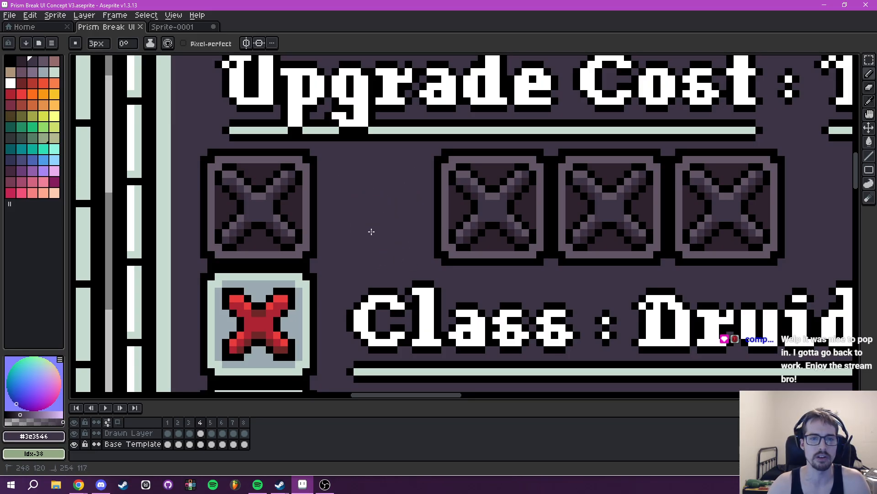
{"action": "scroll", "coordinate": [513, 228], "scroll_direction": "down", "scroll_amount": 4}
{"action": "left_click_drag", "start_coordinate": [514, 228], "coordinate": [596, 153]}
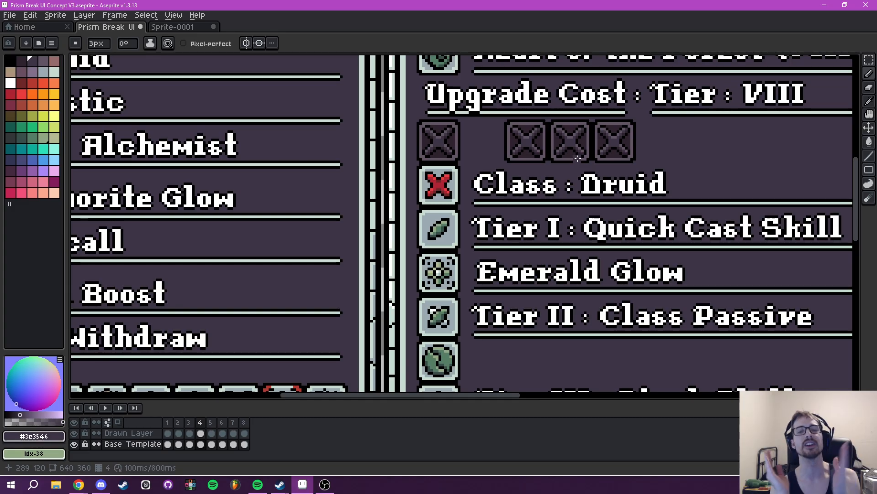
{"action": "scroll", "coordinate": [610, 164], "scroll_direction": "down", "scroll_amount": 4}
{"action": "left_click_drag", "start_coordinate": [602, 173], "coordinate": [478, 164]}
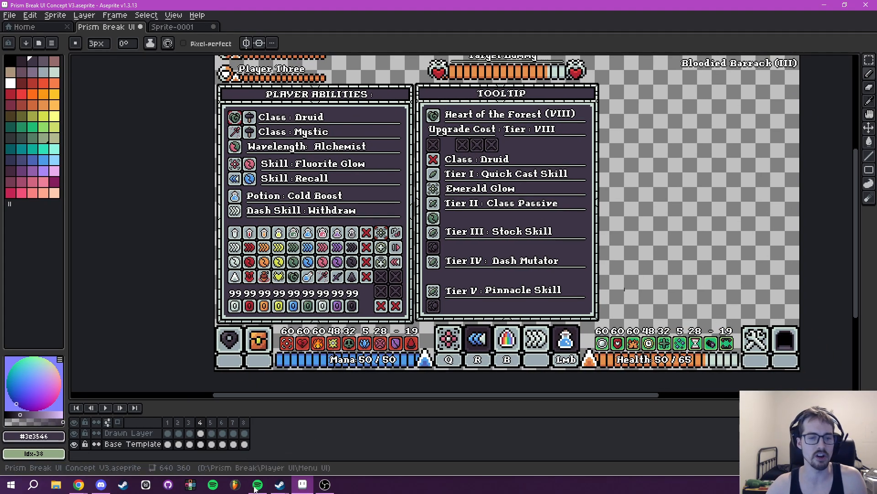
- Show frame 6 and examine the Lightsmith Vendor panel, focusing on its Improve Tier and Forge Cost sections
{"action": "left_click", "coordinate": [223, 423]}
{"action": "left_click_drag", "start_coordinate": [795, 194], "coordinate": [603, 229]}
{"action": "scroll", "coordinate": [563, 244], "scroll_direction": "up", "scroll_amount": 4}
{"action": "left_click_drag", "start_coordinate": [516, 244], "coordinate": [573, 266]}
{"action": "scroll", "coordinate": [573, 267], "scroll_direction": "down", "scroll_amount": 4}
{"action": "scroll", "coordinate": [488, 258], "scroll_direction": "up", "scroll_amount": 3}
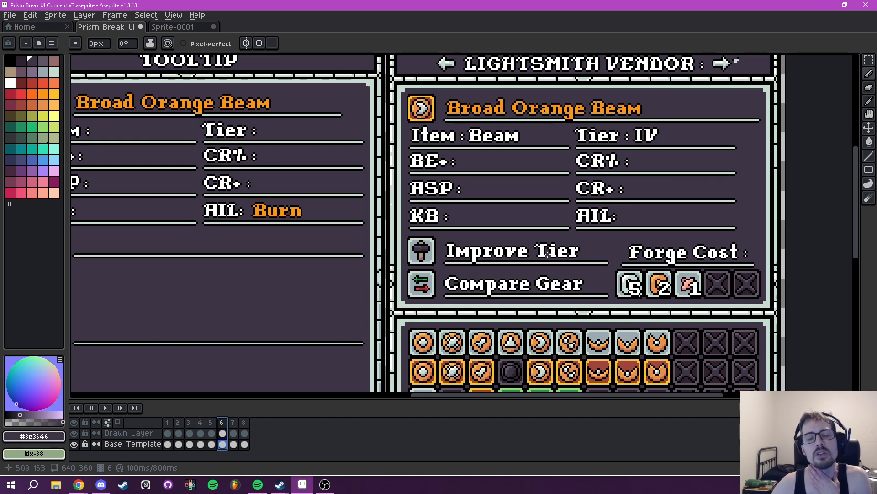
{"action": "scroll", "coordinate": [537, 242], "scroll_direction": "down", "scroll_amount": 2}
{"action": "scroll", "coordinate": [511, 252], "scroll_direction": "up", "scroll_amount": 2}
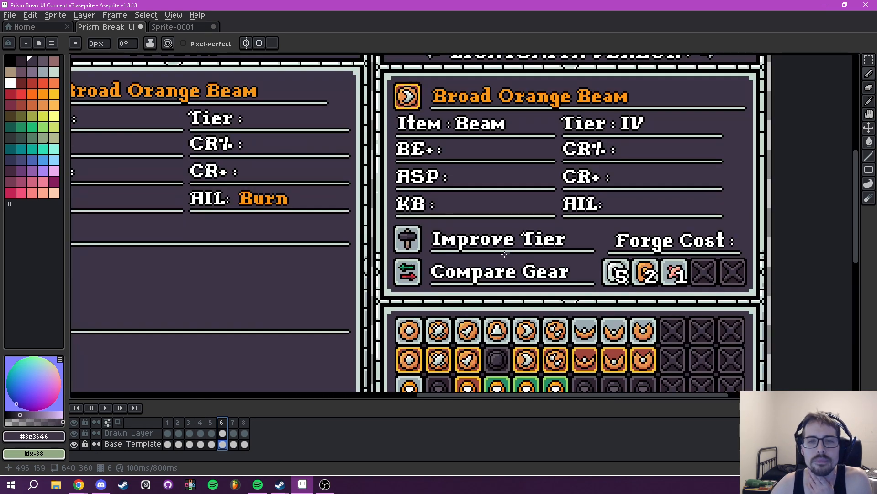
{"action": "scroll", "coordinate": [414, 260], "scroll_direction": "down", "scroll_amount": 2}
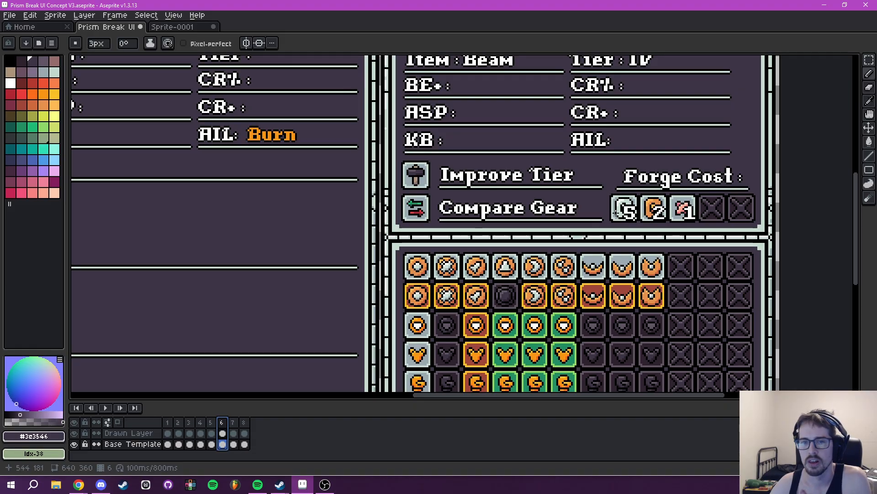
{"action": "scroll", "coordinate": [606, 212], "scroll_direction": "down", "scroll_amount": 3}
{"action": "scroll", "coordinate": [490, 243], "scroll_direction": "up", "scroll_amount": 3}
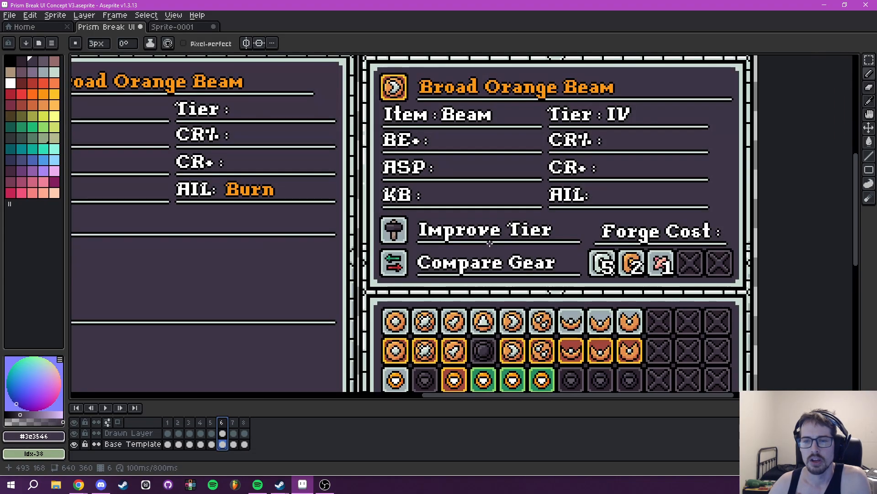
{"action": "left_click_drag", "start_coordinate": [489, 243], "coordinate": [357, 207]}
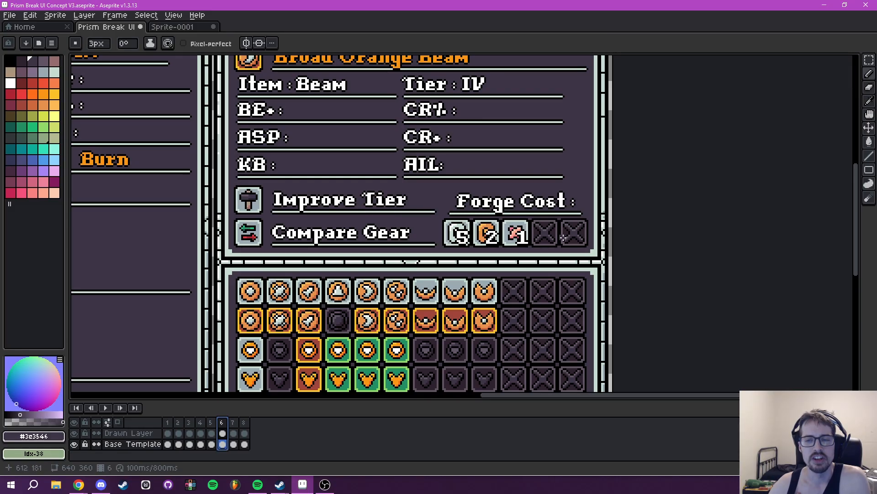
{"action": "scroll", "coordinate": [577, 238], "scroll_direction": "up", "scroll_amount": 3}
{"action": "left_click_drag", "start_coordinate": [588, 241], "coordinate": [556, 240]}
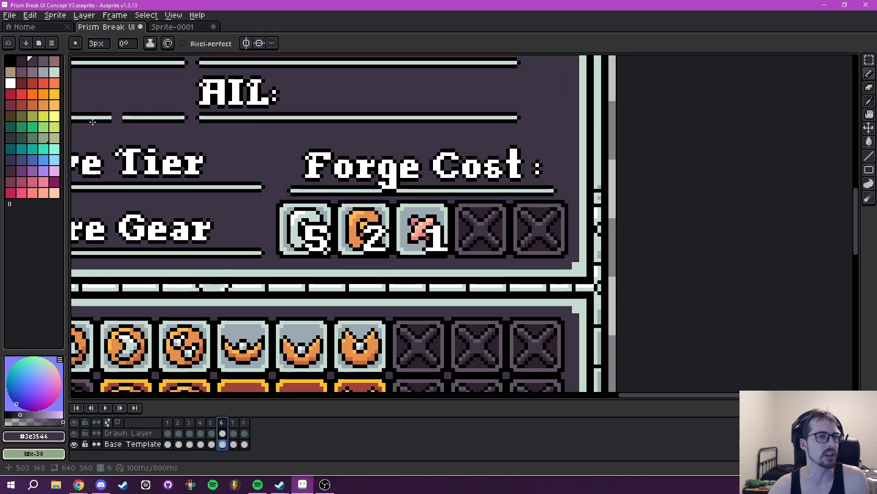
- Try marking the last slot in the Forge Cost row with a green ring, and undo it
{"action": "left_click", "coordinate": [21, 127]}
{"action": "mouse_move", "coordinate": [519, 224]}
{"action": "left_mouse_down"}
{"action": "mouse_move", "coordinate": [557, 239]}
{"action": "mouse_move", "coordinate": [525, 239]}
{"action": "left_mouse_up"}
{"action": "scroll", "coordinate": [584, 235], "scroll_direction": "down", "scroll_amount": 4}
{"action": "scroll", "coordinate": [576, 234], "scroll_direction": "up", "scroll_amount": 5}
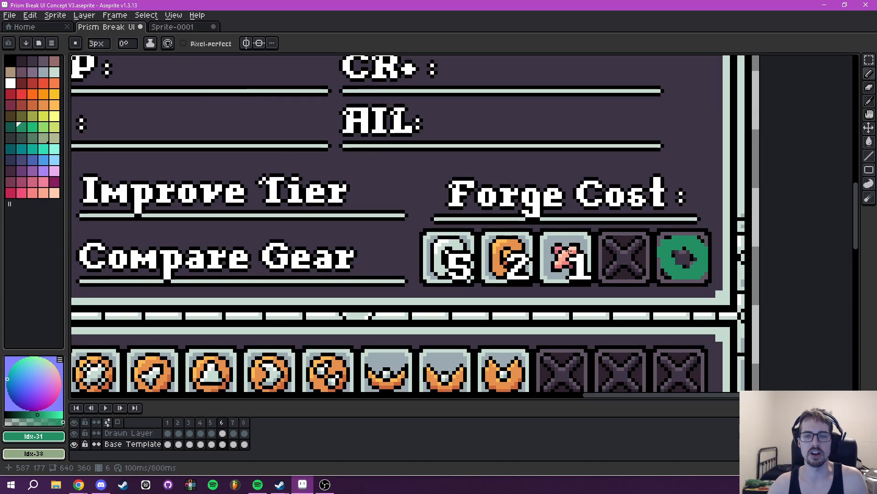
{"action": "scroll", "coordinate": [614, 263], "scroll_direction": "right", "scroll_amount": 3}
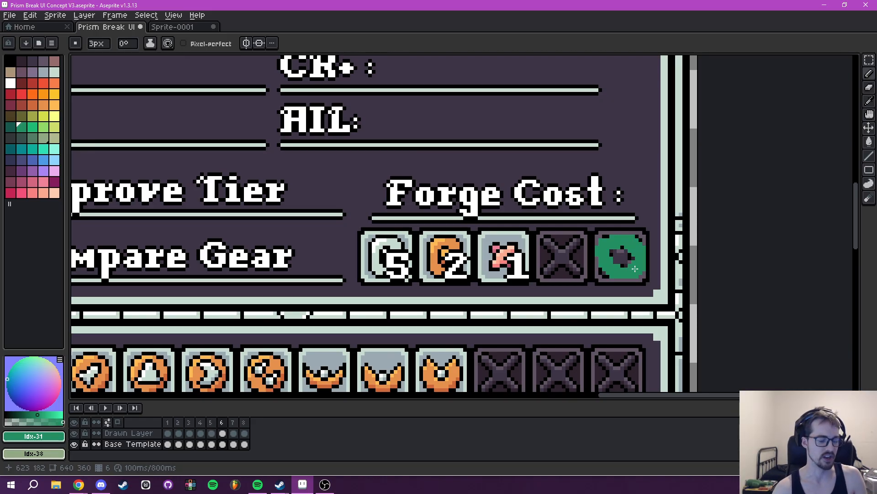
{"action": "key", "text": "ctrl+z"}
- Rearrange the Forge Cost slots so the two empty ones come first, followed by the 5, 2 and 1 material slots
{"action": "scroll", "coordinate": [627, 266], "scroll_direction": "down", "scroll_amount": 5}
{"action": "left_click_drag", "start_coordinate": [593, 245], "coordinate": [573, 254]}
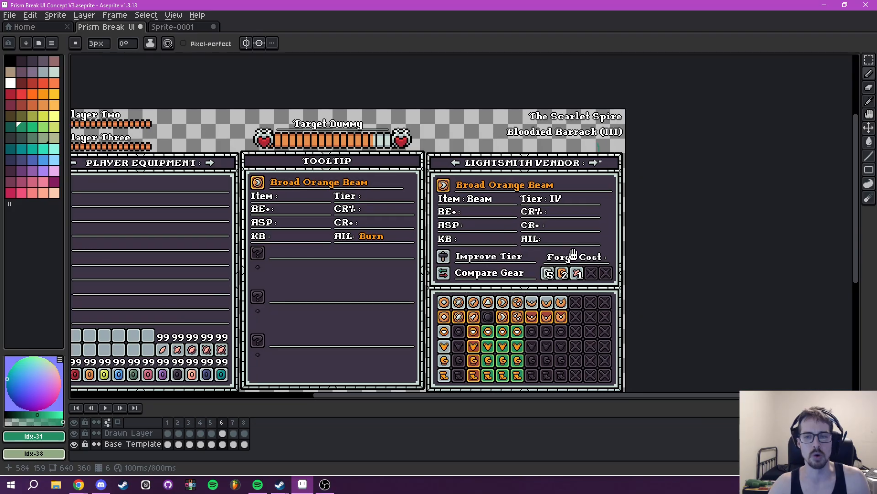
{"action": "left_click_drag", "start_coordinate": [531, 273], "coordinate": [554, 263]}
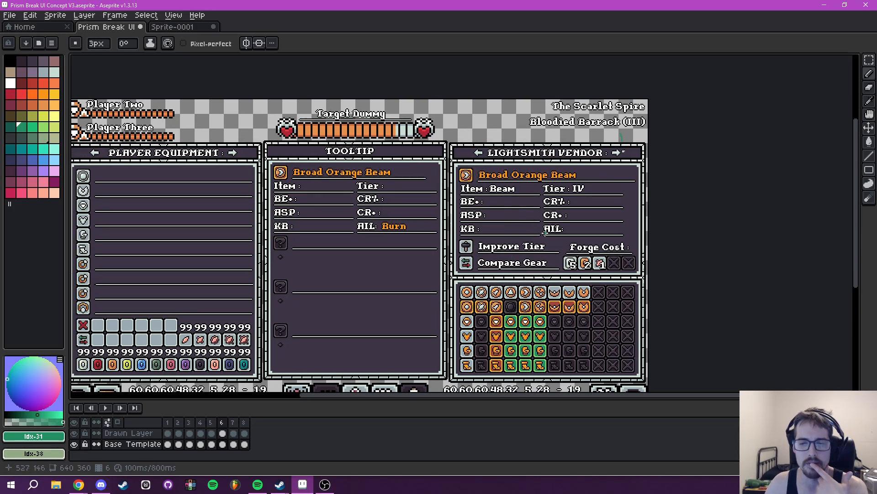
{"action": "scroll", "coordinate": [545, 230], "scroll_direction": "up", "scroll_amount": 2}
{"action": "left_click_drag", "start_coordinate": [549, 275], "coordinate": [445, 229]}
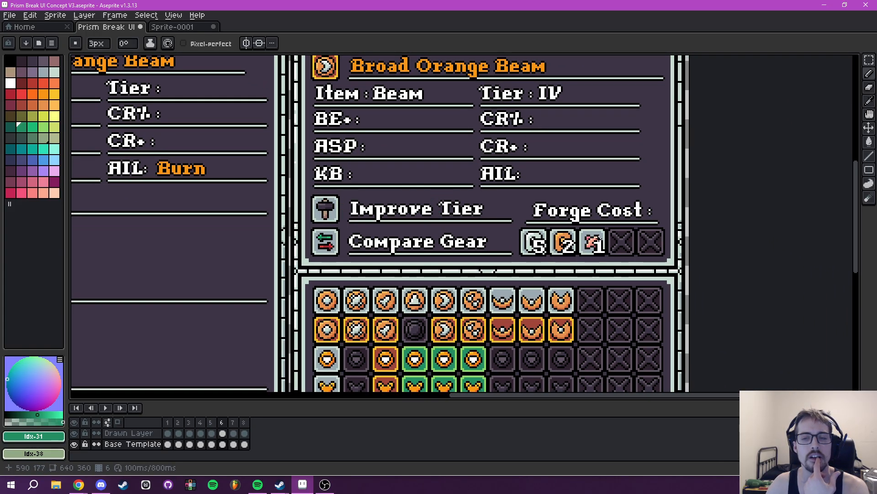
{"action": "left_click_drag", "start_coordinate": [600, 240], "coordinate": [563, 250]}
{"action": "key", "text": "m"}
{"action": "scroll", "coordinate": [518, 244], "scroll_direction": "up", "scroll_amount": 3}
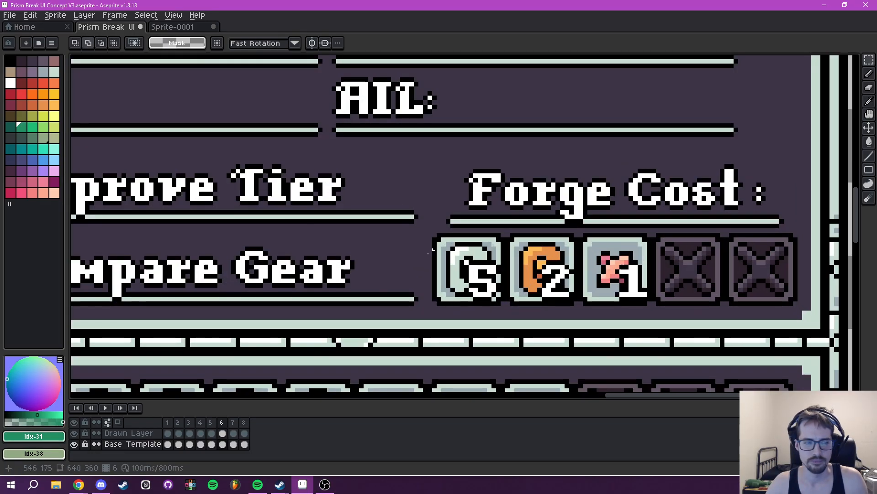
{"action": "left_click", "coordinate": [137, 432]}
{"action": "mouse_move", "coordinate": [434, 236]}
{"action": "left_mouse_down"}
{"action": "mouse_move", "coordinate": [648, 304]}
{"action": "mouse_move", "coordinate": [645, 291]}
{"action": "mouse_move", "coordinate": [769, 286]}
{"action": "left_mouse_up"}
{"action": "key", "text": "ctrl+d"}
{"action": "left_click_drag", "start_coordinate": [665, 284], "coordinate": [607, 267]}
{"action": "scroll", "coordinate": [607, 267], "scroll_direction": "down", "scroll_amount": 2}
{"action": "scroll", "coordinate": [582, 266], "scroll_direction": "up", "scroll_amount": 1}
- Paint out the second empty Forge Cost slot on the Base Template layer with the panel background colour #3e3546
{"action": "key", "text": "i"}
{"action": "left_click", "coordinate": [134, 445]}
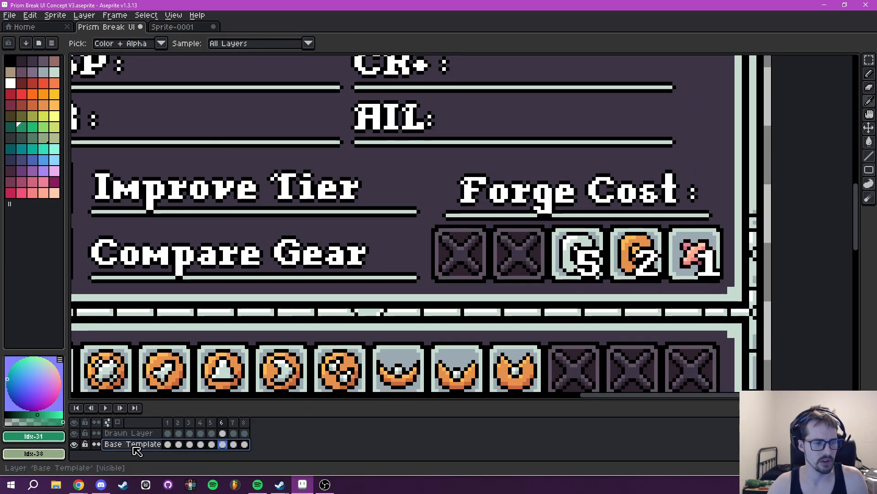
{"action": "scroll", "coordinate": [548, 284], "scroll_direction": "up", "scroll_amount": 1}
{"action": "left_click", "coordinate": [526, 278]}
{"action": "key", "text": "b"}
{"action": "mouse_move", "coordinate": [533, 272]}
{"action": "left_mouse_down"}
{"action": "mouse_move", "coordinate": [536, 202]}
{"action": "mouse_move", "coordinate": [467, 205]}
{"action": "mouse_move", "coordinate": [466, 271]}
{"action": "mouse_move", "coordinate": [516, 281]}
{"action": "mouse_move", "coordinate": [479, 251]}
{"action": "mouse_move", "coordinate": [522, 253]}
{"action": "mouse_move", "coordinate": [515, 229]}
{"action": "mouse_move", "coordinate": [486, 225]}
{"action": "mouse_move", "coordinate": [525, 216]}
{"action": "left_mouse_up"}
{"action": "scroll", "coordinate": [483, 241], "scroll_direction": "down", "scroll_amount": 5}
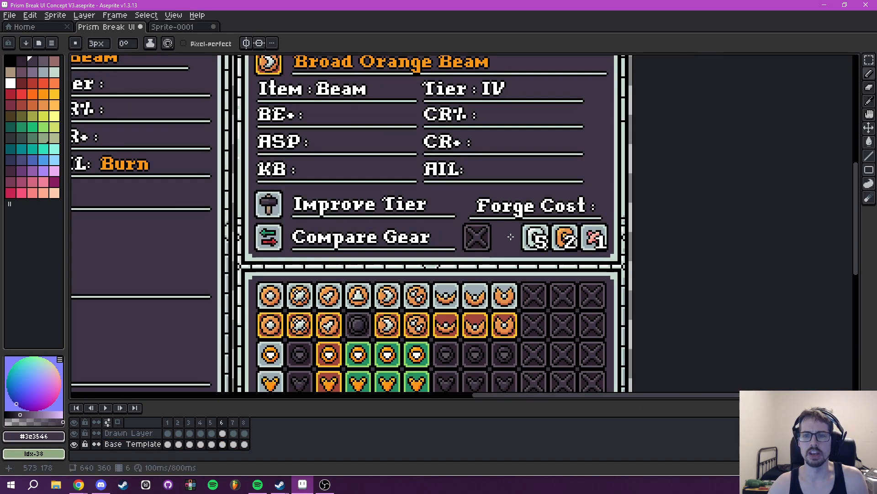
- Review the Lightsmith Vendor panel with its revised Forge Cost row and the item grid beneath it
{"action": "scroll", "coordinate": [541, 290], "scroll_direction": "up", "scroll_amount": 2}
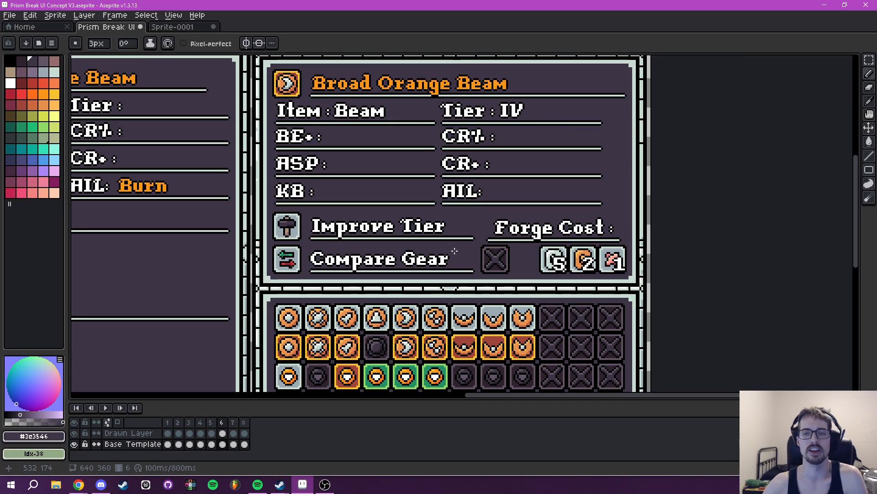
{"action": "scroll", "coordinate": [454, 251], "scroll_direction": "down", "scroll_amount": 2}
{"action": "scroll", "coordinate": [504, 233], "scroll_direction": "up", "scroll_amount": 1}
{"action": "scroll", "coordinate": [352, 231], "scroll_direction": "up", "scroll_amount": 1}
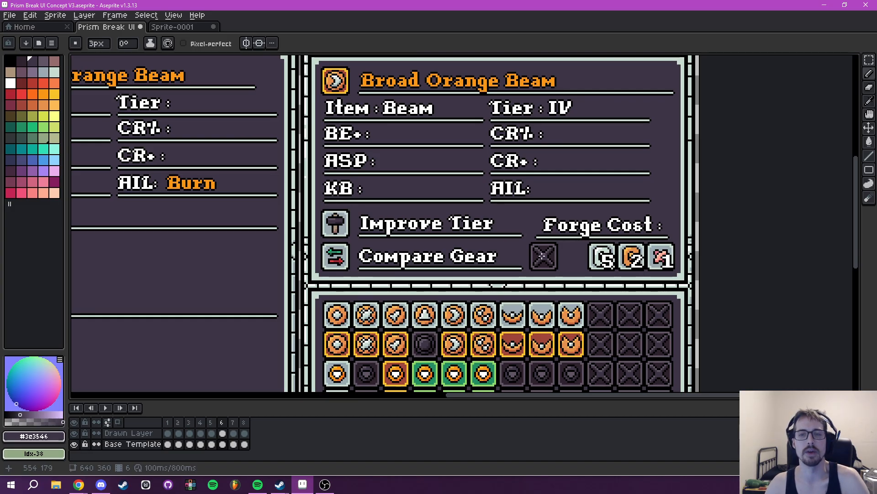
{"action": "left_click_drag", "start_coordinate": [446, 193], "coordinate": [521, 105]}
{"action": "left_click_drag", "start_coordinate": [514, 290], "coordinate": [443, 364]}
{"action": "left_click_drag", "start_coordinate": [428, 322], "coordinate": [608, 333]}
{"action": "scroll", "coordinate": [607, 332], "scroll_direction": "down", "scroll_amount": 1}
{"action": "left_click_drag", "start_coordinate": [504, 306], "coordinate": [379, 240]}
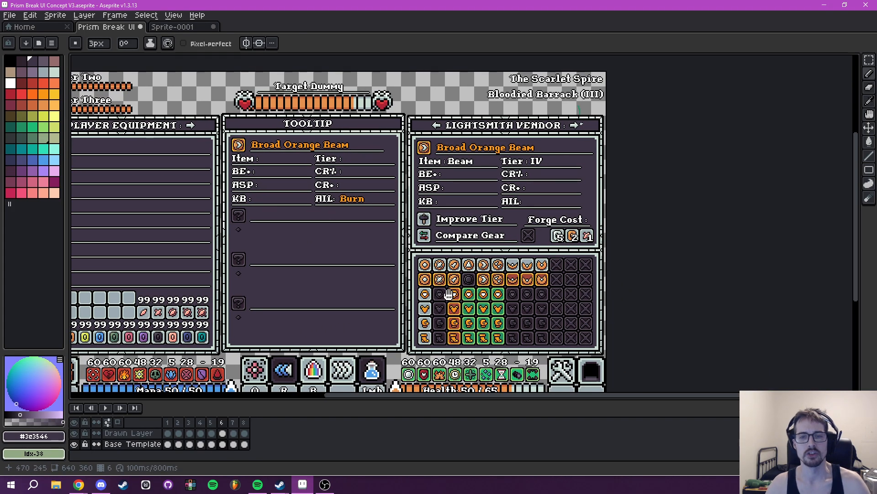
{"action": "left_click_drag", "start_coordinate": [453, 298], "coordinate": [436, 272]}
{"action": "scroll", "coordinate": [458, 265], "scroll_direction": "up", "scroll_amount": 1}
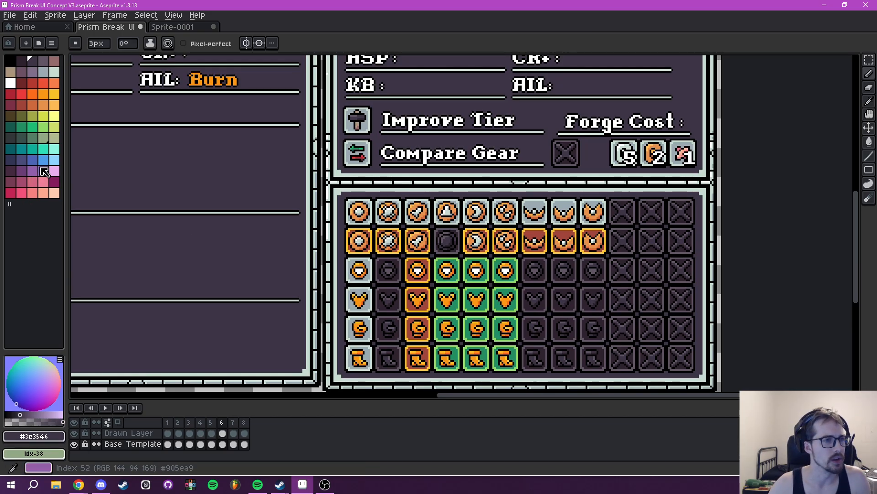
- Draw 1 px red corner marks on the Drawn Layer around the crescent beam icon in the item grid's second row
{"action": "left_click", "coordinate": [21, 94]}
{"action": "left_click_drag", "start_coordinate": [444, 232], "coordinate": [430, 418]}
{"action": "left_click_drag", "start_coordinate": [407, 297], "coordinate": [399, 315]}
{"action": "scroll", "coordinate": [439, 263], "scroll_direction": "up", "scroll_amount": 2}
{"action": "scroll", "coordinate": [440, 264], "scroll_direction": "up", "scroll_amount": 1}
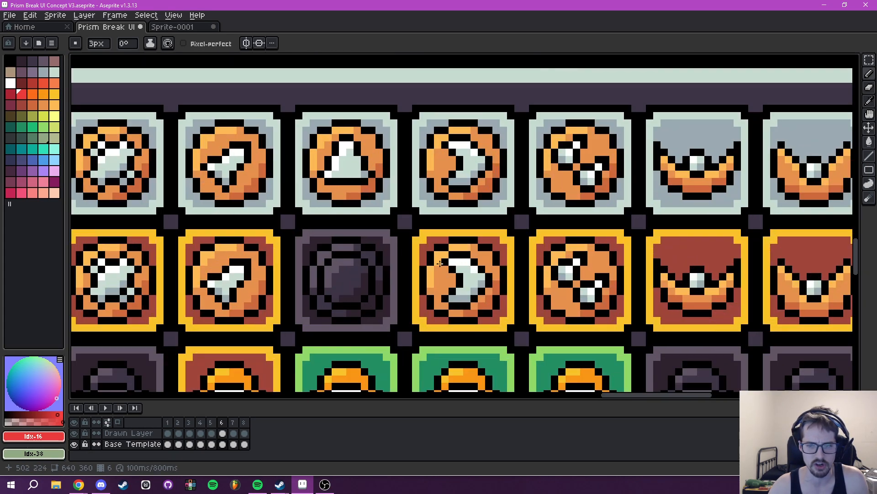
{"action": "left_click", "coordinate": [128, 433]}
{"action": "key", "text": "b"}
{"action": "mouse_move", "coordinate": [417, 254]}
{"action": "left_mouse_down"}
{"action": "mouse_move", "coordinate": [434, 233]}
{"action": "mouse_move", "coordinate": [471, 248]}
{"action": "mouse_move", "coordinate": [500, 232]}
{"action": "mouse_move", "coordinate": [510, 259]}
{"action": "left_mouse_up"}
{"action": "mouse_move", "coordinate": [510, 304]}
{"action": "left_mouse_down"}
{"action": "mouse_move", "coordinate": [505, 324]}
{"action": "mouse_move", "coordinate": [488, 327]}
{"action": "left_mouse_up"}
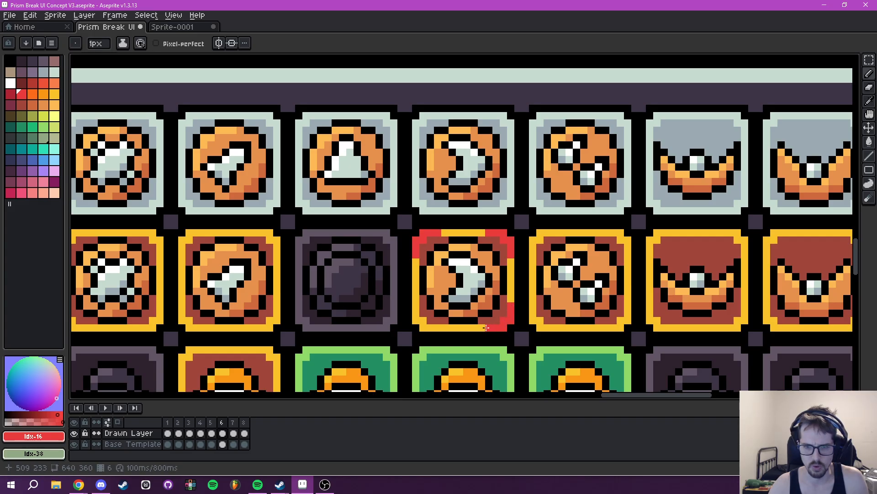
{"action": "left_click", "coordinate": [415, 305]}
{"action": "left_click_drag", "start_coordinate": [427, 327], "coordinate": [438, 327]}
{"action": "scroll", "coordinate": [501, 298], "scroll_direction": "down", "scroll_amount": 3}
{"action": "scroll", "coordinate": [500, 298], "scroll_direction": "down", "scroll_amount": 1}
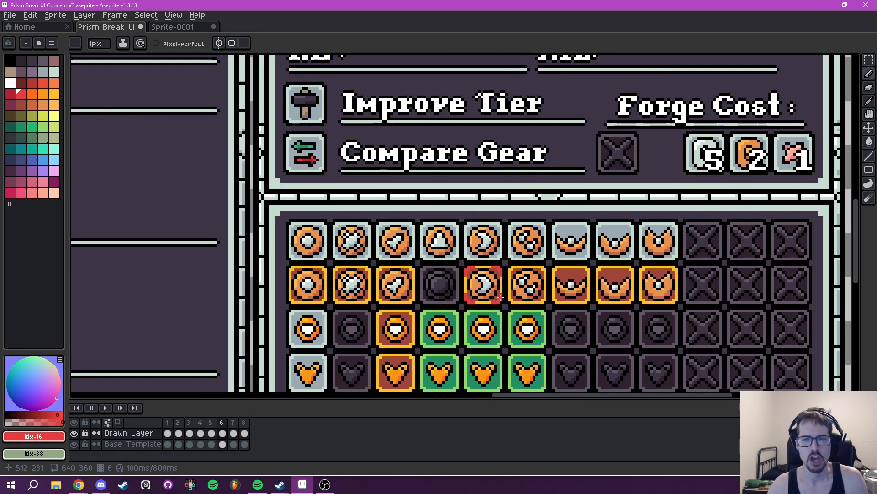
- Examine the highlighted beam in the vendor item grid and the hammer icon beside Improve Tier
{"action": "scroll", "coordinate": [500, 297], "scroll_direction": "down", "scroll_amount": 6}
{"action": "scroll", "coordinate": [455, 290], "scroll_direction": "up", "scroll_amount": 6}
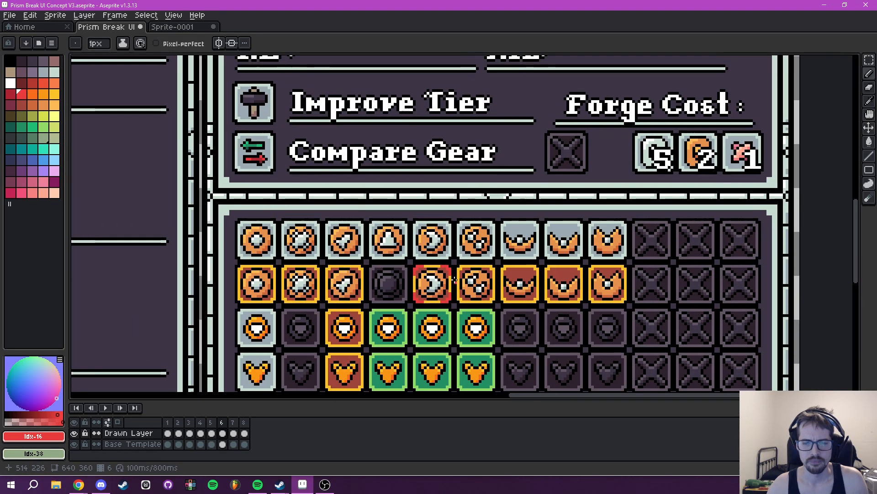
{"action": "left_click_drag", "start_coordinate": [436, 185], "coordinate": [523, 377]}
{"action": "scroll", "coordinate": [459, 231], "scroll_direction": "down", "scroll_amount": 2}
{"action": "left_click_drag", "start_coordinate": [487, 231], "coordinate": [394, 54]}
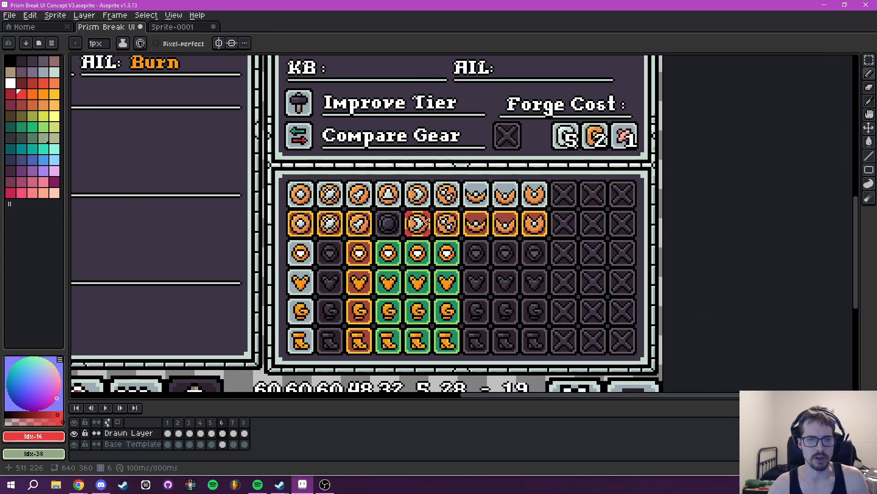
{"action": "scroll", "coordinate": [429, 222], "scroll_direction": "down", "scroll_amount": 5}
{"action": "scroll", "coordinate": [423, 324], "scroll_direction": "up", "scroll_amount": 7}
{"action": "left_click_drag", "start_coordinate": [411, 295], "coordinate": [390, 110]}
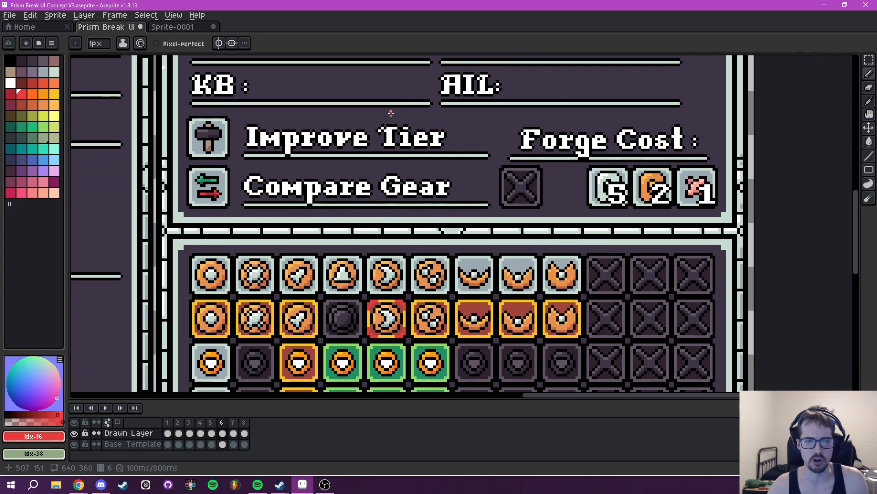
{"action": "left_click_drag", "start_coordinate": [255, 148], "coordinate": [416, 331]}
{"action": "scroll", "coordinate": [381, 316], "scroll_direction": "up", "scroll_amount": 2}
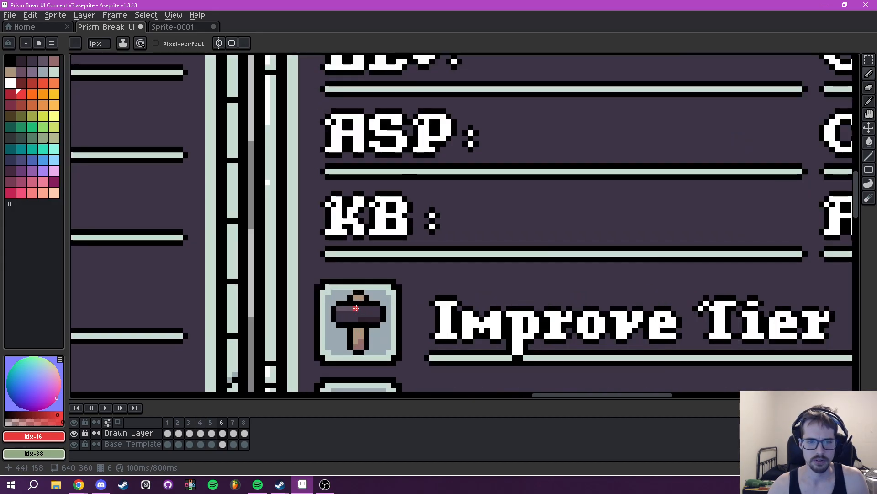
- Draw 1 px red corner marks on the Drawn Layer around the hammer icon beside Improve Tier
{"action": "mouse_move", "coordinate": [323, 303]}
{"action": "left_mouse_down"}
{"action": "mouse_move", "coordinate": [335, 287]}
{"action": "mouse_move", "coordinate": [390, 288]}
{"action": "mouse_move", "coordinate": [394, 303]}
{"action": "left_mouse_up"}
{"action": "scroll", "coordinate": [374, 299], "scroll_direction": "down", "scroll_amount": 3}
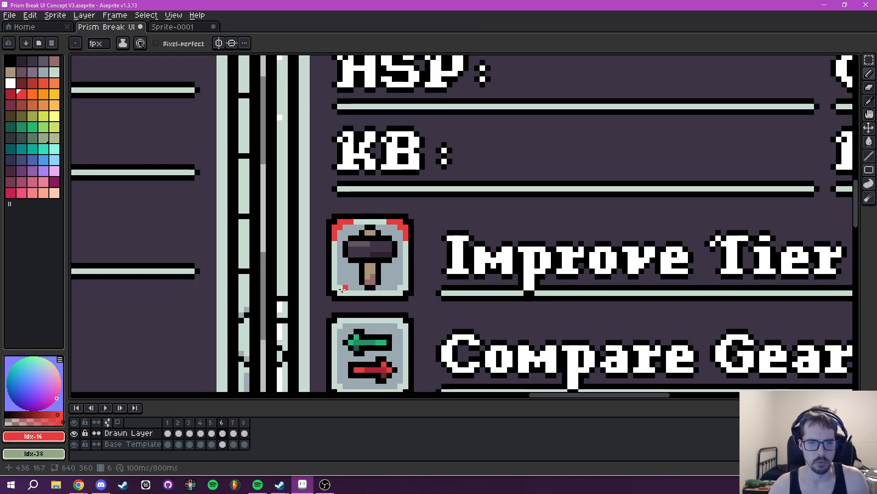
{"action": "mouse_move", "coordinate": [335, 276]}
{"action": "left_mouse_down"}
{"action": "mouse_move", "coordinate": [346, 295]}
{"action": "mouse_move", "coordinate": [394, 293]}
{"action": "mouse_move", "coordinate": [406, 277]}
{"action": "left_mouse_up"}
{"action": "scroll", "coordinate": [462, 287], "scroll_direction": "down", "scroll_amount": 6}
{"action": "left_click_drag", "start_coordinate": [491, 276], "coordinate": [361, 245]}
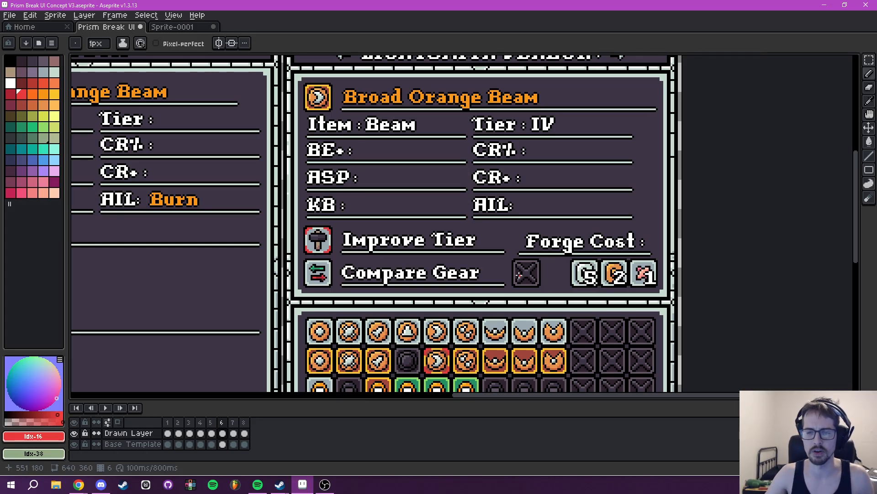
- On the Base Template layer, copy an empty X slot from the item grid into the gap in the Forge Cost row
{"action": "left_click_drag", "start_coordinate": [559, 273], "coordinate": [488, 252]}
{"action": "scroll", "coordinate": [488, 252], "scroll_direction": "down", "scroll_amount": 3}
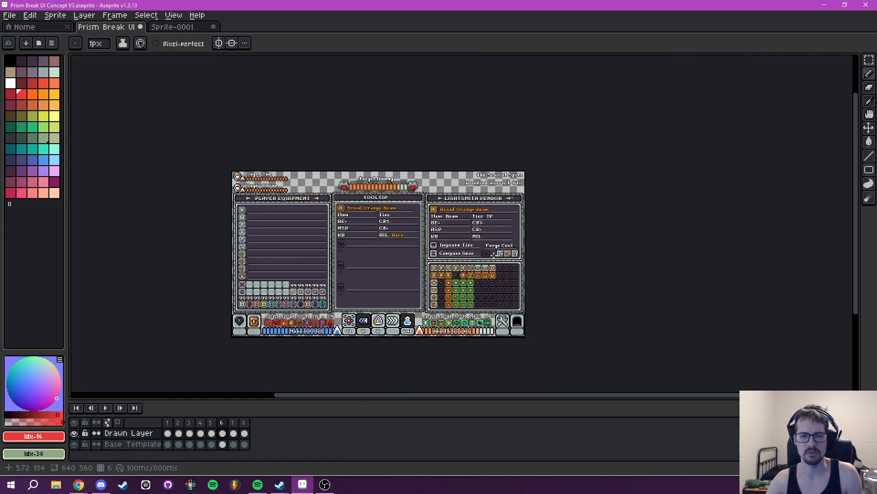
{"action": "scroll", "coordinate": [489, 253], "scroll_direction": "up", "scroll_amount": 3}
{"action": "key", "text": "m"}
{"action": "scroll", "coordinate": [521, 276], "scroll_direction": "up", "scroll_amount": 2}
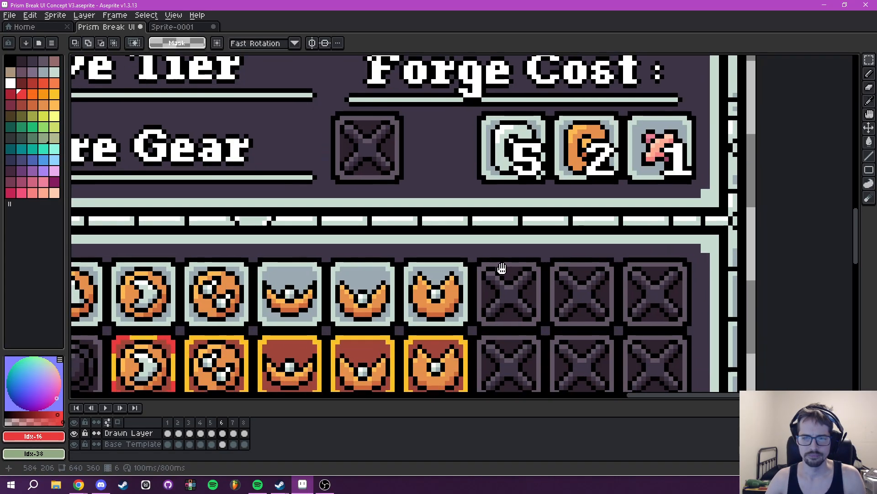
{"action": "left_click", "coordinate": [123, 447]}
{"action": "scroll", "coordinate": [469, 234], "scroll_direction": "up", "scroll_amount": 1}
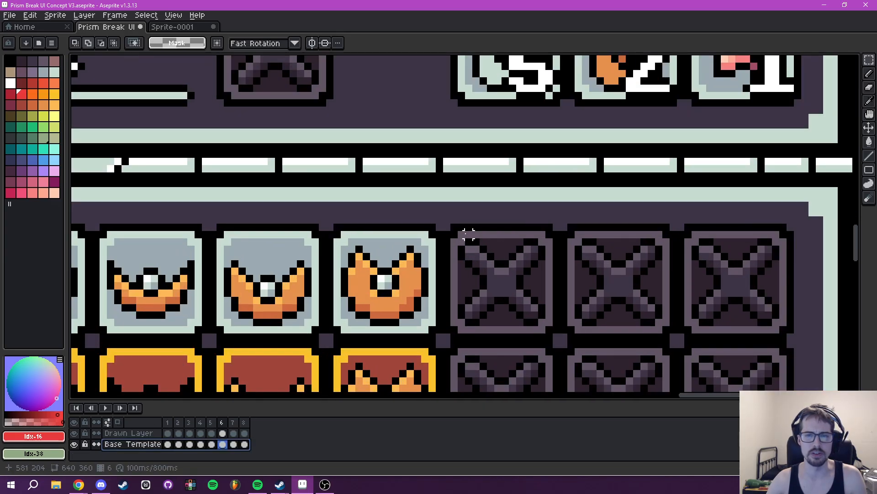
{"action": "left_click_drag", "start_coordinate": [446, 226], "coordinate": [531, 284]}
{"action": "key", "text": "ctrl+d"}
{"action": "scroll", "coordinate": [421, 196], "scroll_direction": "down", "scroll_amount": 5}
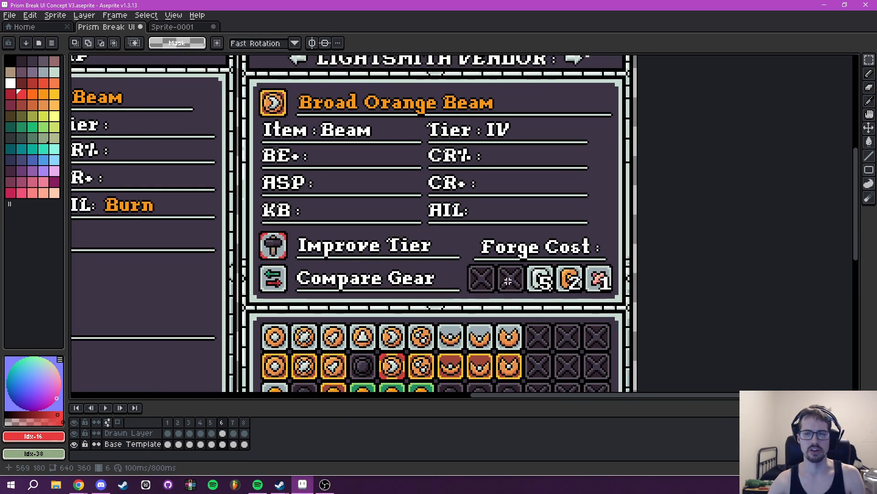
- Examine the Lightsmith Vendor panel's Improve Tier, Compare Gear and Forge Cost rows together with the item grid beneath
{"action": "left_click_drag", "start_coordinate": [631, 239], "coordinate": [646, 237]}
{"action": "left_click_drag", "start_coordinate": [590, 218], "coordinate": [615, 229]}
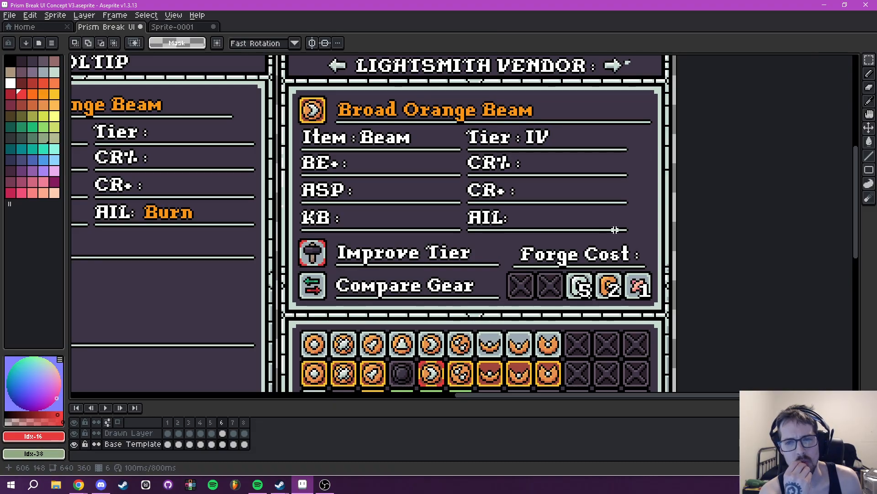
{"action": "left_click_drag", "start_coordinate": [443, 254], "coordinate": [538, 246]}
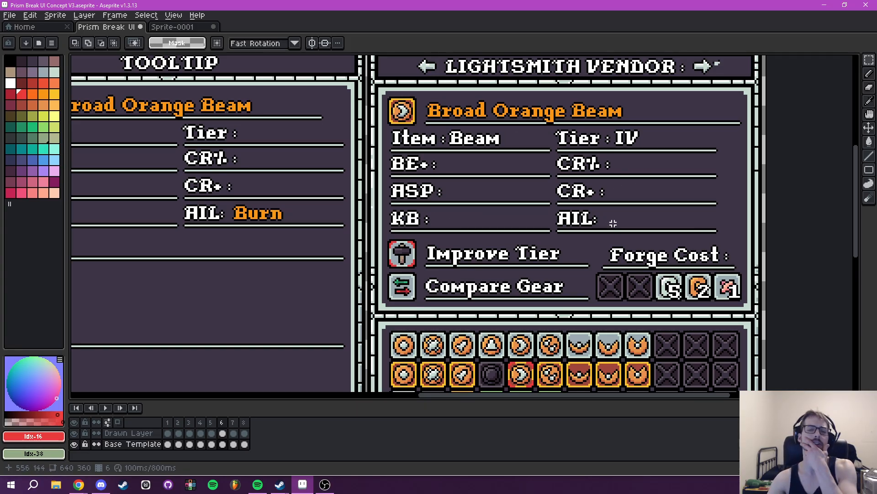
{"action": "left_click_drag", "start_coordinate": [613, 225], "coordinate": [596, 223]}
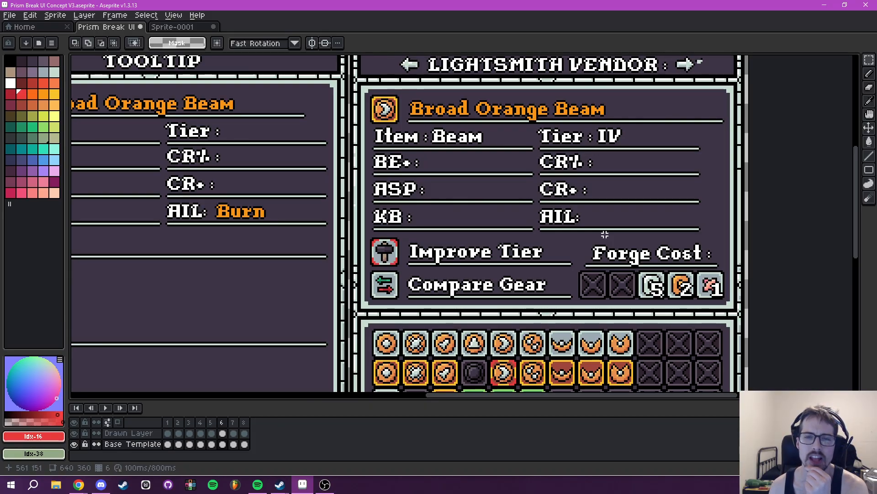
{"action": "scroll", "coordinate": [605, 235], "scroll_direction": "down", "scroll_amount": 3}
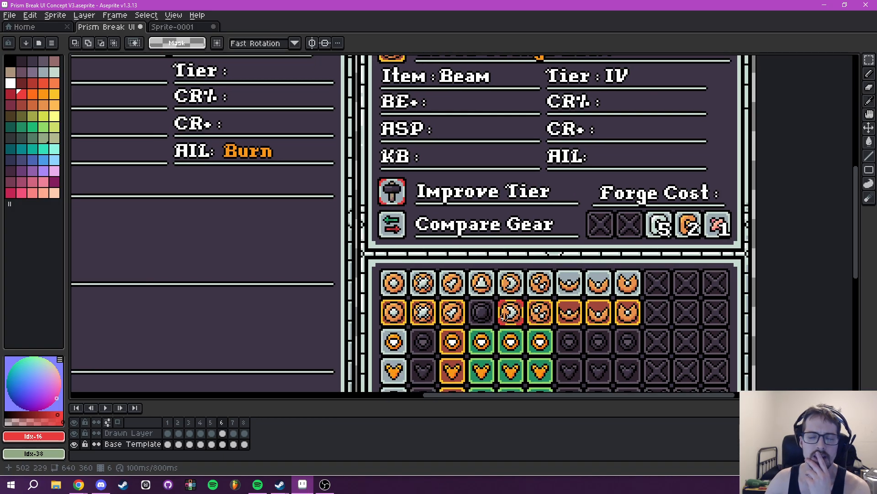
{"action": "scroll", "coordinate": [470, 175], "scroll_direction": "up", "scroll_amount": 4}
{"action": "scroll", "coordinate": [471, 174], "scroll_direction": "down", "scroll_amount": 2}
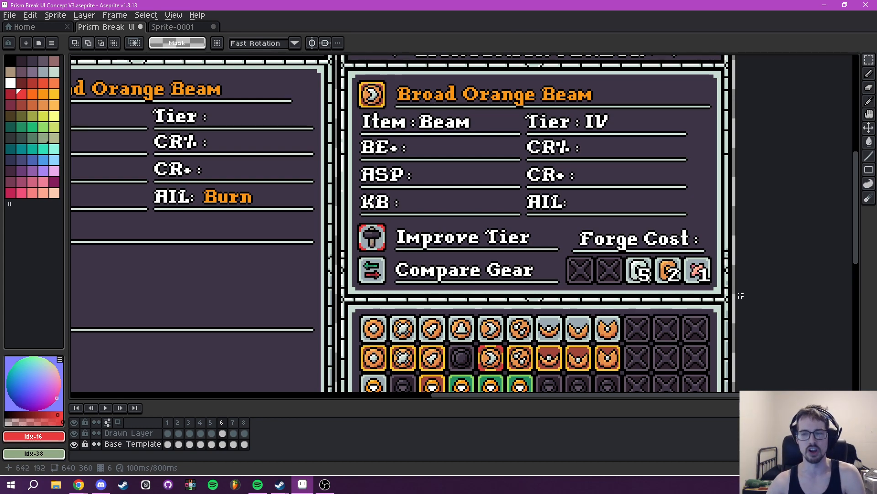
{"action": "left_click_drag", "start_coordinate": [627, 333], "coordinate": [618, 317]}
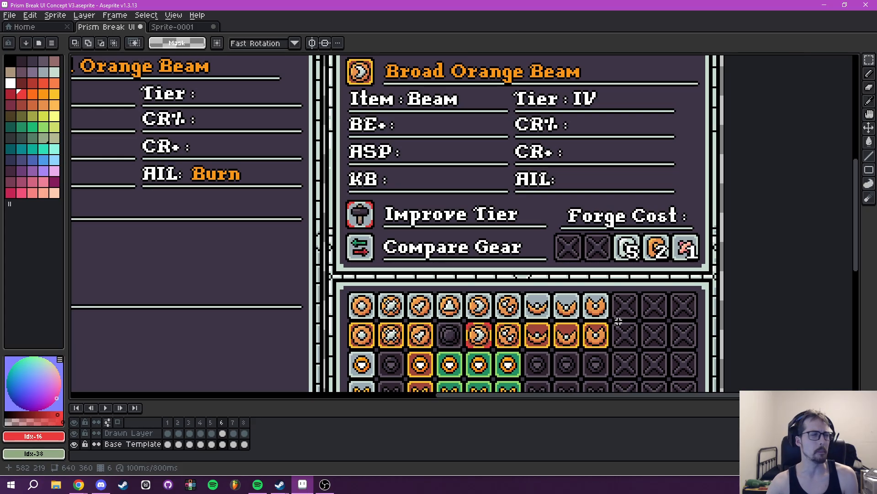
{"action": "left_click_drag", "start_coordinate": [617, 245], "coordinate": [646, 305]}
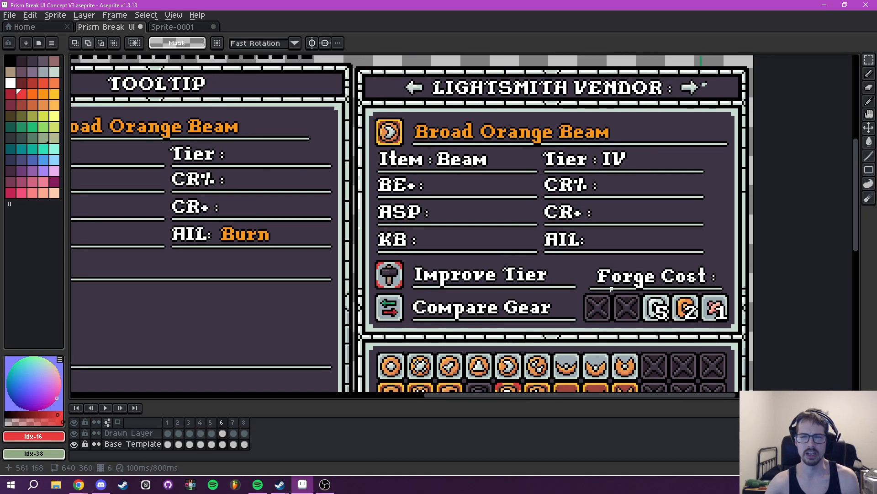
{"action": "left_click_drag", "start_coordinate": [653, 259], "coordinate": [613, 257]}
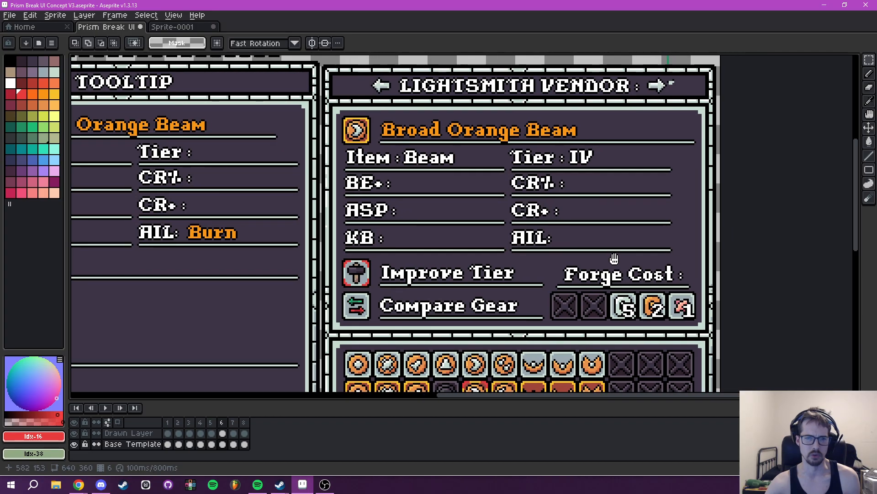
{"action": "scroll", "coordinate": [548, 274], "scroll_direction": "down", "scroll_amount": 2}
{"action": "left_click_drag", "start_coordinate": [530, 280], "coordinate": [528, 229]}
{"action": "scroll", "coordinate": [525, 219], "scroll_direction": "up", "scroll_amount": 1}
- Compare the Broad Orange Beam stat lines in the Tooltip panel with those in the Lightsmith Vendor panel
{"action": "left_click_drag", "start_coordinate": [440, 228], "coordinate": [455, 245]}
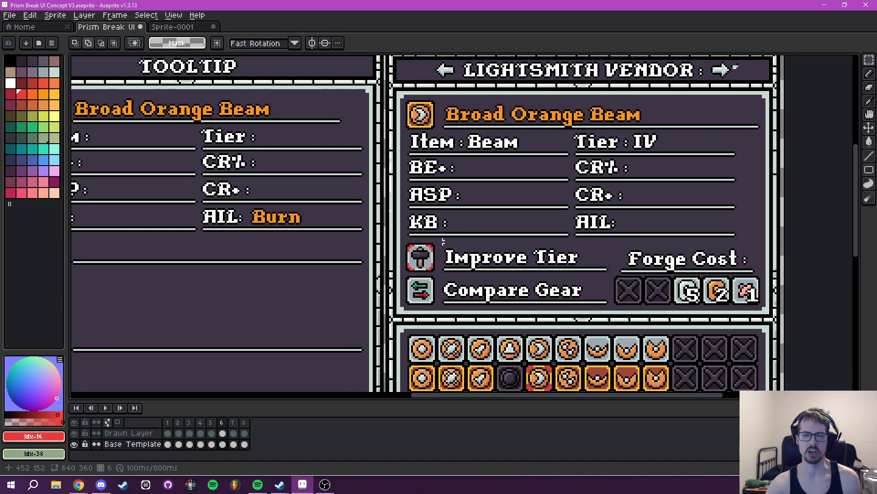
{"action": "left_click_drag", "start_coordinate": [510, 186], "coordinate": [565, 190]}
{"action": "left_click_drag", "start_coordinate": [549, 235], "coordinate": [519, 242]}
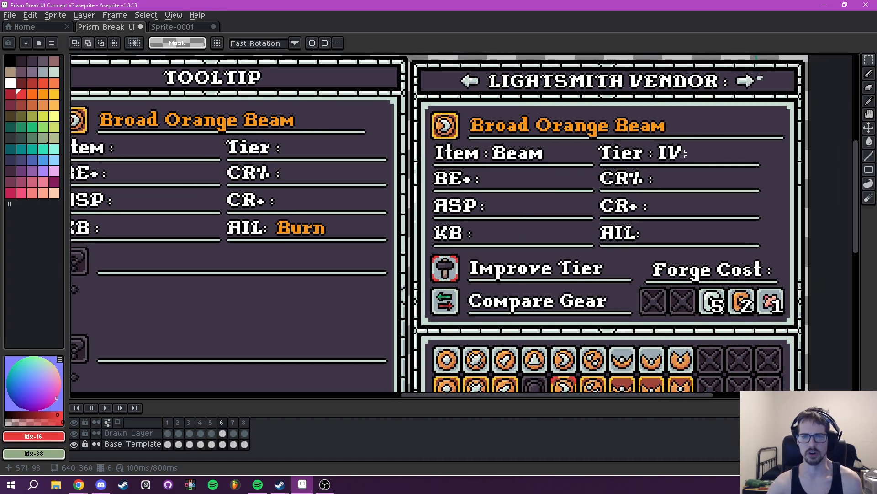
{"action": "left_click_drag", "start_coordinate": [463, 238], "coordinate": [612, 243]}
{"action": "left_click_drag", "start_coordinate": [715, 187], "coordinate": [623, 171]}
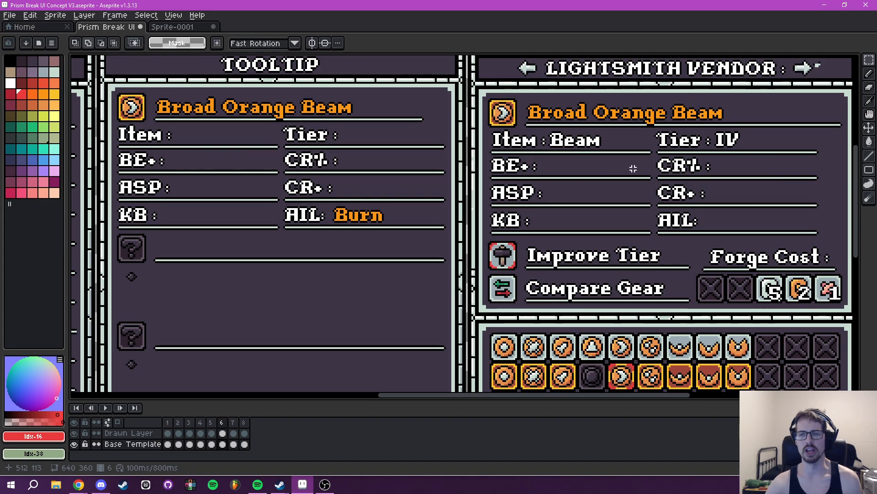
{"action": "left_click_drag", "start_coordinate": [731, 157], "coordinate": [812, 159]}
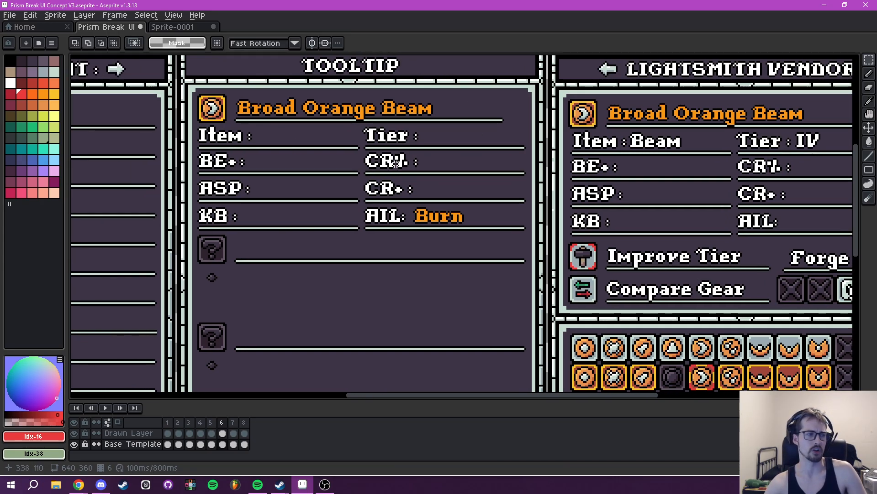
{"action": "left_click_drag", "start_coordinate": [649, 184], "coordinate": [470, 180]}
- On frame 4, copy an empty X slot into the gap in the Tooltip's Upgrade Cost row on the Base Template layer
{"action": "scroll", "coordinate": [529, 237], "scroll_direction": "down", "scroll_amount": 5}
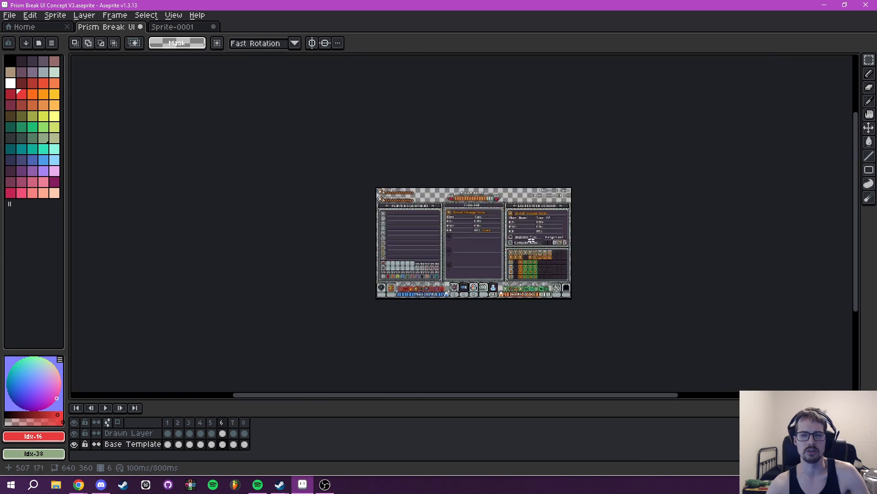
{"action": "scroll", "coordinate": [528, 244], "scroll_direction": "up", "scroll_amount": 3}
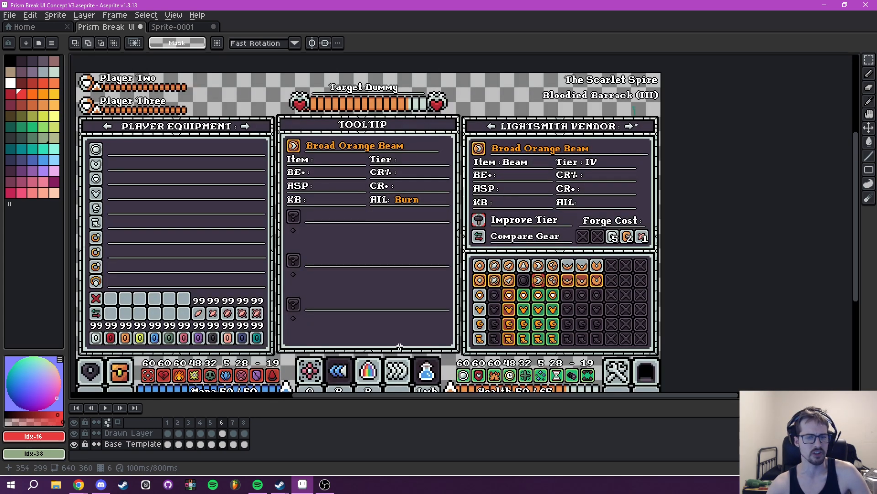
{"action": "left_click", "coordinate": [201, 422]}
{"action": "left_click_drag", "start_coordinate": [387, 237], "coordinate": [432, 248]}
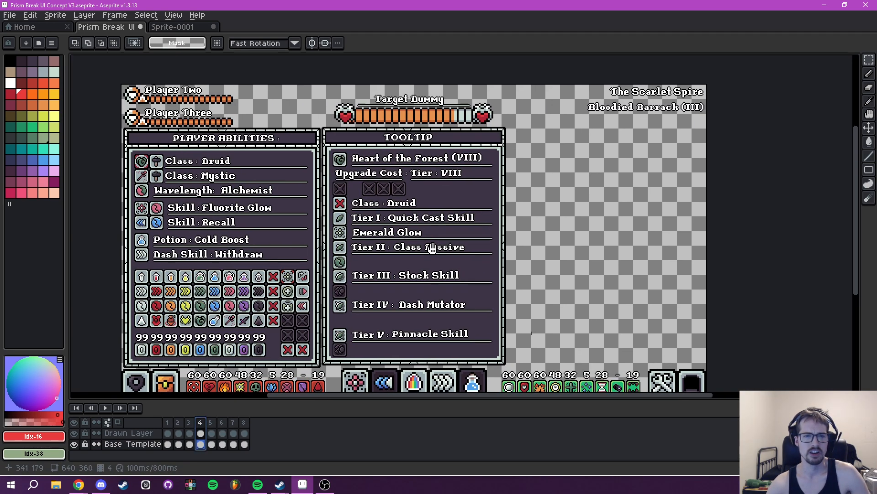
{"action": "scroll", "coordinate": [432, 247], "scroll_direction": "up", "scroll_amount": 5}
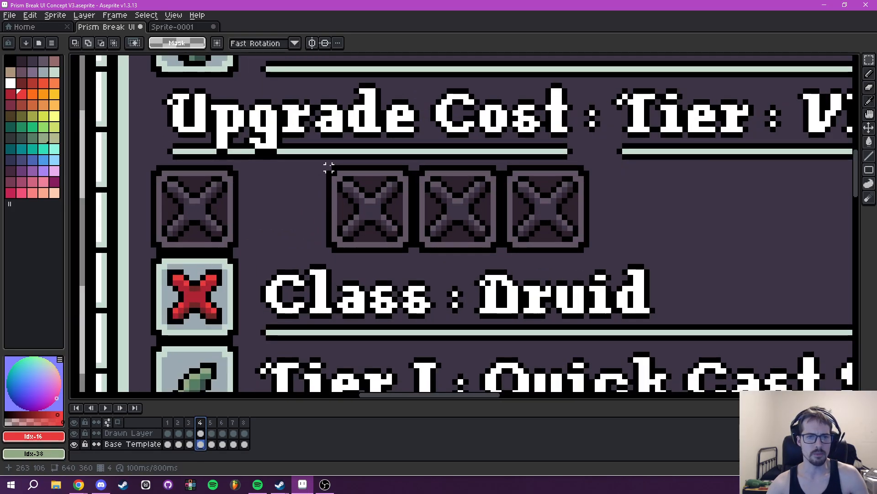
{"action": "left_click_drag", "start_coordinate": [329, 167], "coordinate": [411, 255]}
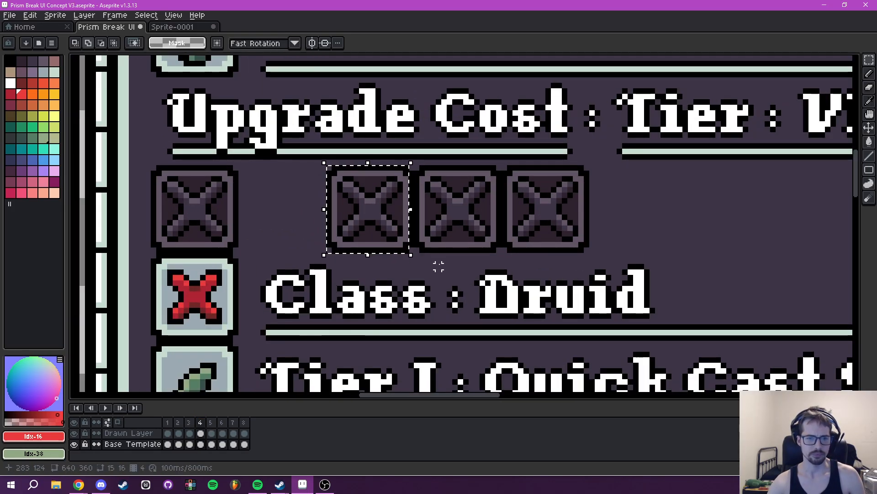
{"action": "left_click_drag", "start_coordinate": [328, 166], "coordinate": [411, 254]}
{"action": "left_click", "coordinate": [373, 217]}
{"action": "left_click_drag", "start_coordinate": [372, 217], "coordinate": [290, 217]}
{"action": "left_click", "coordinate": [372, 220]}
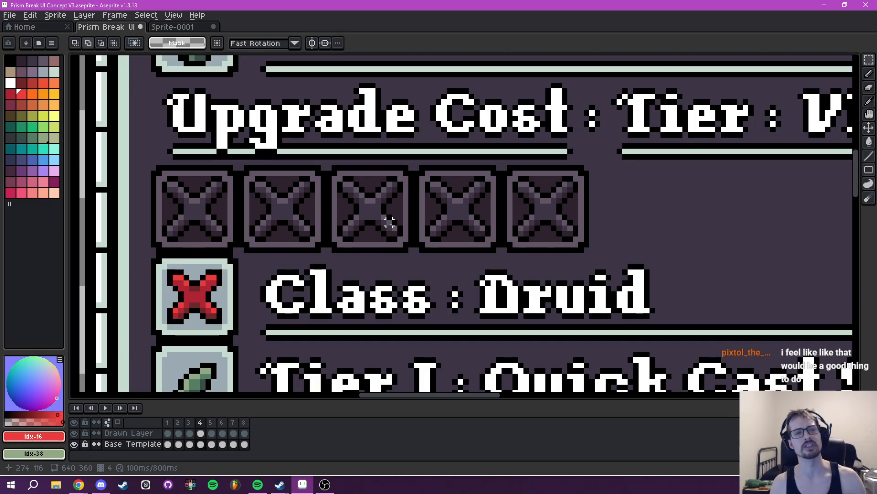
- Review the Heart of the Forest tooltip from its Upgrade Cost row down to the Tier V entry
{"action": "scroll", "coordinate": [453, 222], "scroll_direction": "down", "scroll_amount": 1}
{"action": "scroll", "coordinate": [535, 232], "scroll_direction": "down", "scroll_amount": 1}
{"action": "left_click_drag", "start_coordinate": [535, 232], "coordinate": [488, 204]}
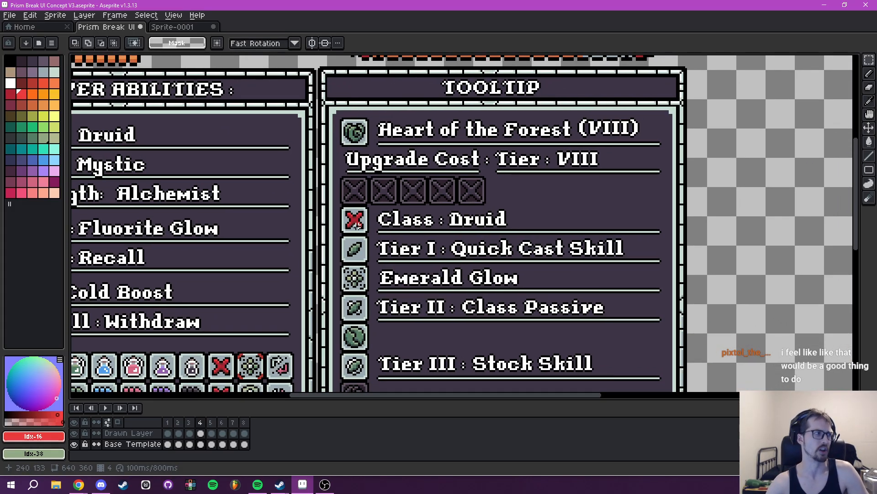
{"action": "left_click_drag", "start_coordinate": [537, 221], "coordinate": [610, 112]}
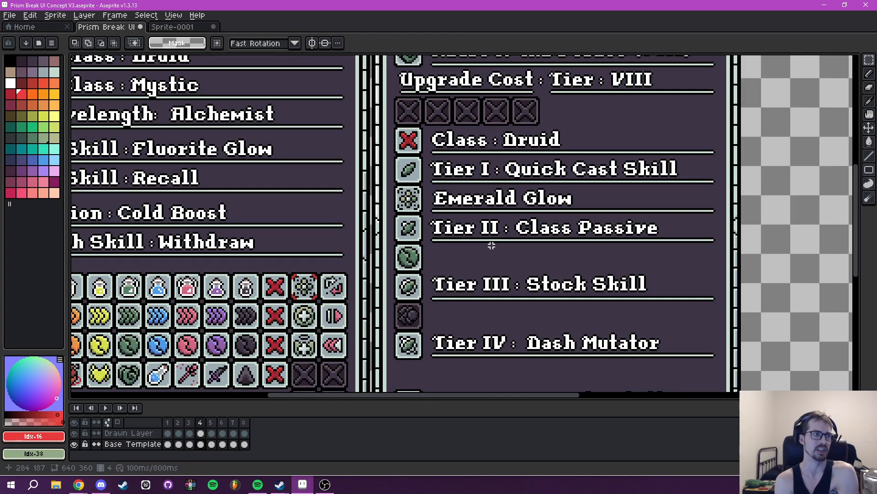
{"action": "left_click_drag", "start_coordinate": [556, 243], "coordinate": [477, 298]}
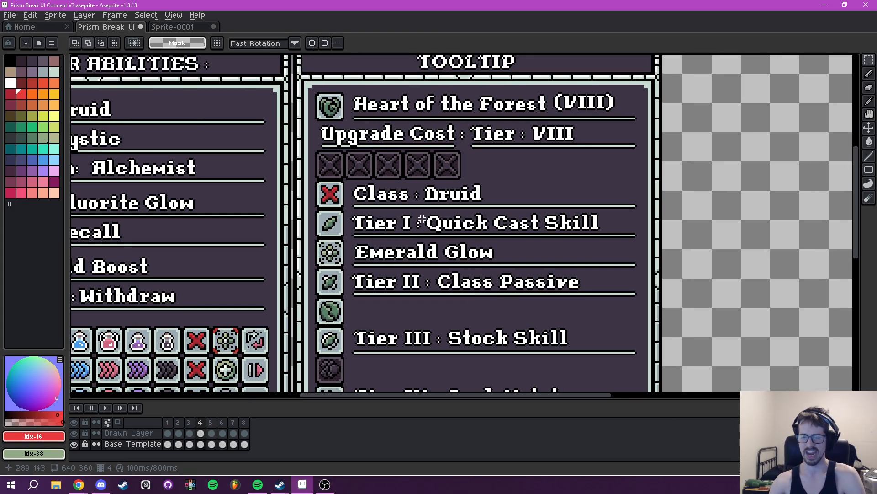
{"action": "left_click_drag", "start_coordinate": [378, 167], "coordinate": [451, 202]}
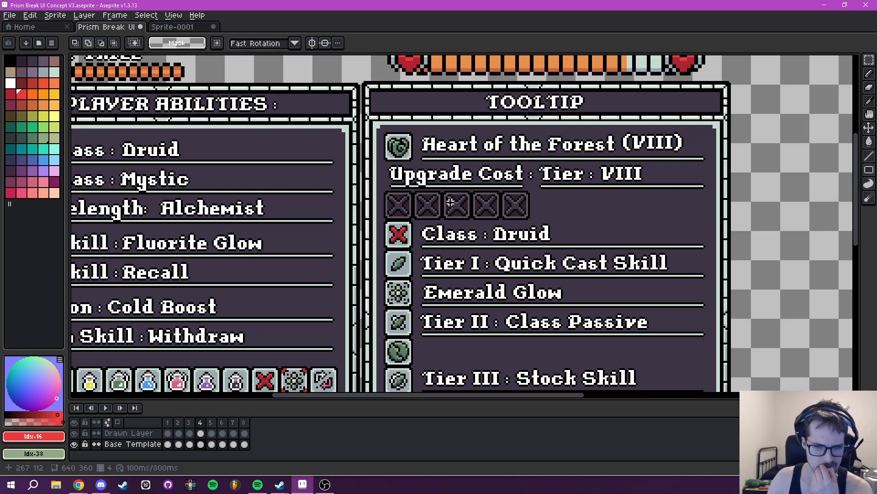
{"action": "scroll", "coordinate": [448, 224], "scroll_direction": "down", "scroll_amount": 5}
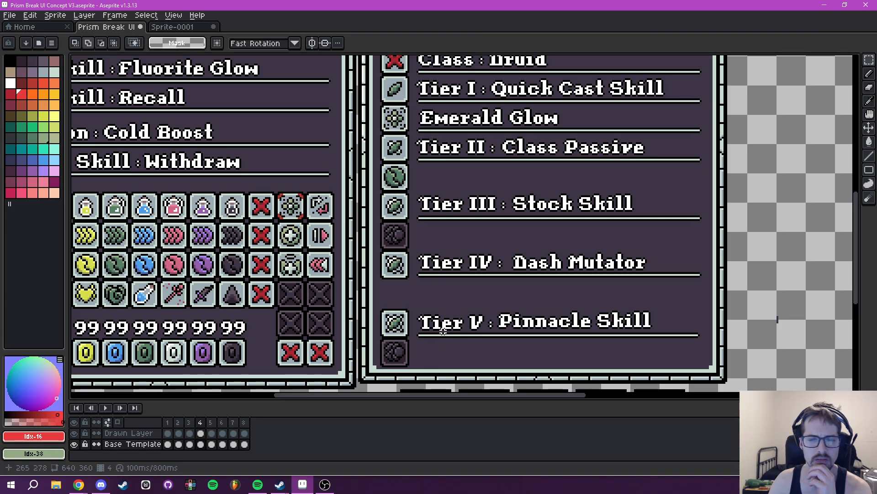
{"action": "scroll", "coordinate": [443, 304], "scroll_direction": "down", "scroll_amount": 4}
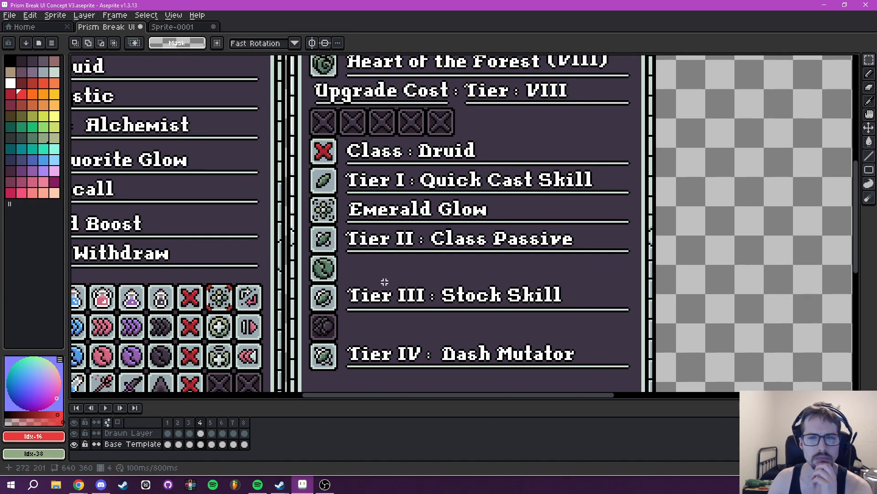
{"action": "scroll", "coordinate": [434, 183], "scroll_direction": "up", "scroll_amount": 3}
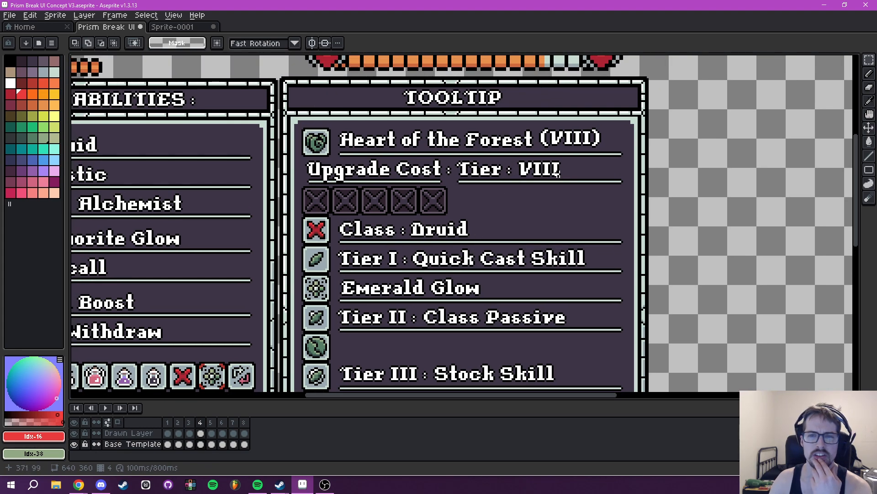
{"action": "left_click_drag", "start_coordinate": [552, 176], "coordinate": [540, 180]}
{"action": "key", "text": "i"}
{"action": "left_click", "coordinate": [567, 165]}
{"action": "left_click_drag", "start_coordinate": [558, 142], "coordinate": [541, 189]}
{"action": "scroll", "coordinate": [544, 185], "scroll_direction": "up", "scroll_amount": 3}
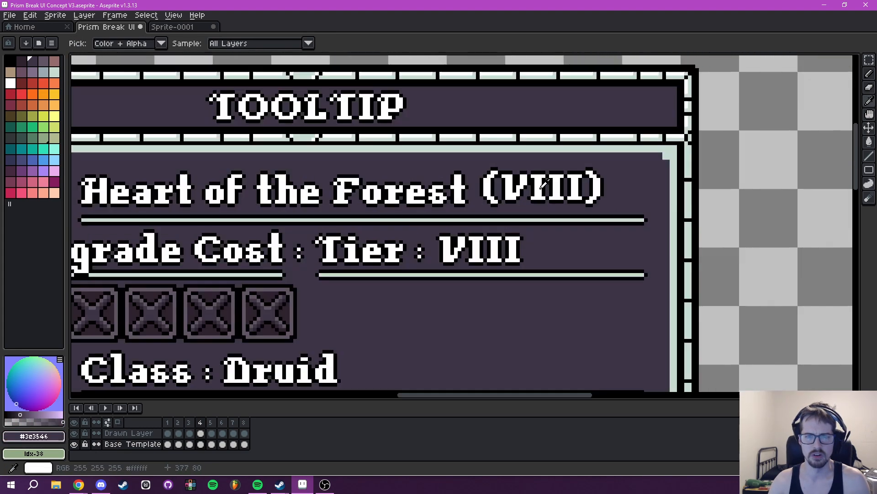
{"action": "key", "text": "b"}
{"action": "left_click", "coordinate": [480, 209]}
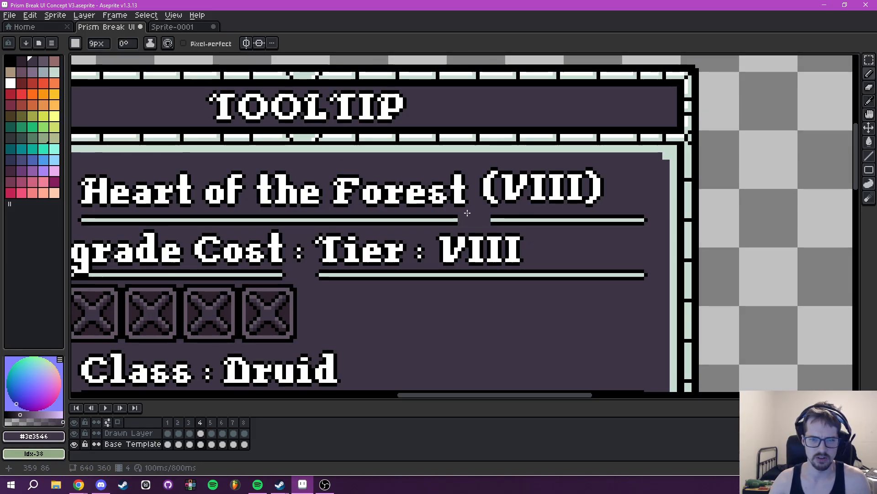
{"action": "key", "text": "ctrl+z"}
- On the Drawn Layer, erase the "(VIII)" numeral after Heart of the Forest in the Tooltip panel
{"action": "left_click", "coordinate": [128, 433]}
{"action": "left_click", "coordinate": [455, 181]}
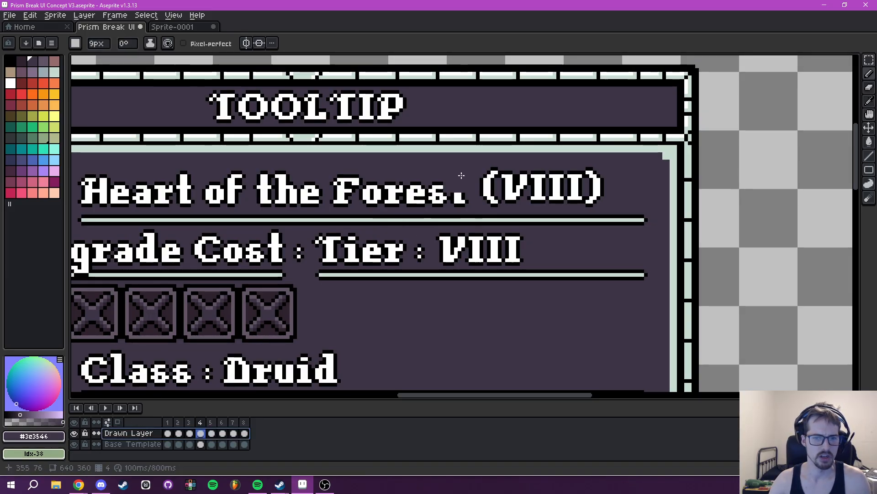
{"action": "key", "text": "ctrl+z"}
{"action": "key", "text": "e"}
{"action": "left_click_drag", "start_coordinate": [505, 187], "coordinate": [593, 183]}
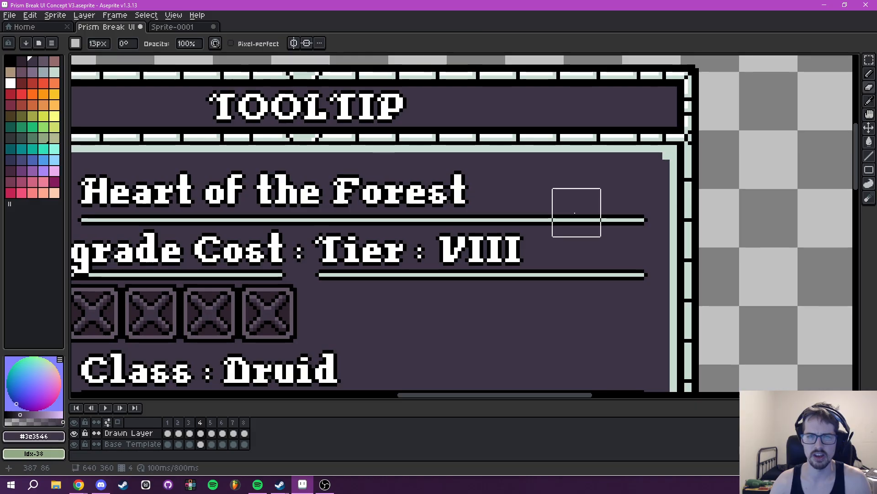
{"action": "scroll", "coordinate": [575, 213], "scroll_direction": "down", "scroll_amount": 3}
{"action": "left_click_drag", "start_coordinate": [558, 230], "coordinate": [599, 177]}
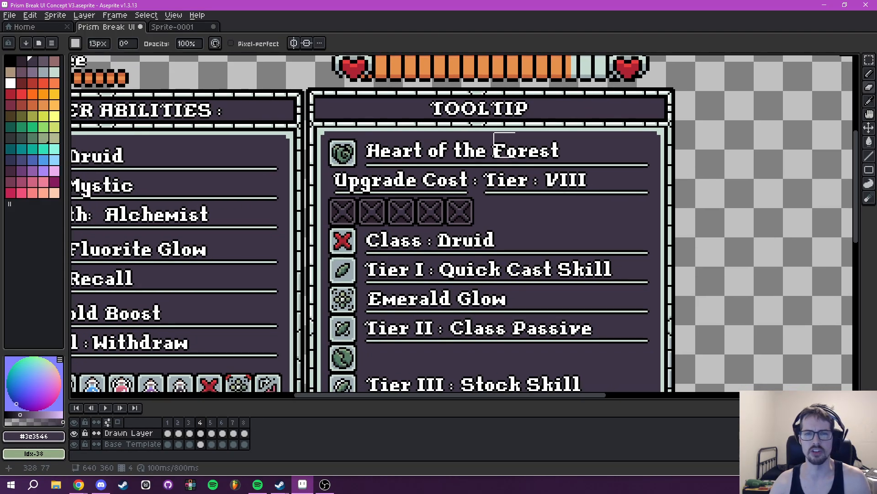
- Examine the Heart of the Forest tooltip's Upgrade Cost row, Tier line and the class and tier entries below it
{"action": "scroll", "coordinate": [505, 188], "scroll_direction": "down", "scroll_amount": 2}
{"action": "left_click_drag", "start_coordinate": [470, 196], "coordinate": [536, 189]}
{"action": "left_click_drag", "start_coordinate": [386, 189], "coordinate": [388, 230]}
{"action": "scroll", "coordinate": [300, 214], "scroll_direction": "up", "scroll_amount": 2}
{"action": "left_click_drag", "start_coordinate": [582, 218], "coordinate": [223, 163]}
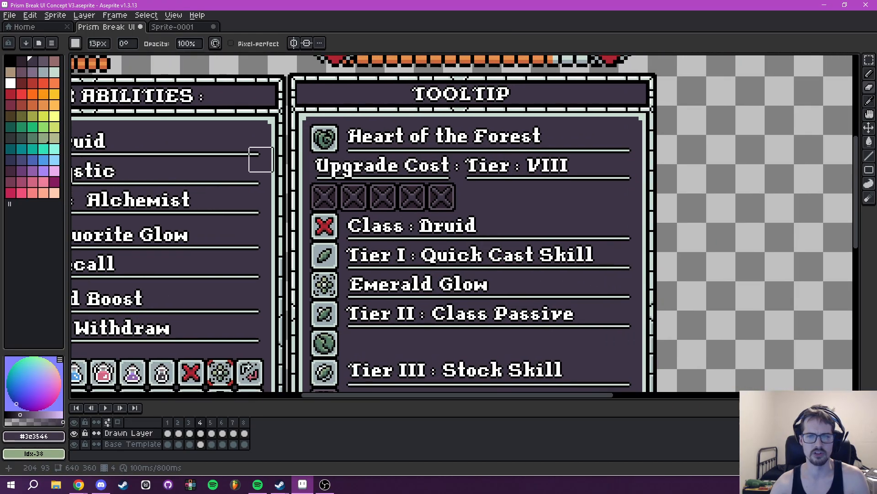
{"action": "mouse_move", "coordinate": [468, 234]}
{"action": "left_mouse_down"}
{"action": "mouse_move", "coordinate": [606, 232]}
{"action": "mouse_move", "coordinate": [621, 242]}
{"action": "left_mouse_up"}
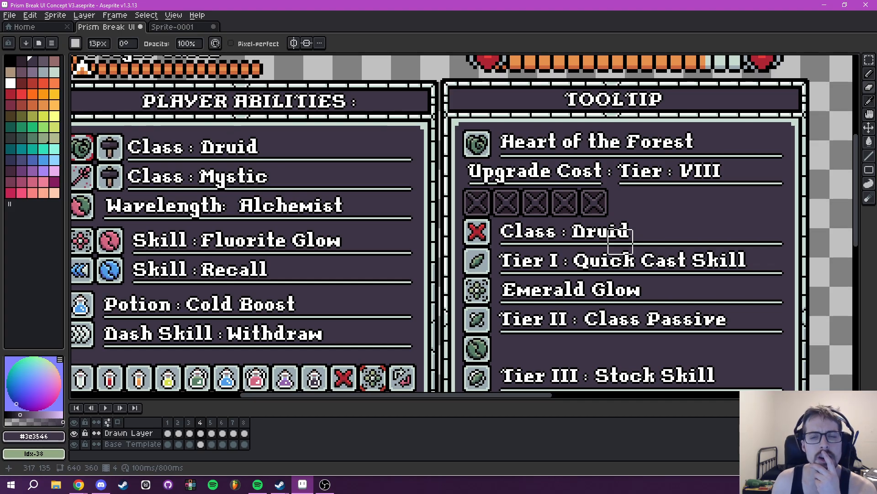
{"action": "mouse_move", "coordinate": [620, 241]}
{"action": "left_mouse_down"}
{"action": "mouse_move", "coordinate": [633, 239]}
{"action": "mouse_move", "coordinate": [623, 202]}
{"action": "mouse_move", "coordinate": [643, 164]}
{"action": "mouse_move", "coordinate": [606, 168]}
{"action": "left_mouse_up"}
{"action": "scroll", "coordinate": [604, 167], "scroll_direction": "down", "scroll_amount": 3}
{"action": "scroll", "coordinate": [598, 158], "scroll_direction": "up", "scroll_amount": 3}
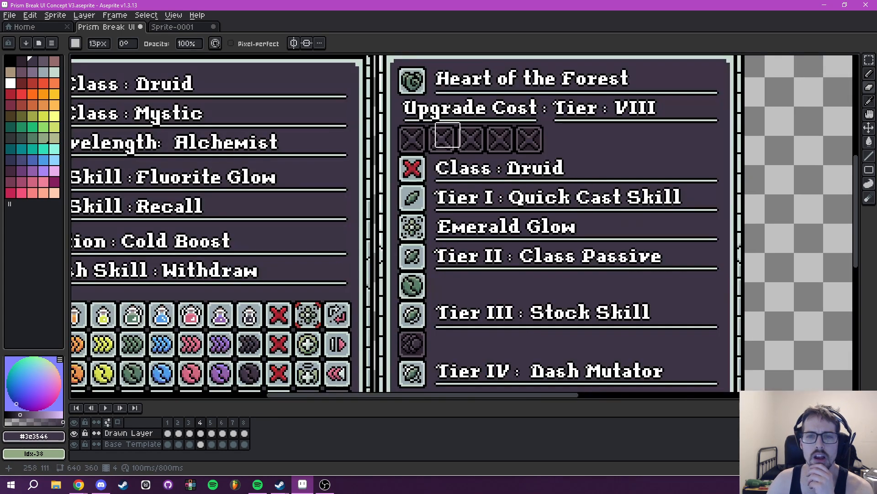
{"action": "left_click_drag", "start_coordinate": [655, 159], "coordinate": [610, 176]}
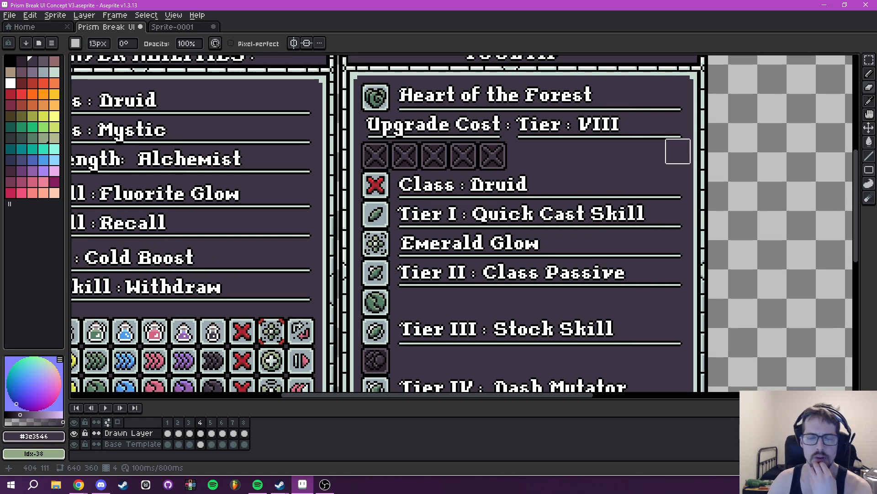
{"action": "left_click_drag", "start_coordinate": [533, 178], "coordinate": [584, 90]}
{"action": "scroll", "coordinate": [488, 225], "scroll_direction": "down", "scroll_amount": 2}
{"action": "scroll", "coordinate": [466, 280], "scroll_direction": "up", "scroll_amount": 2}
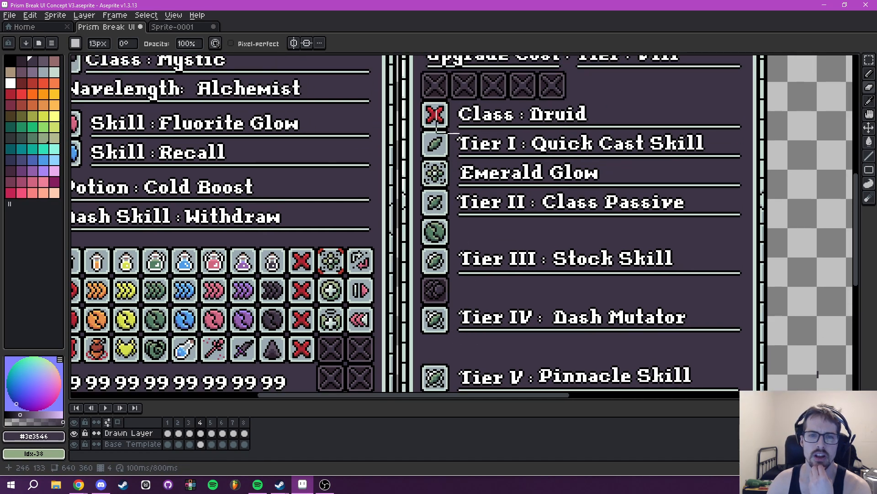
{"action": "scroll", "coordinate": [434, 203], "scroll_direction": "down", "scroll_amount": 2}
{"action": "scroll", "coordinate": [469, 301], "scroll_direction": "up", "scroll_amount": 3}
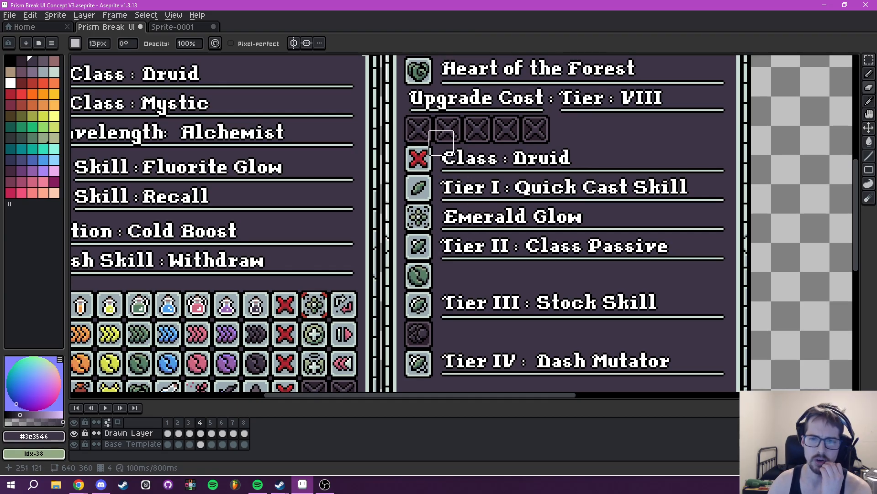
{"action": "left_click_drag", "start_coordinate": [632, 143], "coordinate": [606, 206]}
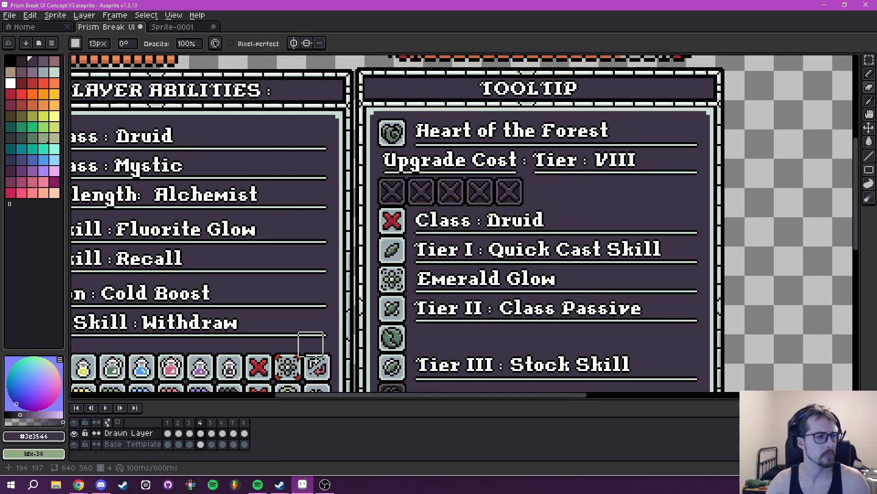
{"action": "left_click", "coordinate": [133, 444]}
{"action": "left_click_drag", "start_coordinate": [627, 179], "coordinate": [599, 207]}
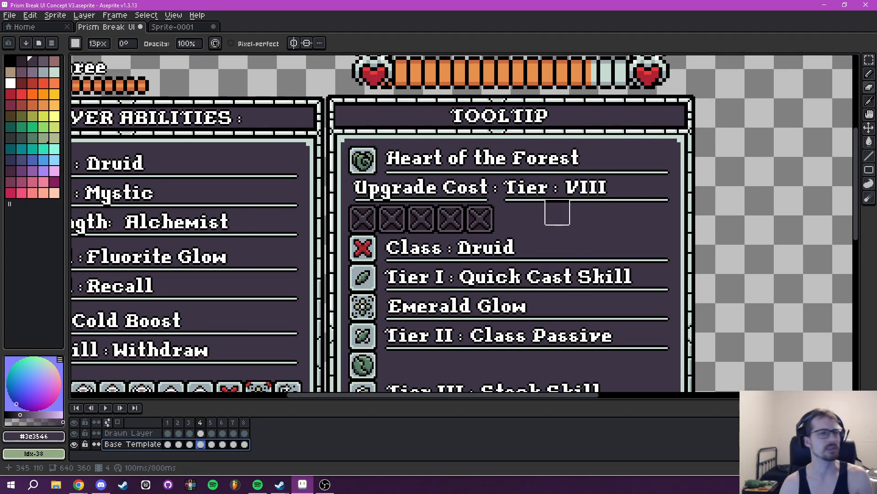
{"action": "mouse_move", "coordinate": [546, 217]}
{"action": "left_mouse_down"}
{"action": "mouse_move", "coordinate": [582, 206]}
{"action": "mouse_move", "coordinate": [528, 173]}
{"action": "mouse_move", "coordinate": [522, 201]}
{"action": "left_mouse_up"}
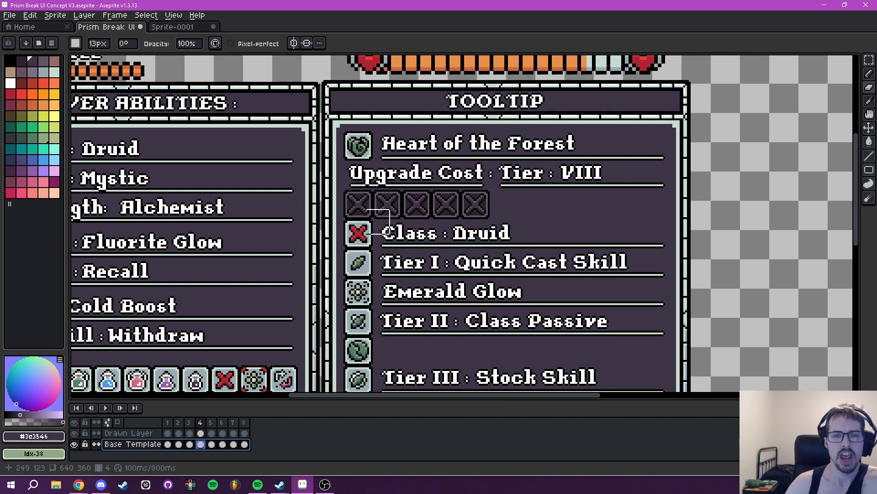
{"action": "left_click_drag", "start_coordinate": [386, 206], "coordinate": [414, 146]}
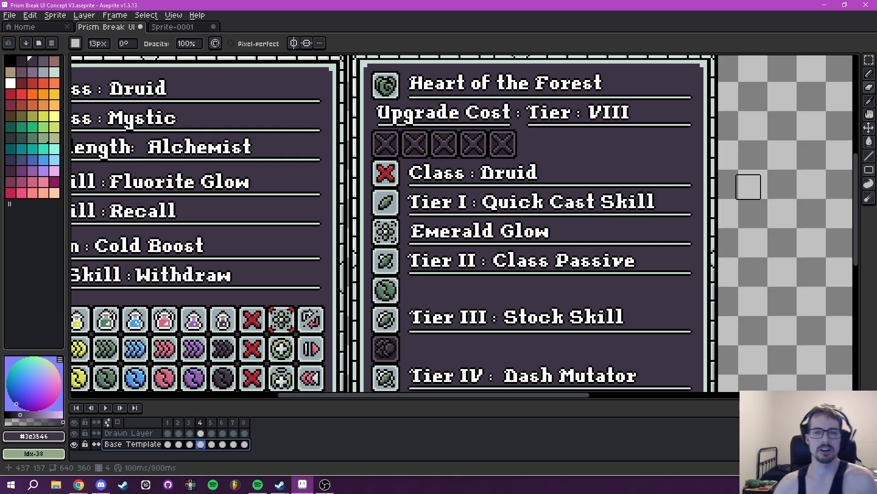
- Inspect the Forge Cost slots in the Lightsmith Vendor panel on frames 7 and 6
{"action": "left_click", "coordinate": [232, 422]}
{"action": "scroll", "coordinate": [656, 227], "scroll_direction": "down", "scroll_amount": 2}
{"action": "left_click_drag", "start_coordinate": [668, 226], "coordinate": [312, 202]}
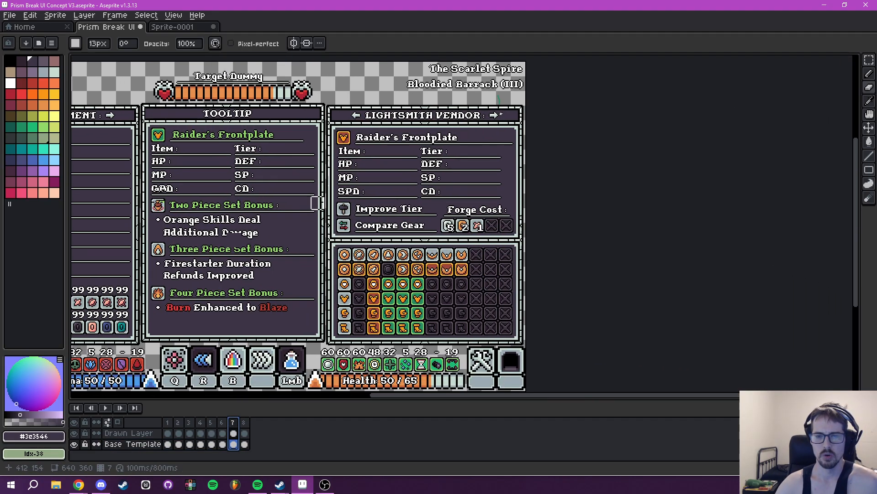
{"action": "scroll", "coordinate": [402, 203], "scroll_direction": "up", "scroll_amount": 5}
{"action": "left_click_drag", "start_coordinate": [590, 278], "coordinate": [483, 252]}
{"action": "left_click", "coordinate": [222, 423]}
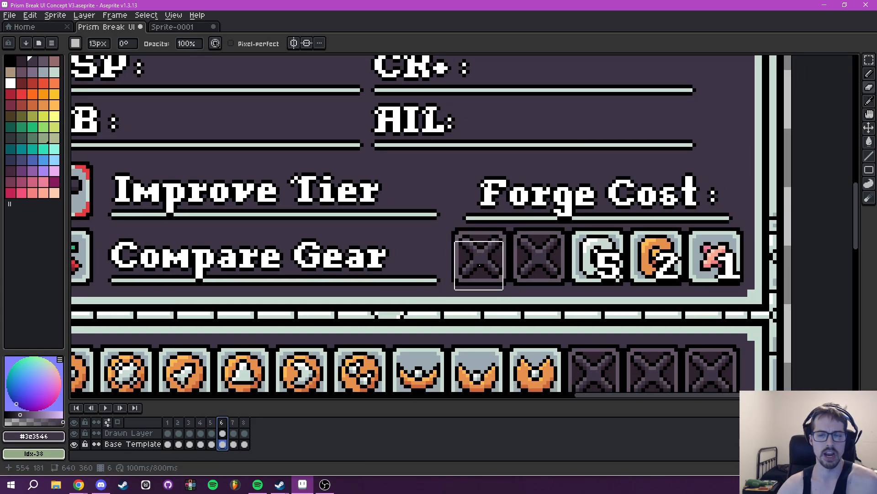
{"action": "scroll", "coordinate": [481, 253], "scroll_direction": "down", "scroll_amount": 2}
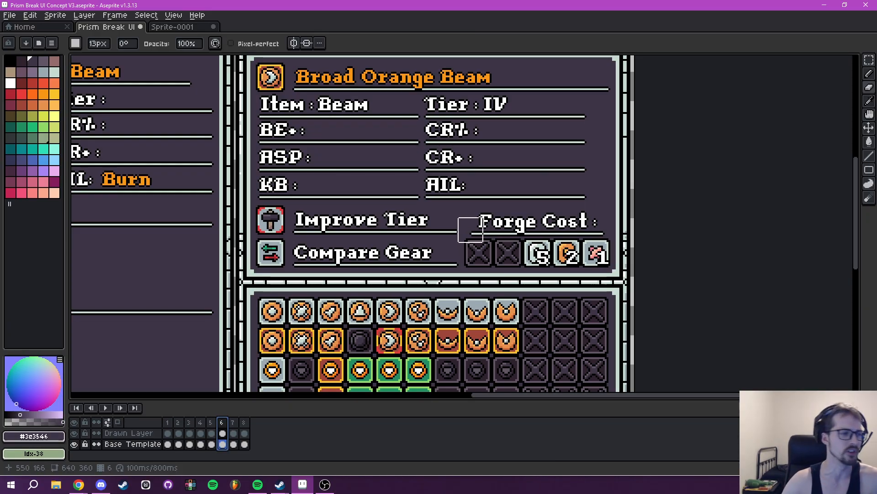
{"action": "scroll", "coordinate": [388, 183], "scroll_direction": "left", "scroll_amount": 3}
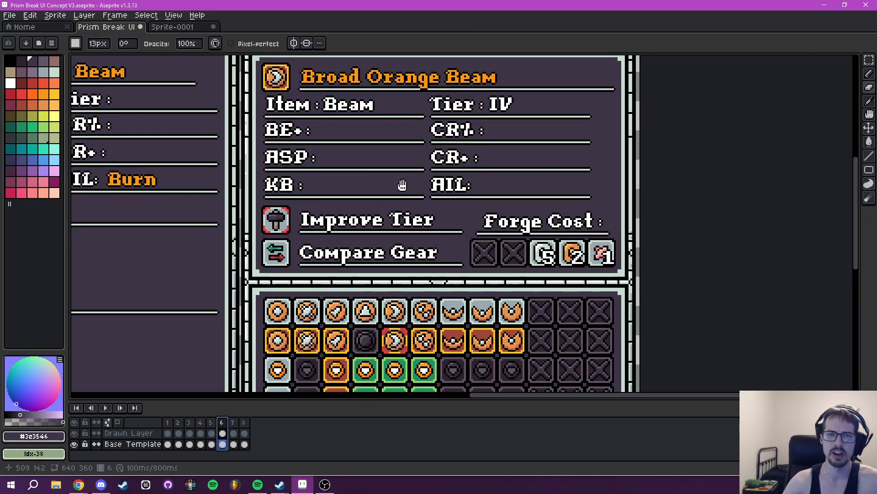
- On frame 4, review the Tooltip entries from Tier I Quick Cast Skill down to Tier V Pinnacle Skill
{"action": "left_click", "coordinate": [200, 444]}
{"action": "left_click_drag", "start_coordinate": [270, 287], "coordinate": [601, 351]}
{"action": "left_click_drag", "start_coordinate": [477, 204], "coordinate": [518, 179]}
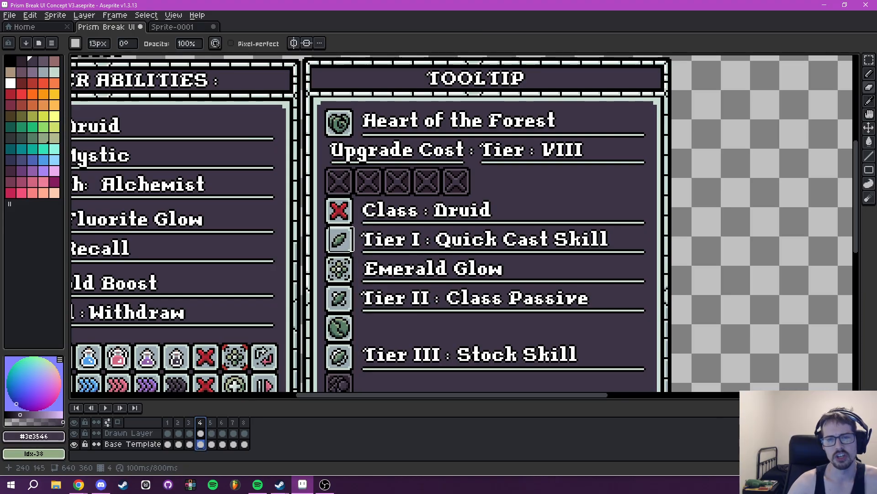
{"action": "left_click_drag", "start_coordinate": [479, 263], "coordinate": [406, 218]}
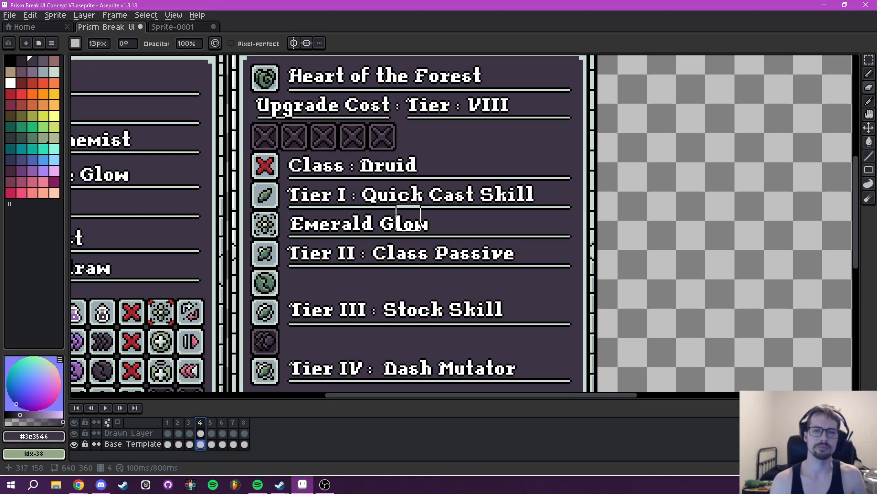
{"action": "left_click_drag", "start_coordinate": [440, 209], "coordinate": [497, 159]}
{"action": "scroll", "coordinate": [508, 205], "scroll_direction": "down", "scroll_amount": 2}
{"action": "left_click_drag", "start_coordinate": [507, 208], "coordinate": [492, 227]}
{"action": "scroll", "coordinate": [492, 227], "scroll_direction": "up", "scroll_amount": 3}
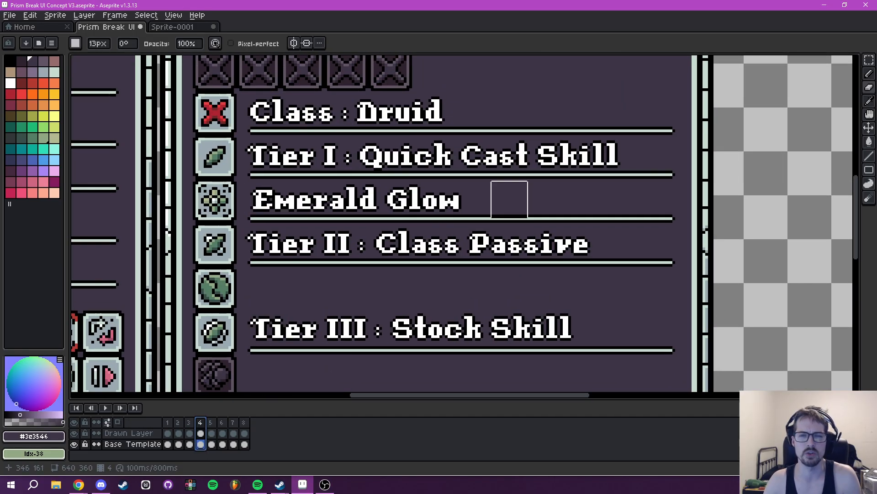
{"action": "mouse_move", "coordinate": [509, 199]}
{"action": "left_mouse_down"}
{"action": "mouse_move", "coordinate": [486, 208]}
{"action": "mouse_move", "coordinate": [601, 152]}
{"action": "mouse_move", "coordinate": [501, 97]}
{"action": "mouse_move", "coordinate": [488, 64]}
{"action": "left_mouse_up"}
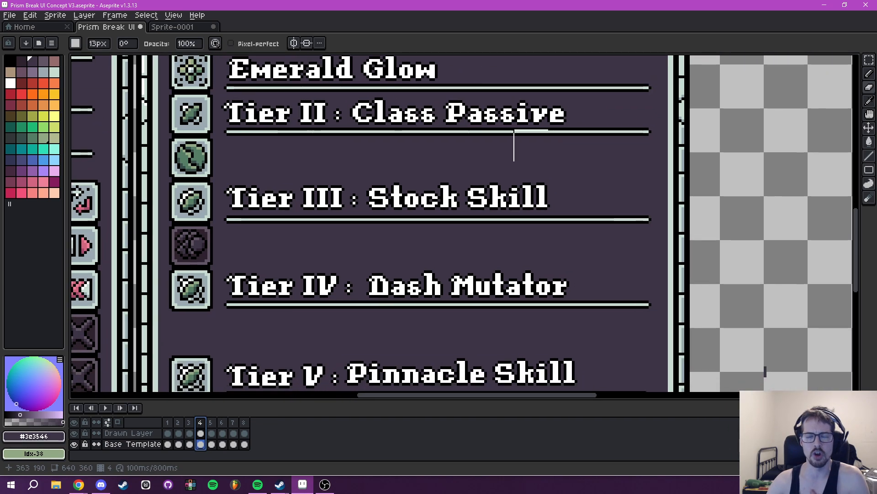
{"action": "left_click_drag", "start_coordinate": [566, 213], "coordinate": [574, 119]}
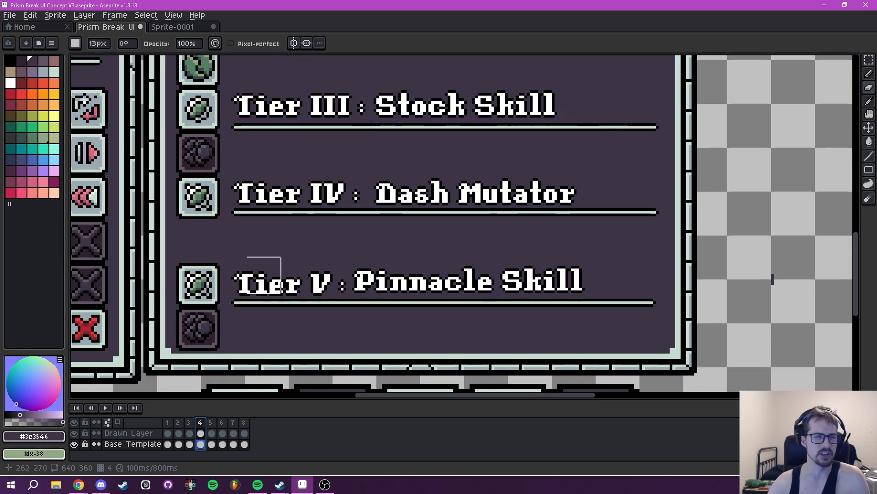
{"action": "left_click_drag", "start_coordinate": [341, 258], "coordinate": [468, 333]}
{"action": "scroll", "coordinate": [454, 202], "scroll_direction": "down", "scroll_amount": 2}
{"action": "left_click_drag", "start_coordinate": [454, 201], "coordinate": [436, 344]}
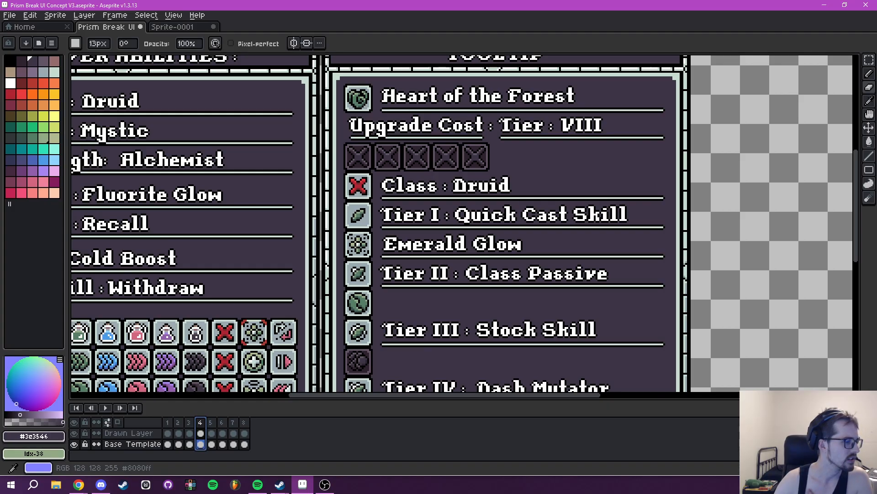
{"action": "left_click_drag", "start_coordinate": [532, 318], "coordinate": [440, 235]}
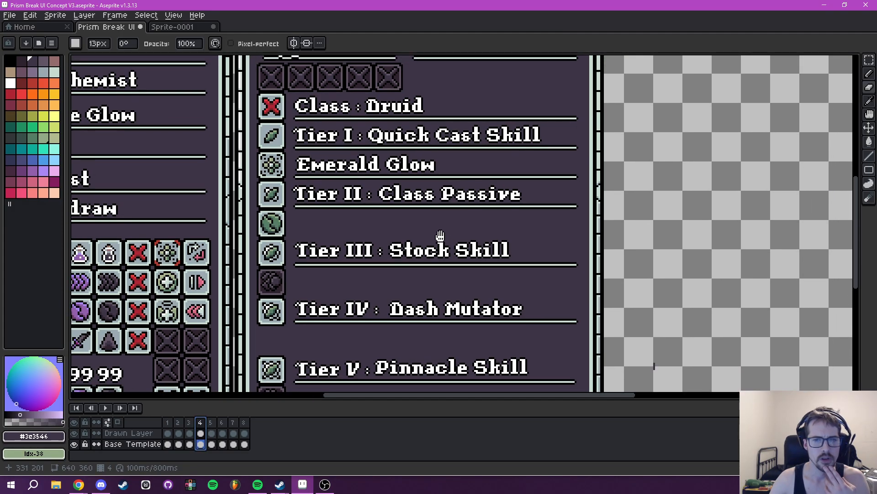
- On the Base Template layer, shorten the Tooltip underlines from Class : Druid to Tier IV by painting over their right ends with the 15 px Pencil
{"action": "left_click_drag", "start_coordinate": [561, 131], "coordinate": [489, 158]}
{"action": "left_click", "coordinate": [149, 445]}
{"action": "left_click_drag", "start_coordinate": [523, 275], "coordinate": [447, 283]}
{"action": "key", "text": "b"}
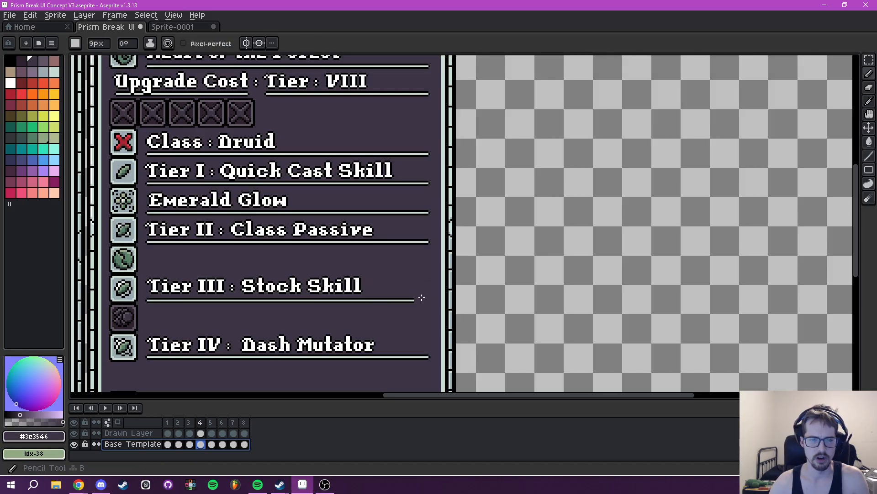
{"action": "scroll", "coordinate": [420, 305], "scroll_direction": "down", "scroll_amount": 6}
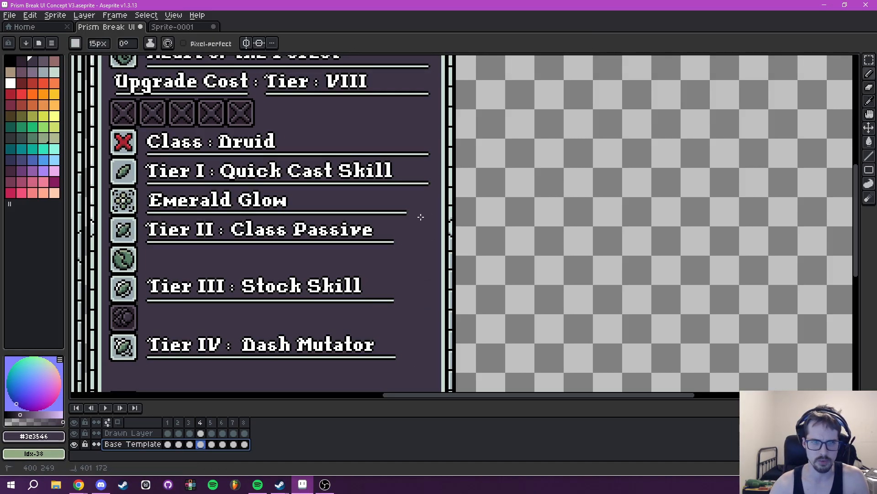
{"action": "mouse_move", "coordinate": [424, 181]}
{"action": "left_mouse_down"}
{"action": "mouse_move", "coordinate": [417, 224]}
{"action": "mouse_move", "coordinate": [439, 190]}
{"action": "mouse_move", "coordinate": [477, 179]}
{"action": "left_mouse_up"}
{"action": "key", "text": "m"}
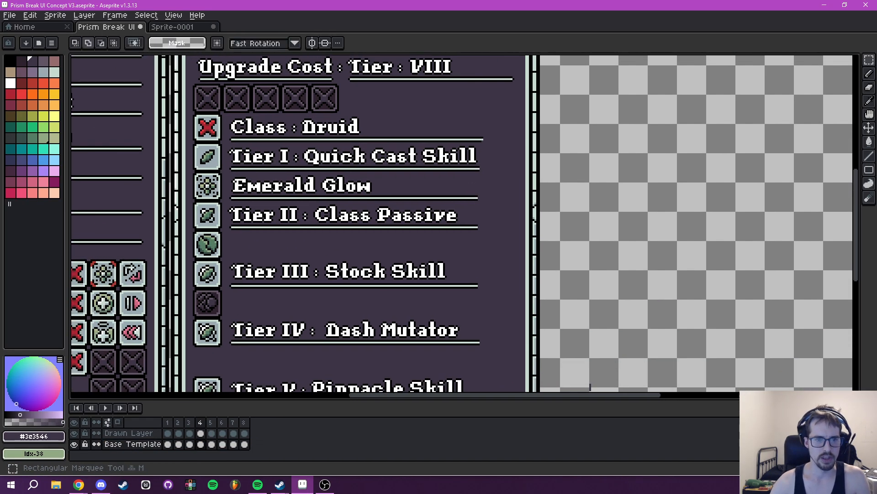
{"action": "scroll", "coordinate": [304, 162], "scroll_direction": "up", "scroll_amount": 3}
{"action": "left_click_drag", "start_coordinate": [295, 153], "coordinate": [744, 229]}
{"action": "scroll", "coordinate": [627, 135], "scroll_direction": "down", "scroll_amount": 2}
{"action": "scroll", "coordinate": [621, 129], "scroll_direction": "down", "scroll_amount": 2}
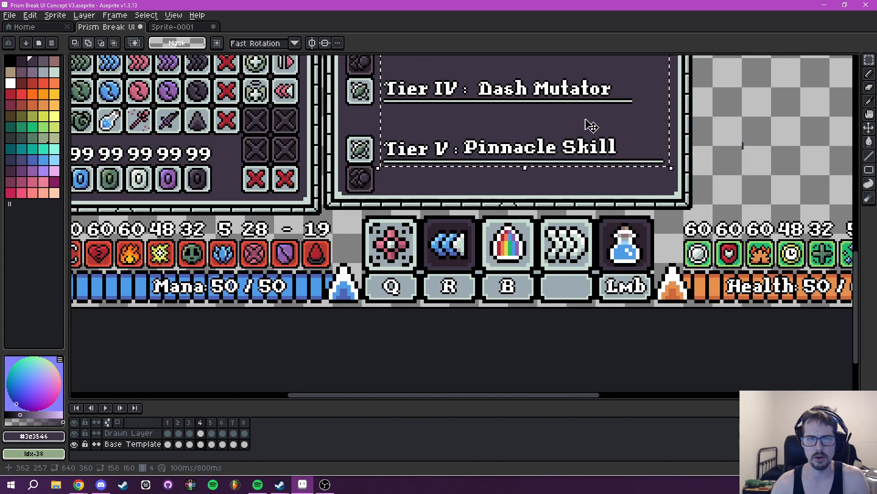
{"action": "left_click_drag", "start_coordinate": [587, 121], "coordinate": [581, 281]}
{"action": "mouse_move", "coordinate": [422, 252]}
{"action": "left_mouse_down"}
{"action": "mouse_move", "coordinate": [442, 252]}
{"action": "mouse_move", "coordinate": [427, 256]}
{"action": "left_mouse_up"}
{"action": "key", "text": "Return"}
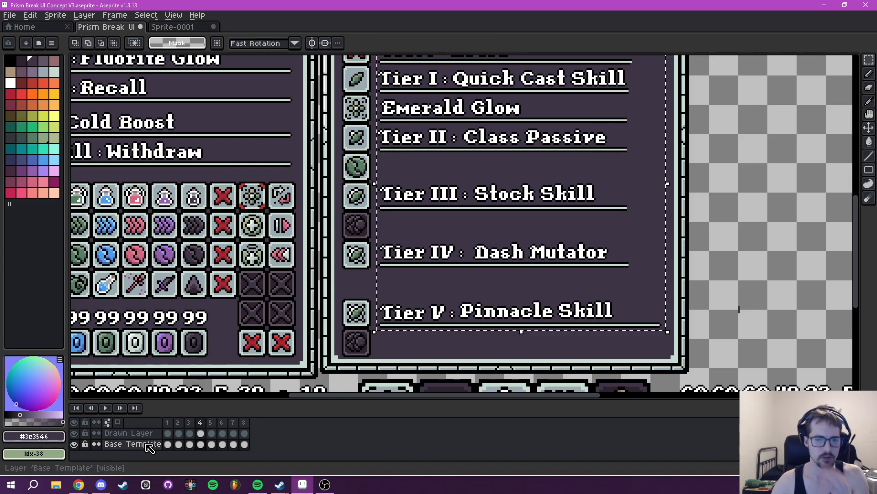
- On the Drawn Layer, clear the selection and erase the skill names after Tier V, Tier IV and Tier III in the Tooltip
{"action": "left_click", "coordinate": [129, 433]}
{"action": "key", "text": "ctrl+d"}
{"action": "scroll", "coordinate": [500, 313], "scroll_direction": "up", "scroll_amount": 2}
{"action": "key", "text": "e"}
{"action": "mouse_move", "coordinate": [459, 307]}
{"action": "left_mouse_down"}
{"action": "mouse_move", "coordinate": [451, 303]}
{"action": "mouse_move", "coordinate": [730, 300]}
{"action": "mouse_move", "coordinate": [640, 304]}
{"action": "left_mouse_up"}
{"action": "left_click_drag", "start_coordinate": [476, 191], "coordinate": [732, 194]}
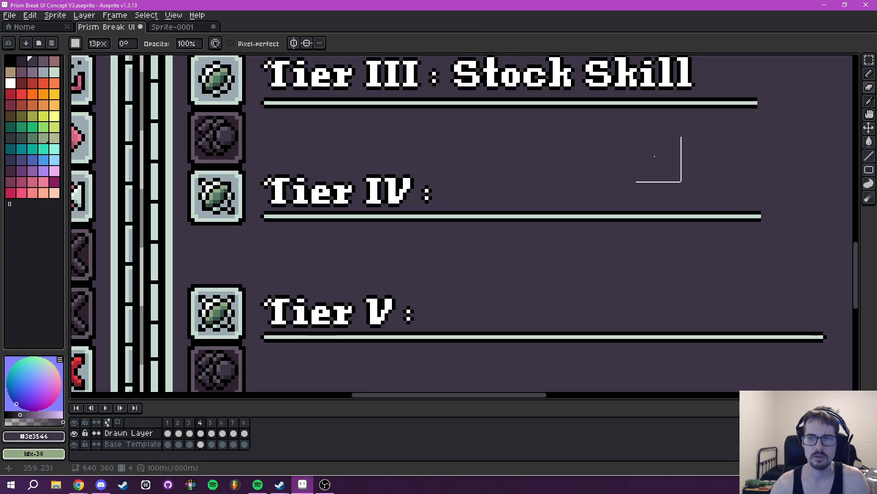
{"action": "scroll", "coordinate": [519, 178], "scroll_direction": "up", "scroll_amount": 5}
{"action": "mouse_move", "coordinate": [457, 198]}
{"action": "left_mouse_down"}
{"action": "mouse_move", "coordinate": [686, 200]}
{"action": "mouse_move", "coordinate": [695, 184]}
{"action": "left_mouse_up"}
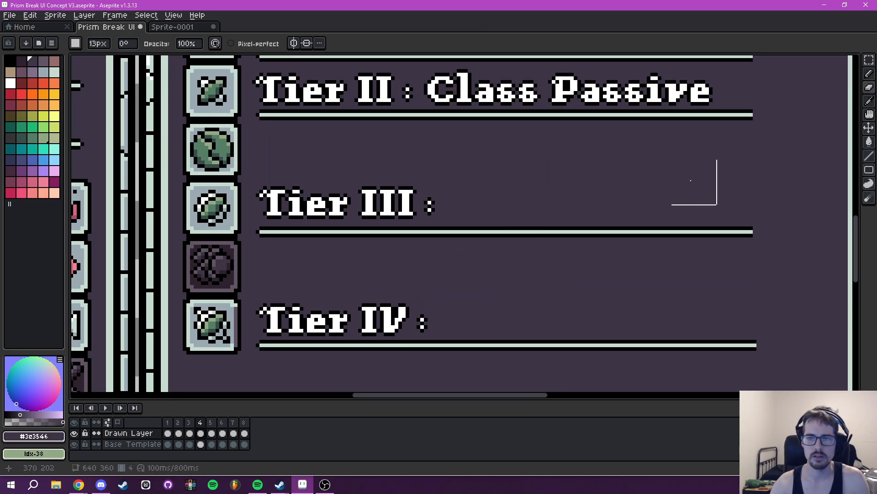
{"action": "scroll", "coordinate": [699, 186], "scroll_direction": "up", "scroll_amount": 3}
{"action": "left_click_drag", "start_coordinate": [384, 229], "coordinate": [401, 227]}
- Undo the erasing of the Tier III, Tier IV and Tier V skill names
{"action": "key", "text": "v"}
{"action": "key", "text": "ctrl+z"}
{"action": "key", "text": "ctrl+z"}
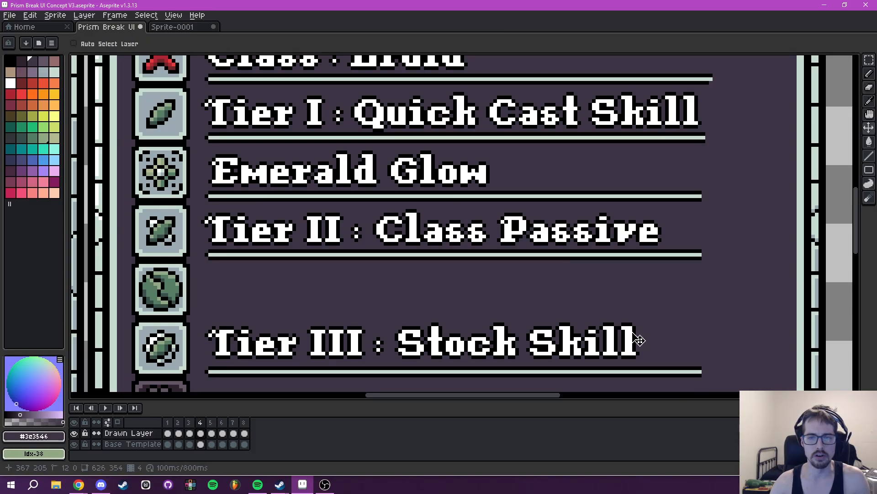
{"action": "scroll", "coordinate": [639, 340], "scroll_direction": "down", "scroll_amount": 5}
{"action": "key", "text": "ctrl+z"}
{"action": "key", "text": "ctrl+z"}
{"action": "key", "text": "e"}
{"action": "scroll", "coordinate": [672, 233], "scroll_direction": "down", "scroll_amount": 1}
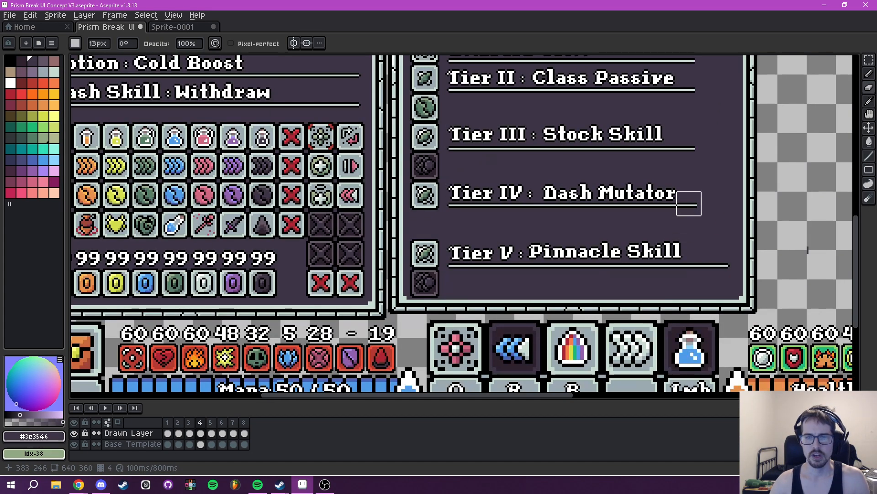
- On the Drawn Layer, select Pinnacle Skill, Dash Mutator, Stock Skill and Class Passive together, cut them and clear the selection
{"action": "scroll", "coordinate": [686, 211], "scroll_direction": "up", "scroll_amount": 2}
{"action": "scroll", "coordinate": [608, 239], "scroll_direction": "right", "scroll_amount": 2}
{"action": "key", "text": "m"}
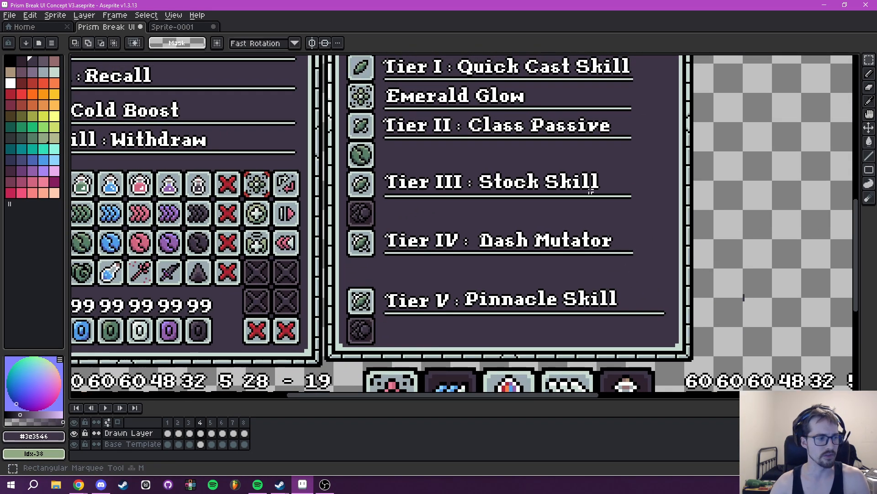
{"action": "scroll", "coordinate": [594, 198], "scroll_direction": "up", "scroll_amount": 2}
{"action": "scroll", "coordinate": [510, 241], "scroll_direction": "right", "scroll_amount": 1}
{"action": "scroll", "coordinate": [473, 227], "scroll_direction": "down", "scroll_amount": 8}
{"action": "scroll", "coordinate": [473, 227], "scroll_direction": "up", "scroll_amount": 4}
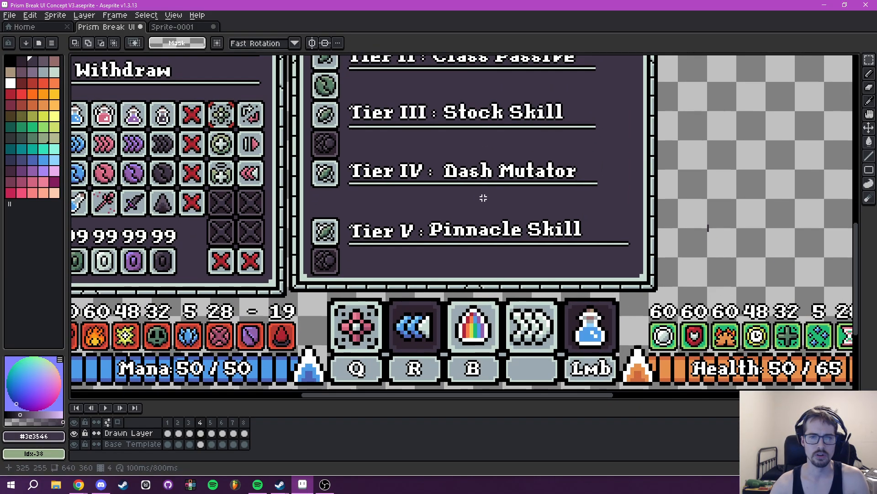
{"action": "scroll", "coordinate": [409, 222], "scroll_direction": "up", "scroll_amount": 2}
{"action": "left_click_drag", "start_coordinate": [363, 222], "coordinate": [792, 280]}
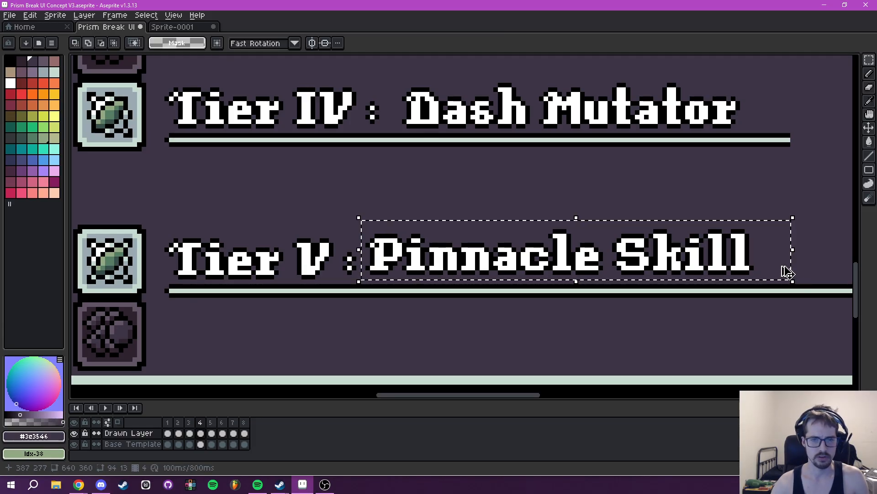
{"action": "scroll", "coordinate": [793, 283], "scroll_direction": "up", "scroll_amount": 3}
{"action": "scroll", "coordinate": [793, 283], "scroll_direction": "right", "scroll_amount": 1}
{"action": "left_click_drag", "start_coordinate": [368, 186], "coordinate": [727, 238]}
{"action": "scroll", "coordinate": [637, 205], "scroll_direction": "up", "scroll_amount": 2}
{"action": "scroll", "coordinate": [637, 205], "scroll_direction": "up", "scroll_amount": 2}
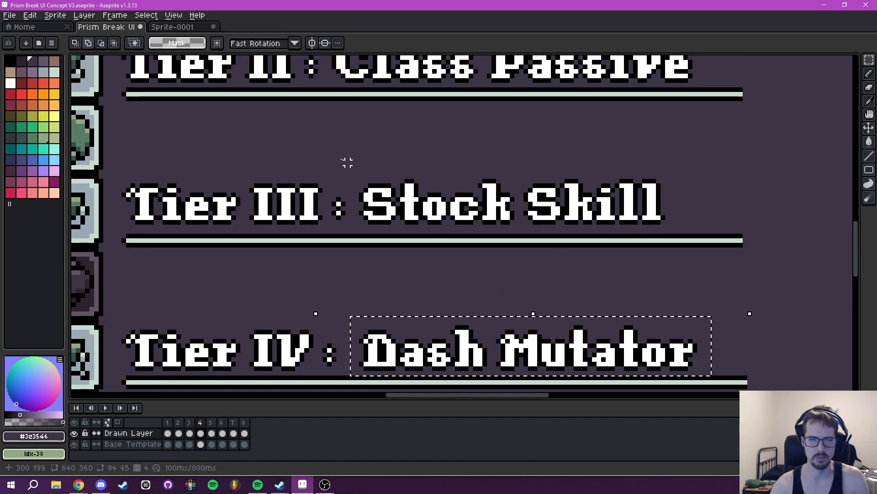
{"action": "left_click_drag", "start_coordinate": [356, 162], "coordinate": [672, 235]}
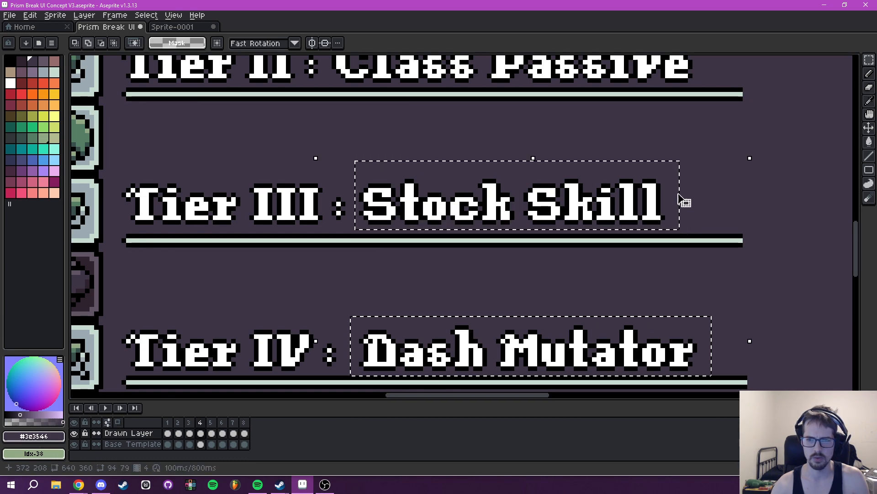
{"action": "scroll", "coordinate": [670, 156], "scroll_direction": "down", "scroll_amount": 2}
{"action": "scroll", "coordinate": [427, 205], "scroll_direction": "up", "scroll_amount": 1}
{"action": "left_click_drag", "start_coordinate": [425, 201], "coordinate": [715, 242]}
{"action": "key", "text": "Delete"}
{"action": "key", "text": "ctrl+d"}
- Paste the four skill names on the Base Template layer, align them with their tier labels at position 294, 170, and deselect
{"action": "left_click", "coordinate": [157, 443]}
{"action": "key", "text": "ctrl+v"}
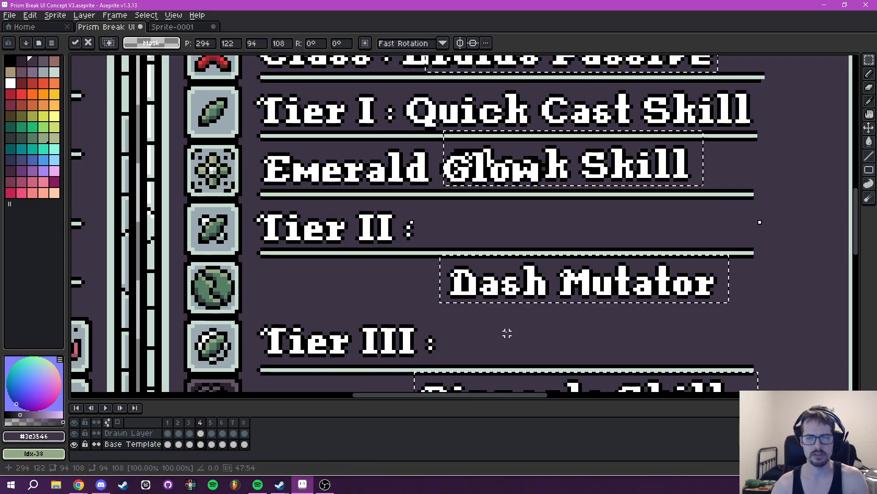
{"action": "scroll", "coordinate": [677, 274], "scroll_direction": "down", "scroll_amount": 2}
{"action": "left_click_drag", "start_coordinate": [676, 274], "coordinate": [516, 160]}
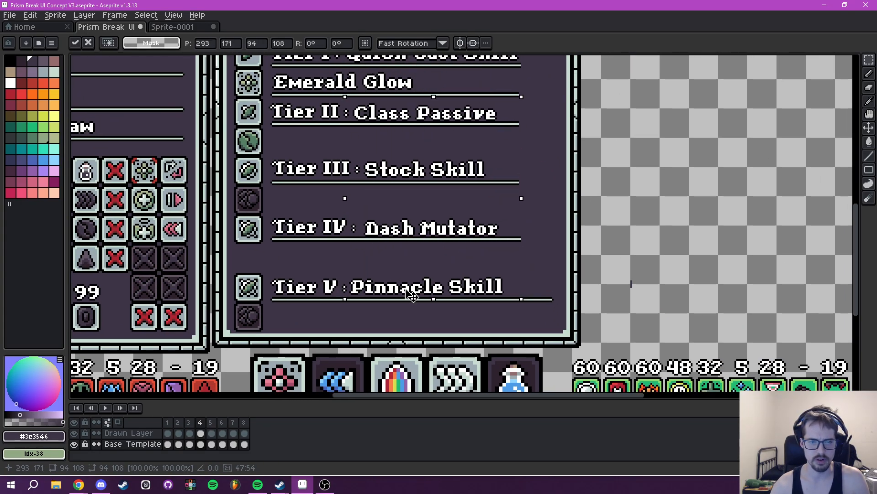
{"action": "key", "text": "Return"}
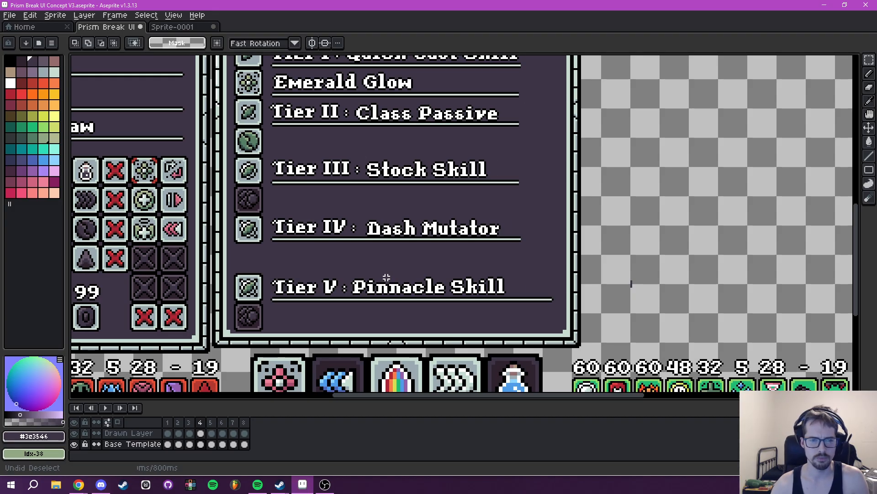
{"action": "key", "text": "Up"}
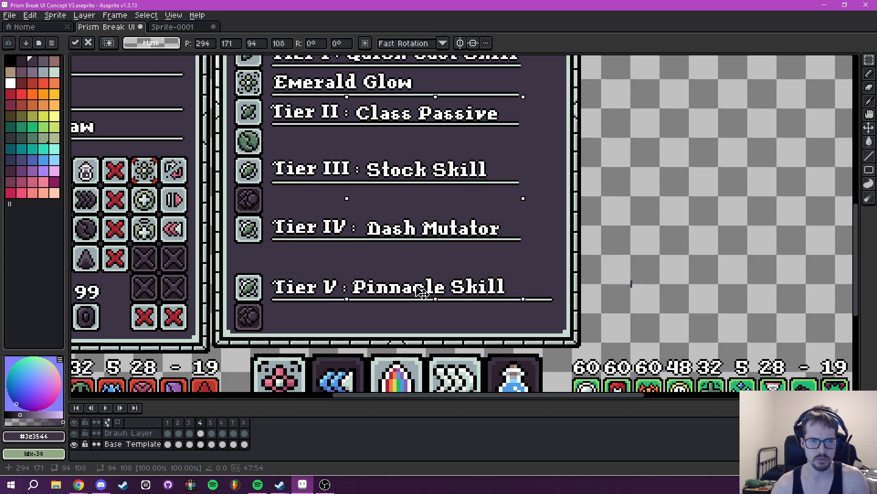
{"action": "key", "text": "Up"}
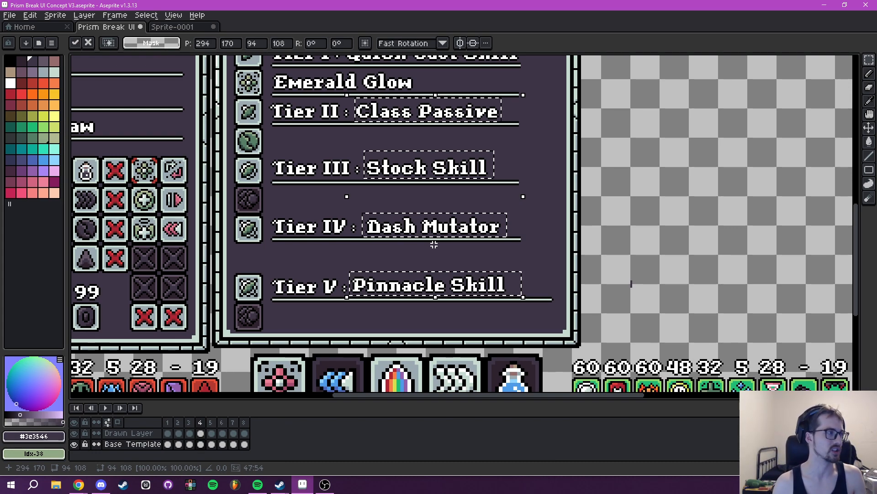
{"action": "left_click_drag", "start_coordinate": [517, 163], "coordinate": [539, 282]}
{"action": "key", "text": "ctrl+d"}
- On the Drawn Layer, erase Emerald Glow under Tier I and Druid after Class in the Tooltip
{"action": "scroll", "coordinate": [400, 221], "scroll_direction": "up", "scroll_amount": 1}
{"action": "left_click_drag", "start_coordinate": [400, 221], "coordinate": [452, 282]}
{"action": "scroll", "coordinate": [452, 282], "scroll_direction": "up", "scroll_amount": 1}
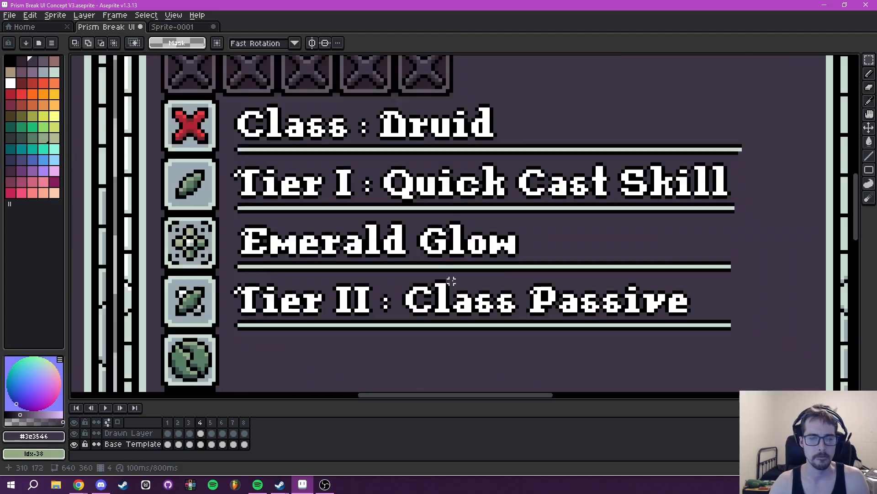
{"action": "mouse_move", "coordinate": [456, 237]}
{"action": "left_mouse_down"}
{"action": "mouse_move", "coordinate": [557, 242]}
{"action": "mouse_move", "coordinate": [534, 239]}
{"action": "left_mouse_up"}
{"action": "left_click", "coordinate": [133, 435]}
{"action": "scroll", "coordinate": [488, 303], "scroll_direction": "down", "scroll_amount": 2}
{"action": "mouse_move", "coordinate": [487, 304]}
{"action": "left_mouse_down"}
{"action": "mouse_move", "coordinate": [378, 255]}
{"action": "mouse_move", "coordinate": [421, 273]}
{"action": "left_mouse_up"}
{"action": "scroll", "coordinate": [421, 273], "scroll_direction": "up", "scroll_amount": 1}
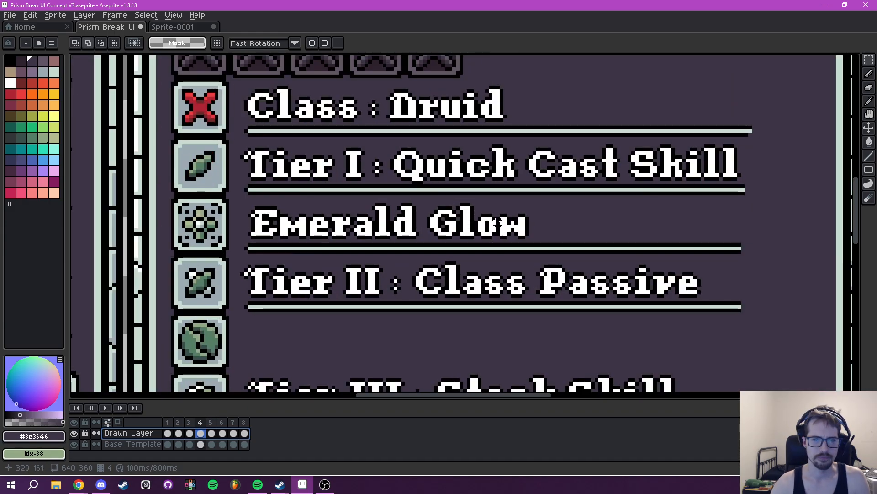
{"action": "key", "text": "e"}
{"action": "left_click_drag", "start_coordinate": [532, 222], "coordinate": [273, 226]}
{"action": "scroll", "coordinate": [273, 225], "scroll_direction": "up", "scroll_amount": 2}
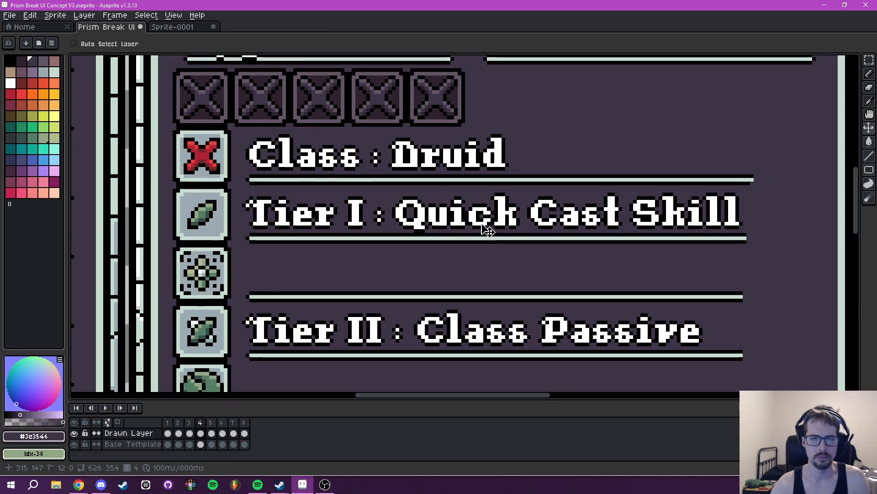
{"action": "left_click_drag", "start_coordinate": [398, 154], "coordinate": [503, 161]}
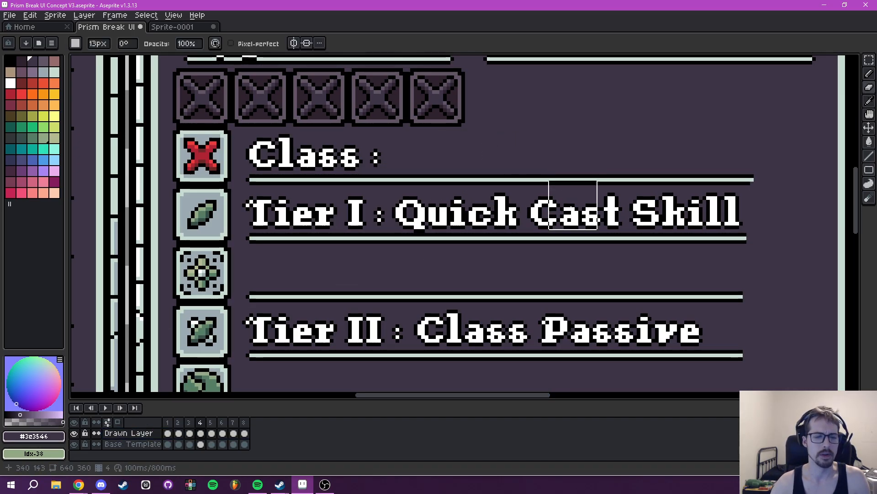
- Transfer the Quick Cast Skill text after Tier I from the Drawn Layer to the Base Template layer, keeping its place
{"action": "left_click_drag", "start_coordinate": [566, 216], "coordinate": [473, 197]}
{"action": "key", "text": "m"}
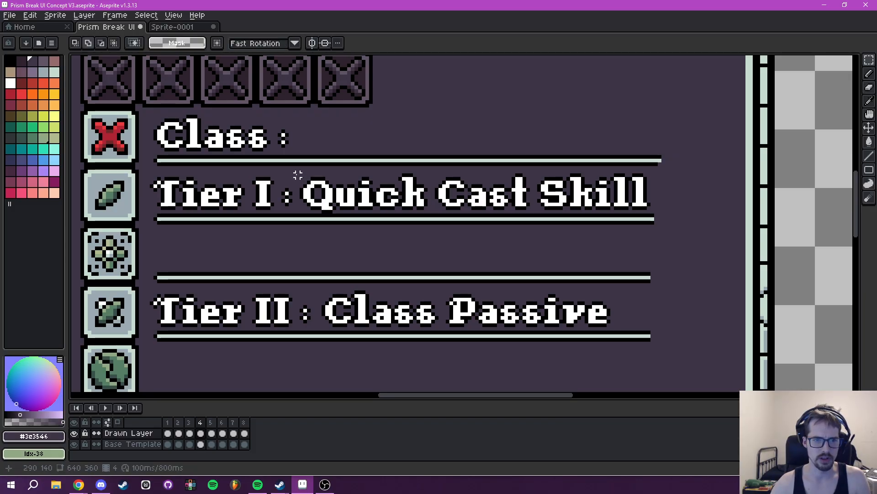
{"action": "mouse_move", "coordinate": [298, 171]}
{"action": "left_mouse_down"}
{"action": "mouse_move", "coordinate": [362, 209]}
{"action": "mouse_move", "coordinate": [653, 208]}
{"action": "left_mouse_up"}
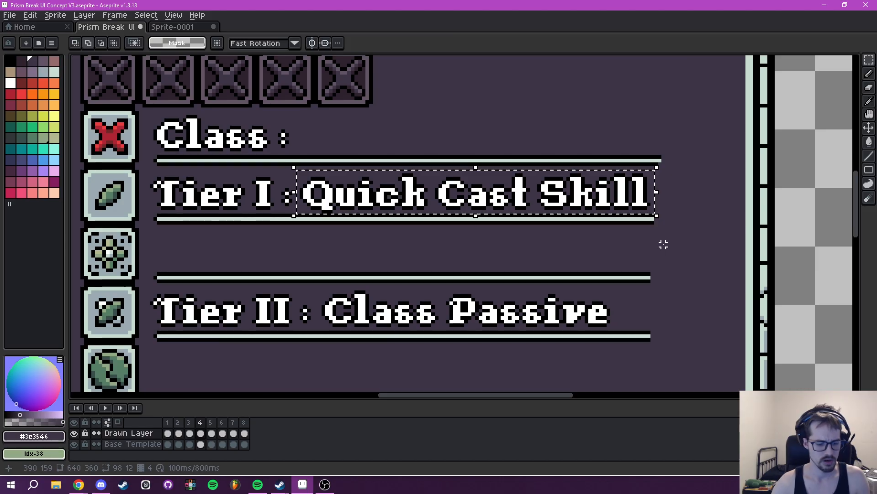
{"action": "key", "text": "Delete"}
{"action": "left_click", "coordinate": [126, 444]}
{"action": "key", "text": "ctrl+v"}
{"action": "key", "text": "ctrl+d"}
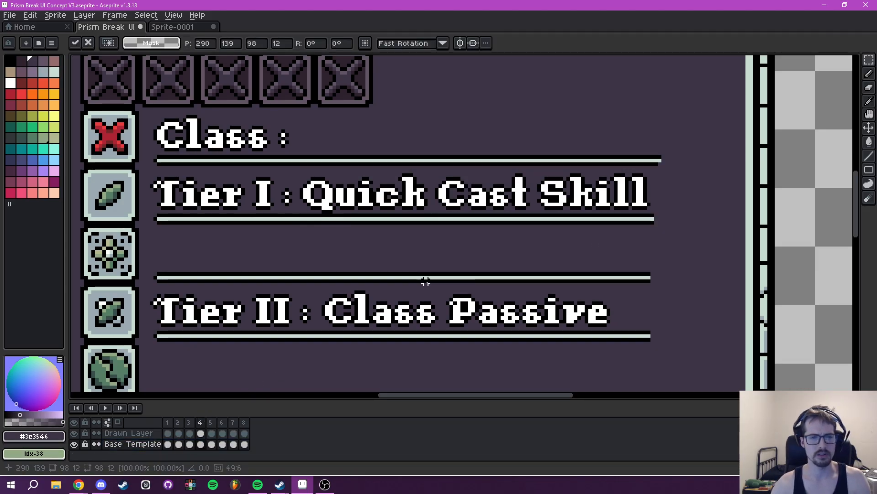
- Select the Tooltip text block from Class to Tier V and move it right to position 255, 121
{"action": "left_click_drag", "start_coordinate": [337, 267], "coordinate": [464, 231]}
{"action": "scroll", "coordinate": [284, 166], "scroll_direction": "up", "scroll_amount": 1}
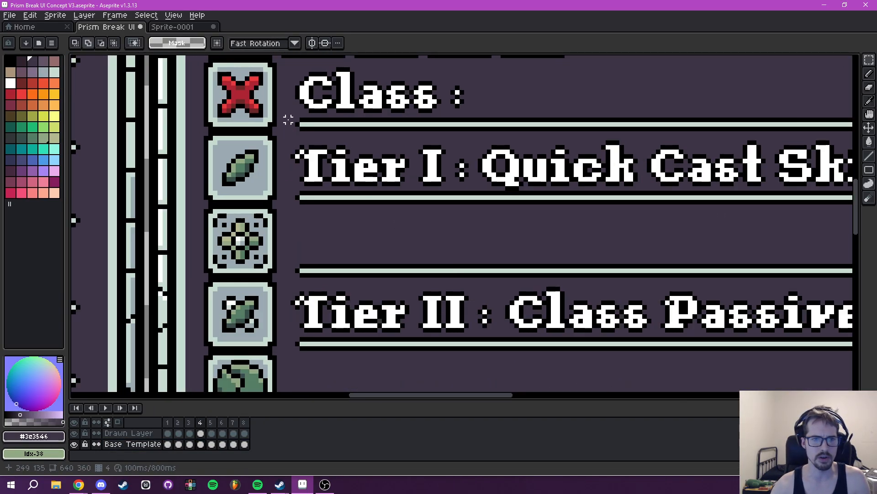
{"action": "scroll", "coordinate": [289, 120], "scroll_direction": "up", "scroll_amount": 1}
{"action": "left_click_drag", "start_coordinate": [287, 124], "coordinate": [293, 232]}
{"action": "left_click_drag", "start_coordinate": [294, 160], "coordinate": [665, 108]}
{"action": "scroll", "coordinate": [650, 95], "scroll_direction": "down", "scroll_amount": 3}
{"action": "left_click_drag", "start_coordinate": [582, 61], "coordinate": [583, 304]}
{"action": "left_click_drag", "start_coordinate": [467, 235], "coordinate": [442, 310]}
{"action": "left_click_drag", "start_coordinate": [441, 151], "coordinate": [456, 153]}
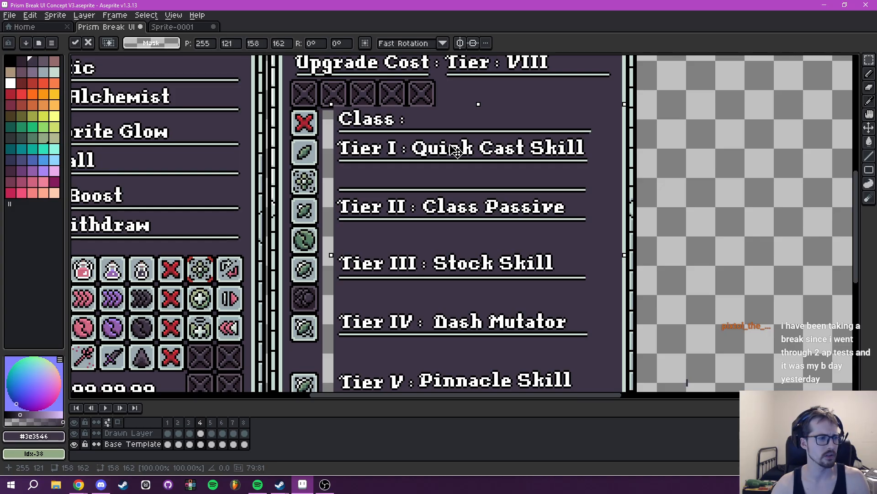
{"action": "key", "text": "ctrl+d"}
- Delete a section about 17 by 9 px at the right end of the Tier V underline
{"action": "left_click_drag", "start_coordinate": [486, 161], "coordinate": [342, 186]}
{"action": "left_click_drag", "start_coordinate": [448, 253], "coordinate": [433, 173]}
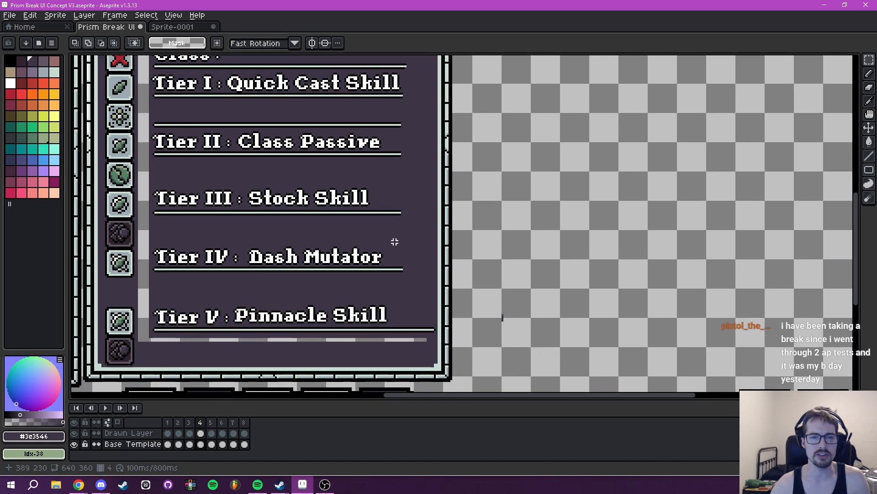
{"action": "left_click_drag", "start_coordinate": [405, 320], "coordinate": [436, 339]}
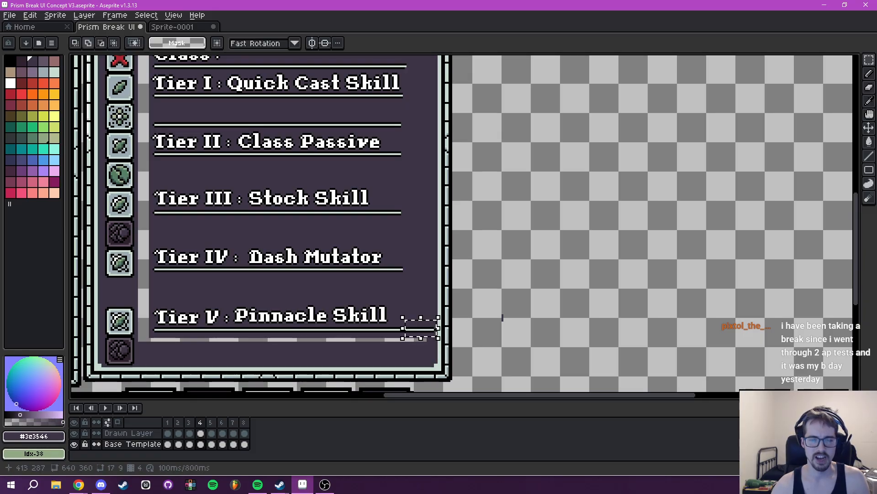
{"action": "key", "text": "Delete"}
- Select the text block from Class to Tier V, about 146 by 162 px, and move it farther right and slightly down
{"action": "left_click_drag", "start_coordinate": [357, 264], "coordinate": [454, 342]}
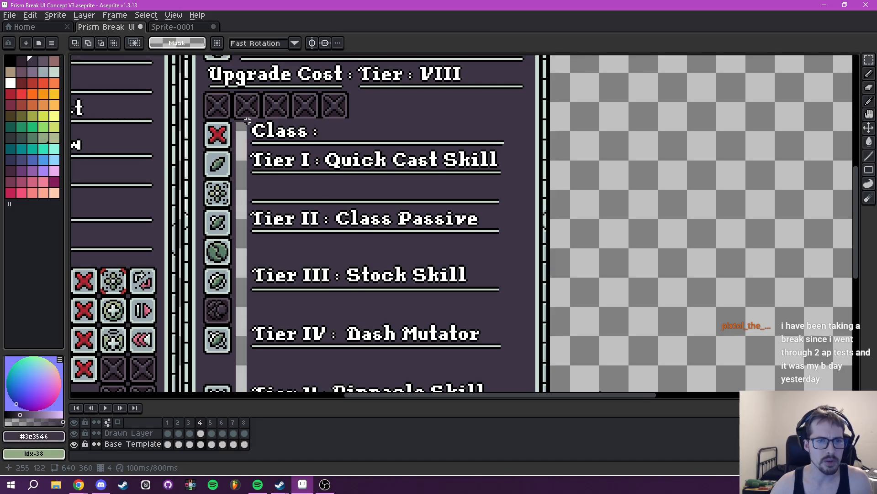
{"action": "left_click_drag", "start_coordinate": [247, 119], "coordinate": [511, 348]}
{"action": "scroll", "coordinate": [474, 255], "scroll_direction": "up", "scroll_amount": 2}
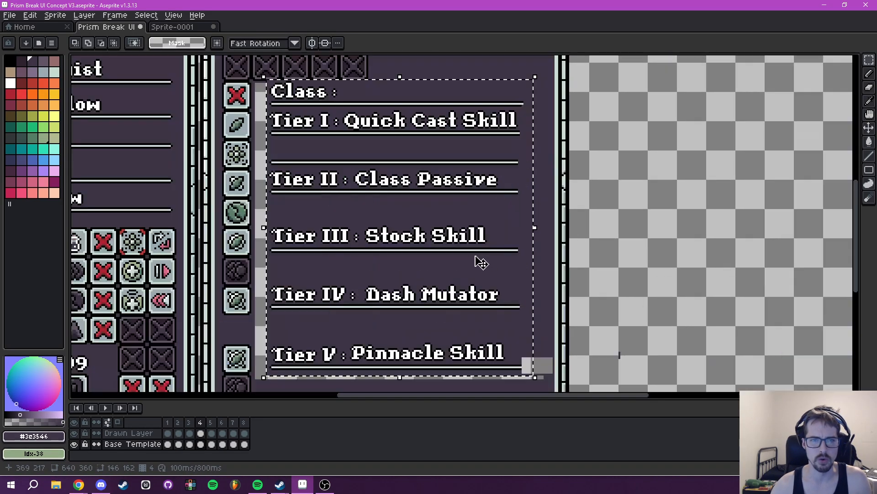
{"action": "left_click_drag", "start_coordinate": [451, 157], "coordinate": [476, 169]}
{"action": "key", "text": "ctrl+d"}
- Sample black and redraw the missing bottom outline of the Upgrade Cost slots with the 1 px Pencil
{"action": "left_click_drag", "start_coordinate": [396, 178], "coordinate": [620, 387]}
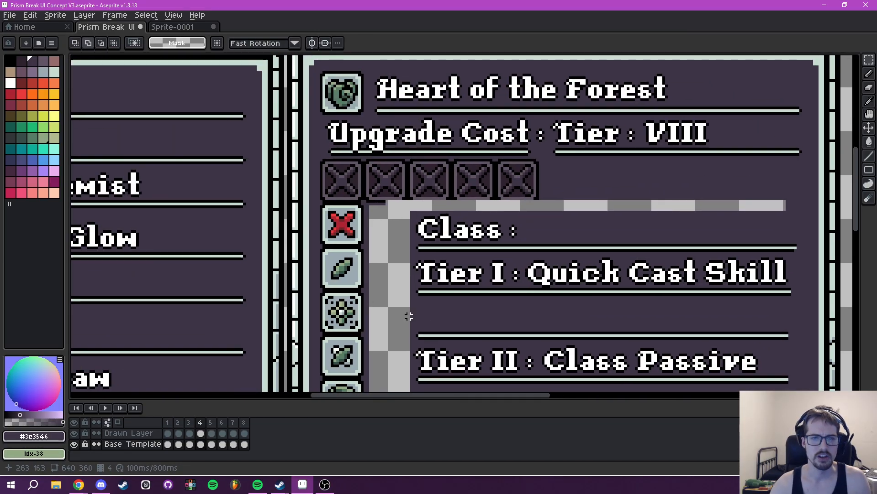
{"action": "scroll", "coordinate": [368, 257], "scroll_direction": "up", "scroll_amount": 2}
{"action": "scroll", "coordinate": [321, 185], "scroll_direction": "up", "scroll_amount": 1}
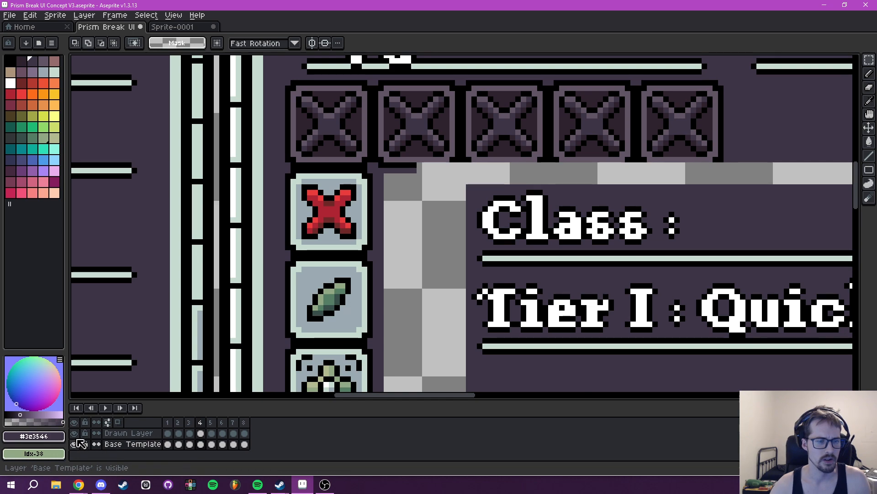
{"action": "left_click_drag", "start_coordinate": [420, 188], "coordinate": [405, 238]}
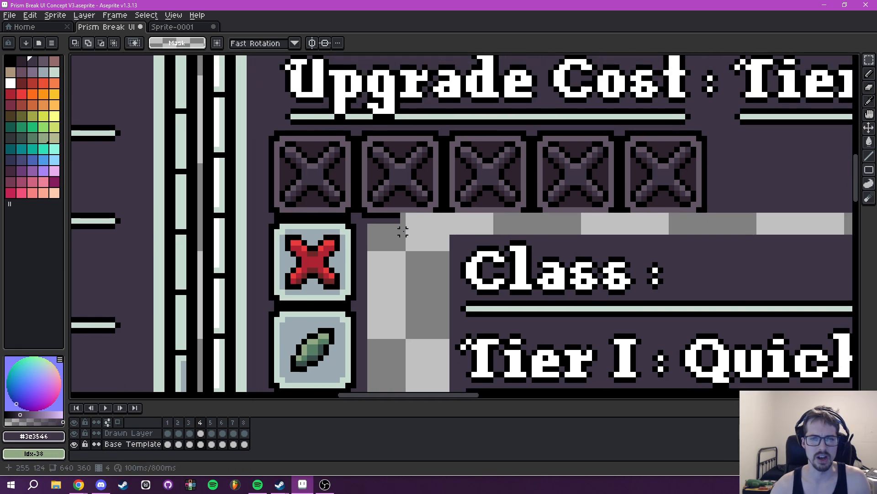
{"action": "key", "text": "i"}
{"action": "left_click", "coordinate": [388, 216]}
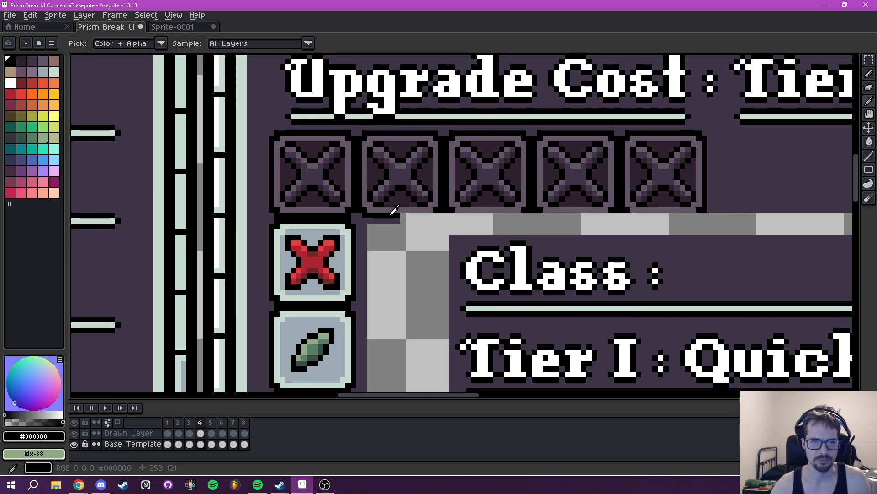
{"action": "key", "text": "b"}
{"action": "scroll", "coordinate": [418, 225], "scroll_direction": "down", "scroll_amount": 4}
{"action": "scroll", "coordinate": [417, 226], "scroll_direction": "down", "scroll_amount": 10}
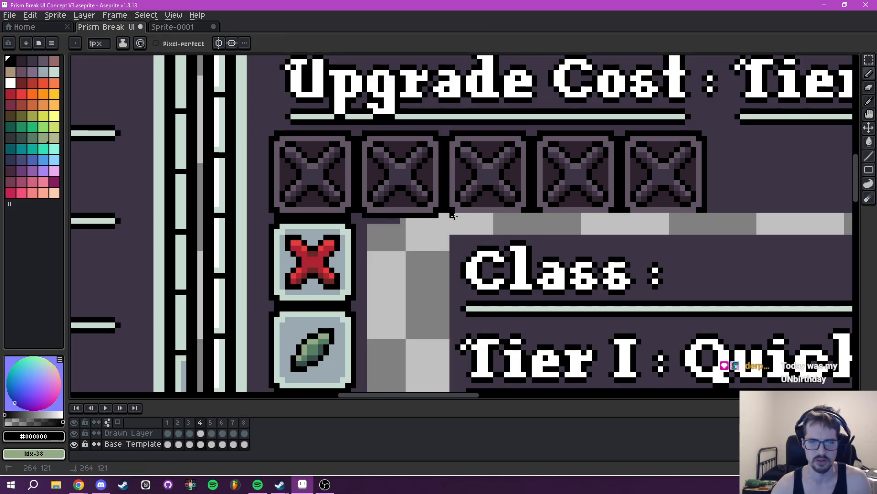
{"action": "mouse_move", "coordinate": [552, 216]}
{"action": "left_mouse_down"}
{"action": "mouse_move", "coordinate": [437, 228]}
{"action": "mouse_move", "coordinate": [500, 228]}
{"action": "left_mouse_up"}
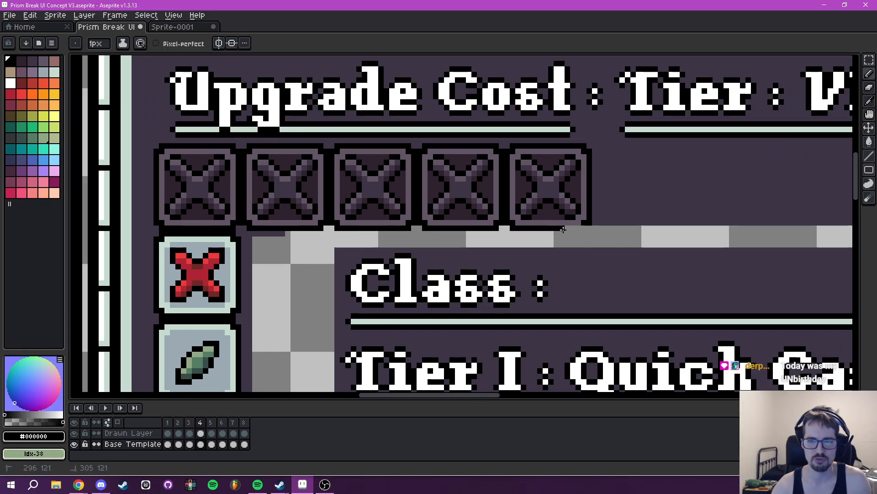
{"action": "left_click_drag", "start_coordinate": [579, 229], "coordinate": [578, 234]}
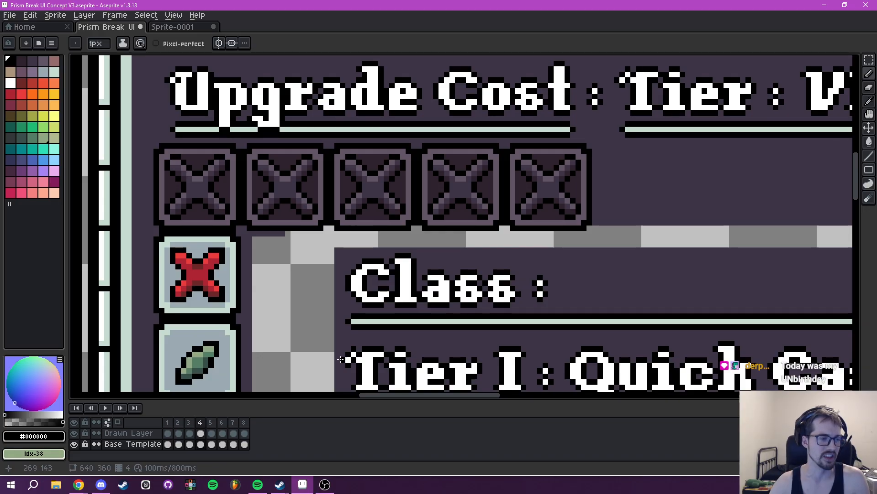
- Sample the panel background #3e3546 and fill the transparent gap around the moved tier text with the Paint Bucket
{"action": "left_click_drag", "start_coordinate": [572, 257], "coordinate": [643, 84]}
{"action": "scroll", "coordinate": [635, 105], "scroll_direction": "down", "scroll_amount": 1}
{"action": "left_click_drag", "start_coordinate": [627, 120], "coordinate": [499, 221]}
{"action": "key", "text": "i"}
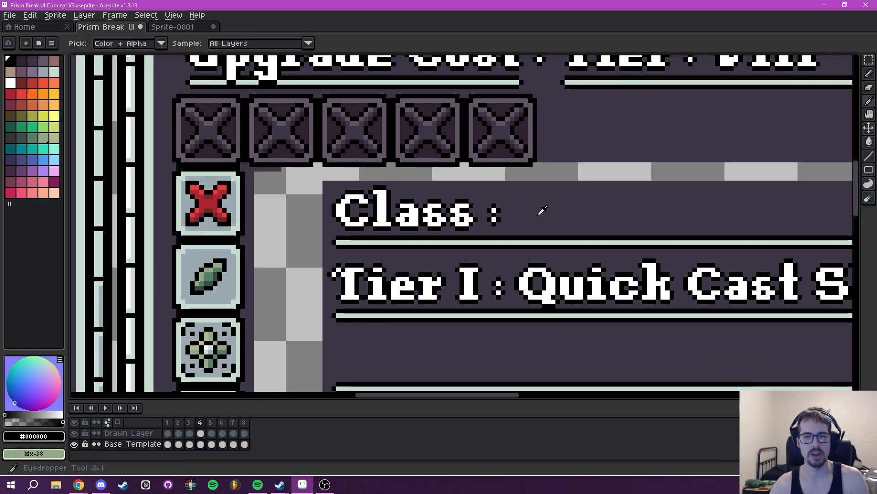
{"action": "left_click", "coordinate": [540, 212]}
{"action": "key", "text": "g"}
{"action": "left_click", "coordinate": [558, 171]}
{"action": "scroll", "coordinate": [530, 201], "scroll_direction": "down", "scroll_amount": 3}
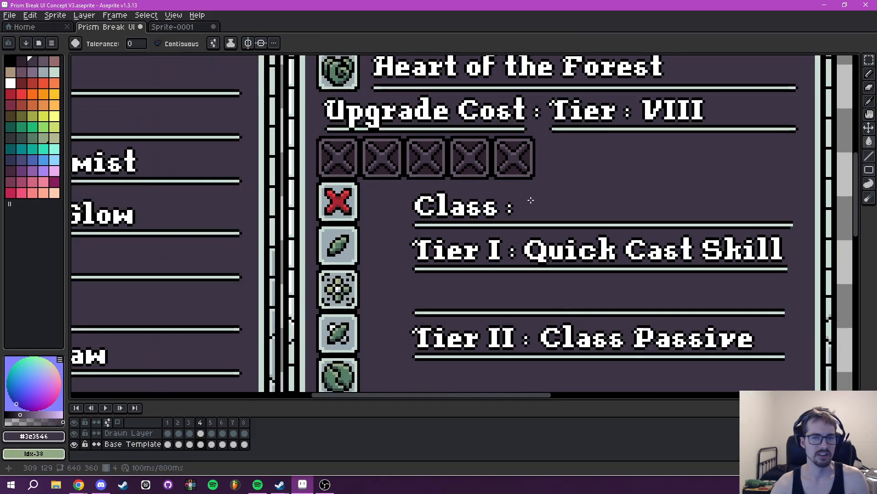
{"action": "left_click_drag", "start_coordinate": [492, 224], "coordinate": [476, 188]}
{"action": "key", "text": "m"}
{"action": "scroll", "coordinate": [376, 294], "scroll_direction": "up", "scroll_amount": 3}
{"action": "left_click_drag", "start_coordinate": [451, 364], "coordinate": [419, 163]}
{"action": "scroll", "coordinate": [419, 163], "scroll_direction": "up", "scroll_amount": 1}
{"action": "left_click_drag", "start_coordinate": [314, 132], "coordinate": [396, 205]}
{"action": "scroll", "coordinate": [460, 183], "scroll_direction": "down", "scroll_amount": 2}
{"action": "left_click_drag", "start_coordinate": [450, 197], "coordinate": [326, 404]}
{"action": "key", "text": "ctrl+d"}
- Copy the second crossed-out 16 by 16 px Upgrade Cost slot and paste it beside the Tier III and Tier IV icons
{"action": "left_click_drag", "start_coordinate": [309, 158], "coordinate": [349, 249]}
{"action": "scroll", "coordinate": [347, 243], "scroll_direction": "up", "scroll_amount": 2}
{"action": "left_click_drag", "start_coordinate": [336, 108], "coordinate": [405, 191]}
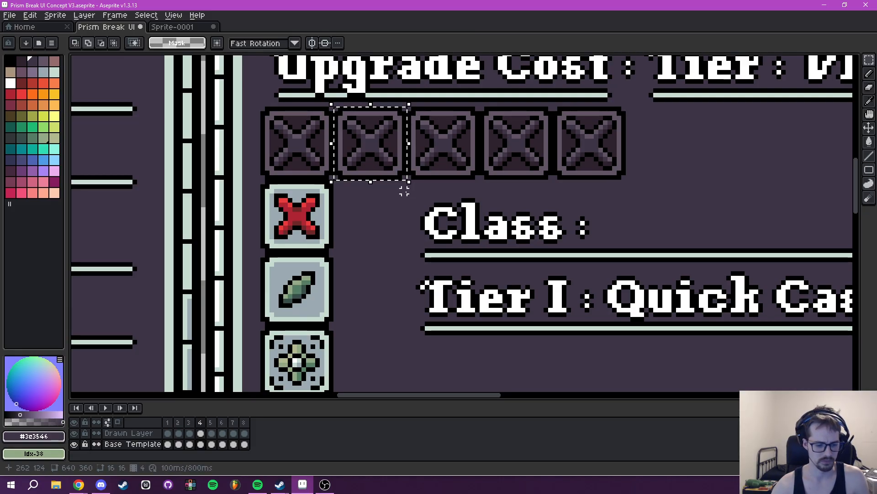
{"action": "left_click_drag", "start_coordinate": [386, 158], "coordinate": [387, 264]}
{"action": "scroll", "coordinate": [390, 313], "scroll_direction": "down", "scroll_amount": 3}
{"action": "key", "text": "ctrl+v"}
{"action": "mouse_move", "coordinate": [381, 230]}
{"action": "left_mouse_down"}
{"action": "mouse_move", "coordinate": [365, 386]}
{"action": "mouse_move", "coordinate": [375, 250]}
{"action": "mouse_move", "coordinate": [388, 238]}
{"action": "left_mouse_up"}
{"action": "left_click_drag", "start_coordinate": [416, 265], "coordinate": [364, 319]}
{"action": "key", "text": "ctrl+v"}
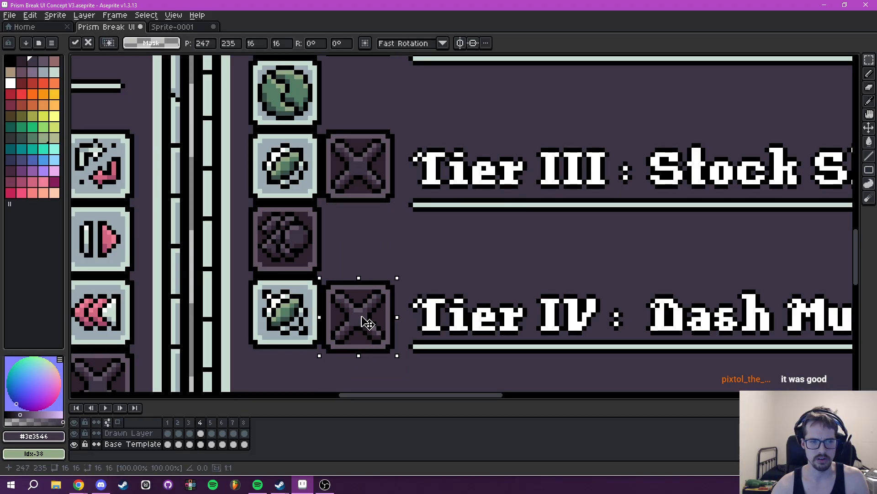
- Paste another crossed-out slot and place it beside the Tier V icon at position 247, 266
{"action": "scroll", "coordinate": [439, 242], "scroll_direction": "down", "scroll_amount": 6}
{"action": "left_click_drag", "start_coordinate": [451, 232], "coordinate": [425, 223]}
{"action": "key", "text": "ctrl+v"}
{"action": "left_click_drag", "start_coordinate": [410, 120], "coordinate": [406, 265]}
{"action": "scroll", "coordinate": [411, 267], "scroll_direction": "up", "scroll_amount": 7}
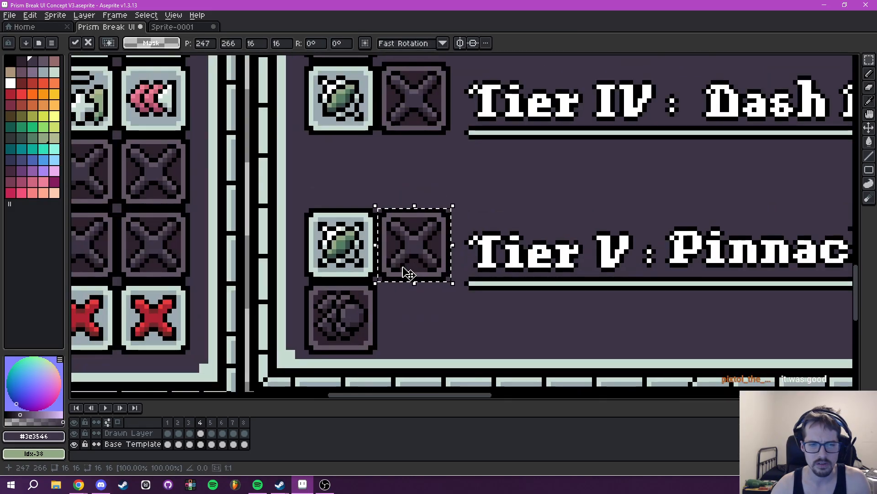
- Commit the pasted Tier V slot and fill the transparent gaps at the right end of the Pinnacle Skill underline with #3e3546
{"action": "key", "text": "Return"}
{"action": "scroll", "coordinate": [407, 260], "scroll_direction": "down", "scroll_amount": 7}
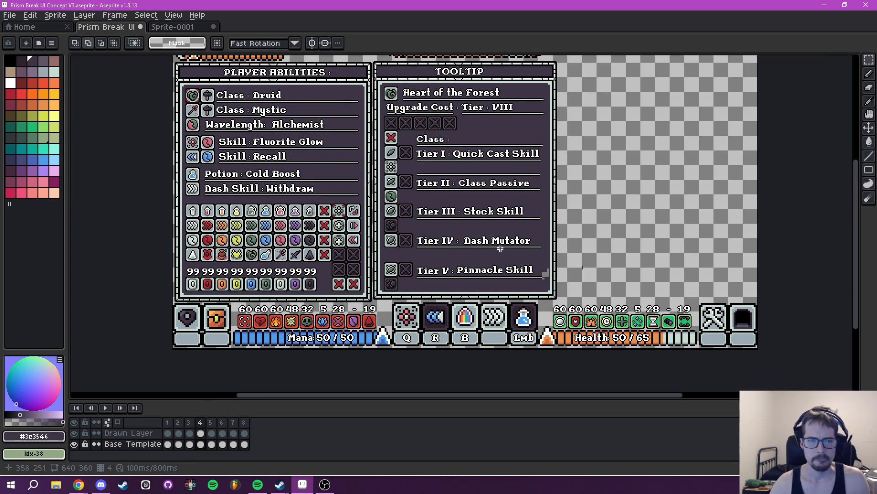
{"action": "left_click_drag", "start_coordinate": [500, 248], "coordinate": [473, 259]}
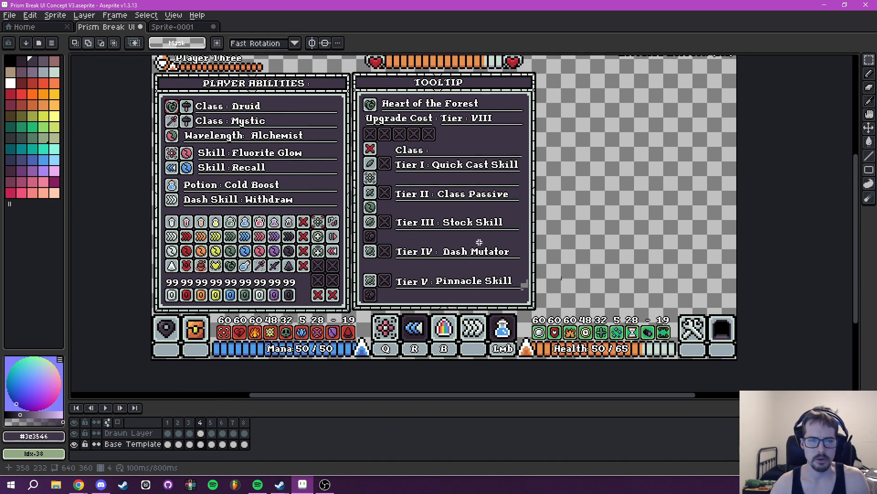
{"action": "left_click_drag", "start_coordinate": [510, 281], "coordinate": [435, 259]}
{"action": "scroll", "coordinate": [437, 258], "scroll_direction": "up", "scroll_amount": 4}
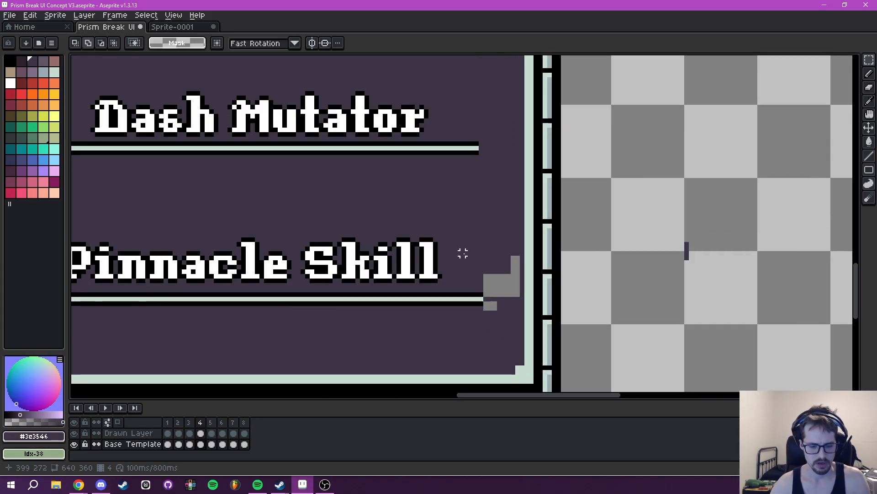
{"action": "key", "text": "i"}
{"action": "key", "text": "g"}
{"action": "left_click", "coordinate": [500, 280]}
{"action": "left_click", "coordinate": [490, 305]}
{"action": "scroll", "coordinate": [489, 305], "scroll_direction": "down", "scroll_amount": 2}
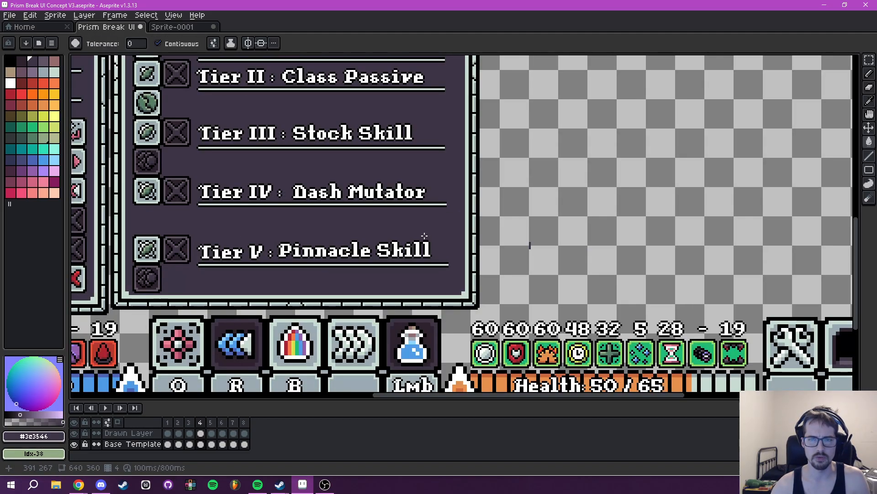
- Select the text block from Class to Tier V, shift it about 2 px up and 1 px right, and deselect it
{"action": "left_click_drag", "start_coordinate": [512, 309], "coordinate": [531, 317]}
{"action": "left_click_drag", "start_coordinate": [387, 207], "coordinate": [455, 294]}
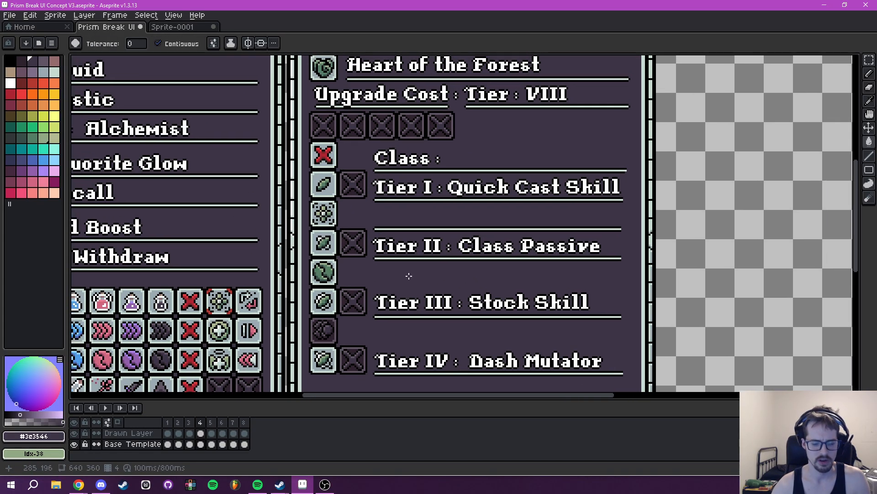
{"action": "key", "text": "m"}
{"action": "scroll", "coordinate": [400, 184], "scroll_direction": "up", "scroll_amount": 4}
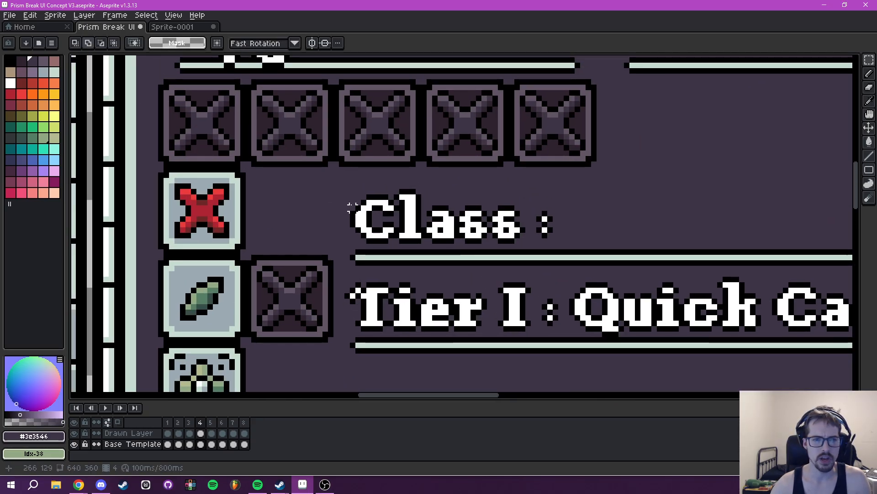
{"action": "left_click_drag", "start_coordinate": [346, 180], "coordinate": [768, 313]}
{"action": "scroll", "coordinate": [470, 280], "scroll_direction": "down", "scroll_amount": 3}
{"action": "left_click_drag", "start_coordinate": [405, 239], "coordinate": [480, 250]}
{"action": "scroll", "coordinate": [430, 293], "scroll_direction": "up", "scroll_amount": 4}
{"action": "mouse_move", "coordinate": [319, 234]}
{"action": "left_mouse_down"}
{"action": "mouse_move", "coordinate": [317, 226]}
{"action": "mouse_move", "coordinate": [366, 224]}
{"action": "left_mouse_up"}
{"action": "key", "text": "ctrl+d"}
- Sample the panel background #3e3546 and fill the transparent L-shaped gap around the shifted tier text with the Paint Bucket
{"action": "key", "text": "b"}
{"action": "scroll", "coordinate": [315, 244], "scroll_direction": "up", "scroll_amount": 3}
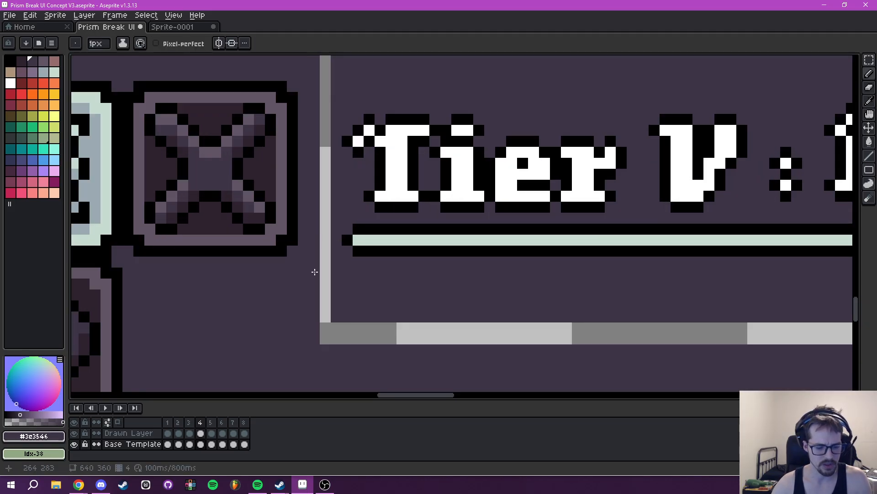
{"action": "left_click", "coordinate": [346, 238], "text": "alt"}
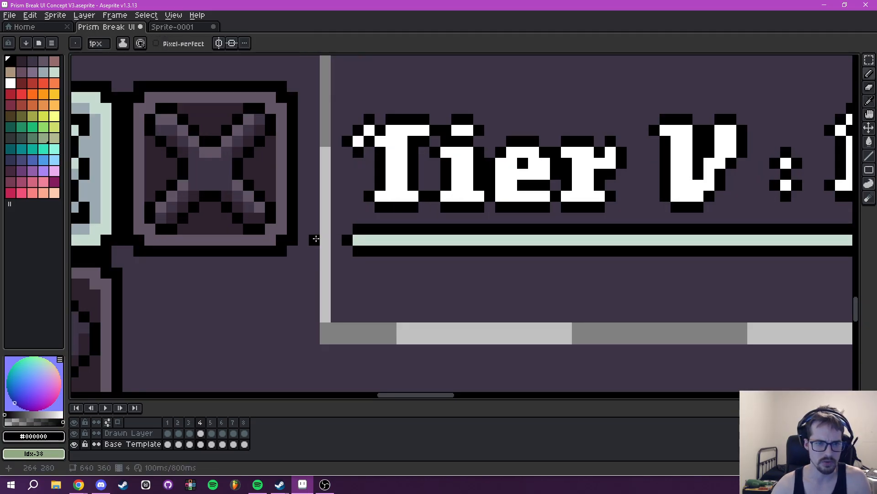
{"action": "scroll", "coordinate": [330, 239], "scroll_direction": "down", "scroll_amount": 4}
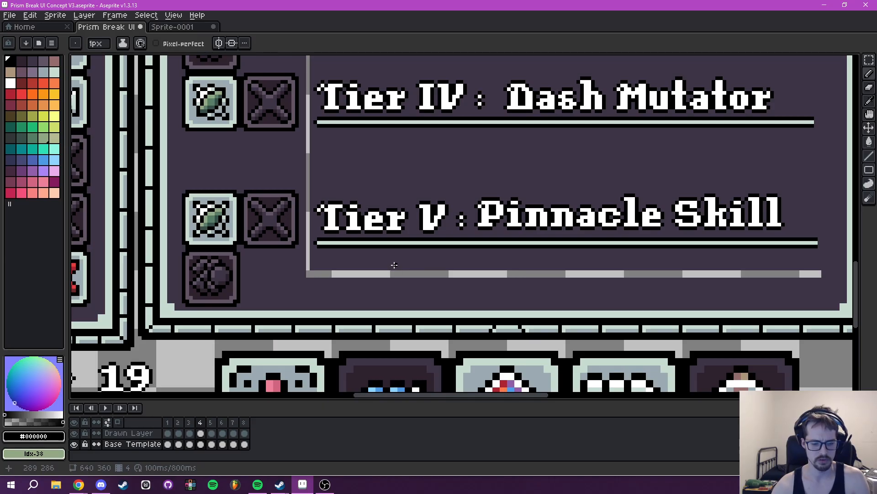
{"action": "left_click", "coordinate": [403, 257], "text": "alt"}
{"action": "key", "text": "g"}
{"action": "left_click", "coordinate": [406, 273]}
{"action": "left_click_drag", "start_coordinate": [398, 194], "coordinate": [469, 348]}
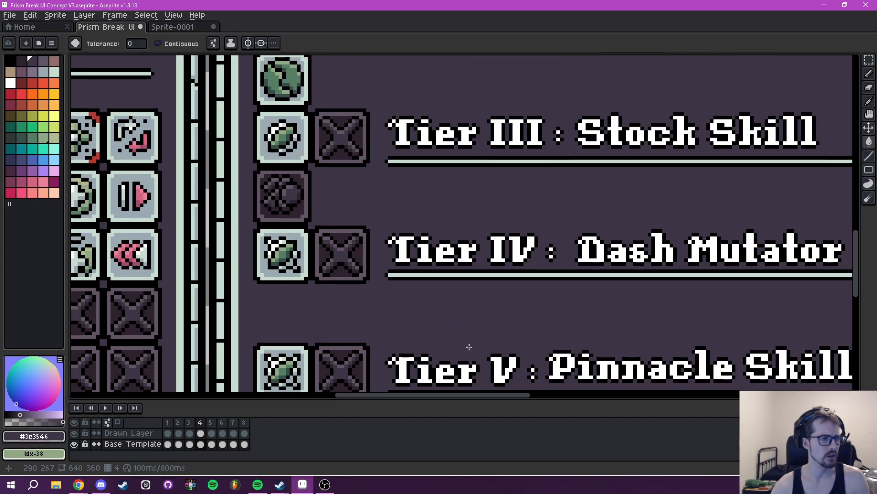
- Examine the tooltip's tier icons, empty slots and text alignment, both up close and against the whole interface
{"action": "scroll", "coordinate": [470, 348], "scroll_direction": "down", "scroll_amount": 5}
{"action": "scroll", "coordinate": [411, 211], "scroll_direction": "up", "scroll_amount": 4}
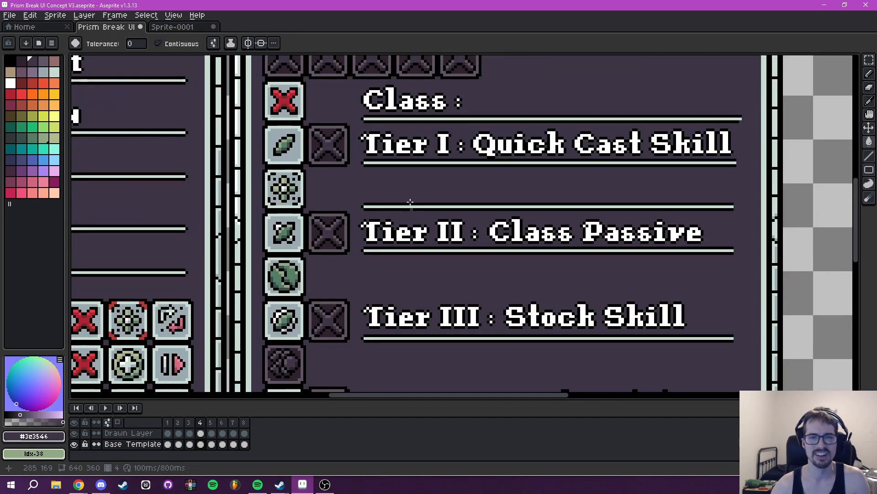
{"action": "left_click_drag", "start_coordinate": [412, 167], "coordinate": [418, 235]}
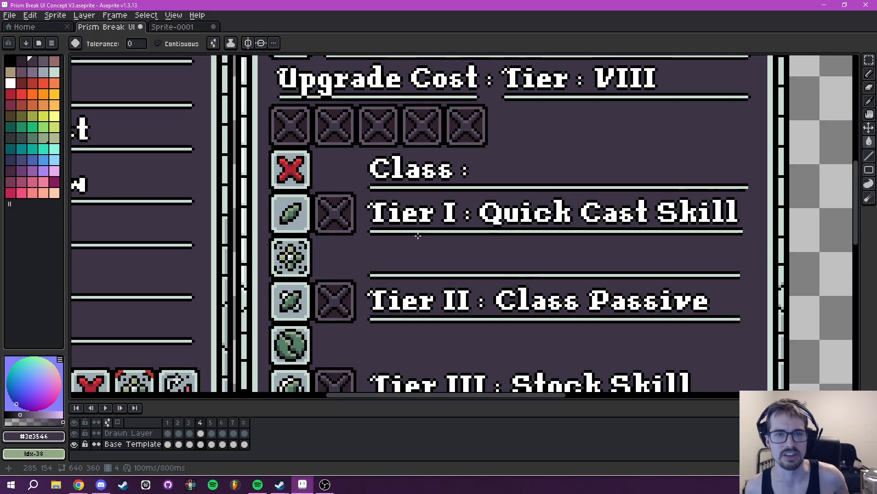
{"action": "scroll", "coordinate": [433, 171], "scroll_direction": "down", "scroll_amount": 4}
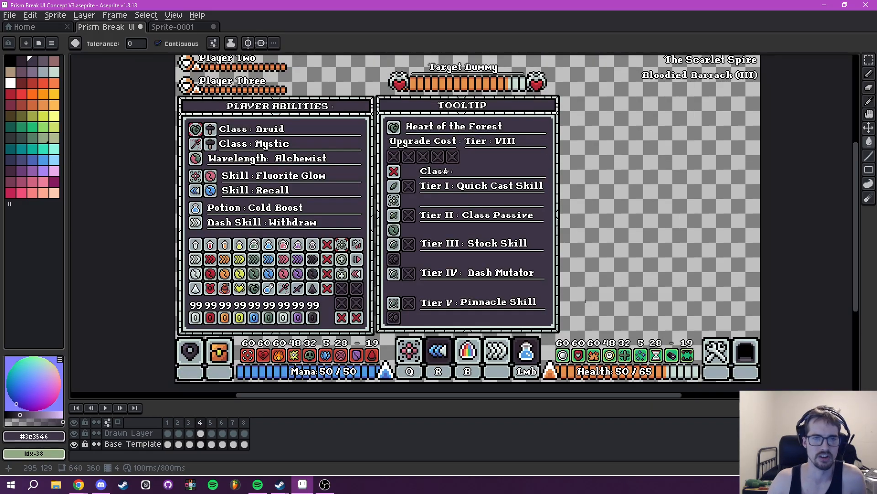
{"action": "left_click_drag", "start_coordinate": [453, 171], "coordinate": [451, 213]}
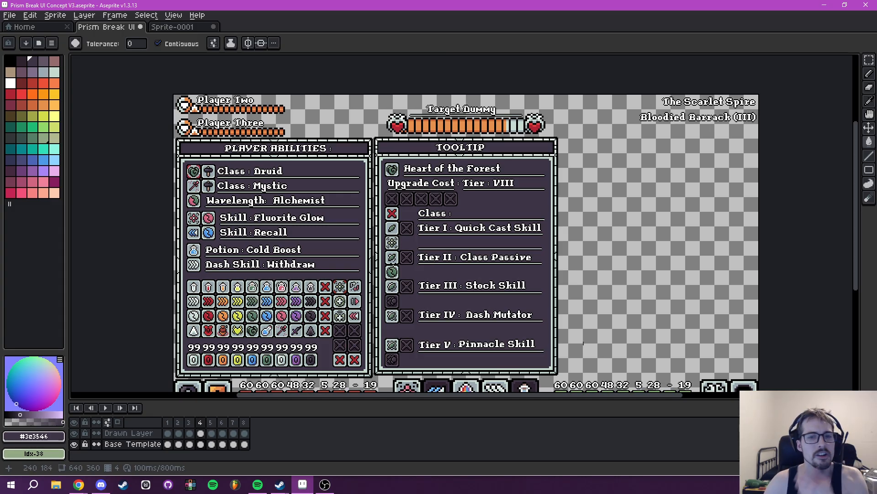
{"action": "scroll", "coordinate": [393, 264], "scroll_direction": "up", "scroll_amount": 3}
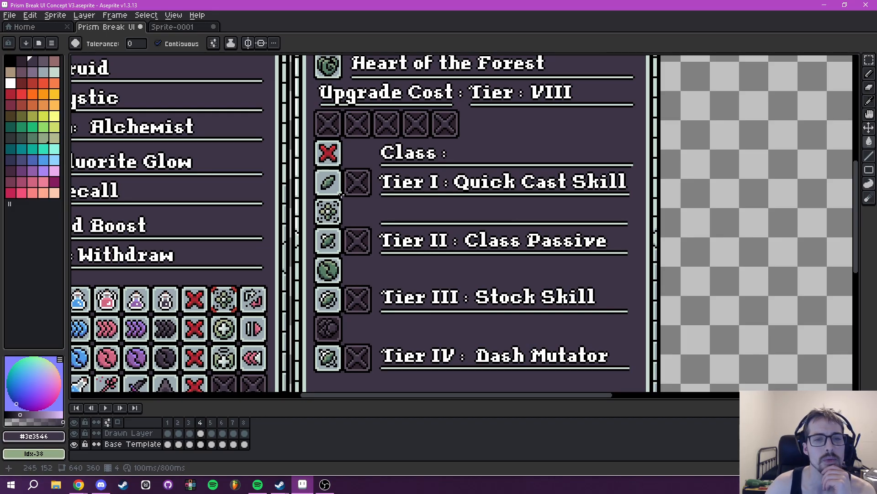
{"action": "left_click_drag", "start_coordinate": [364, 212], "coordinate": [309, 204]}
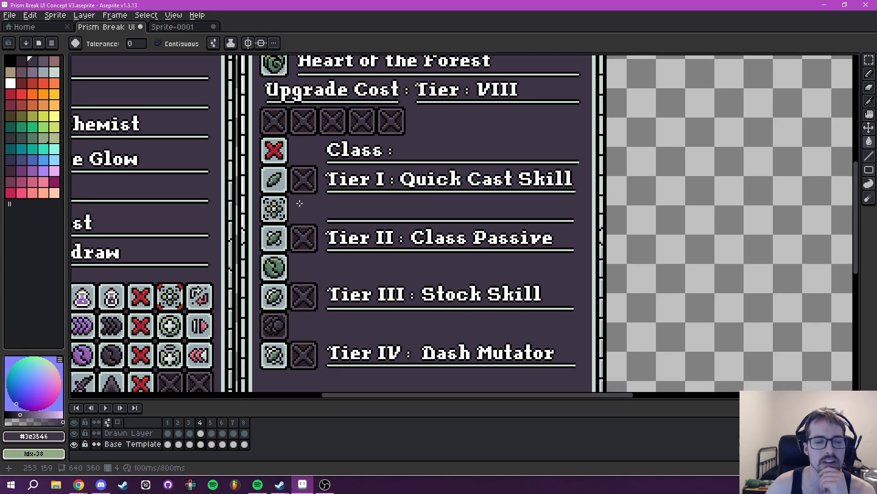
{"action": "scroll", "coordinate": [348, 221], "scroll_direction": "up", "scroll_amount": 2}
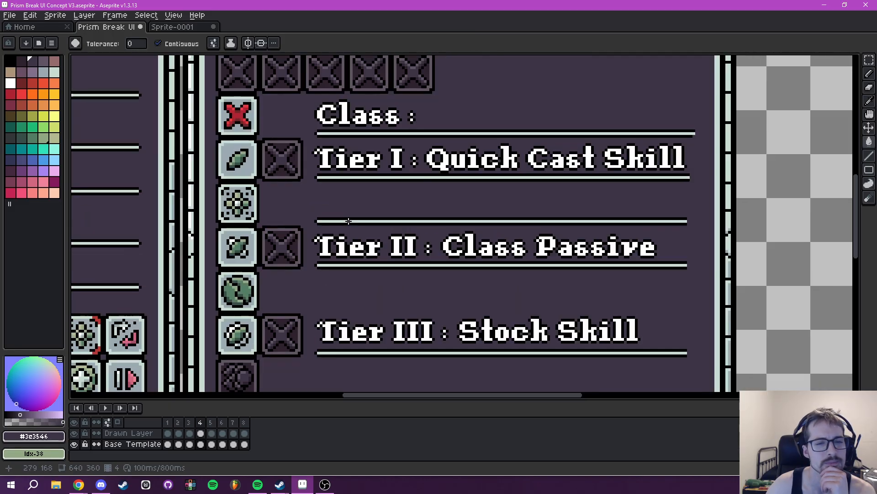
{"action": "scroll", "coordinate": [349, 221], "scroll_direction": "down", "scroll_amount": 3}
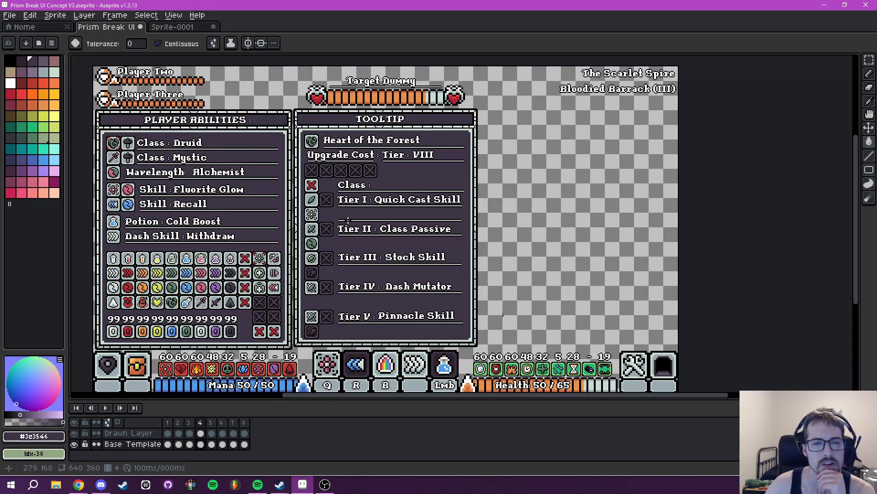
{"action": "scroll", "coordinate": [348, 220], "scroll_direction": "up", "scroll_amount": 2}
{"action": "left_click_drag", "start_coordinate": [348, 219], "coordinate": [387, 216]}
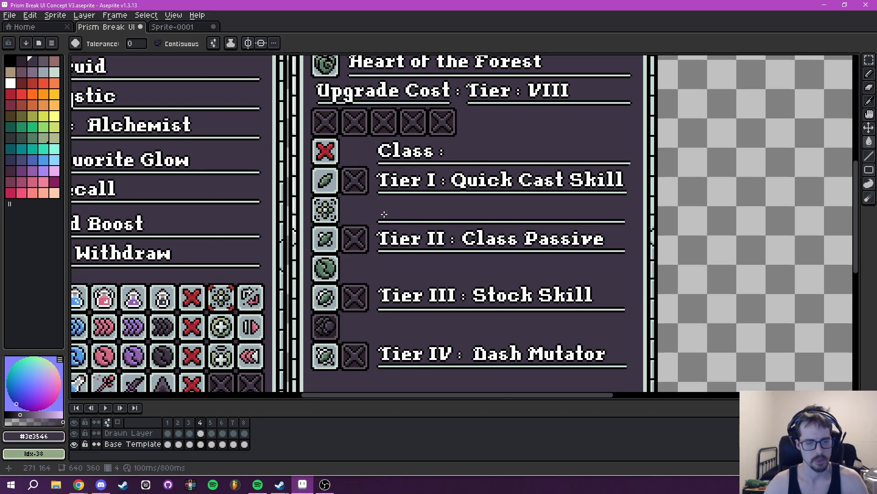
- Try moving the dark orb slot below Tier I to 247, 154 on Base Template, hiding Drawn Layer during the move
{"action": "key", "text": "m"}
{"action": "scroll", "coordinate": [385, 214], "scroll_direction": "up", "scroll_amount": 3}
{"action": "left_click", "coordinate": [74, 433]}
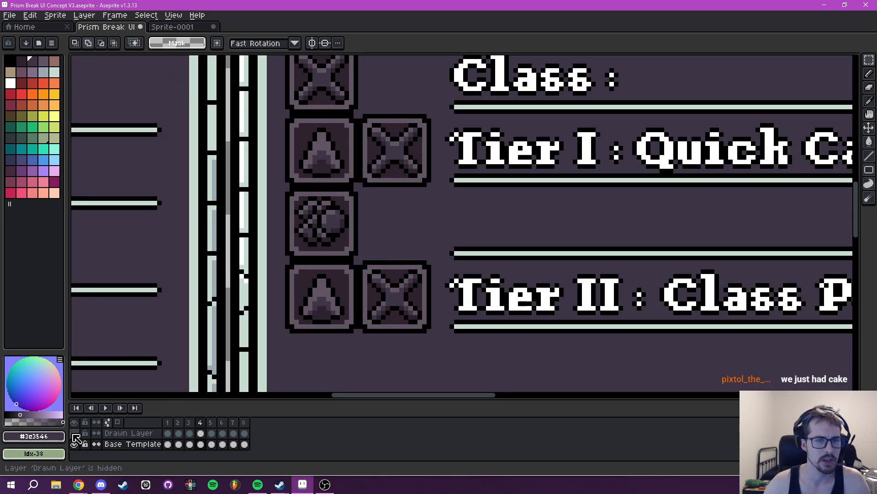
{"action": "scroll", "coordinate": [371, 227], "scroll_direction": "down", "scroll_amount": 1}
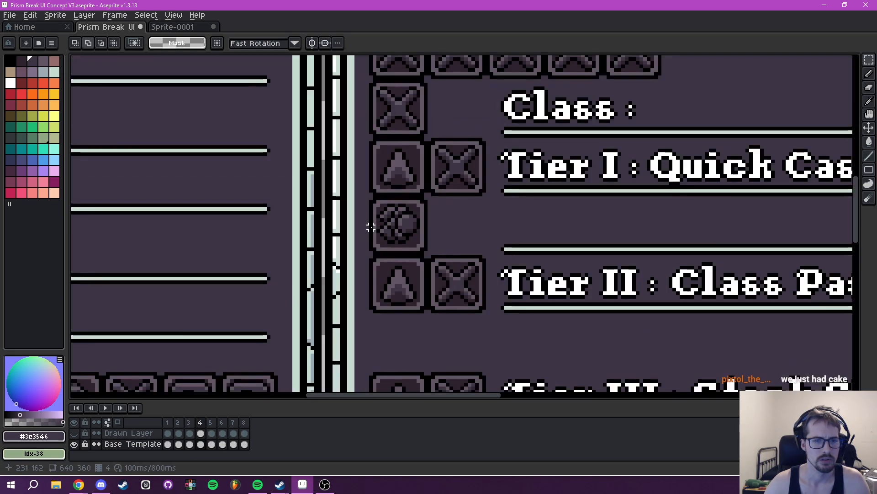
{"action": "scroll", "coordinate": [370, 217], "scroll_direction": "up", "scroll_amount": 1}
{"action": "left_click_drag", "start_coordinate": [371, 192], "coordinate": [500, 246]}
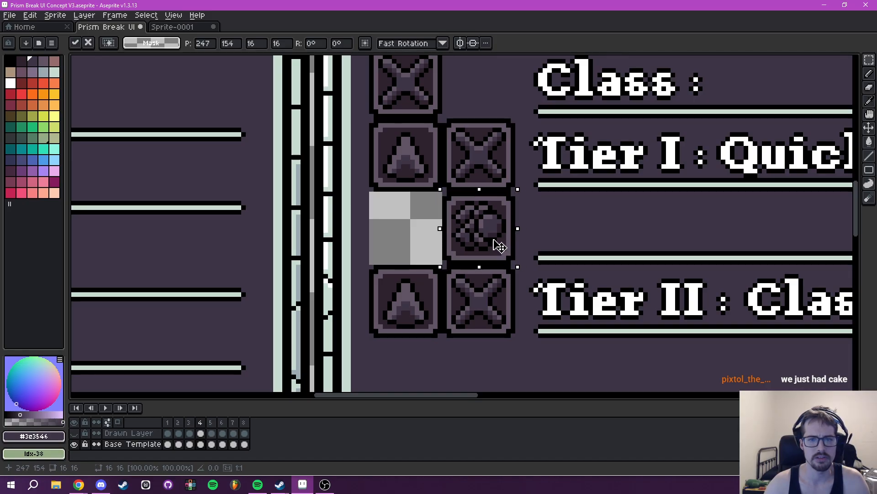
{"action": "left_click", "coordinate": [74, 433]}
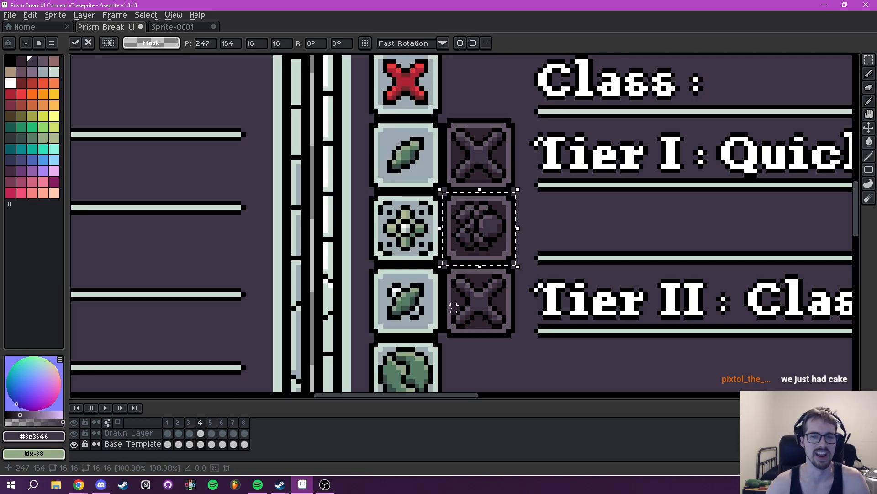
{"action": "scroll", "coordinate": [506, 295], "scroll_direction": "down", "scroll_amount": 5}
{"action": "key", "text": "ctrl+d"}
- Try moving the green flower icon below Tier I on Drawn Layer to position 247, 154
{"action": "scroll", "coordinate": [507, 295], "scroll_direction": "up", "scroll_amount": 4}
{"action": "left_click_drag", "start_coordinate": [410, 299], "coordinate": [438, 274]}
{"action": "scroll", "coordinate": [367, 272], "scroll_direction": "up", "scroll_amount": 2}
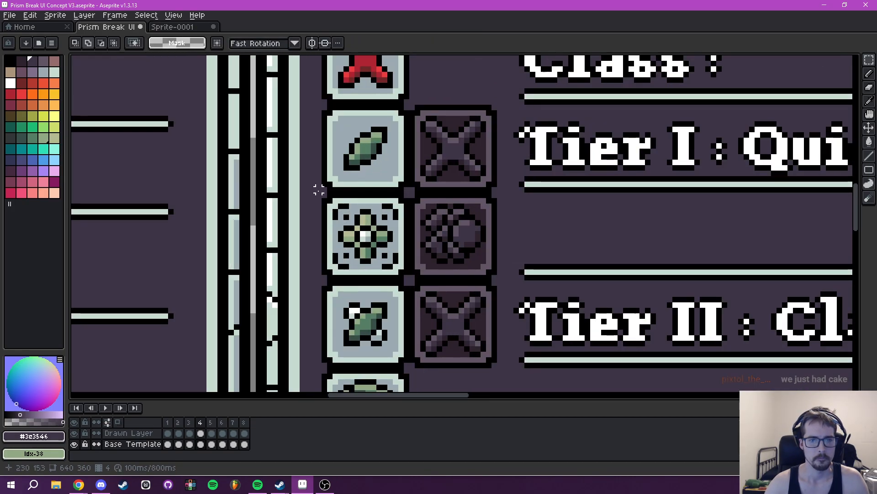
{"action": "mouse_move", "coordinate": [323, 195]}
{"action": "left_mouse_down"}
{"action": "mouse_move", "coordinate": [406, 278]}
{"action": "mouse_move", "coordinate": [447, 263]}
{"action": "mouse_move", "coordinate": [404, 246]}
{"action": "mouse_move", "coordinate": [442, 234]}
{"action": "left_mouse_up"}
{"action": "key", "text": "ctrl+z"}
{"action": "left_click", "coordinate": [133, 434]}
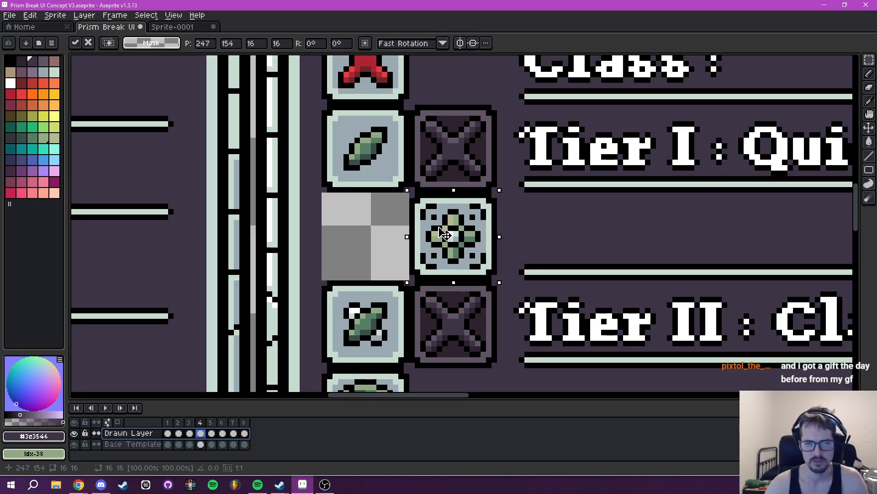
{"action": "key", "text": "Return"}
- Undo the moves of the flower icon and the dark orb slot below Tier I
{"action": "scroll", "coordinate": [477, 238], "scroll_direction": "down", "scroll_amount": 5}
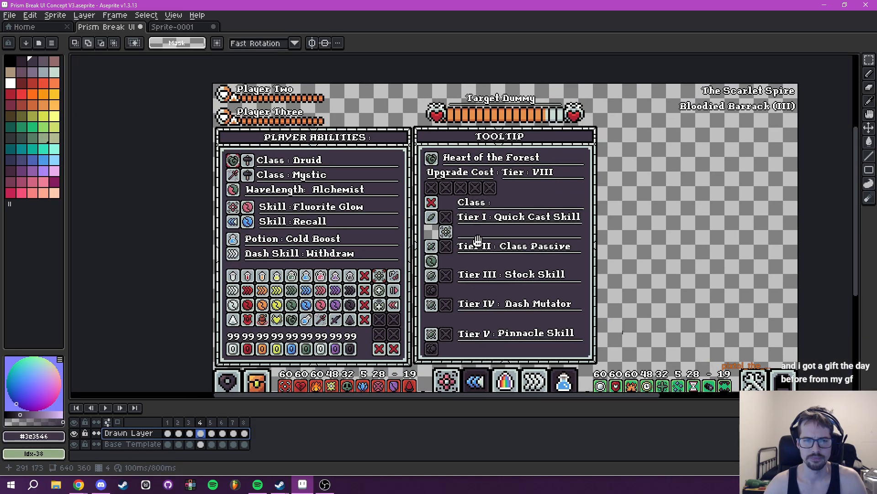
{"action": "left_click_drag", "start_coordinate": [478, 240], "coordinate": [477, 239]}
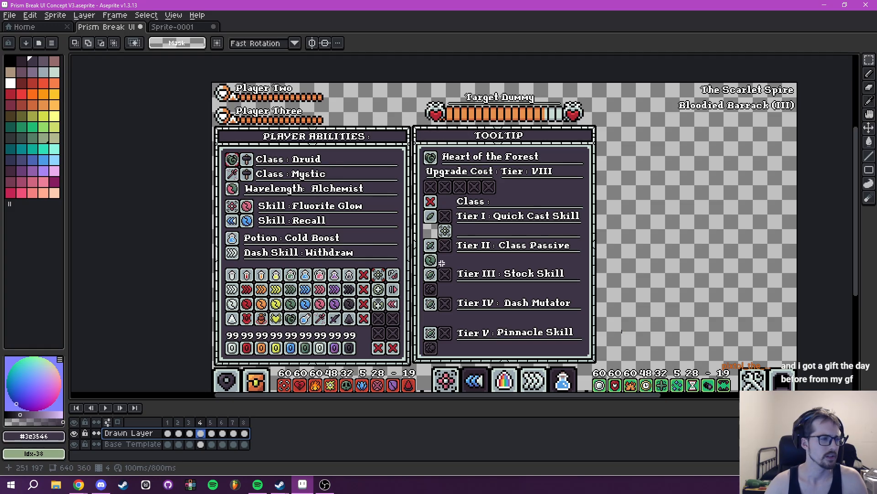
{"action": "scroll", "coordinate": [442, 263], "scroll_direction": "up", "scroll_amount": 2}
{"action": "left_click_drag", "start_coordinate": [442, 263], "coordinate": [414, 275]}
{"action": "key", "text": "ctrl+z"}
{"action": "key", "text": "ctrl+z"}
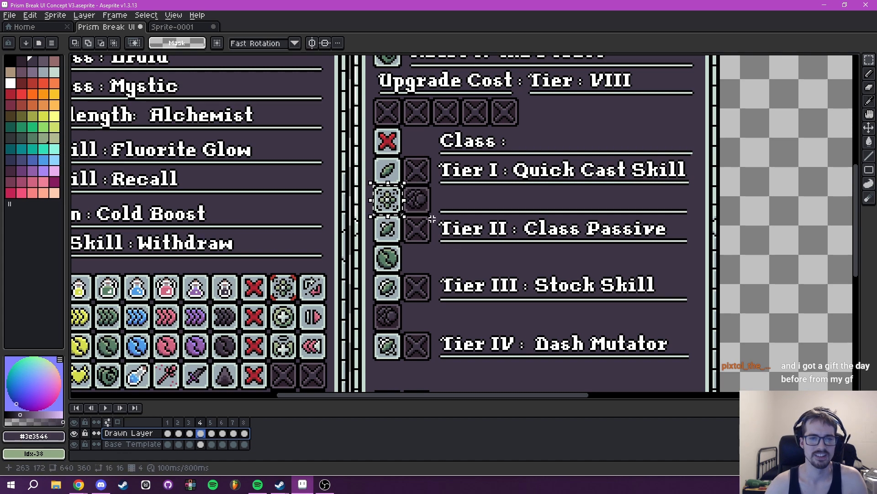
{"action": "scroll", "coordinate": [432, 218], "scroll_direction": "up", "scroll_amount": 3}
{"action": "key", "text": "ctrl+z"}
{"action": "key", "text": "ctrl+z"}
{"action": "key", "text": "ctrl+z"}
{"action": "scroll", "coordinate": [425, 215], "scroll_direction": "down", "scroll_amount": 6}
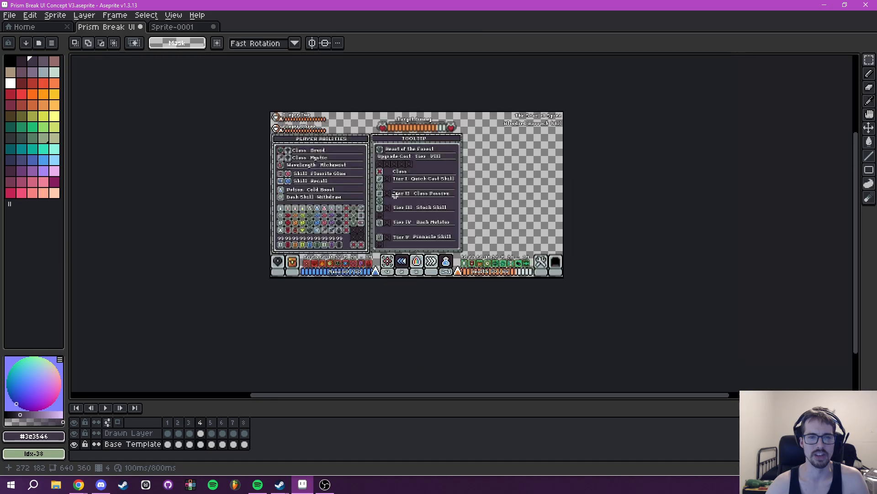
{"action": "scroll", "coordinate": [395, 196], "scroll_direction": "up", "scroll_amount": 6}
{"action": "left_click_drag", "start_coordinate": [390, 190], "coordinate": [387, 267]}
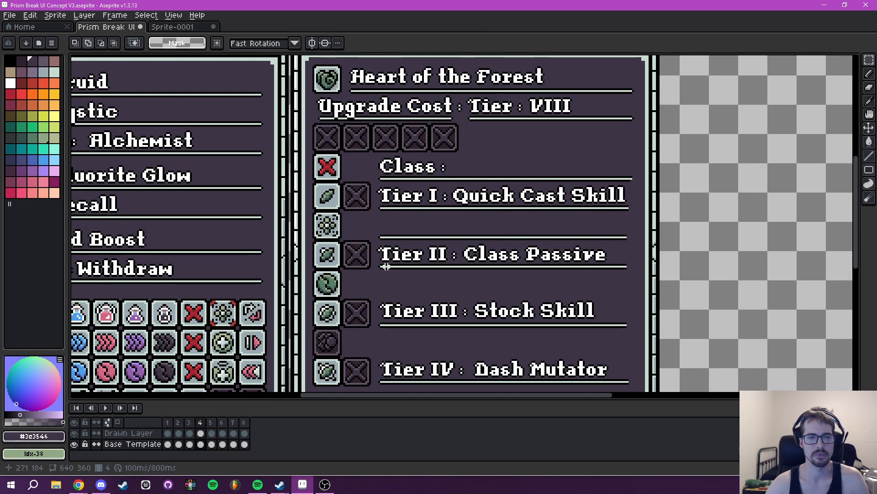
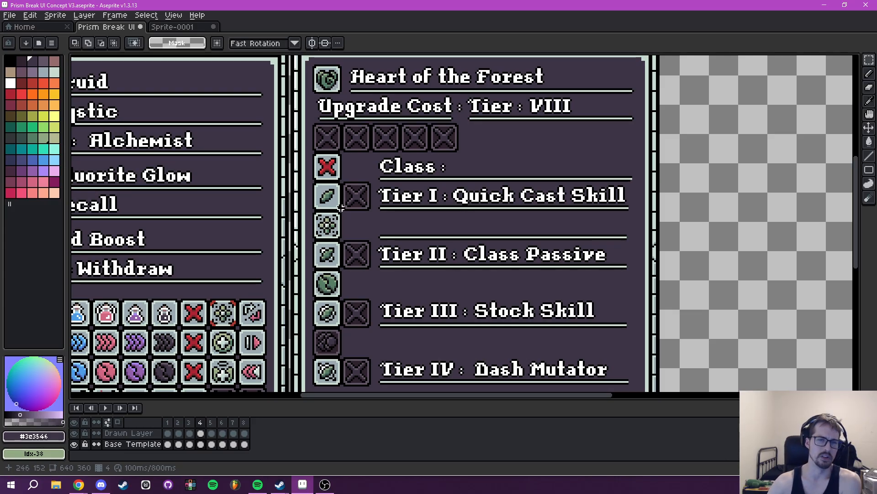
- Try duplicating the hammer icon beside Class : Druid on Drawn Layer for use in the tooltip, undoing the attempt
{"action": "left_click_drag", "start_coordinate": [346, 250], "coordinate": [387, 228]}
{"action": "scroll", "coordinate": [386, 228], "scroll_direction": "up", "scroll_amount": 2}
{"action": "scroll", "coordinate": [366, 175], "scroll_direction": "up", "scroll_amount": 2}
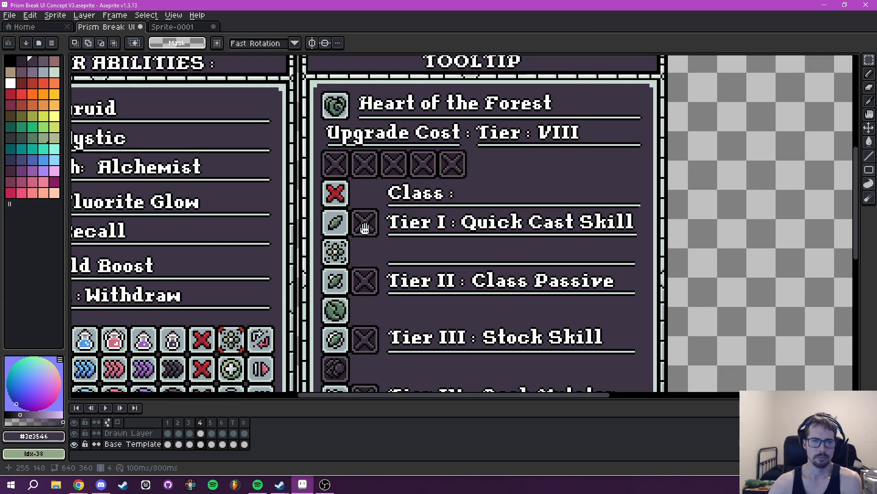
{"action": "scroll", "coordinate": [365, 233], "scroll_direction": "down", "scroll_amount": 1}
{"action": "scroll", "coordinate": [221, 186], "scroll_direction": "up", "scroll_amount": 5}
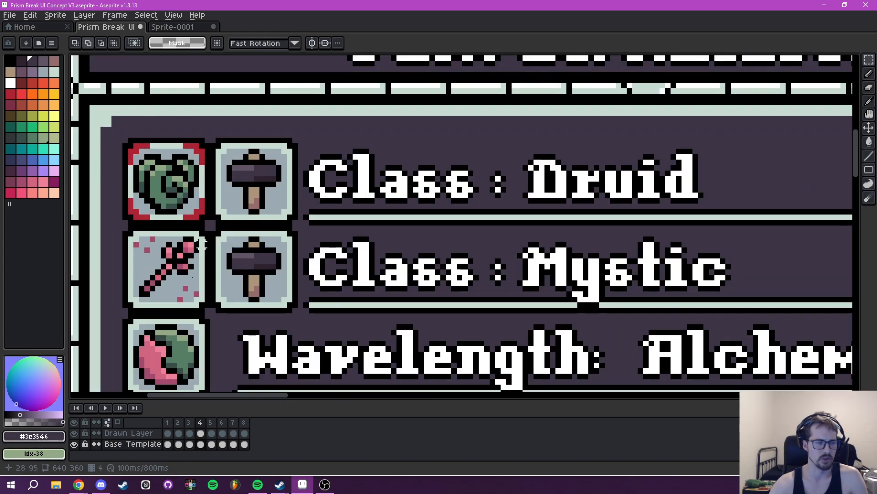
{"action": "left_click", "coordinate": [137, 433]}
{"action": "left_click_drag", "start_coordinate": [213, 139], "coordinate": [300, 227]}
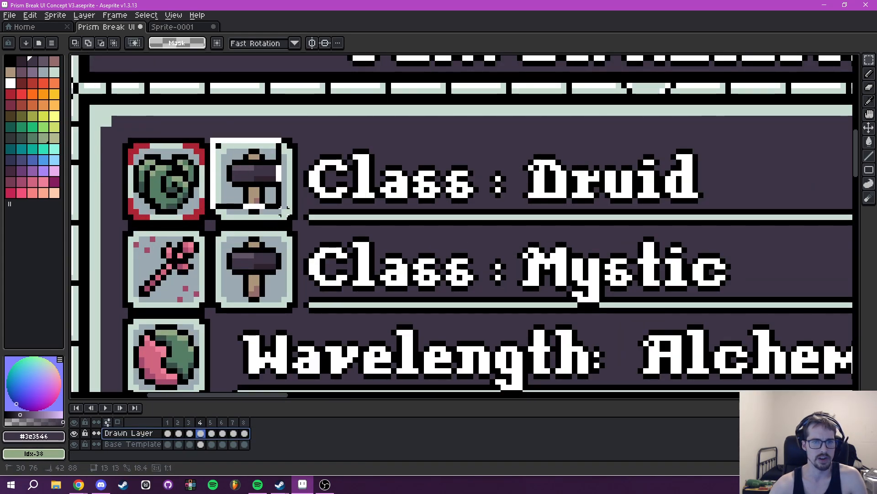
{"action": "scroll", "coordinate": [361, 191], "scroll_direction": "down", "scroll_amount": 2}
{"action": "left_click_drag", "start_coordinate": [361, 191], "coordinate": [315, 155]}
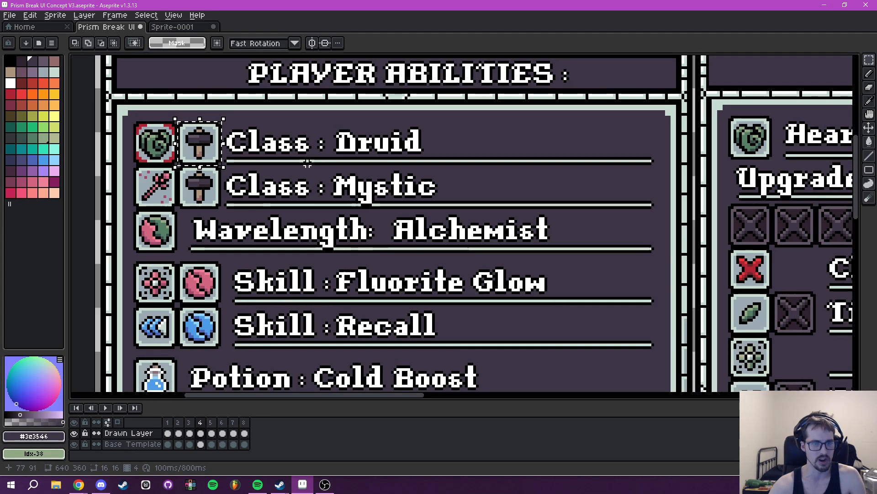
{"action": "key", "text": "ctrl+v"}
{"action": "left_click_drag", "start_coordinate": [197, 145], "coordinate": [408, 192]}
{"action": "key", "text": "ctrl+z"}
{"action": "left_click_drag", "start_coordinate": [259, 203], "coordinate": [765, 368]}
{"action": "key", "text": "ctrl+d"}
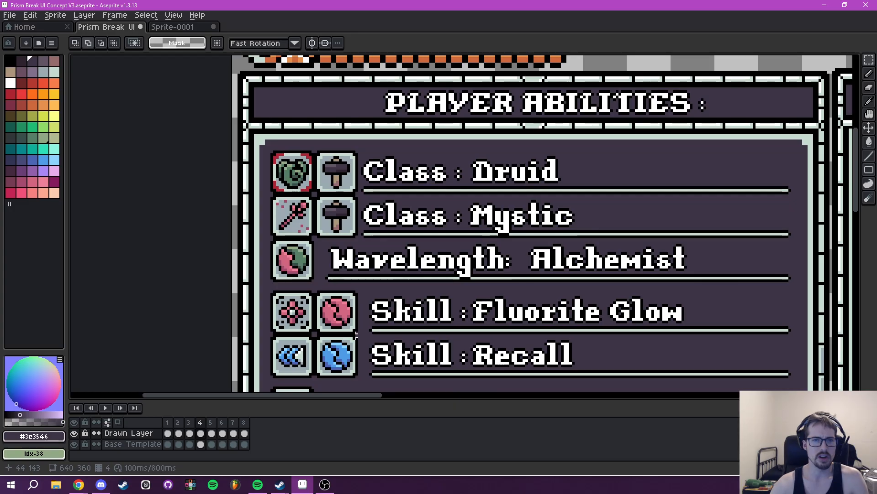
- Copy the hammer icon from the Class rows on Base Template and place it over the empty slot beside the Tier I icon
{"action": "left_click", "coordinate": [133, 444]}
{"action": "left_click", "coordinate": [80, 433]}
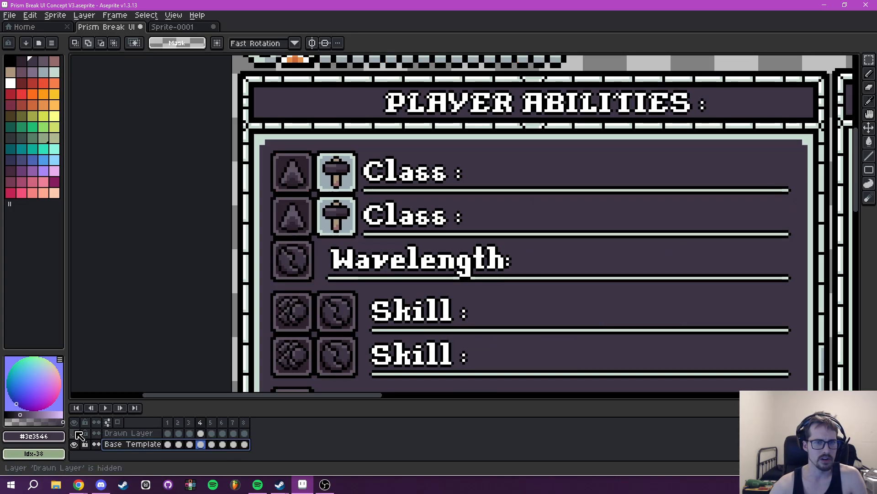
{"action": "left_click", "coordinate": [80, 433]}
{"action": "scroll", "coordinate": [295, 221], "scroll_direction": "up", "scroll_amount": 5}
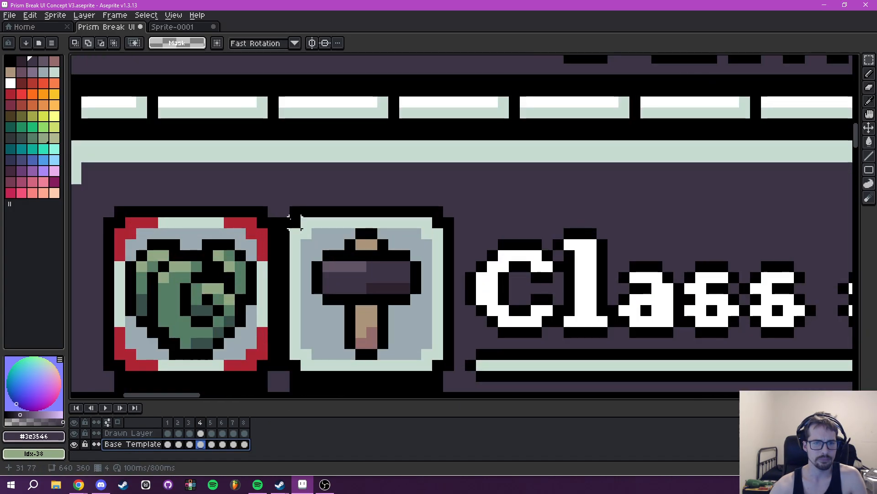
{"action": "left_click_drag", "start_coordinate": [284, 211], "coordinate": [449, 252]}
{"action": "scroll", "coordinate": [483, 256], "scroll_direction": "down", "scroll_amount": 5}
{"action": "scroll", "coordinate": [567, 265], "scroll_direction": "down", "scroll_amount": 2}
{"action": "left_click_drag", "start_coordinate": [566, 266], "coordinate": [325, 38]}
{"action": "key", "text": "ctrl+v"}
{"action": "left_click_drag", "start_coordinate": [253, 241], "coordinate": [489, 192]}
- Paste hammer icons over the empty slots beside the Tier II and Tier III icons, with the Tier III copy at 247, 203
{"action": "left_click_drag", "start_coordinate": [525, 136], "coordinate": [452, 180]}
{"action": "key", "text": "ctrl+v"}
{"action": "left_click_drag", "start_coordinate": [465, 79], "coordinate": [414, 185]}
{"action": "left_click_drag", "start_coordinate": [539, 188], "coordinate": [528, 181]}
{"action": "key", "text": "ctrl+v"}
{"action": "key", "text": "Return"}
{"action": "left_click_drag", "start_coordinate": [461, 64], "coordinate": [410, 299]}
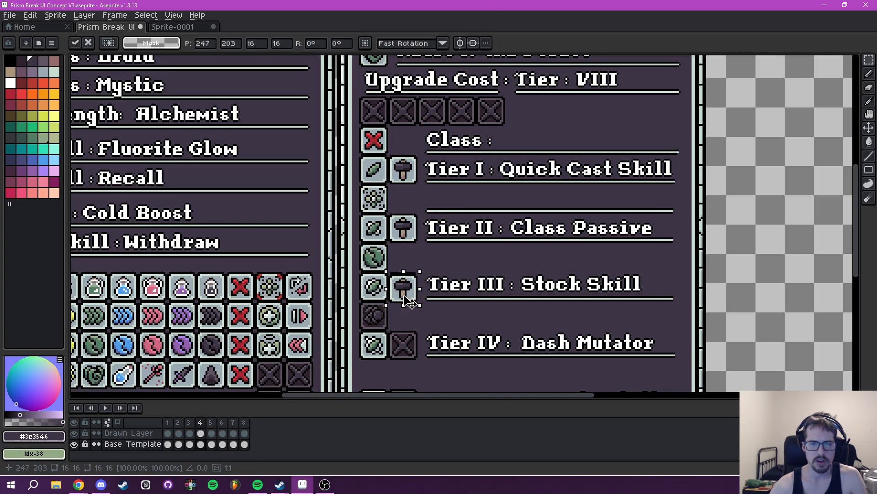
- Paste hammer icons over the empty slots beside the Tier IV and Tier V icons
{"action": "key", "text": "ctrl+v"}
{"action": "key", "text": "Return"}
{"action": "left_click_drag", "start_coordinate": [467, 65], "coordinate": [413, 358]}
{"action": "key", "text": "Return"}
{"action": "left_click_drag", "start_coordinate": [537, 312], "coordinate": [372, 323]}
{"action": "key", "text": "ctrl+v"}
{"action": "key", "text": "Return"}
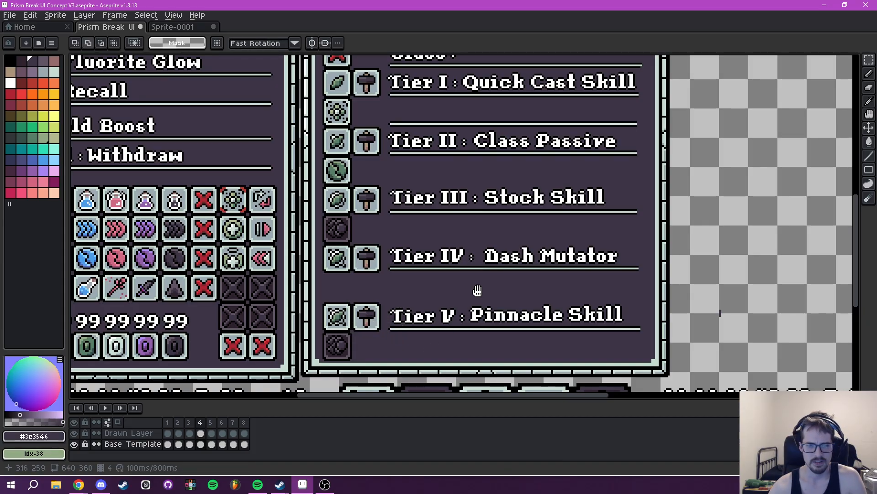
- Review the tooltip's hammer icons up close and against the whole interface, with Drawn Layer hidden and shown
{"action": "left_click_drag", "start_coordinate": [480, 290], "coordinate": [457, 344]}
{"action": "scroll", "coordinate": [460, 328], "scroll_direction": "down", "scroll_amount": 2}
{"action": "left_click_drag", "start_coordinate": [462, 312], "coordinate": [448, 269]}
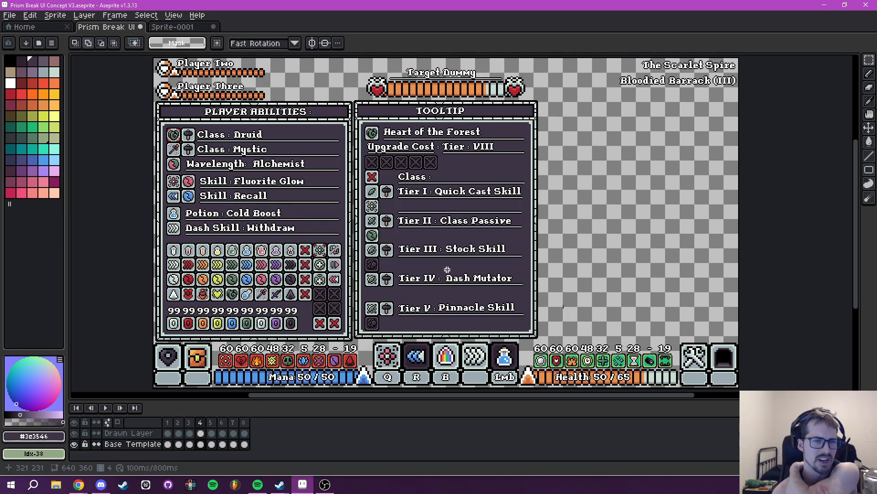
{"action": "left_click_drag", "start_coordinate": [430, 230], "coordinate": [450, 305]}
{"action": "scroll", "coordinate": [400, 235], "scroll_direction": "up", "scroll_amount": 2}
{"action": "scroll", "coordinate": [428, 283], "scroll_direction": "up", "scroll_amount": 3}
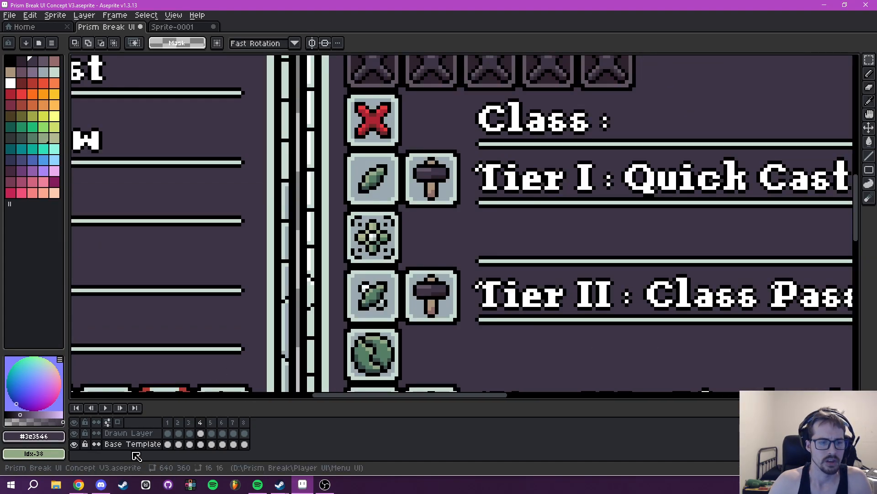
{"action": "left_click", "coordinate": [74, 433]}
{"action": "scroll", "coordinate": [459, 228], "scroll_direction": "down", "scroll_amount": 3}
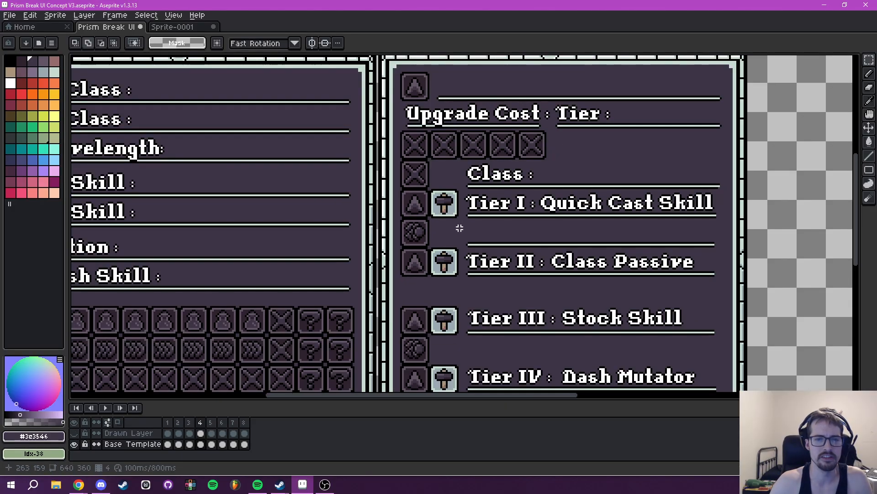
{"action": "left_click_drag", "start_coordinate": [444, 226], "coordinate": [433, 225]}
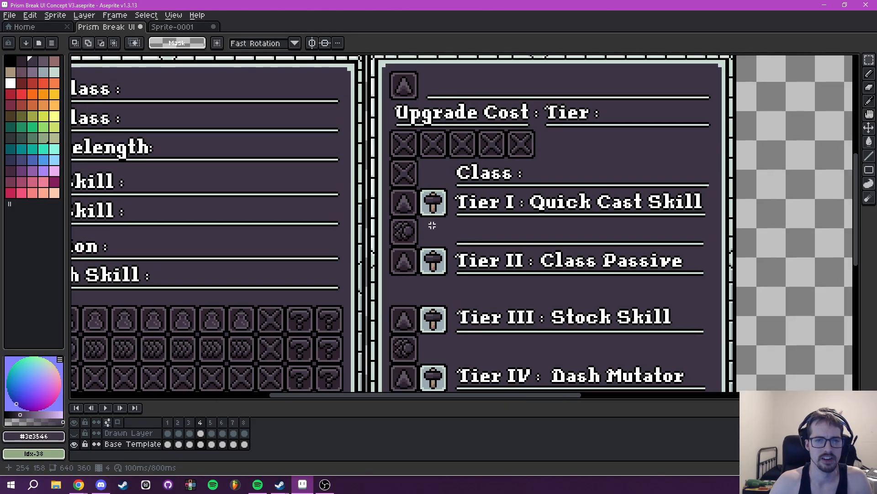
{"action": "left_click", "coordinate": [74, 433]}
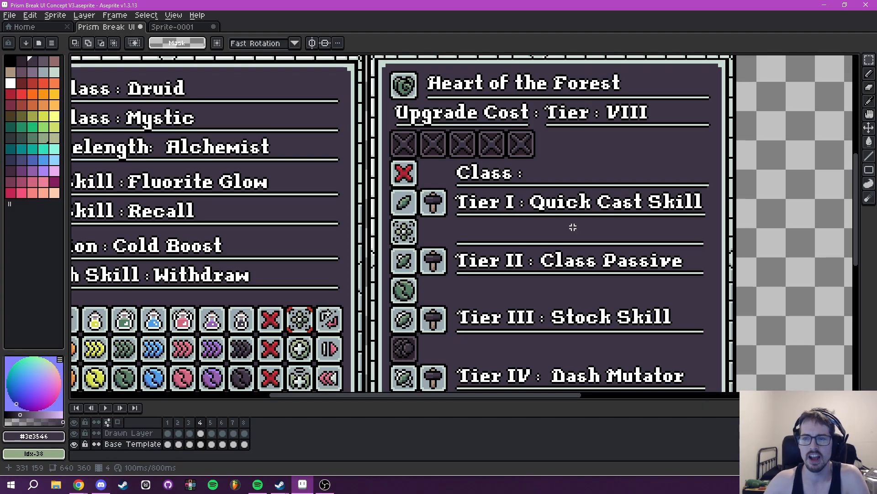
{"action": "scroll", "coordinate": [616, 236], "scroll_direction": "down", "scroll_amount": 3}
{"action": "left_click_drag", "start_coordinate": [634, 245], "coordinate": [520, 218]}
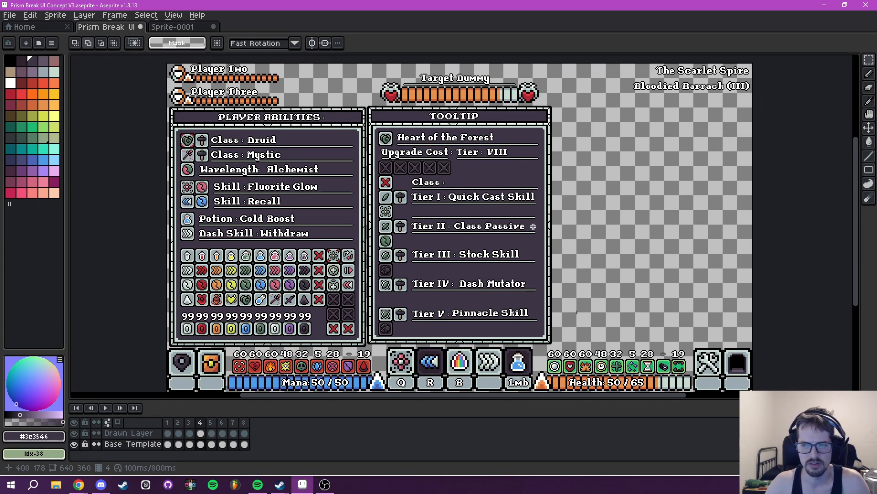
- Set the Pencil's foreground to the underlines' light green #c7dcd0 and its background colour to black #000000
{"action": "scroll", "coordinate": [523, 301], "scroll_direction": "up", "scroll_amount": 4}
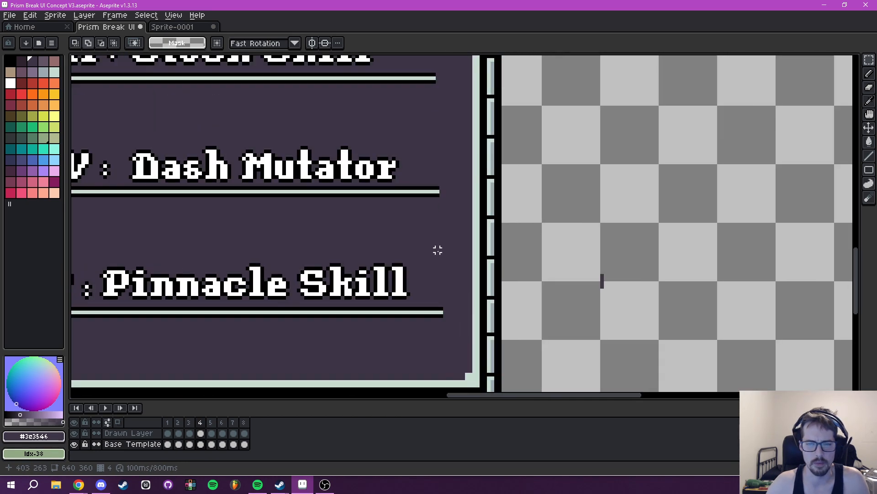
{"action": "scroll", "coordinate": [476, 336], "scroll_direction": "up", "scroll_amount": 1}
{"action": "left_click_drag", "start_coordinate": [448, 309], "coordinate": [390, 276]}
{"action": "scroll", "coordinate": [390, 275], "scroll_direction": "down", "scroll_amount": 3}
{"action": "left_click_drag", "start_coordinate": [297, 260], "coordinate": [672, 243]}
{"action": "left_click_drag", "start_coordinate": [421, 247], "coordinate": [457, 353]}
{"action": "scroll", "coordinate": [452, 211], "scroll_direction": "up", "scroll_amount": 4}
{"action": "key", "text": "b"}
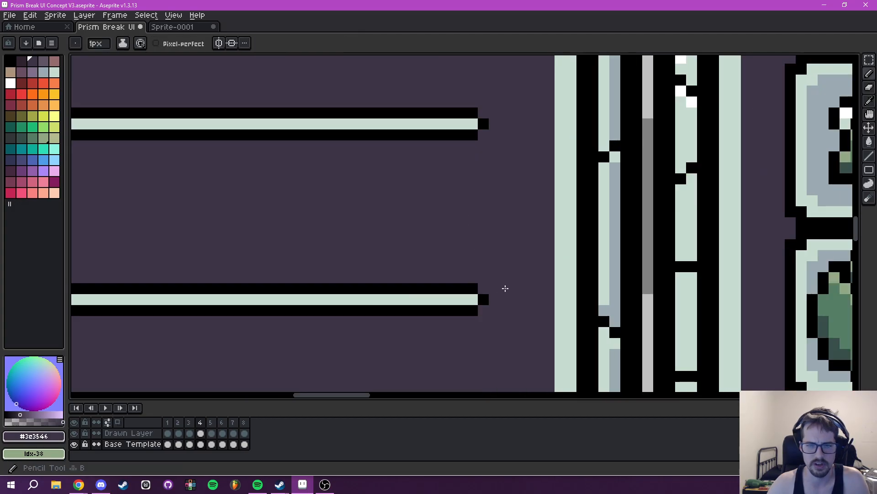
{"action": "left_click", "coordinate": [472, 299], "text": "alt"}
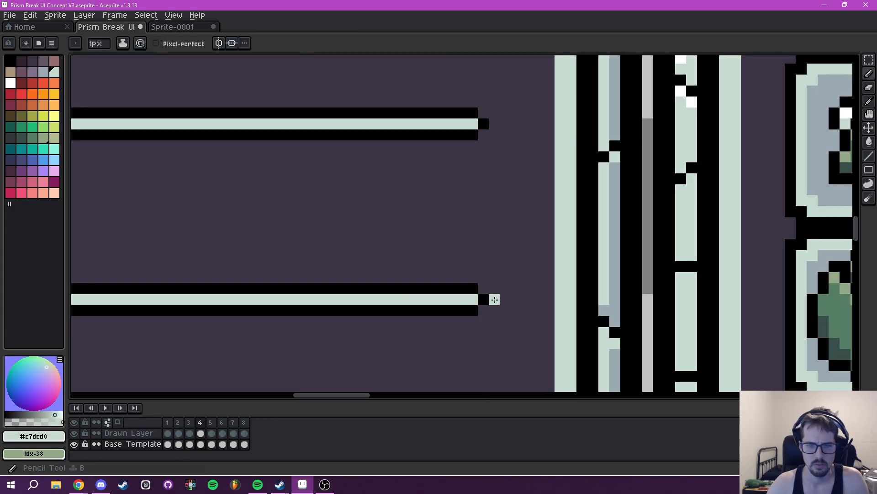
{"action": "scroll", "coordinate": [536, 297], "scroll_direction": "down", "scroll_amount": 6}
{"action": "scroll", "coordinate": [475, 291], "scroll_direction": "up", "scroll_amount": 2}
{"action": "right_click", "coordinate": [409, 288], "text": "alt"}
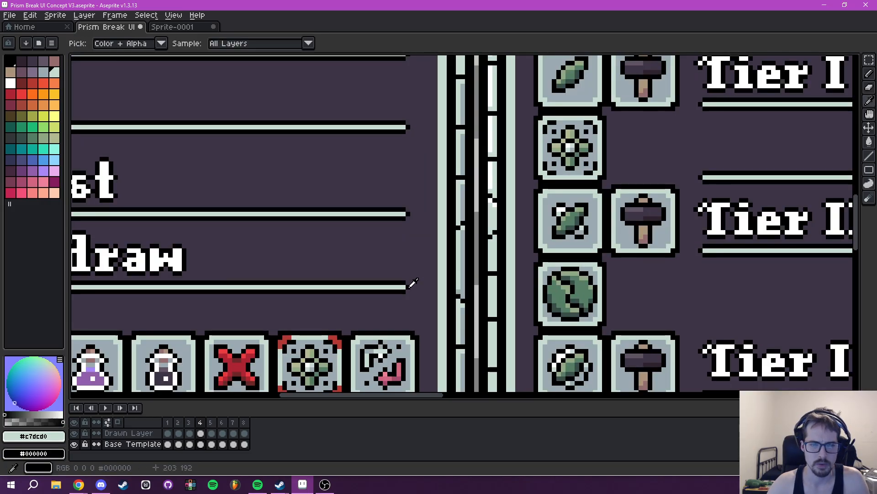
{"action": "left_click_drag", "start_coordinate": [699, 268], "coordinate": [268, 222]}
{"action": "left_click_drag", "start_coordinate": [700, 215], "coordinate": [238, 253]}
- Extend the Tier II underline three pixels toward the tooltip's border, with its black outline and tip
{"action": "scroll", "coordinate": [421, 247], "scroll_direction": "up", "scroll_amount": 2}
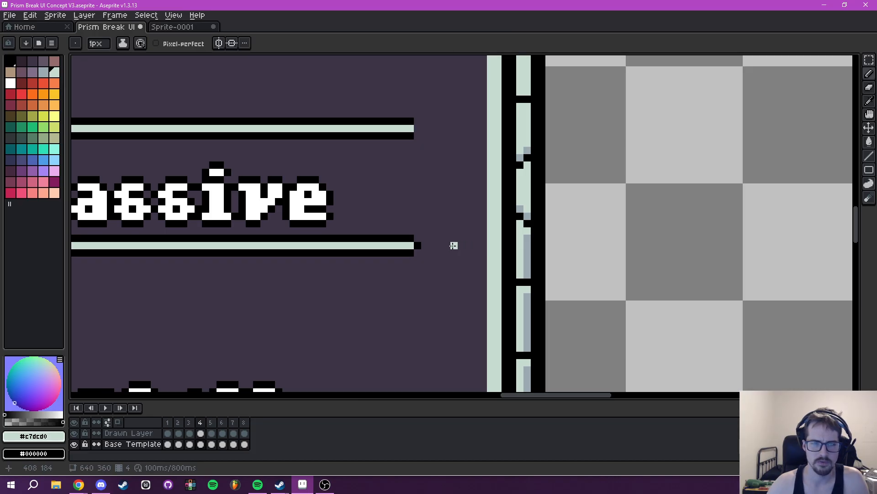
{"action": "right_click", "coordinate": [431, 238]}
{"action": "right_click", "coordinate": [418, 238]}
{"action": "right_click", "coordinate": [424, 239]}
{"action": "left_click", "coordinate": [415, 245]}
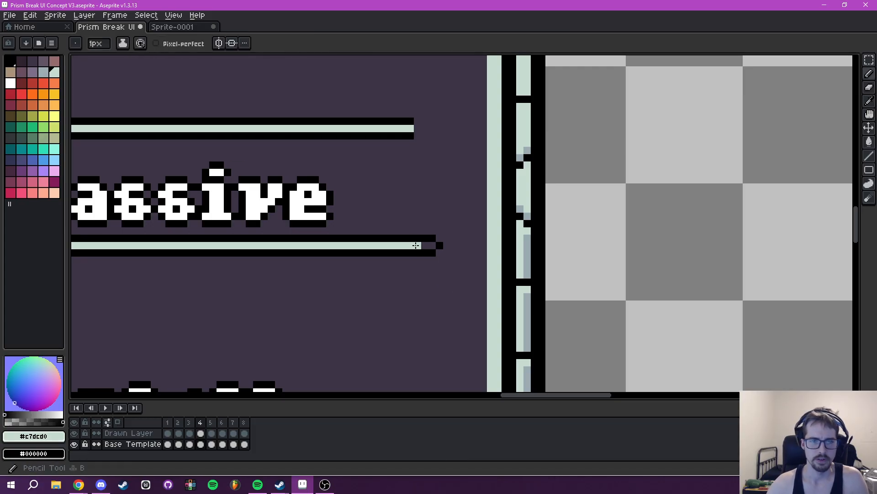
- Draw a vertical black guide line from the Tier II underline's tip up to the Upgrade Cost row's underline
{"action": "left_click", "coordinate": [442, 243], "text": "alt"}
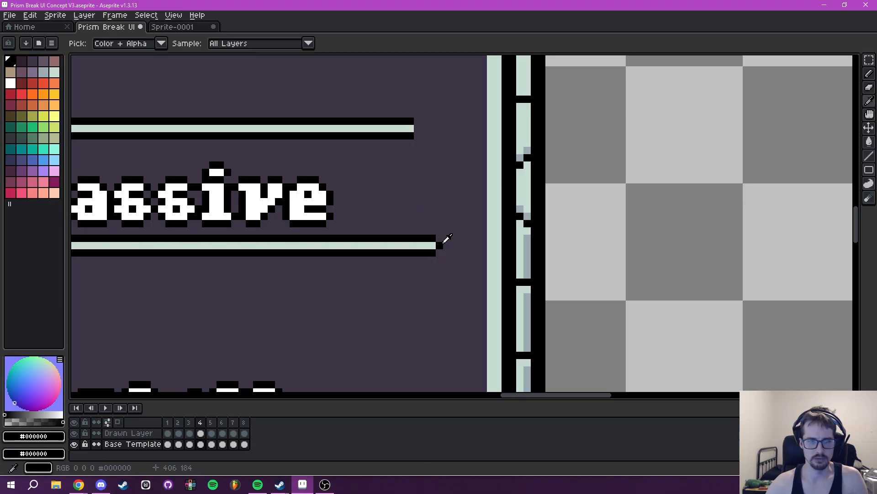
{"action": "key", "text": "l"}
{"action": "left_click_drag", "start_coordinate": [440, 239], "coordinate": [438, 54]}
{"action": "scroll", "coordinate": [446, 123], "scroll_direction": "down", "scroll_amount": 4}
{"action": "left_click_drag", "start_coordinate": [446, 125], "coordinate": [423, 307]}
{"action": "scroll", "coordinate": [423, 297], "scroll_direction": "up", "scroll_amount": 3}
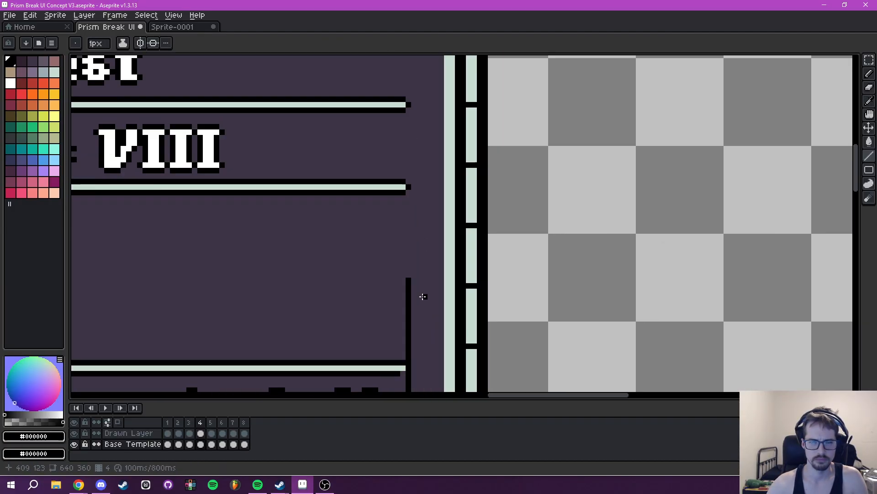
{"action": "left_click_drag", "start_coordinate": [407, 274], "coordinate": [408, 192]}
{"action": "scroll", "coordinate": [419, 279], "scroll_direction": "down", "scroll_amount": 2}
{"action": "left_click_drag", "start_coordinate": [415, 301], "coordinate": [444, 135]}
{"action": "left_click_drag", "start_coordinate": [456, 208], "coordinate": [469, 299]}
{"action": "scroll", "coordinate": [461, 251], "scroll_direction": "up", "scroll_amount": 4}
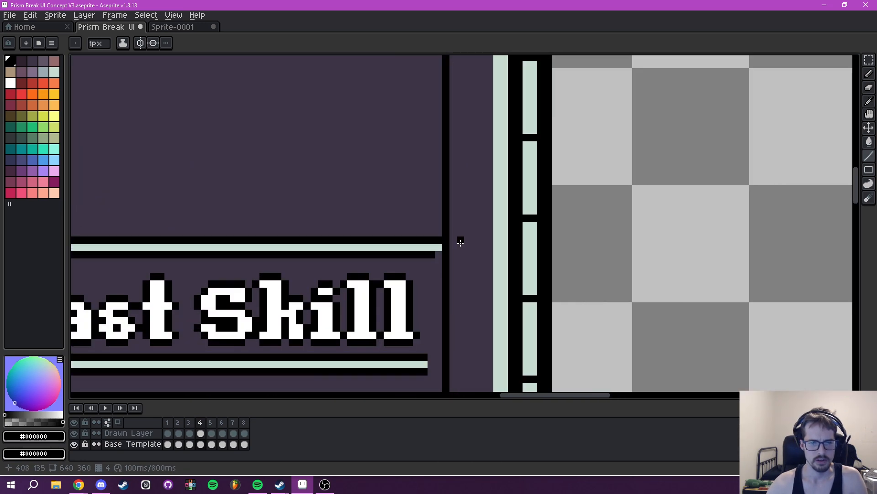
- Erase the guide around the Class underline's end with background colour #3e3546 and restore the underline's black outline
{"action": "left_click", "coordinate": [459, 259], "text": "alt"}
{"action": "left_click_drag", "start_coordinate": [439, 228], "coordinate": [438, 204]}
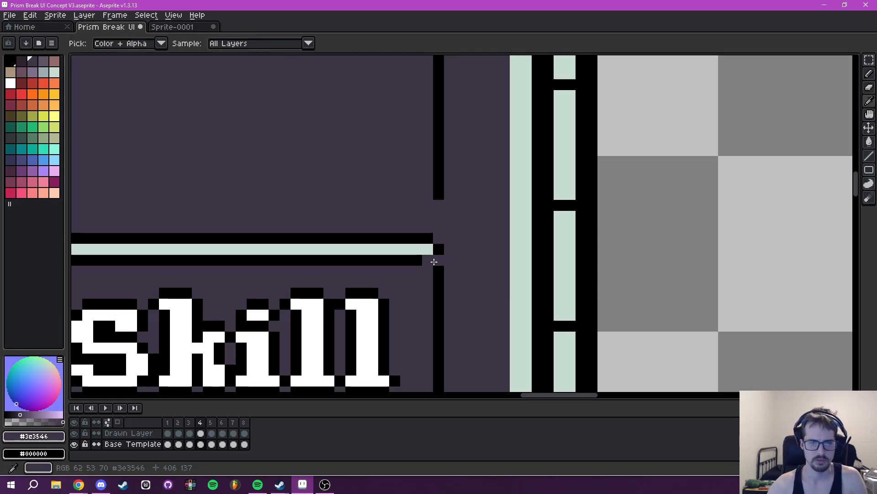
{"action": "right_click", "coordinate": [431, 261]}
{"action": "mouse_move", "coordinate": [437, 271]}
{"action": "left_mouse_down"}
{"action": "mouse_move", "coordinate": [445, 354]}
{"action": "mouse_move", "coordinate": [435, 245]}
{"action": "mouse_move", "coordinate": [454, 54]}
{"action": "left_mouse_up"}
{"action": "mouse_move", "coordinate": [442, 133]}
{"action": "left_mouse_down"}
{"action": "mouse_move", "coordinate": [414, 244]}
{"action": "mouse_move", "coordinate": [402, 231]}
{"action": "mouse_move", "coordinate": [410, 254]}
{"action": "mouse_move", "coordinate": [423, 235]}
{"action": "left_mouse_up"}
- Extend the Tier I underline's black outline by one pixel and erase the guide beside it
{"action": "right_click", "coordinate": [402, 231]}
{"action": "right_click", "coordinate": [408, 254]}
{"action": "left_click_drag", "start_coordinate": [425, 276], "coordinate": [427, 390]}
{"action": "left_click", "coordinate": [424, 257]}
- Extend the black outline of the empty row's underline below Tier I by two pixels and erase the guide beside it
{"action": "left_click_drag", "start_coordinate": [417, 312], "coordinate": [433, 143]}
{"action": "left_click_drag", "start_coordinate": [431, 226], "coordinate": [431, 344]}
{"action": "key", "text": "ctrl+z"}
{"action": "key", "text": "ctrl+z"}
{"action": "key", "text": "ctrl+z"}
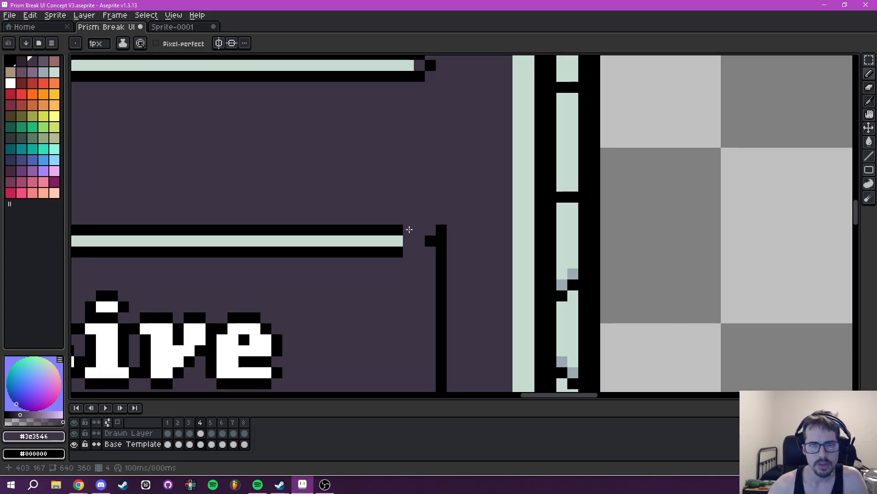
{"action": "right_click", "coordinate": [419, 232]}
{"action": "right_click", "coordinate": [409, 230]}
{"action": "right_click", "coordinate": [410, 251]}
{"action": "right_click", "coordinate": [419, 252]}
{"action": "left_click_drag", "start_coordinate": [441, 252], "coordinate": [440, 230]}
- Examine how the ends of the tooltip's underlines line up from the Class row down to Tier II
{"action": "mouse_move", "coordinate": [441, 230]}
{"action": "left_mouse_down"}
{"action": "mouse_move", "coordinate": [438, 312]}
{"action": "mouse_move", "coordinate": [473, 118]}
{"action": "left_mouse_up"}
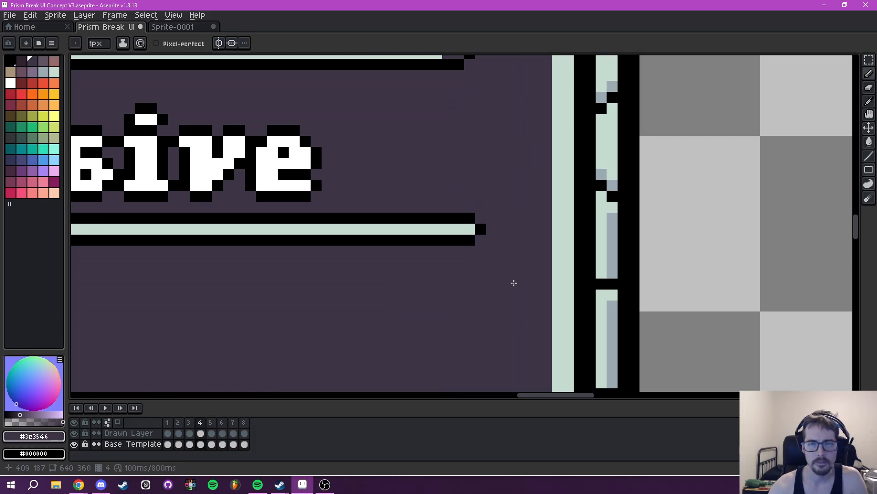
{"action": "left_click_drag", "start_coordinate": [509, 264], "coordinate": [490, 64]}
{"action": "scroll", "coordinate": [490, 211], "scroll_direction": "down", "scroll_amount": 2}
{"action": "left_click_drag", "start_coordinate": [490, 211], "coordinate": [449, 386]}
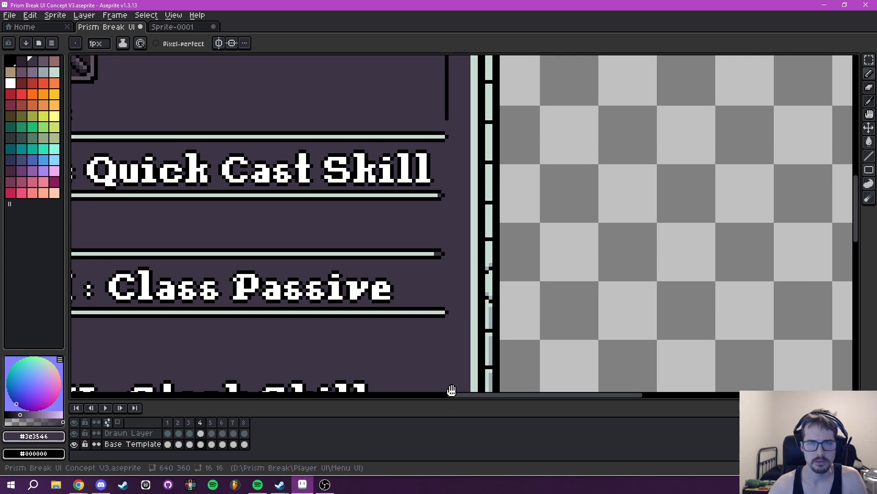
{"action": "scroll", "coordinate": [450, 225], "scroll_direction": "up", "scroll_amount": 3}
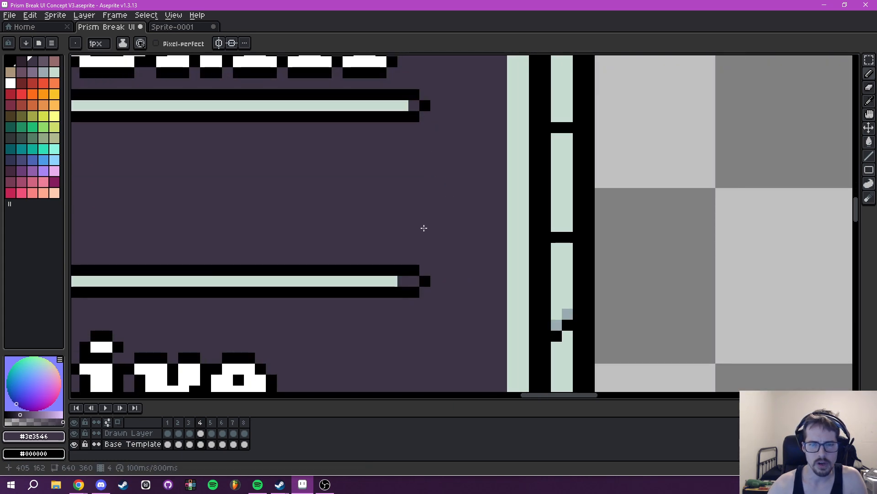
{"action": "key", "text": "i"}
{"action": "left_click_drag", "start_coordinate": [438, 139], "coordinate": [445, 358]}
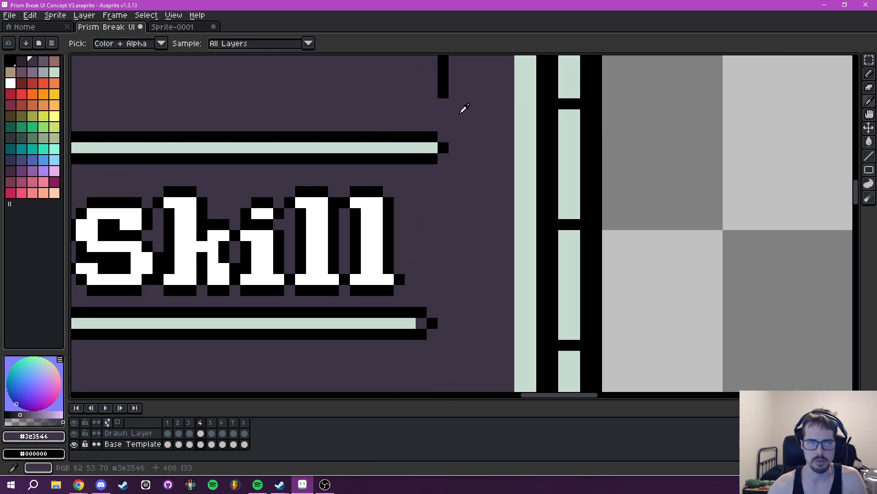
{"action": "scroll", "coordinate": [450, 222], "scroll_direction": "down", "scroll_amount": 2}
{"action": "scroll", "coordinate": [452, 165], "scroll_direction": "up", "scroll_amount": 2}
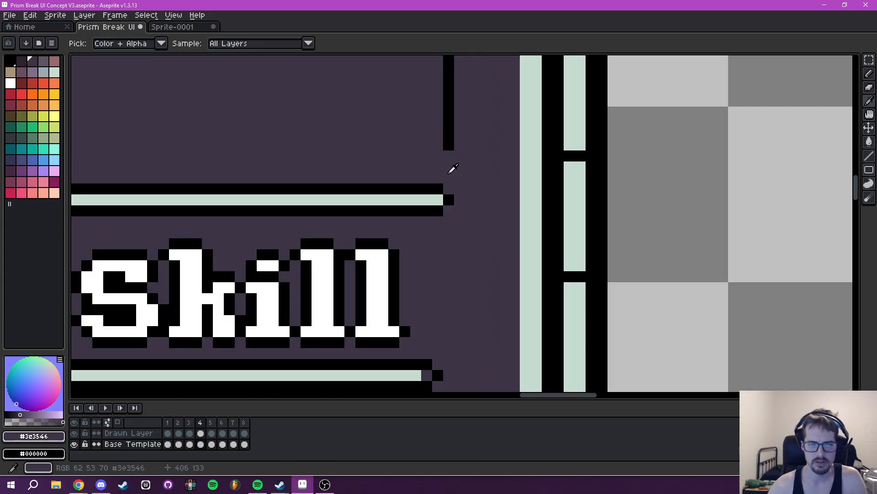
{"action": "scroll", "coordinate": [457, 160], "scroll_direction": "down", "scroll_amount": 5}
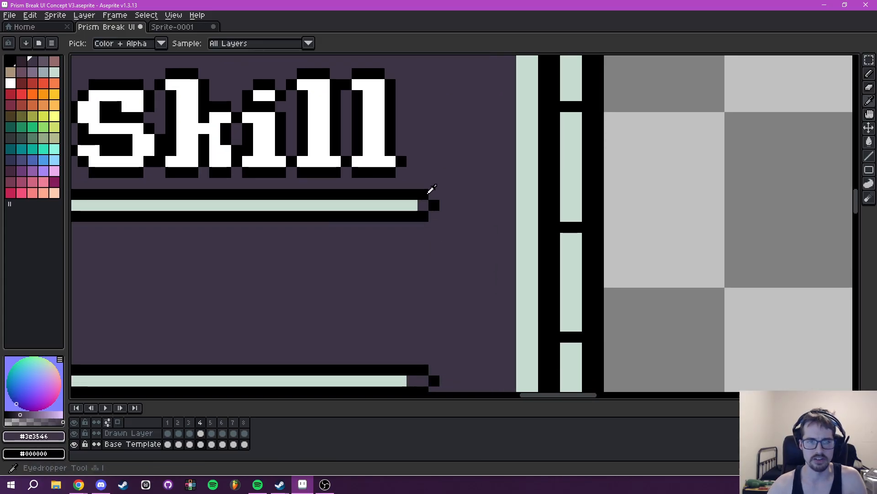
- Extend the Tier I underline's black outline and tip by another pixel, and pick light green #c7dcd0 as the background colour
{"action": "left_click", "coordinate": [443, 202]}
{"action": "key", "text": "b"}
{"action": "left_click", "coordinate": [434, 194]}
{"action": "left_click", "coordinate": [434, 216]}
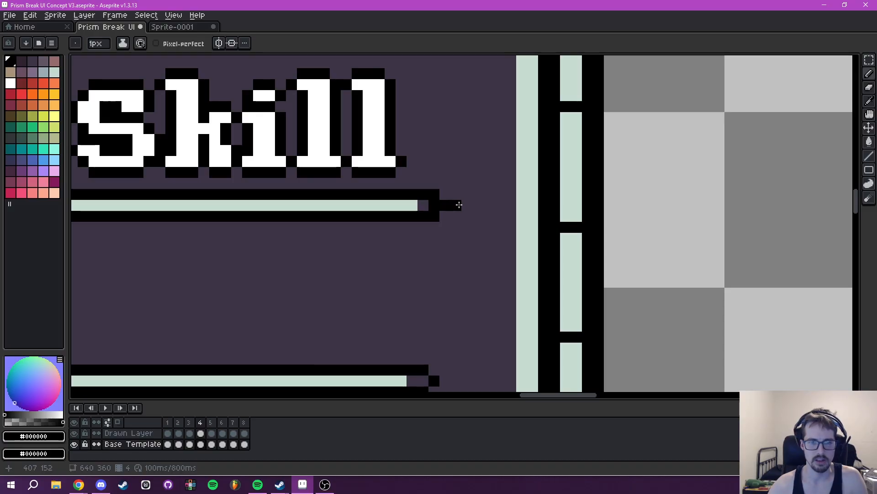
{"action": "right_click", "coordinate": [414, 205], "text": "alt"}
- Try painting a strip of light green pixels beyond the Tier I underline's tip, undoing the strokes
{"action": "right_click", "coordinate": [456, 205]}
{"action": "right_click", "coordinate": [467, 206]}
{"action": "right_click", "coordinate": [478, 206]}
{"action": "right_click", "coordinate": [489, 206]}
{"action": "right_click", "coordinate": [499, 206]}
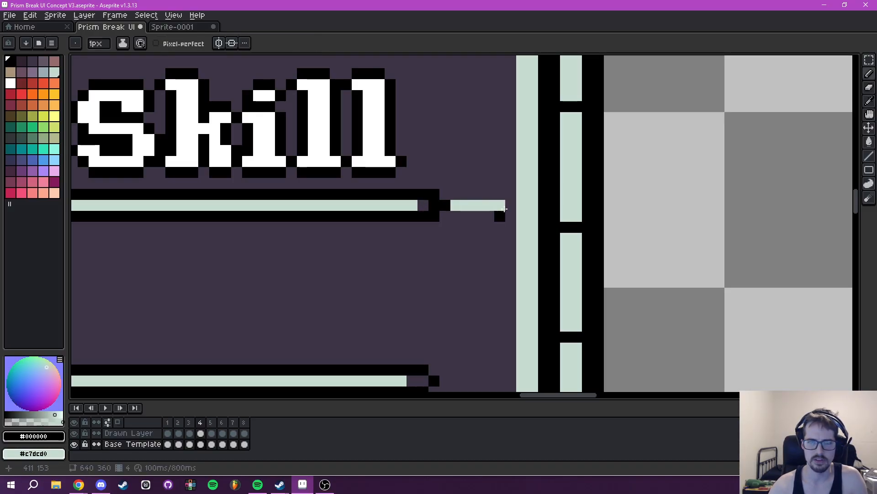
{"action": "right_click", "coordinate": [510, 206]}
{"action": "key", "text": "ctrl+z"}
{"action": "key", "text": "ctrl+z"}
{"action": "key", "text": "ctrl+z"}
{"action": "key", "text": "ctrl+z"}
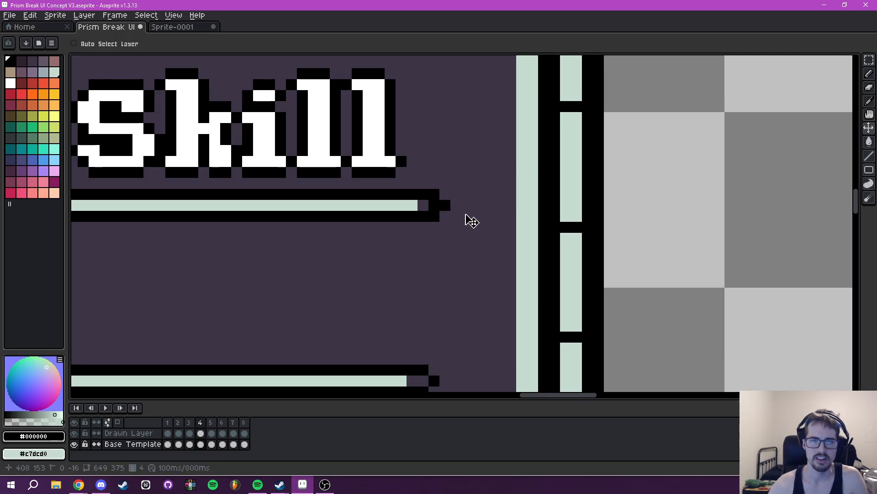
- Fill the extended ends of the Tier I underline and the empty row's underline below it with light green #c7dcd0
{"action": "scroll", "coordinate": [466, 236], "scroll_direction": "down", "scroll_amount": 2}
{"action": "left_click_drag", "start_coordinate": [462, 221], "coordinate": [470, 150]}
{"action": "scroll", "coordinate": [448, 226], "scroll_direction": "up", "scroll_amount": 2}
{"action": "right_click", "coordinate": [459, 252]}
{"action": "right_click", "coordinate": [448, 251]}
{"action": "right_click", "coordinate": [469, 251]}
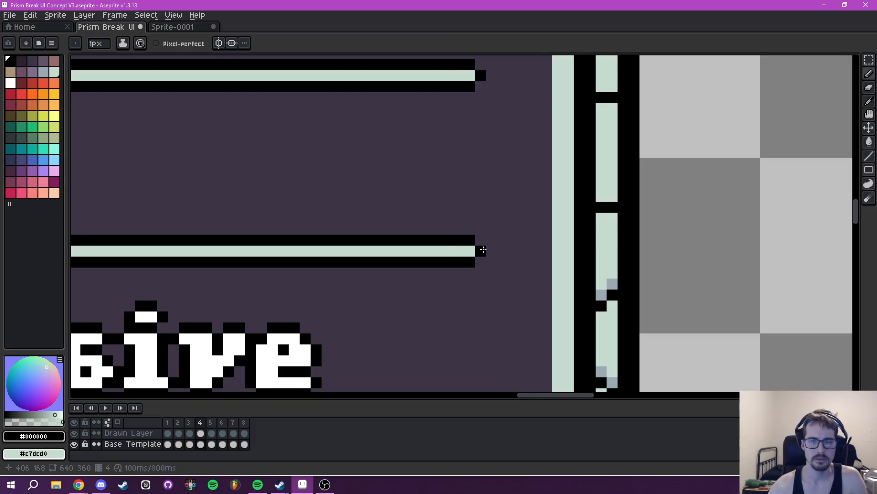
- Copy the extended end of an upper tooltip underline and paste it onto the shorter Tier III underline's end
{"action": "scroll", "coordinate": [481, 251], "scroll_direction": "down", "scroll_amount": 3}
{"action": "scroll", "coordinate": [475, 195], "scroll_direction": "up", "scroll_amount": 2}
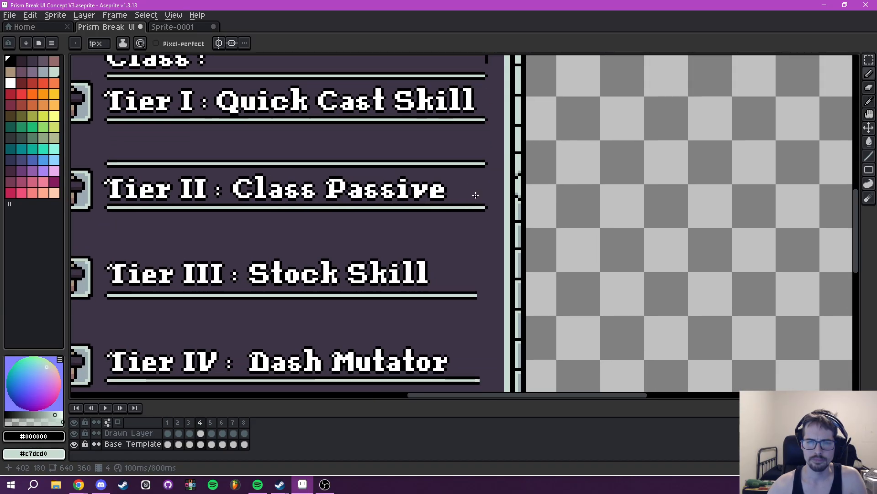
{"action": "scroll", "coordinate": [479, 197], "scroll_direction": "up", "scroll_amount": 5}
{"action": "scroll", "coordinate": [531, 128], "scroll_direction": "down", "scroll_amount": 2}
{"action": "left_click_drag", "start_coordinate": [526, 192], "coordinate": [490, 31]}
{"action": "left_click_drag", "start_coordinate": [491, 164], "coordinate": [509, 397]}
{"action": "key", "text": "m"}
{"action": "scroll", "coordinate": [470, 306], "scroll_direction": "up", "scroll_amount": 2}
{"action": "left_click_drag", "start_coordinate": [439, 193], "coordinate": [547, 230]}
{"action": "scroll", "coordinate": [537, 119], "scroll_direction": "down", "scroll_amount": 2}
{"action": "left_click_drag", "start_coordinate": [520, 113], "coordinate": [510, 92]}
{"action": "key", "text": "ctrl+v"}
{"action": "left_click_drag", "start_coordinate": [490, 225], "coordinate": [497, 276]}
- Paste the same underline end onto the shorter underlines below Tier III, lining up their tips with the rows above
{"action": "left_click_drag", "start_coordinate": [512, 337], "coordinate": [498, 149]}
{"action": "key", "text": "ctrl+v"}
{"action": "left_click_drag", "start_coordinate": [482, 226], "coordinate": [494, 262]}
{"action": "scroll", "coordinate": [531, 192], "scroll_direction": "down", "scroll_amount": 2}
{"action": "key", "text": "Return"}
{"action": "scroll", "coordinate": [523, 182], "scroll_direction": "down", "scroll_amount": 2}
{"action": "scroll", "coordinate": [525, 260], "scroll_direction": "up", "scroll_amount": 2}
{"action": "key", "text": "e"}
{"action": "scroll", "coordinate": [549, 274], "scroll_direction": "down", "scroll_amount": 2}
{"action": "scroll", "coordinate": [503, 238], "scroll_direction": "up", "scroll_amount": 4}
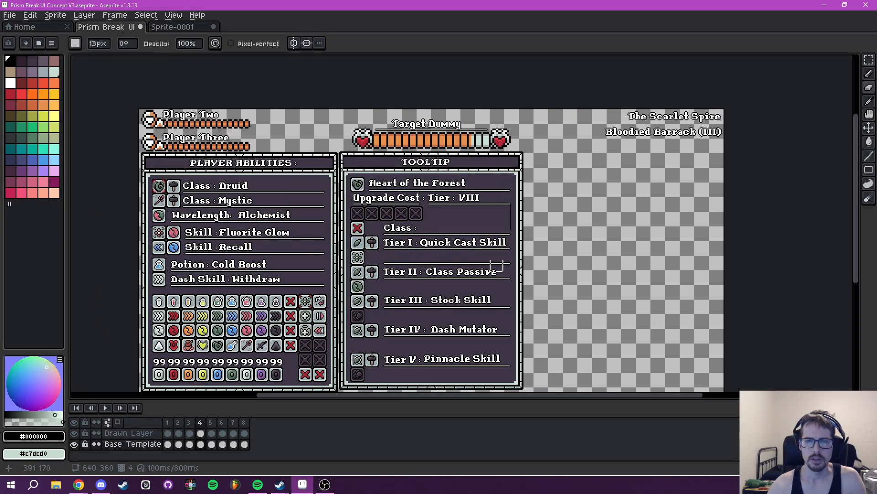
{"action": "key", "text": "i"}
{"action": "scroll", "coordinate": [478, 224], "scroll_direction": "up", "scroll_amount": 2}
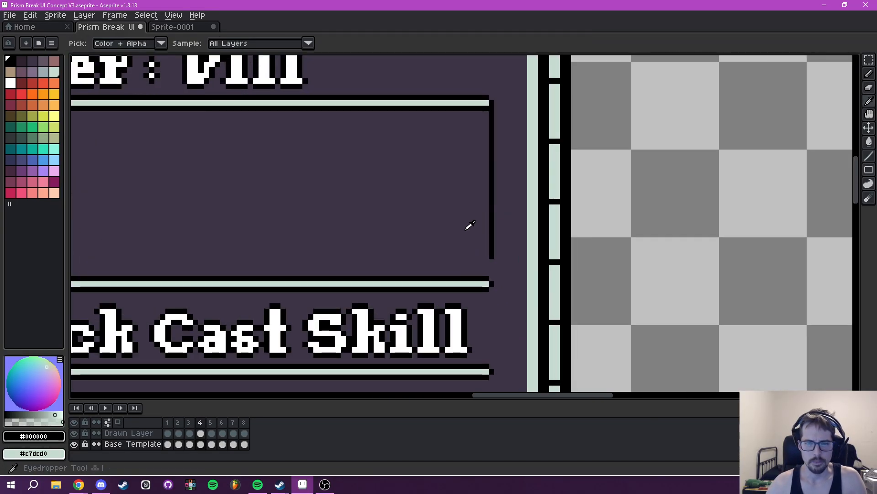
{"action": "left_click", "coordinate": [470, 226]}
{"action": "key", "text": "b"}
{"action": "left_click_drag", "start_coordinate": [495, 256], "coordinate": [467, 237]}
- Draw a black vertical guide line along the underline tips down past Tier V to check their alignment, and undo it
{"action": "key", "text": "i"}
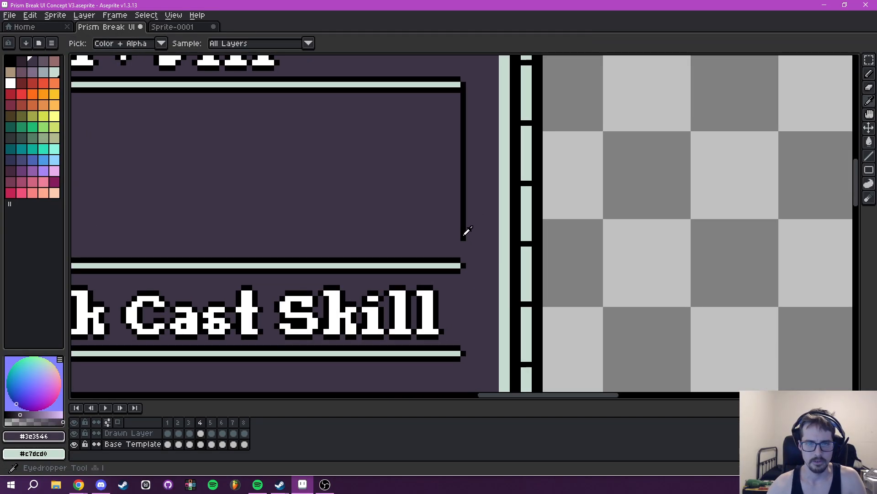
{"action": "left_click", "coordinate": [464, 235]}
{"action": "left_click_drag", "start_coordinate": [476, 283], "coordinate": [477, 174]}
{"action": "key", "text": "l"}
{"action": "left_click_drag", "start_coordinate": [462, 130], "coordinate": [463, 310]}
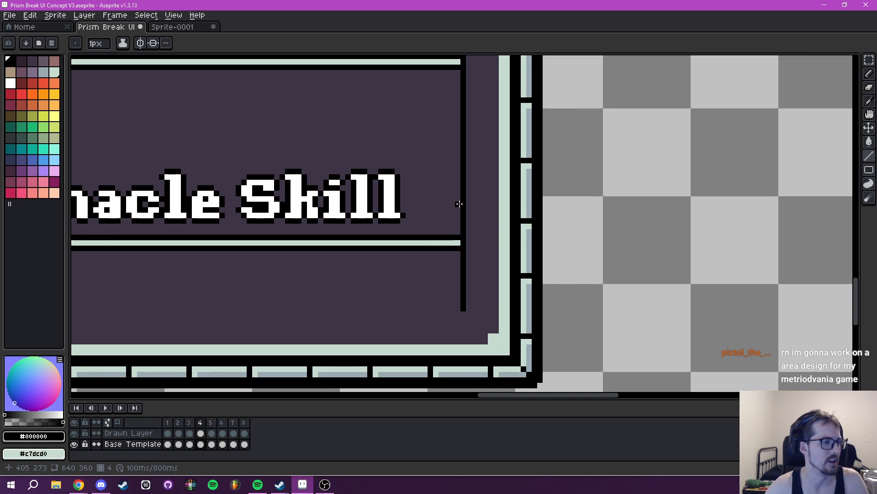
{"action": "scroll", "coordinate": [471, 187], "scroll_direction": "down", "scroll_amount": 5}
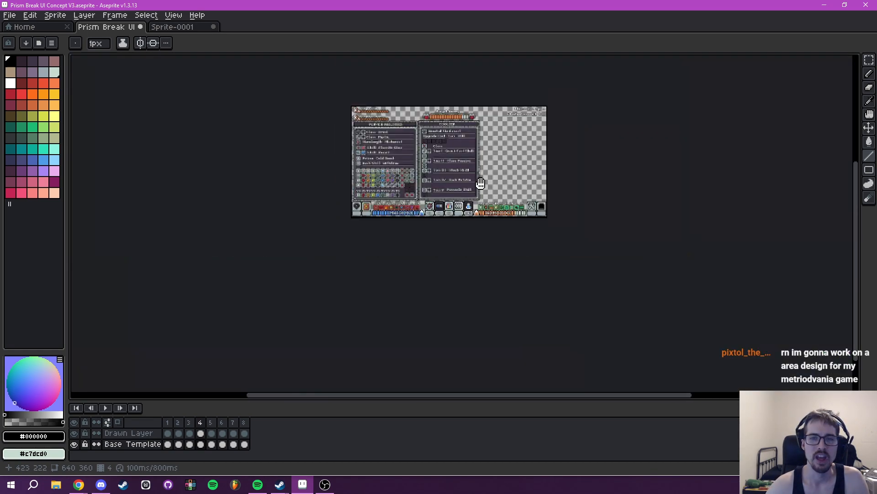
{"action": "scroll", "coordinate": [475, 176], "scroll_direction": "up", "scroll_amount": 4}
{"action": "left_click_drag", "start_coordinate": [473, 168], "coordinate": [477, 284]}
{"action": "key", "text": "ctrl+z"}
- Paint over the stray black vertical line at the end of the Class row with the background purple #3e3546
{"action": "scroll", "coordinate": [486, 218], "scroll_direction": "down", "scroll_amount": 4}
{"action": "scroll", "coordinate": [461, 228], "scroll_direction": "up", "scroll_amount": 5}
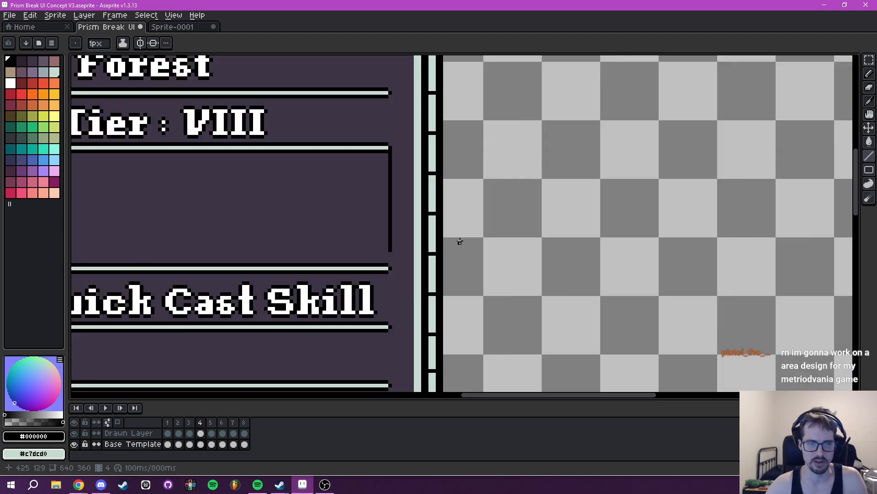
{"action": "key", "text": "i"}
{"action": "left_click", "coordinate": [453, 270]}
{"action": "key", "text": "b"}
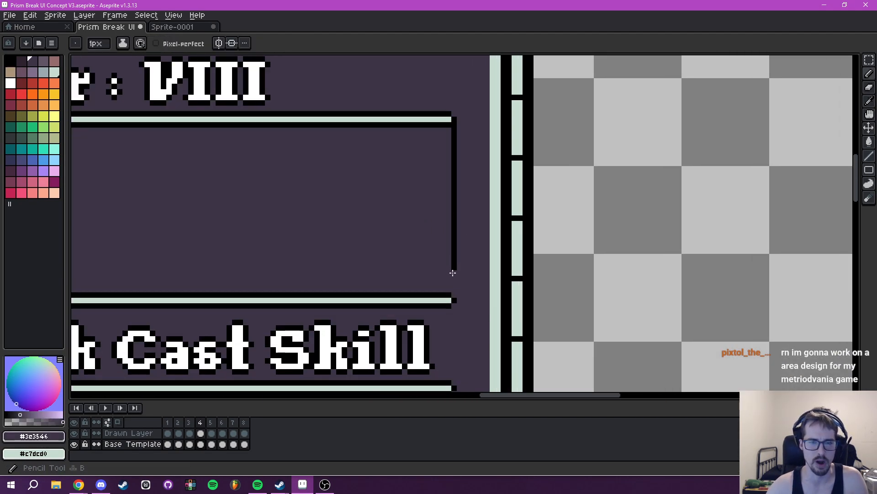
{"action": "left_click_drag", "start_coordinate": [455, 141], "coordinate": [455, 126]}
- Review the tooltip's cleaned-up underlines and icon slots from the heading down through the tiers
{"action": "scroll", "coordinate": [390, 184], "scroll_direction": "down", "scroll_amount": 2}
{"action": "left_click_drag", "start_coordinate": [383, 194], "coordinate": [548, 257]}
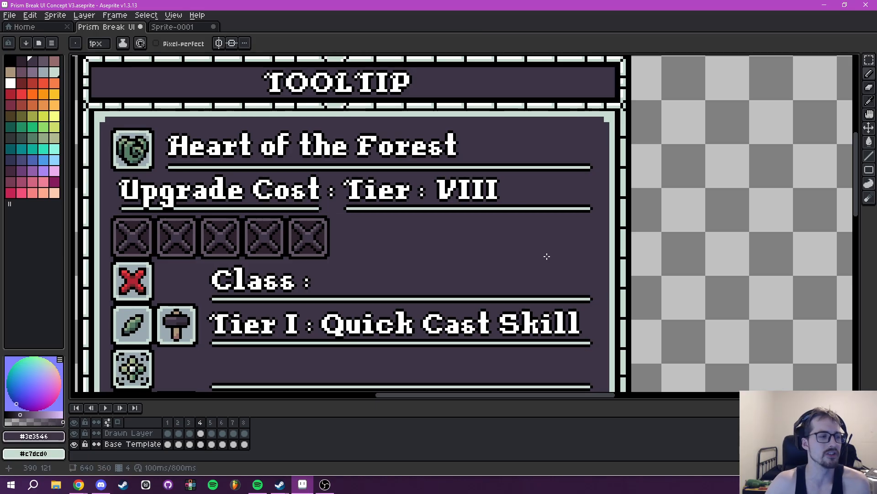
{"action": "left_click_drag", "start_coordinate": [380, 256], "coordinate": [444, 123]}
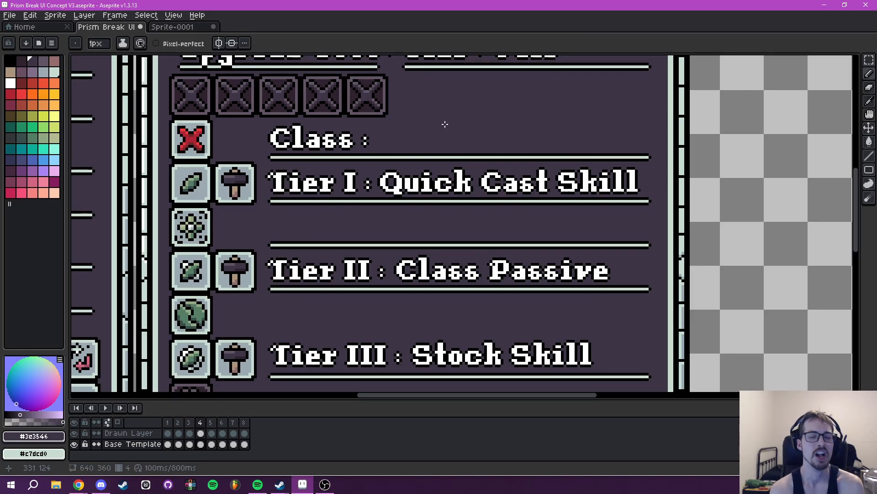
{"action": "left_click_drag", "start_coordinate": [418, 248], "coordinate": [472, 129]}
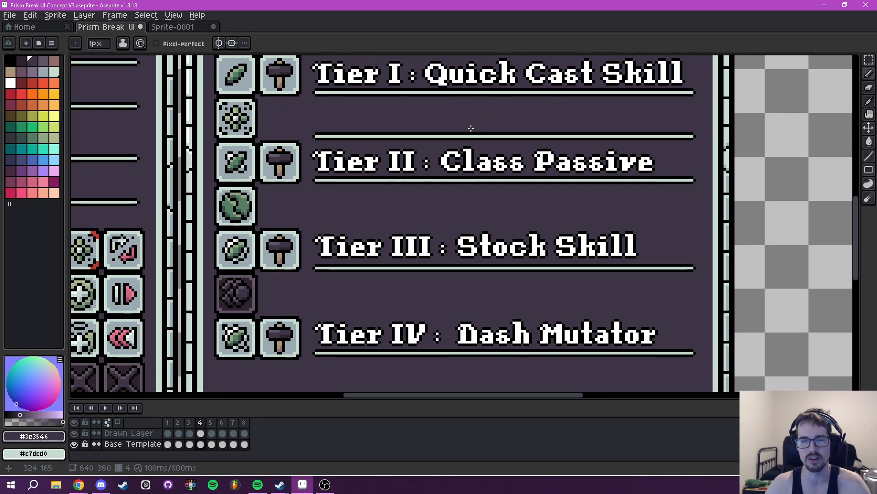
{"action": "left_click_drag", "start_coordinate": [455, 210], "coordinate": [424, 55]}
{"action": "left_click_drag", "start_coordinate": [362, 179], "coordinate": [396, 251]}
{"action": "left_click_drag", "start_coordinate": [368, 310], "coordinate": [579, 249]}
{"action": "scroll", "coordinate": [580, 250], "scroll_direction": "down", "scroll_amount": 2}
- Hide the Drawn Layer and copy a dimmed dash icon from the Player Abilities grid into the empty slot below Tier IV
{"action": "left_click_drag", "start_coordinate": [351, 263], "coordinate": [413, 264]}
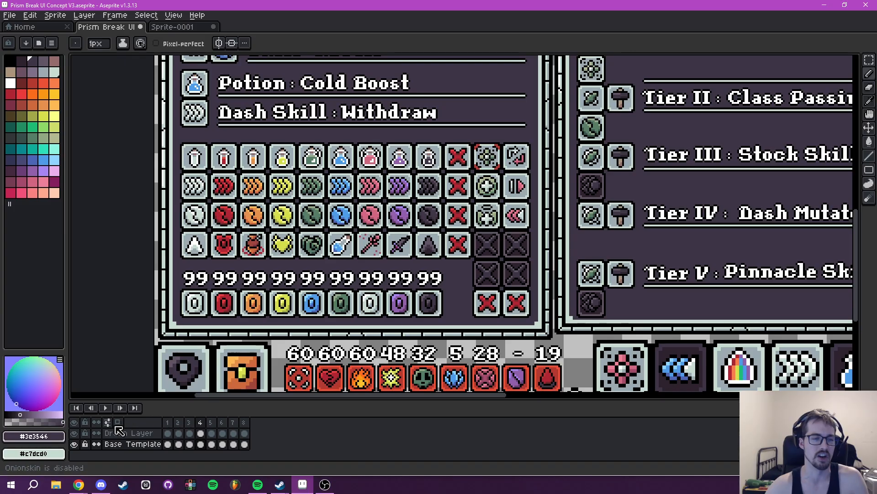
{"action": "left_click", "coordinate": [74, 432]}
{"action": "left_click_drag", "start_coordinate": [347, 218], "coordinate": [375, 273]}
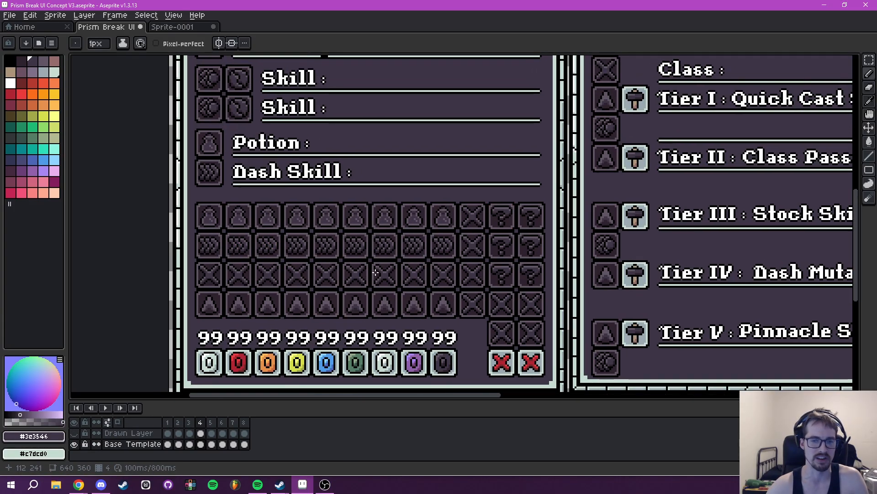
{"action": "key", "text": "m"}
{"action": "scroll", "coordinate": [375, 273], "scroll_direction": "up", "scroll_amount": 8}
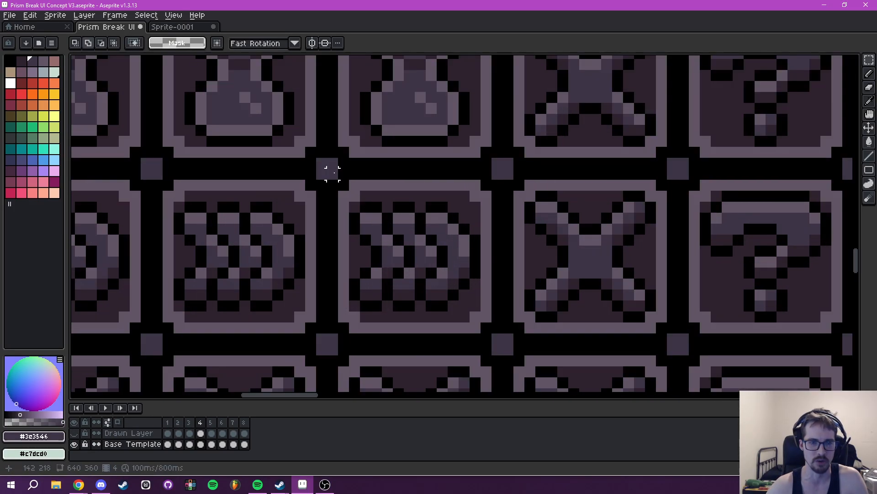
{"action": "left_click_drag", "start_coordinate": [332, 174], "coordinate": [503, 347]}
{"action": "scroll", "coordinate": [544, 288], "scroll_direction": "down", "scroll_amount": 4}
{"action": "left_click_drag", "start_coordinate": [569, 270], "coordinate": [394, 234]}
{"action": "key", "text": "ctrl+c"}
{"action": "key", "text": "ctrl+v"}
{"action": "left_click_drag", "start_coordinate": [338, 250], "coordinate": [581, 225]}
{"action": "left_click", "coordinate": [736, 222]}
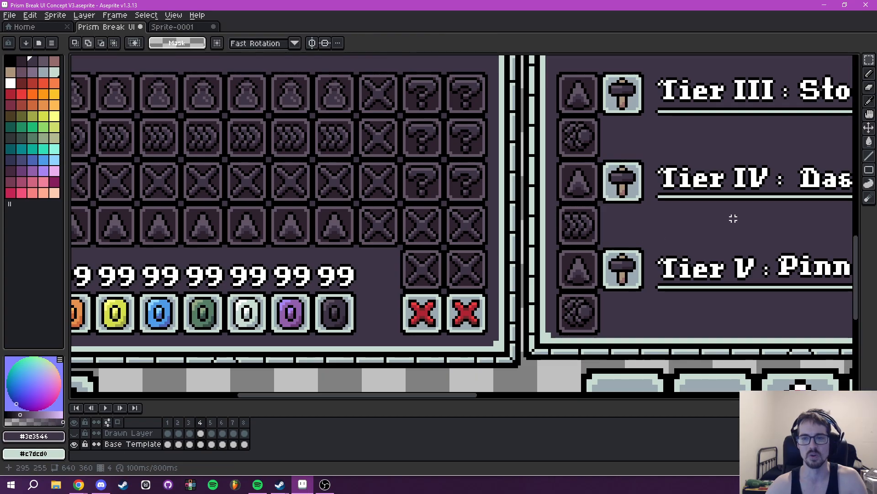
- Examine the base template's placeholder icons in the Player Abilities grid and the tooltip's tier rows
{"action": "scroll", "coordinate": [737, 222], "scroll_direction": "down", "scroll_amount": 4}
{"action": "scroll", "coordinate": [563, 241], "scroll_direction": "up", "scroll_amount": 2}
{"action": "scroll", "coordinate": [543, 242], "scroll_direction": "down", "scroll_amount": 2}
{"action": "scroll", "coordinate": [519, 245], "scroll_direction": "up", "scroll_amount": 2}
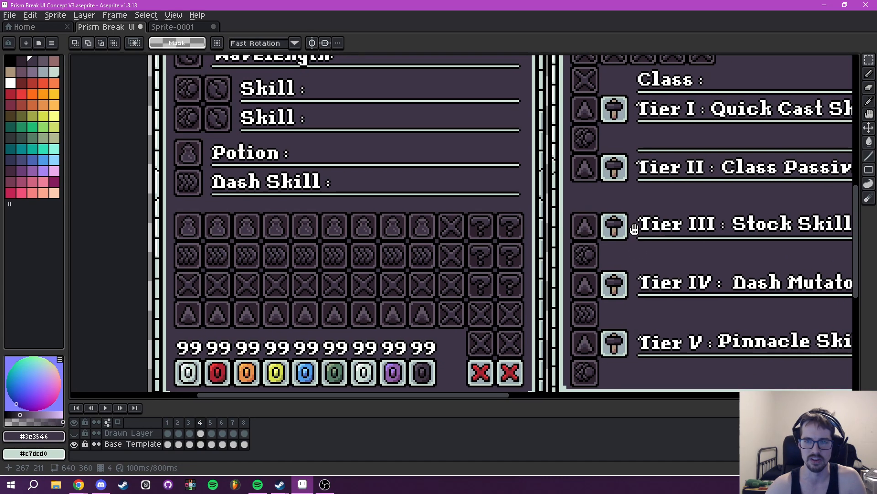
{"action": "left_click_drag", "start_coordinate": [635, 229], "coordinate": [630, 228]}
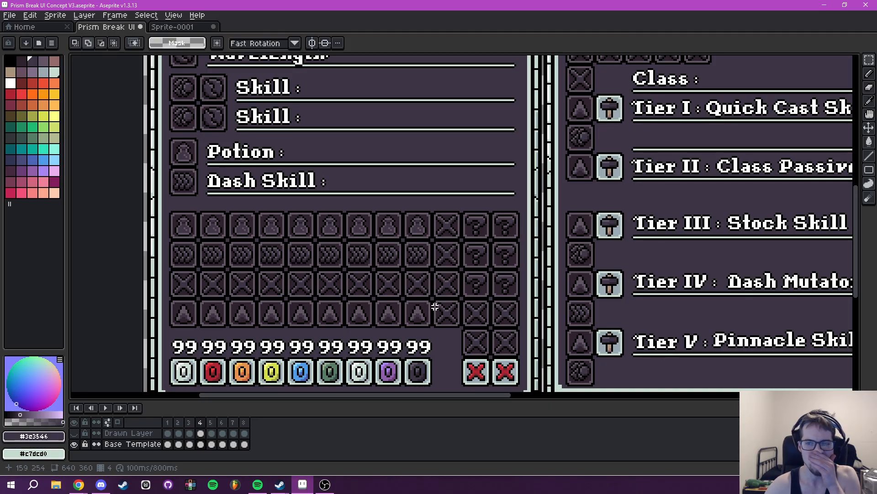
{"action": "left_click_drag", "start_coordinate": [701, 169], "coordinate": [529, 176]}
{"action": "left_click_drag", "start_coordinate": [475, 168], "coordinate": [403, 187]}
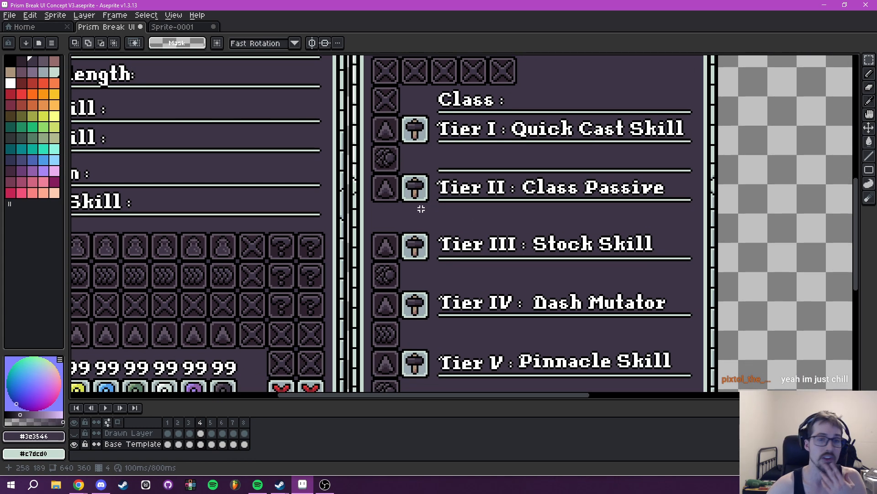
{"action": "left_click_drag", "start_coordinate": [423, 213], "coordinate": [427, 265]}
{"action": "scroll", "coordinate": [521, 235], "scroll_direction": "down", "scroll_amount": 2}
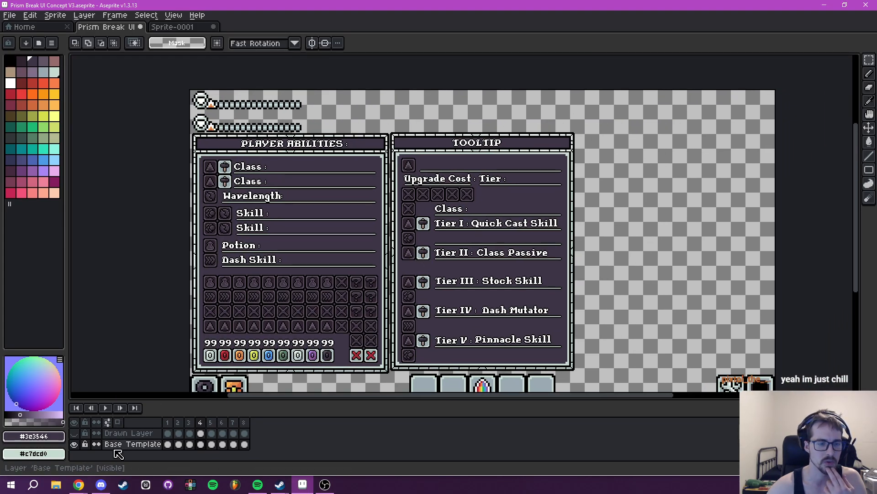
- Show the Drawn Layer again over the base template
{"action": "left_click", "coordinate": [73, 433]}
{"action": "left_click_drag", "start_coordinate": [450, 308], "coordinate": [430, 296]}
{"action": "scroll", "coordinate": [439, 272], "scroll_direction": "up", "scroll_amount": 2}
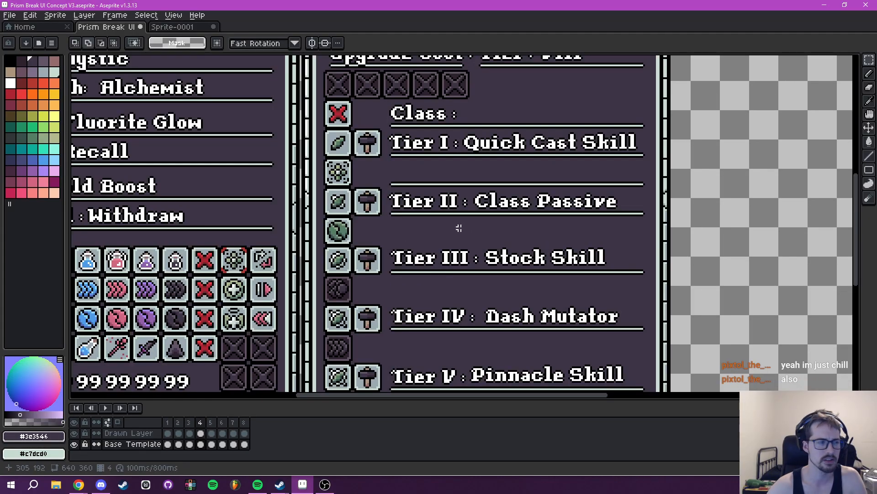
{"action": "scroll", "coordinate": [410, 191], "scroll_direction": "up", "scroll_amount": 2}
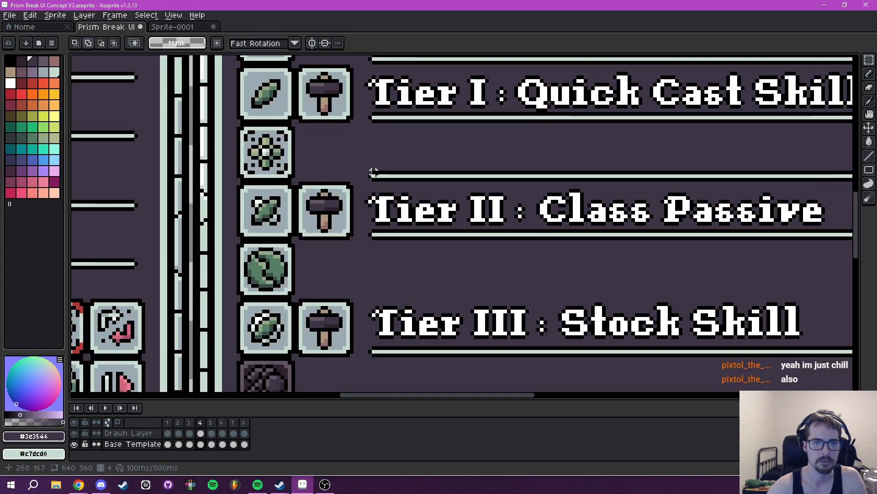
- Copy the 141 by 3 pixel underline above Tier II and place the copy above Tier III at position 267, 198
{"action": "left_click_drag", "start_coordinate": [368, 172], "coordinate": [725, 179]}
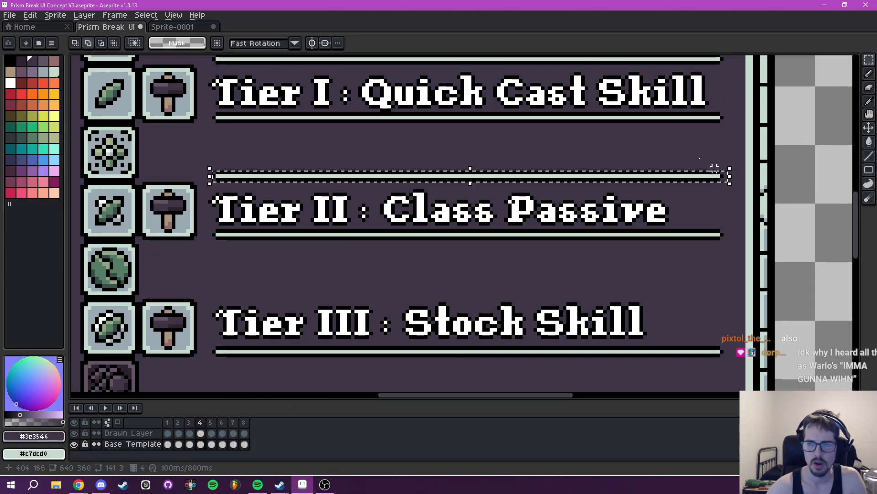
{"action": "left_click_drag", "start_coordinate": [624, 143], "coordinate": [674, 136]}
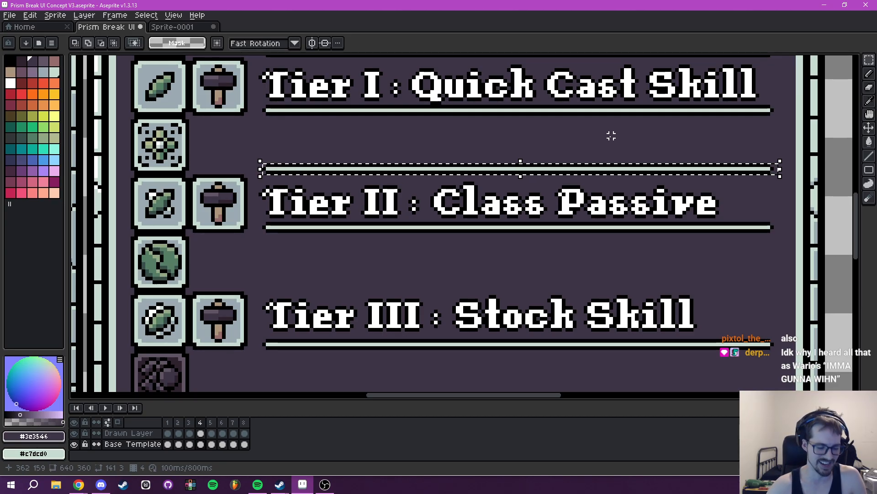
{"action": "key", "text": "ctrl+v"}
{"action": "left_click_drag", "start_coordinate": [261, 191], "coordinate": [300, 187]}
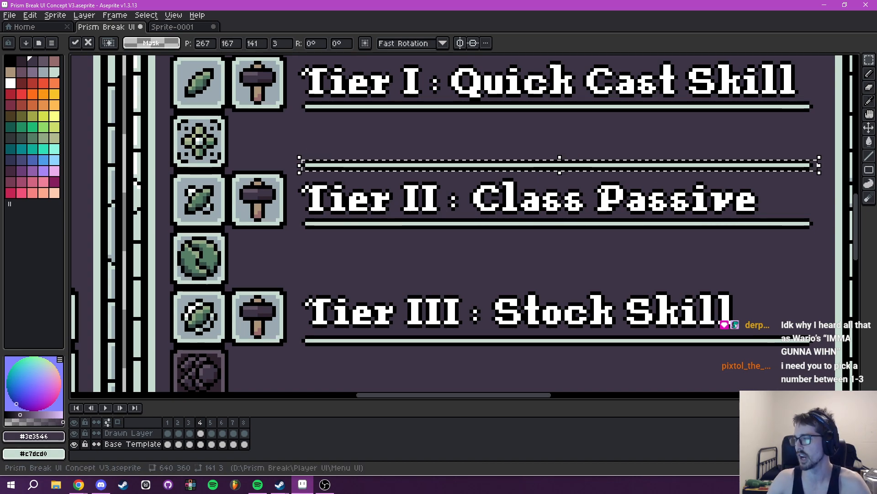
{"action": "left_click_drag", "start_coordinate": [400, 253], "coordinate": [446, 328]}
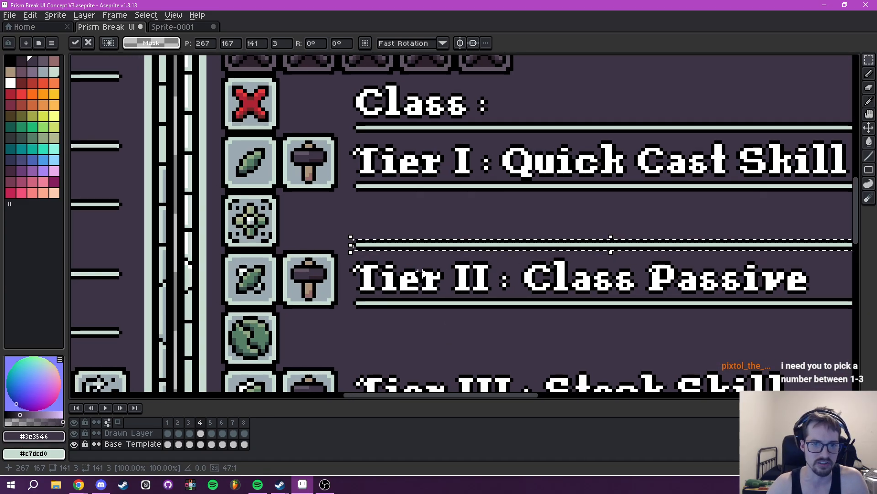
{"action": "left_click_drag", "start_coordinate": [430, 261], "coordinate": [378, 294]}
{"action": "key", "text": "Return"}
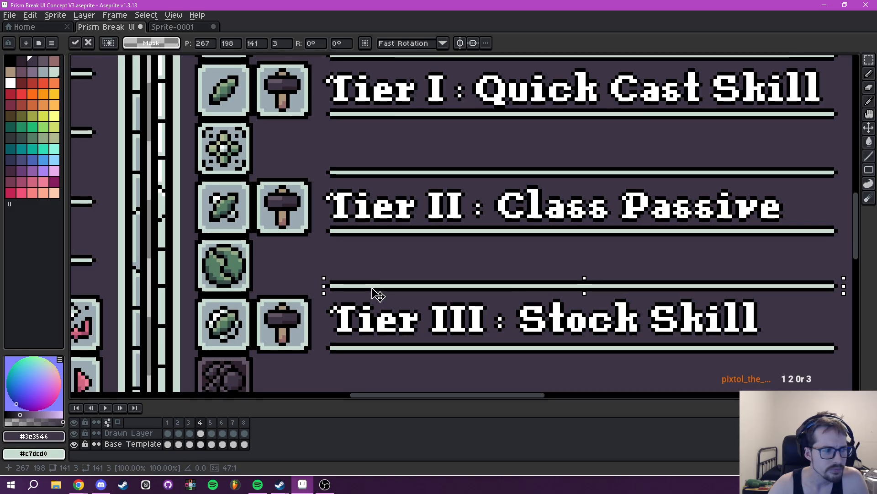
{"action": "left_click", "coordinate": [423, 278]}
- Compare the spacing of the new underline above Tier III with the underlines of the Class, Tier I and Tier II rows
{"action": "left_click_drag", "start_coordinate": [423, 278], "coordinate": [435, 273]}
{"action": "scroll", "coordinate": [345, 227], "scroll_direction": "up", "scroll_amount": 1}
{"action": "scroll", "coordinate": [345, 226], "scroll_direction": "down", "scroll_amount": 2}
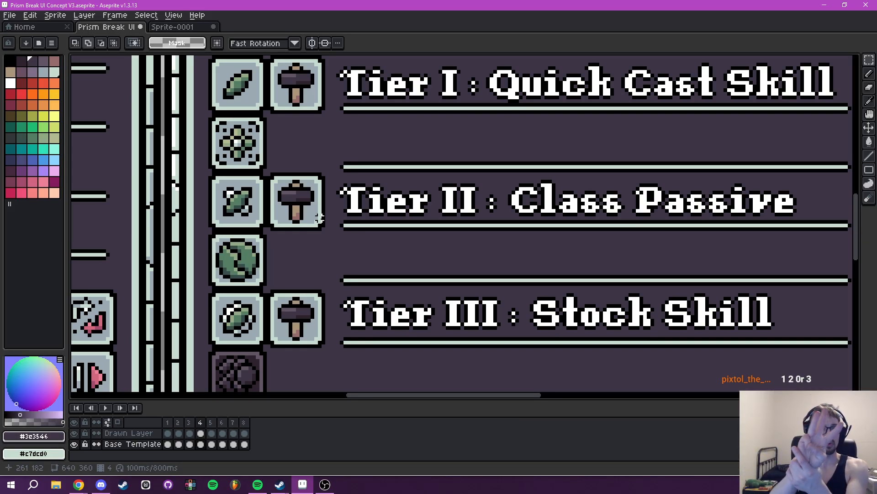
{"action": "left_click_drag", "start_coordinate": [480, 218], "coordinate": [490, 279]}
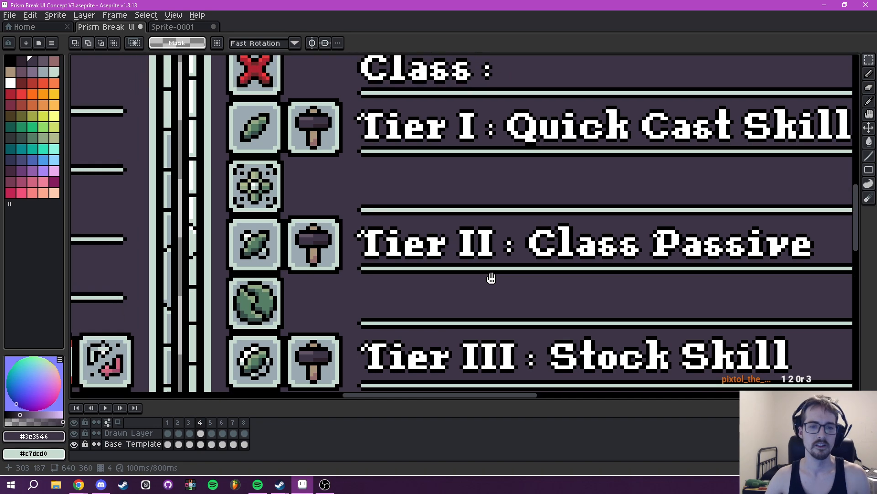
{"action": "scroll", "coordinate": [392, 261], "scroll_direction": "up", "scroll_amount": 2}
{"action": "left_click_drag", "start_coordinate": [467, 349], "coordinate": [467, 381]}
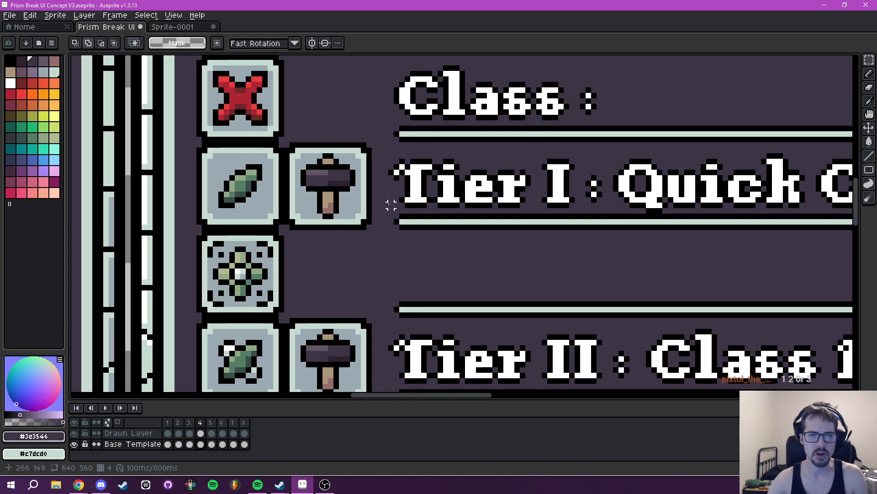
{"action": "left_click_drag", "start_coordinate": [396, 211], "coordinate": [365, 215]}
{"action": "scroll", "coordinate": [430, 172], "scroll_direction": "down", "scroll_amount": 5}
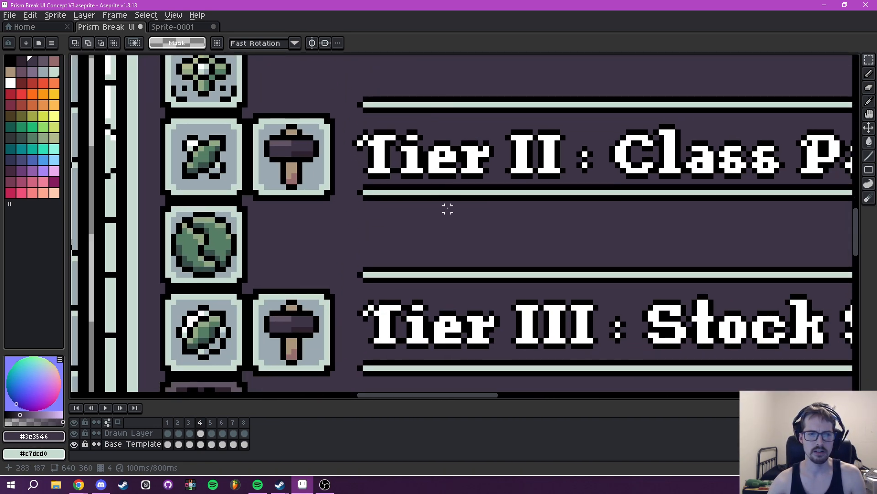
{"action": "scroll", "coordinate": [470, 218], "scroll_direction": "down", "scroll_amount": 1}
{"action": "scroll", "coordinate": [469, 224], "scroll_direction": "down", "scroll_amount": 4}
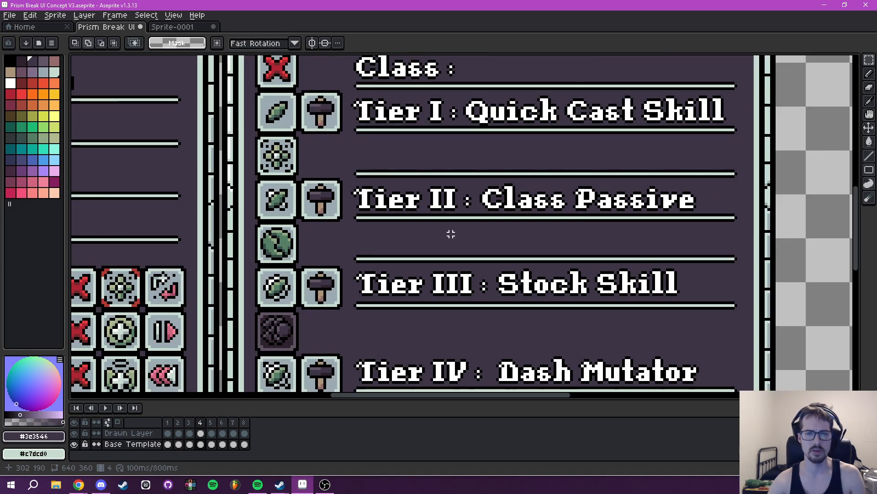
- Examine the tooltip's row and underline spacing from the upgrade cost slots down to Tier V
{"action": "scroll", "coordinate": [472, 241], "scroll_direction": "up", "scroll_amount": 4}
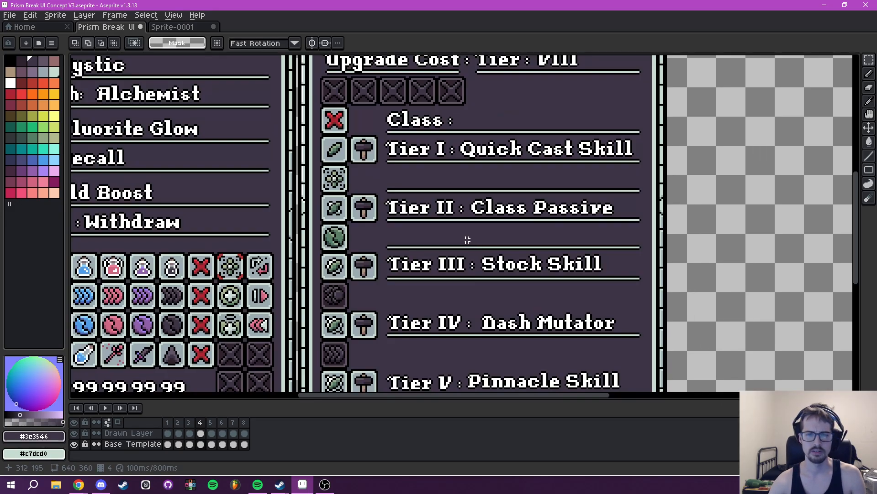
{"action": "scroll", "coordinate": [389, 231], "scroll_direction": "up", "scroll_amount": 1}
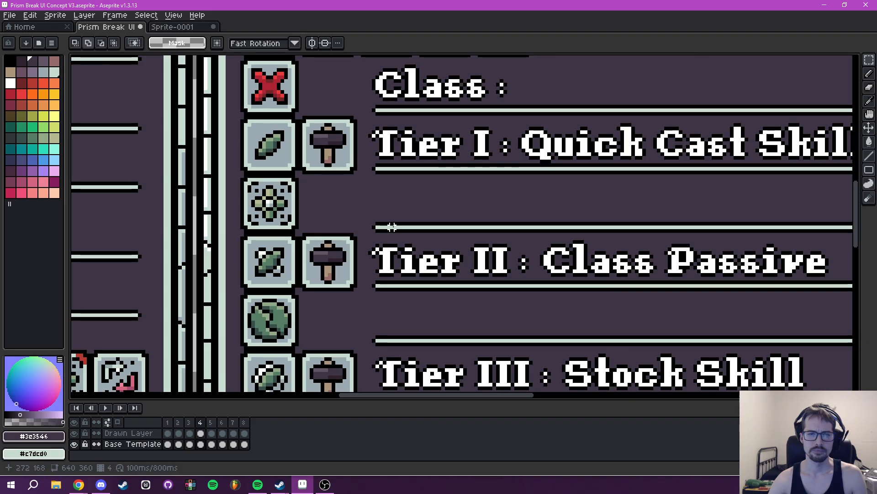
{"action": "left_click_drag", "start_coordinate": [495, 202], "coordinate": [407, 220]}
{"action": "scroll", "coordinate": [359, 196], "scroll_direction": "down", "scroll_amount": 5}
{"action": "scroll", "coordinate": [398, 222], "scroll_direction": "up", "scroll_amount": 2}
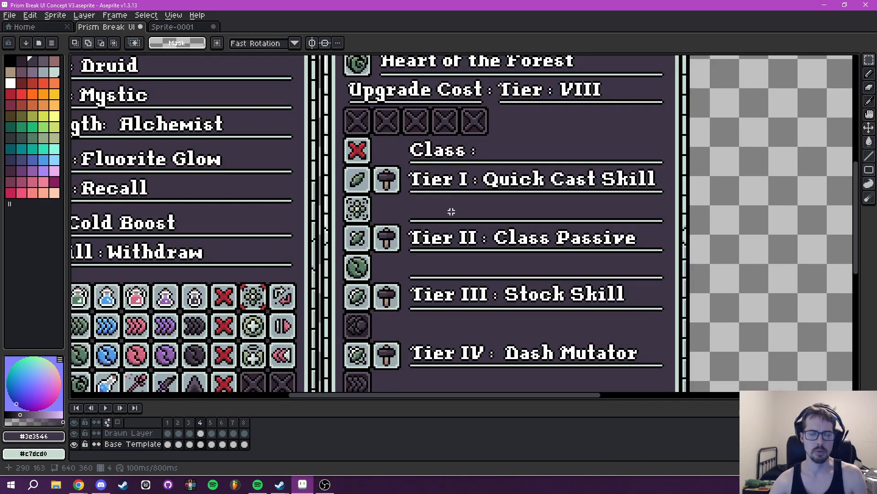
{"action": "scroll", "coordinate": [430, 215], "scroll_direction": "down", "scroll_amount": 2}
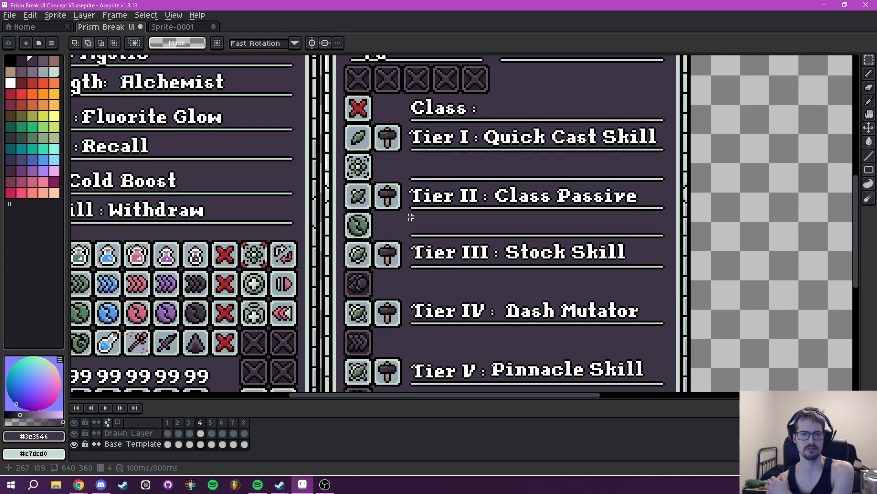
{"action": "scroll", "coordinate": [443, 236], "scroll_direction": "down", "scroll_amount": 1}
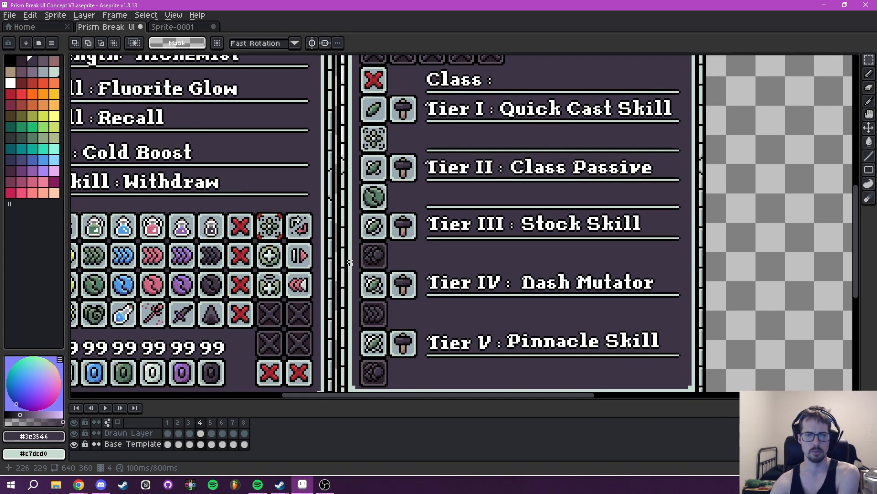
{"action": "scroll", "coordinate": [401, 232], "scroll_direction": "down", "scroll_amount": 2}
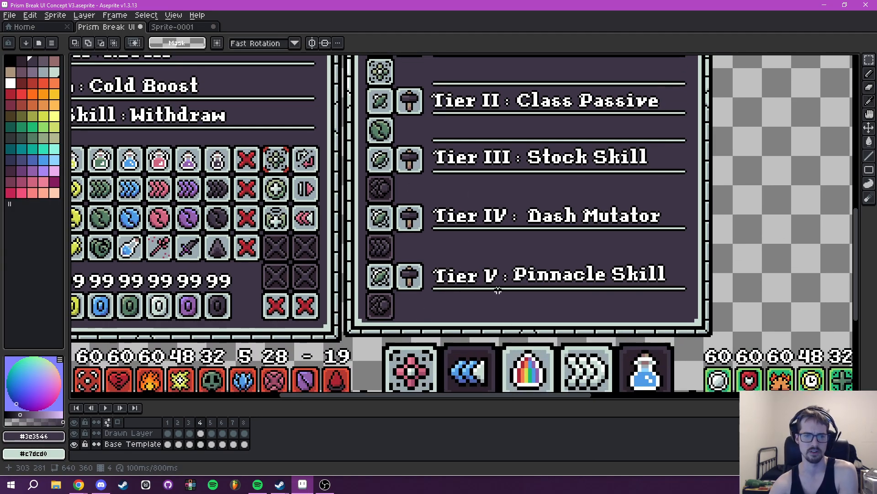
- Examine the spacing of the tooltip's rows from the upgrade cost slots and Class row down to Tier V
{"action": "scroll", "coordinate": [497, 289], "scroll_direction": "down", "scroll_amount": 3}
{"action": "scroll", "coordinate": [475, 265], "scroll_direction": "up", "scroll_amount": 2}
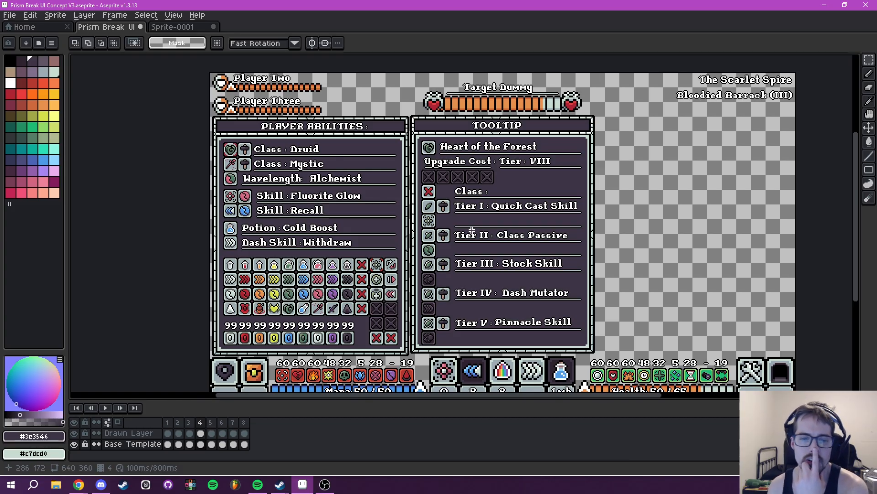
{"action": "scroll", "coordinate": [456, 334], "scroll_direction": "up", "scroll_amount": 3}
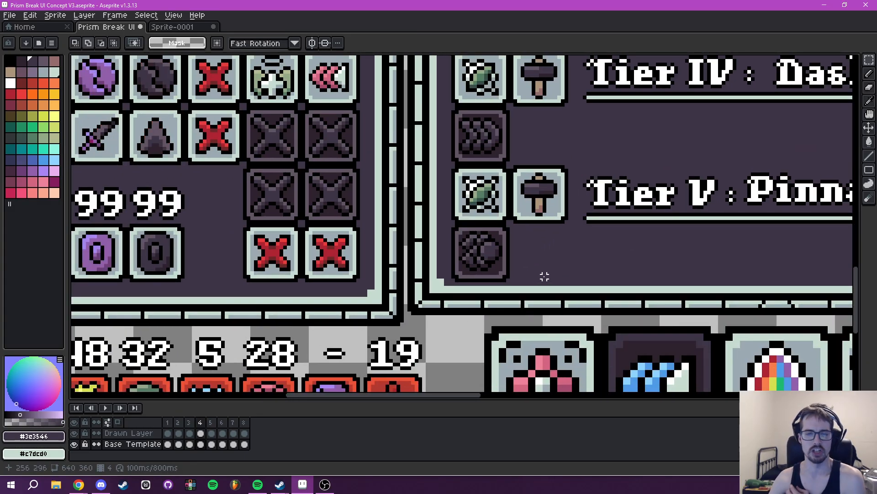
{"action": "scroll", "coordinate": [545, 277], "scroll_direction": "down", "scroll_amount": 3}
{"action": "left_click_drag", "start_coordinate": [586, 210], "coordinate": [503, 360]}
{"action": "left_click_drag", "start_coordinate": [495, 127], "coordinate": [450, 223]}
{"action": "scroll", "coordinate": [448, 224], "scroll_direction": "up", "scroll_amount": 3}
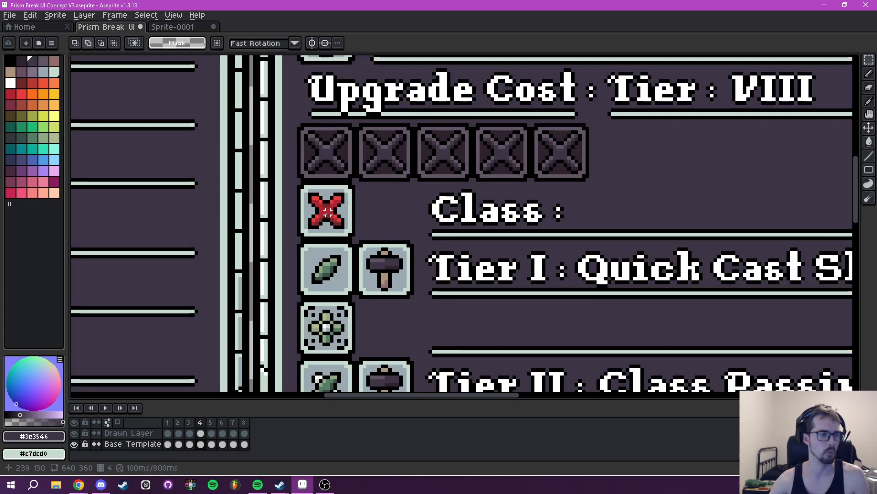
{"action": "left_click_drag", "start_coordinate": [326, 211], "coordinate": [413, 229]}
{"action": "scroll", "coordinate": [413, 229], "scroll_direction": "up", "scroll_amount": 1}
- Hide the Drawn Layer and delete the whole Class row from the Base Template's tooltip
{"action": "left_click", "coordinate": [74, 433]}
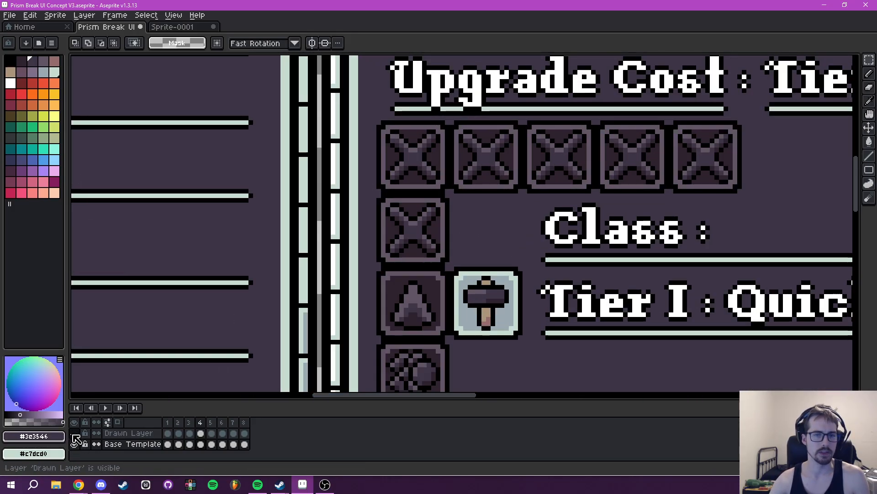
{"action": "left_click_drag", "start_coordinate": [379, 196], "coordinate": [777, 262]}
{"action": "key", "text": "Delete"}
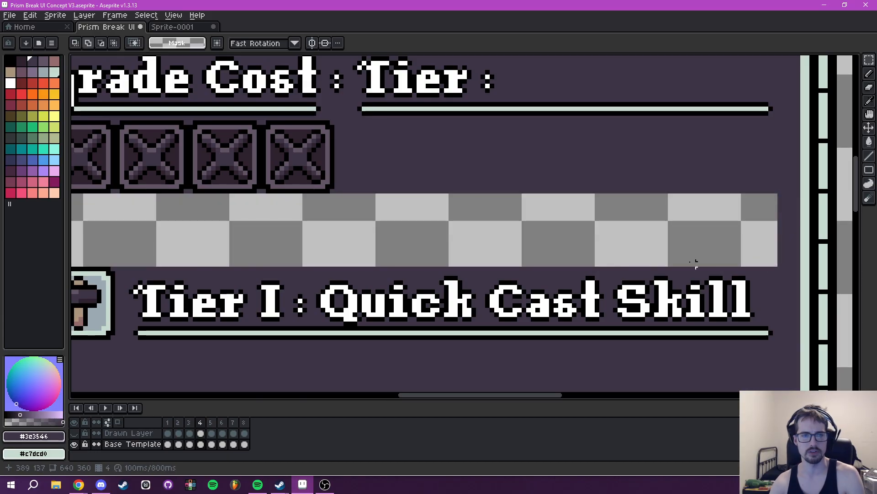
- Fill the transparent gap left by the Class row with the background color #3e3546
{"action": "scroll", "coordinate": [464, 212], "scroll_direction": "down", "scroll_amount": 2}
{"action": "scroll", "coordinate": [721, 204], "scroll_direction": "up", "scroll_amount": 1}
{"action": "key", "text": "g"}
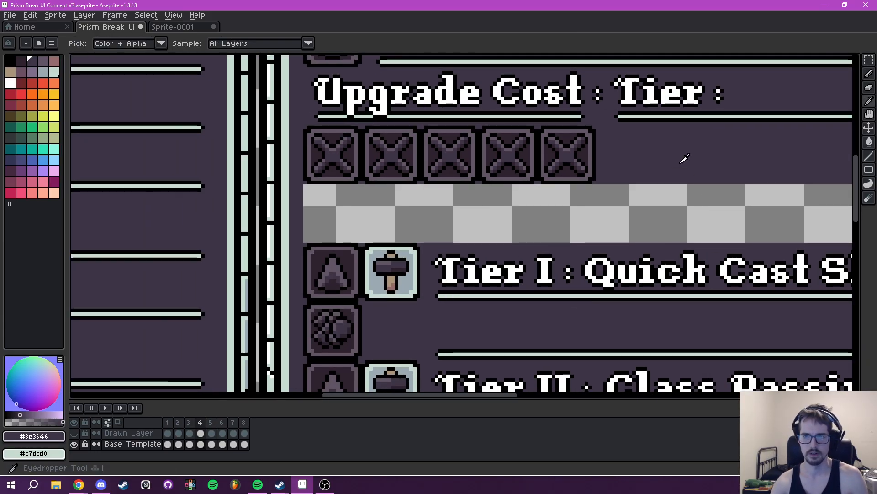
{"action": "left_click", "coordinate": [658, 213]}
{"action": "scroll", "coordinate": [658, 214], "scroll_direction": "down", "scroll_amount": 2}
{"action": "left_click_drag", "start_coordinate": [632, 258], "coordinate": [537, 97]}
{"action": "left_click_drag", "start_coordinate": [530, 208], "coordinate": [530, 180]}
- Select the 179 by 145 pixel block of Tier I to Tier V rows and move it up toward the upgrade cost slots
{"action": "key", "text": "m"}
{"action": "left_click_drag", "start_coordinate": [461, 69], "coordinate": [472, 204]}
{"action": "scroll", "coordinate": [472, 202], "scroll_direction": "up", "scroll_amount": 2}
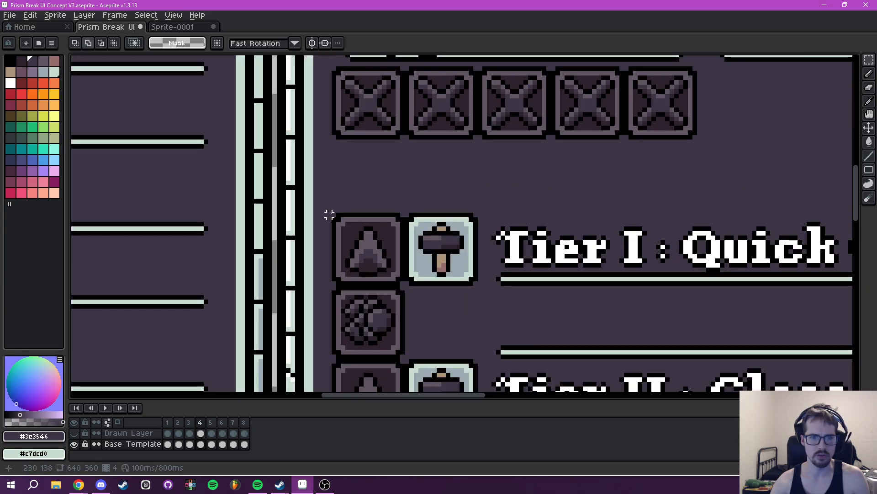
{"action": "left_click_drag", "start_coordinate": [339, 215], "coordinate": [706, 299]}
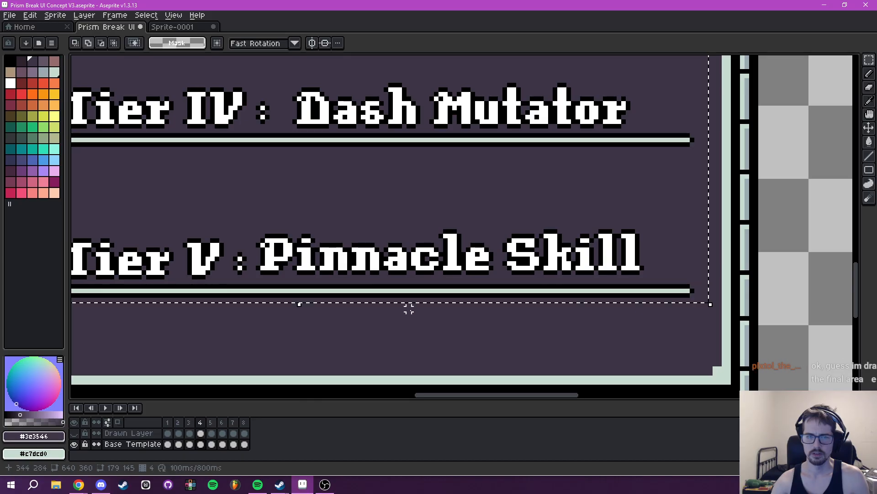
{"action": "left_click_drag", "start_coordinate": [403, 309], "coordinate": [757, 274]}
{"action": "left_click_drag", "start_coordinate": [505, 288], "coordinate": [550, 303]}
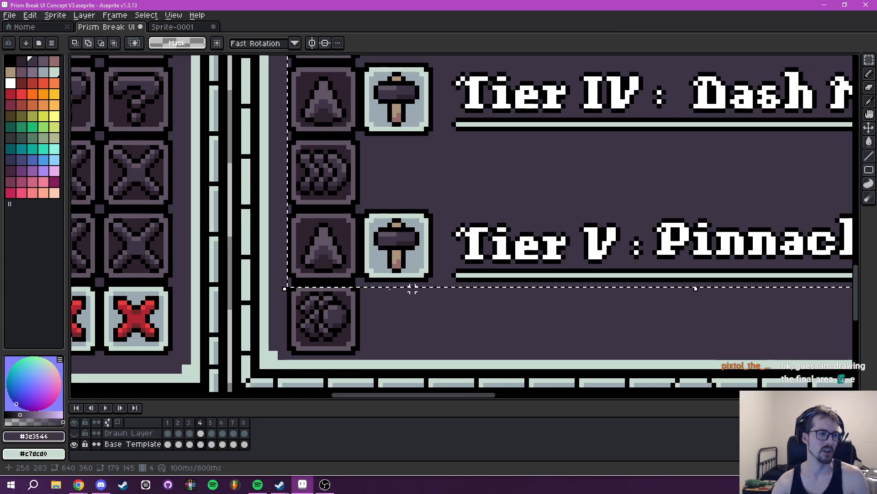
{"action": "scroll", "coordinate": [463, 295], "scroll_direction": "down", "scroll_amount": 2}
{"action": "left_click_drag", "start_coordinate": [464, 295], "coordinate": [442, 397]}
{"action": "scroll", "coordinate": [462, 311], "scroll_direction": "up", "scroll_amount": 2}
{"action": "left_click_drag", "start_coordinate": [439, 243], "coordinate": [453, 355]}
{"action": "left_click_drag", "start_coordinate": [402, 155], "coordinate": [402, 130]}
{"action": "left_click_drag", "start_coordinate": [506, 186], "coordinate": [516, 236]}
{"action": "key", "text": "ctrl+d"}
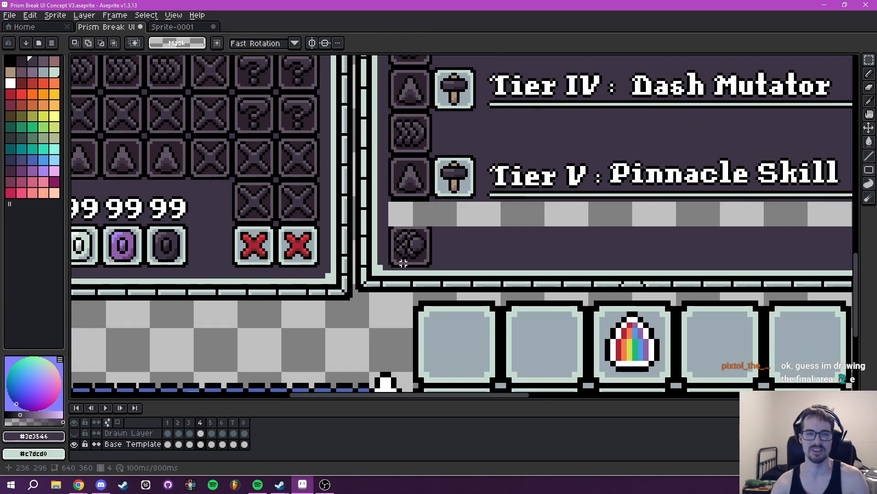
- Move the 16 by 16 pixel placeholder icon below Tier V up to position 231, 279
{"action": "scroll", "coordinate": [398, 264], "scroll_direction": "up", "scroll_amount": 2}
{"action": "left_click_drag", "start_coordinate": [384, 192], "coordinate": [457, 265]}
{"action": "key", "text": "Up"}
{"action": "key", "text": "Up"}
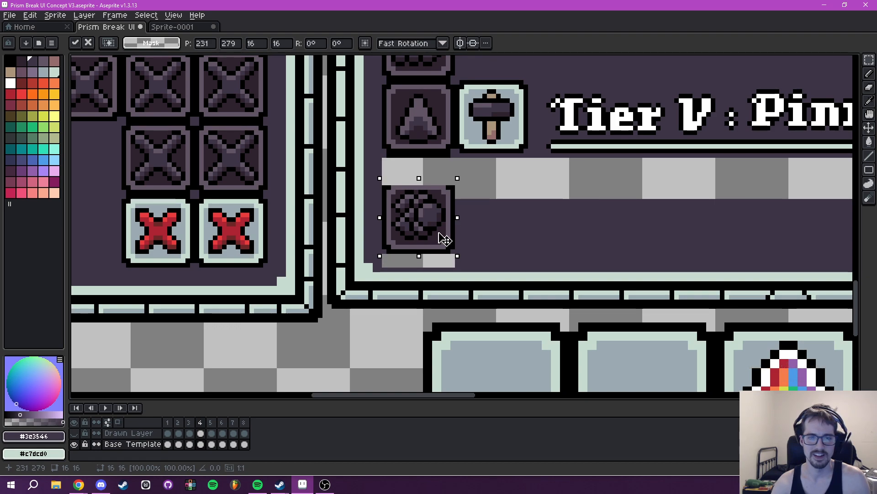
{"action": "key", "text": "ctrl+d"}
- Fill the transparent gap beneath the moved bottom placeholder icon with the background color #3e3546
{"action": "left_click_drag", "start_coordinate": [389, 255], "coordinate": [402, 255]}
{"action": "key", "text": "b"}
{"action": "scroll", "coordinate": [402, 255], "scroll_direction": "up", "scroll_amount": 2}
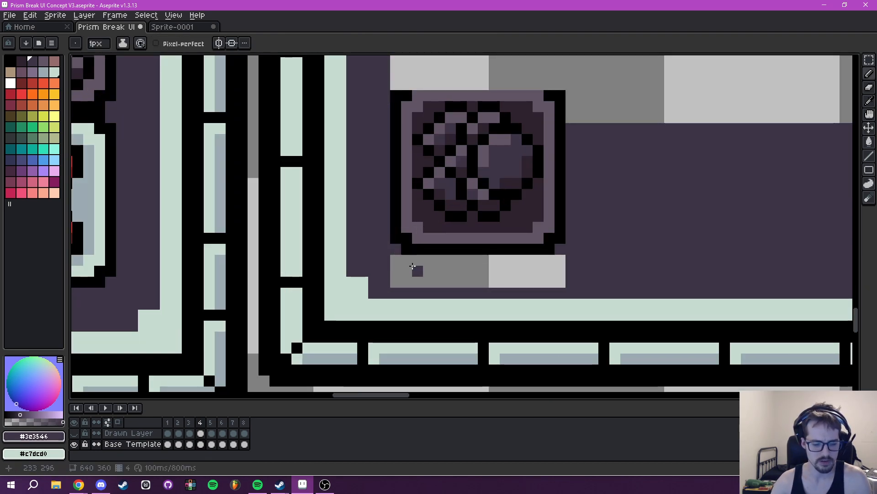
{"action": "left_click", "coordinate": [431, 231], "text": "alt"}
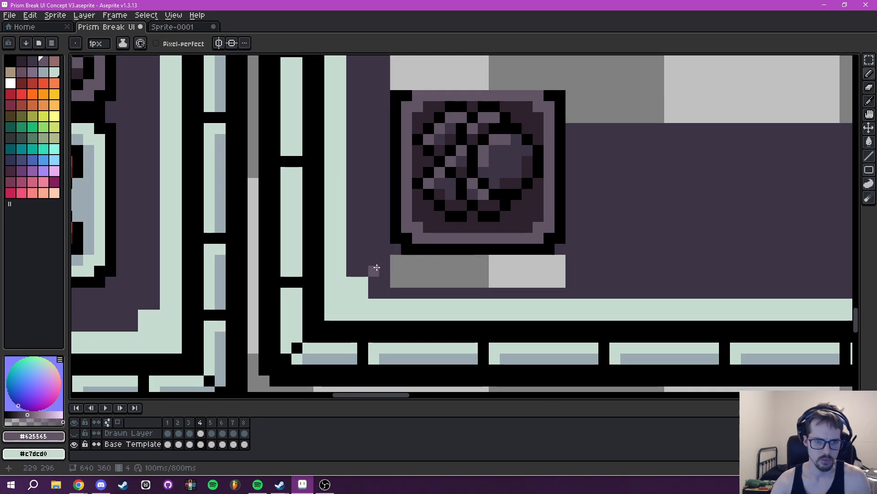
{"action": "left_click_drag", "start_coordinate": [495, 279], "coordinate": [471, 279]}
{"action": "left_click", "coordinate": [346, 242], "text": "alt"}
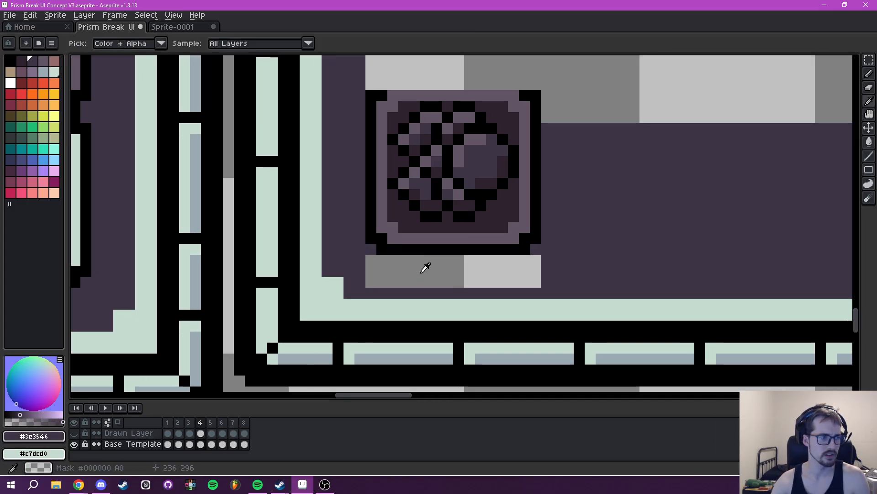
{"action": "key", "text": "g"}
{"action": "left_click", "coordinate": [435, 278]}
- Draw a black 1-pixel line along the top edge of the placeholder icon below Tier V
{"action": "scroll", "coordinate": [506, 208], "scroll_direction": "down", "scroll_amount": 2}
{"action": "mouse_move", "coordinate": [506, 208]}
{"action": "left_mouse_down"}
{"action": "mouse_move", "coordinate": [385, 297]}
{"action": "mouse_move", "coordinate": [448, 297]}
{"action": "left_mouse_up"}
{"action": "scroll", "coordinate": [402, 299], "scroll_direction": "up", "scroll_amount": 1}
{"action": "left_click", "coordinate": [379, 271], "text": "alt"}
{"action": "key", "text": "b"}
{"action": "left_click_drag", "start_coordinate": [369, 265], "coordinate": [303, 264]}
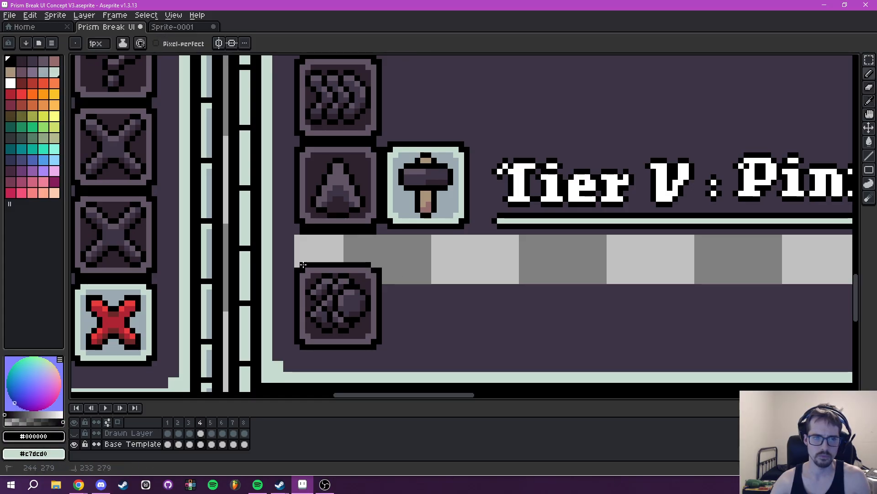
{"action": "scroll", "coordinate": [423, 247], "scroll_direction": "down", "scroll_amount": 5}
{"action": "scroll", "coordinate": [427, 260], "scroll_direction": "up", "scroll_amount": 7}
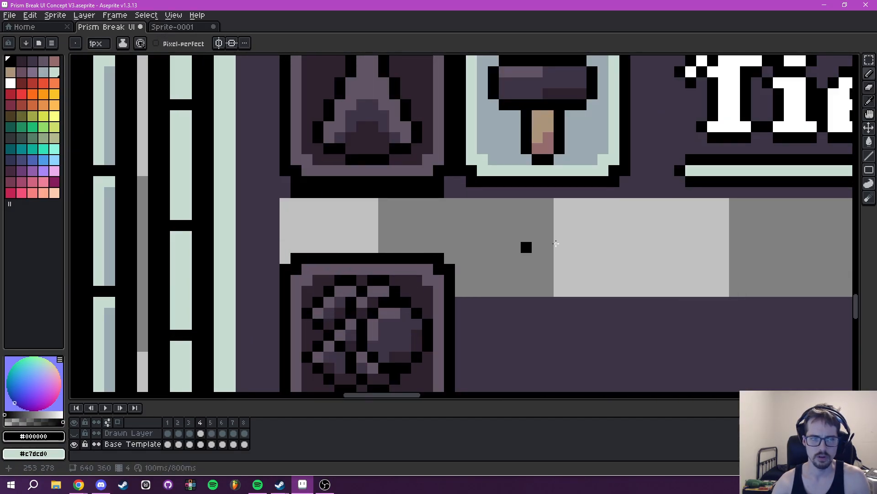
- Select the 178 by 145 pixel block of Tier I to Tier V rows and move it down to position 231, 135
{"action": "scroll", "coordinate": [527, 248], "scroll_direction": "down", "scroll_amount": 9}
{"action": "mouse_move", "coordinate": [494, 199]}
{"action": "left_mouse_down"}
{"action": "mouse_move", "coordinate": [556, 239]}
{"action": "mouse_move", "coordinate": [564, 257]}
{"action": "left_mouse_up"}
{"action": "key", "text": "m"}
{"action": "left_click_drag", "start_coordinate": [435, 256], "coordinate": [479, 385]}
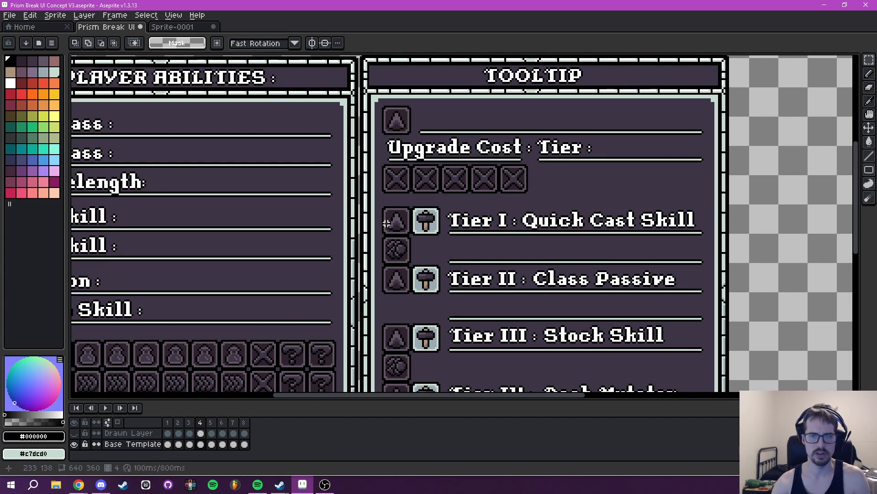
{"action": "scroll", "coordinate": [387, 222], "scroll_direction": "up", "scroll_amount": 3}
{"action": "left_click_drag", "start_coordinate": [377, 188], "coordinate": [765, 206]}
{"action": "left_click_drag", "start_coordinate": [310, 218], "coordinate": [676, 257]}
{"action": "left_click_drag", "start_coordinate": [366, 216], "coordinate": [363, 237]}
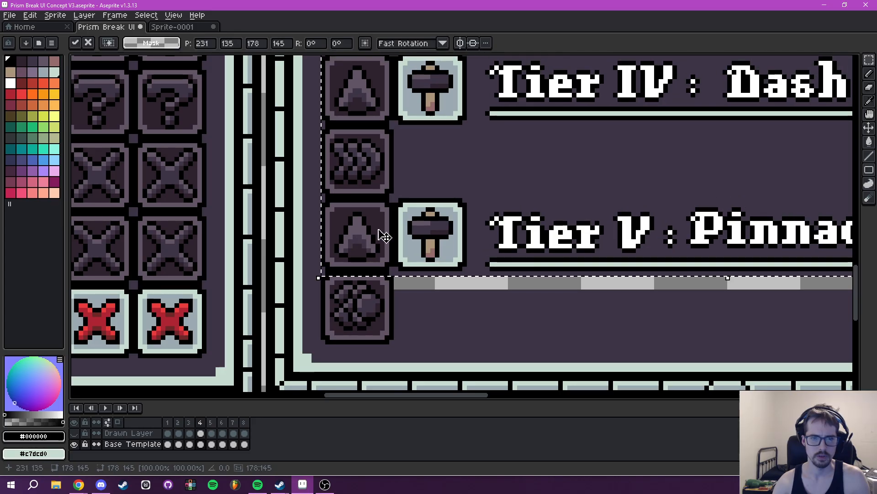
{"action": "scroll", "coordinate": [509, 212], "scroll_direction": "down", "scroll_amount": 3}
{"action": "left_click_drag", "start_coordinate": [541, 180], "coordinate": [440, 351]}
{"action": "left_click_drag", "start_coordinate": [414, 170], "coordinate": [419, 243]}
{"action": "key", "text": "ctrl+d"}
- Fill the transparent gap above the Tier I row with the background color #3e3546
{"action": "left_click_drag", "start_coordinate": [476, 212], "coordinate": [428, 250]}
{"action": "key", "text": "i"}
{"action": "left_click", "coordinate": [475, 230]}
{"action": "key", "text": "g"}
{"action": "left_click", "coordinate": [478, 243]}
{"action": "left_click_drag", "start_coordinate": [485, 237], "coordinate": [478, 210]}
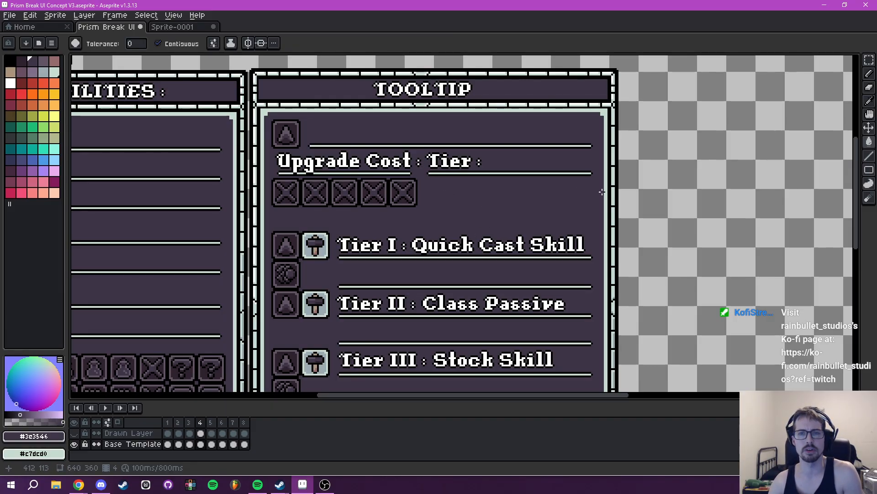
- Insert the text "Adventurer" at font size 16 in white (Idx-10)
{"action": "left_click_drag", "start_coordinate": [575, 199], "coordinate": [534, 225]}
{"action": "left_click_drag", "start_coordinate": [461, 213], "coordinate": [468, 209]}
{"action": "type", "text": "t"}
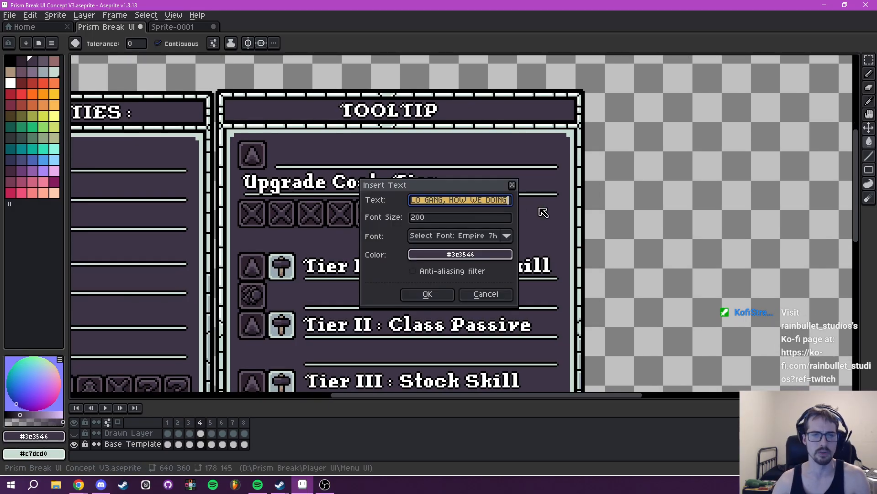
{"action": "type", "text": "Adventurer"}
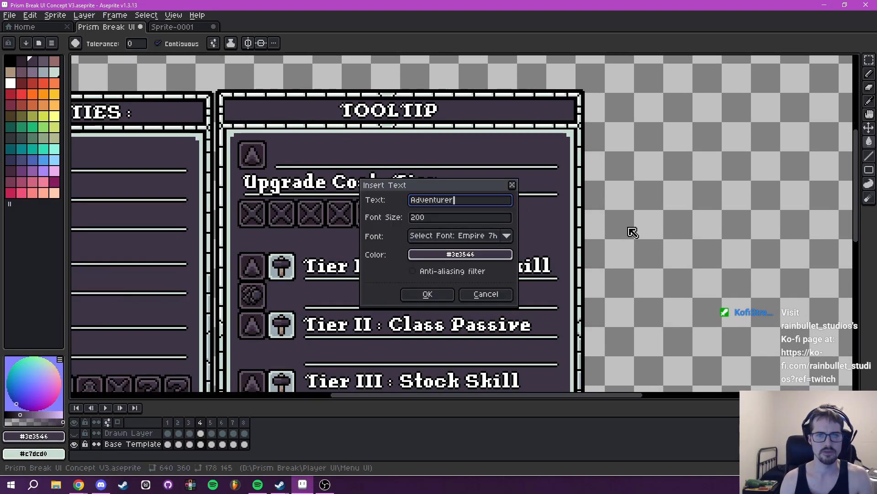
{"action": "left_click", "coordinate": [469, 255]}
{"action": "left_click", "coordinate": [442, 218]}
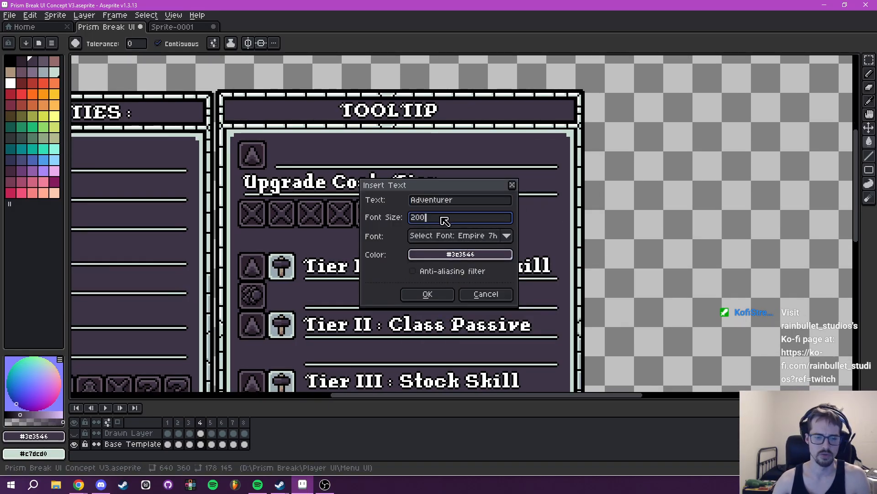
{"action": "key", "text": "BackSpace"}
{"action": "key", "text": "BackSpace"}
{"action": "type", "text": "16"}
{"action": "left_click", "coordinate": [455, 254]}
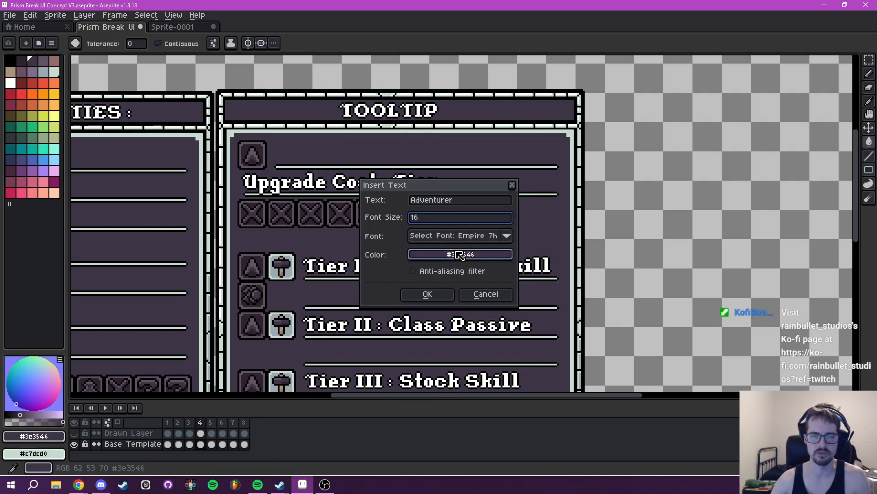
{"action": "left_click", "coordinate": [427, 272]}
{"action": "left_click", "coordinate": [484, 297]}
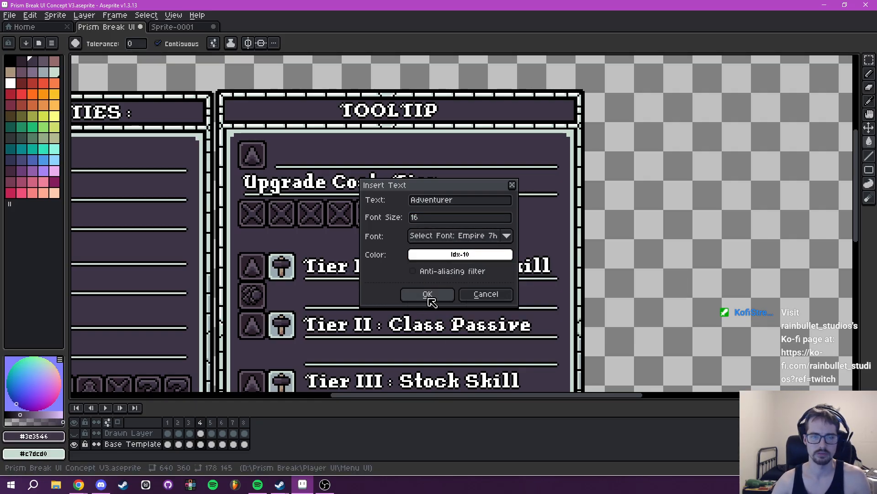
{"action": "left_click", "coordinate": [430, 298]}
- Try the "Adventurer" label beside the upgrade cost slots at position 318, 109, and delete it
{"action": "left_click_drag", "start_coordinate": [464, 234], "coordinate": [455, 213]}
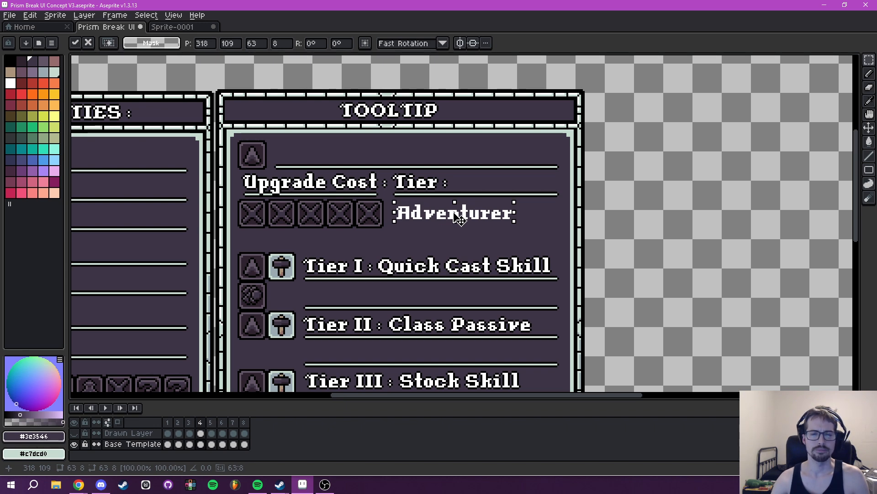
{"action": "scroll", "coordinate": [459, 220], "scroll_direction": "down", "scroll_amount": 2}
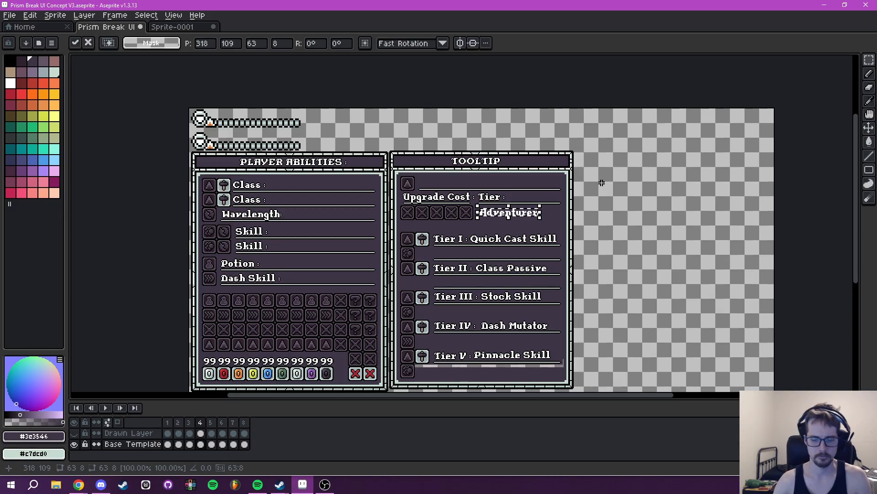
{"action": "key", "text": "Delete"}
- Show the Drawn Layer temporarily to examine the filled-in Player Abilities rows beside the tooltip, and hide it again
{"action": "left_click_drag", "start_coordinate": [478, 193], "coordinate": [559, 200]}
{"action": "scroll", "coordinate": [306, 200], "scroll_direction": "up", "scroll_amount": 4}
{"action": "scroll", "coordinate": [442, 202], "scroll_direction": "down", "scroll_amount": 2}
{"action": "left_click_drag", "start_coordinate": [486, 204], "coordinate": [402, 191]}
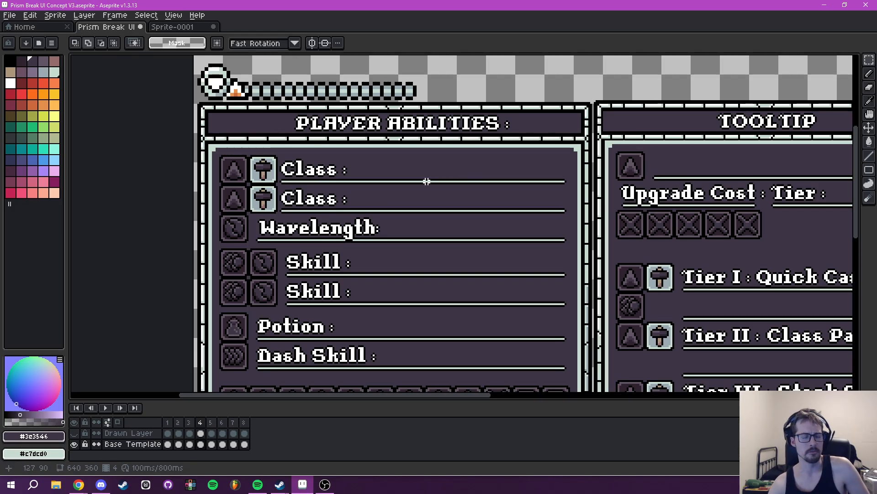
{"action": "left_click", "coordinate": [74, 433]}
{"action": "left_click_drag", "start_coordinate": [460, 177], "coordinate": [425, 184]}
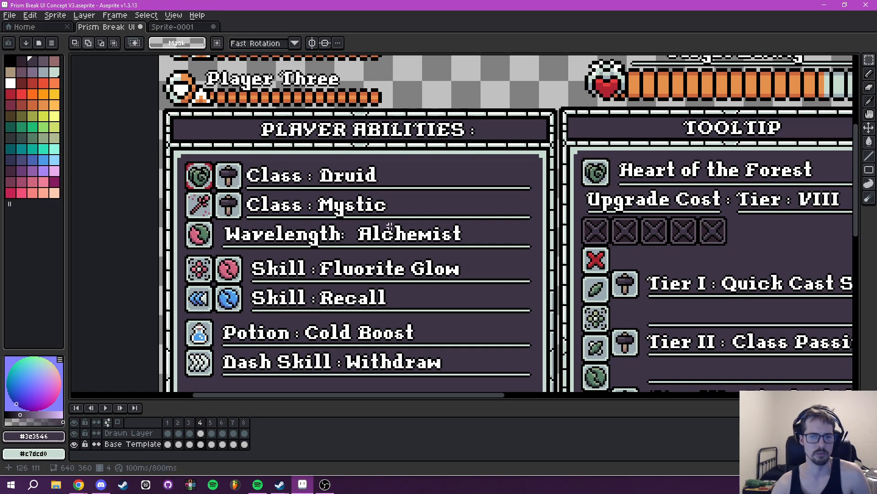
{"action": "left_click_drag", "start_coordinate": [360, 234], "coordinate": [502, 193]}
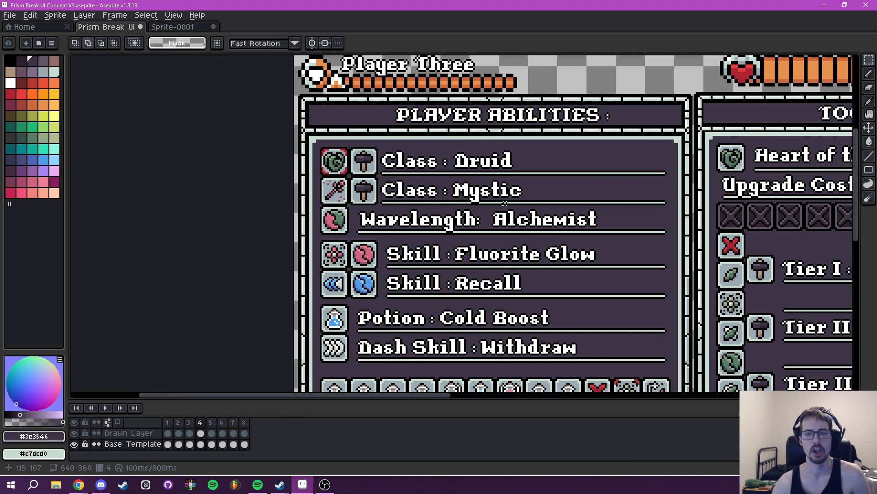
{"action": "left_click_drag", "start_coordinate": [597, 220], "coordinate": [358, 222]}
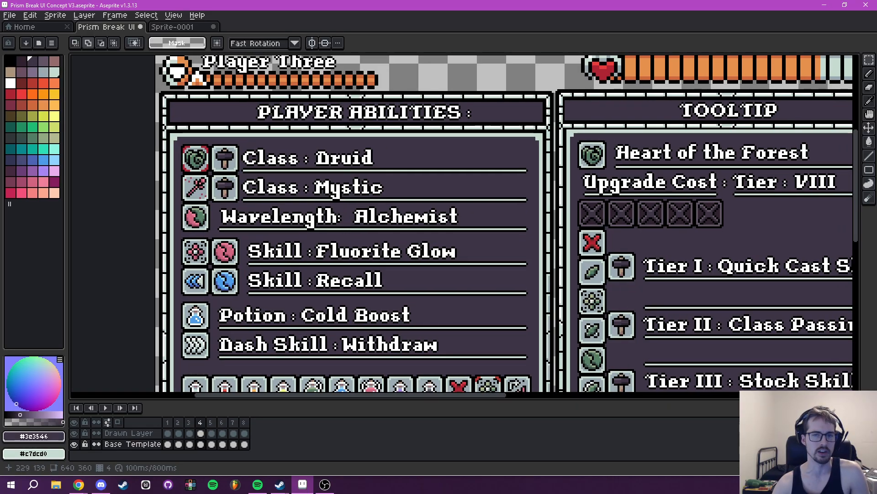
{"action": "mouse_move", "coordinate": [528, 232]}
{"action": "left_mouse_down"}
{"action": "mouse_move", "coordinate": [470, 235]}
{"action": "mouse_move", "coordinate": [529, 218]}
{"action": "left_mouse_up"}
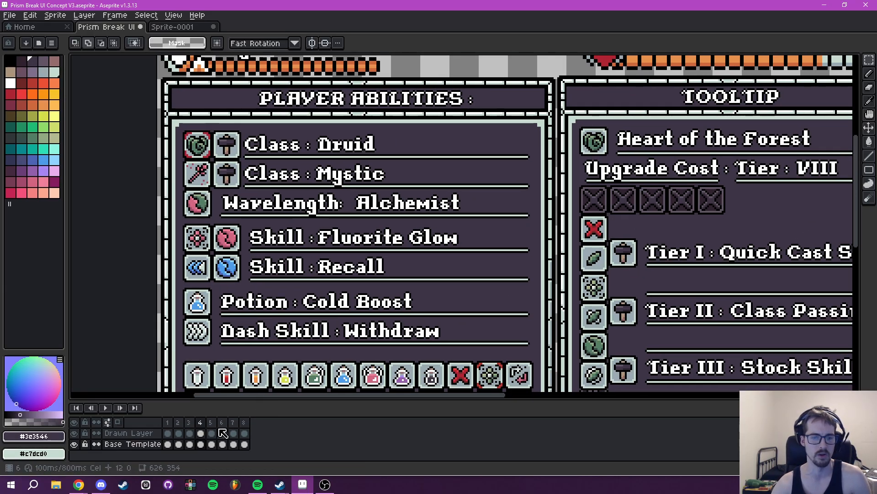
{"action": "left_click", "coordinate": [74, 432]}
- Insert the text "Item :" at font size 16 in white (Idx-10)
{"action": "mouse_move", "coordinate": [485, 208]}
{"action": "left_mouse_down"}
{"action": "mouse_move", "coordinate": [248, 224]}
{"action": "mouse_move", "coordinate": [400, 229]}
{"action": "mouse_move", "coordinate": [370, 229]}
{"action": "mouse_move", "coordinate": [383, 231]}
{"action": "mouse_move", "coordinate": [360, 245]}
{"action": "mouse_move", "coordinate": [272, 228]}
{"action": "left_mouse_up"}
{"action": "key", "text": "ctrl+t"}
{"action": "type", "text": "It"}
{"action": "left_click", "coordinate": [484, 255]}
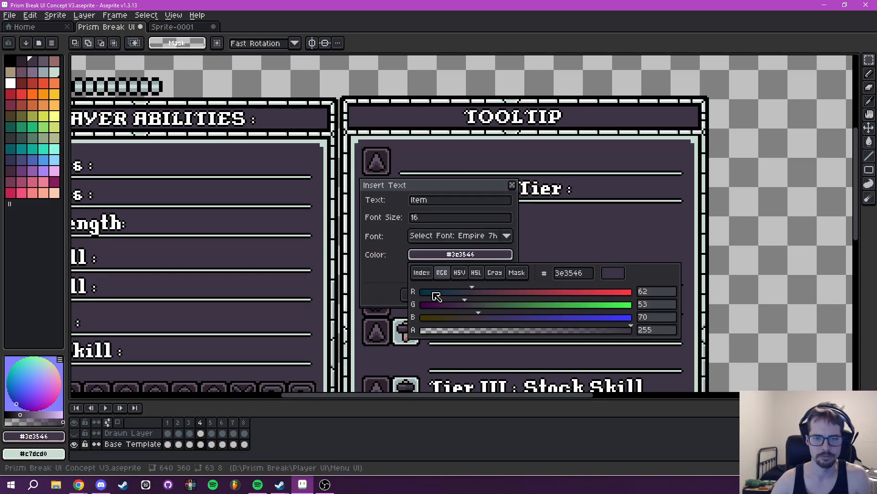
{"action": "left_click", "coordinate": [423, 273]}
{"action": "left_click", "coordinate": [490, 293]}
{"action": "left_click", "coordinate": [458, 203]}
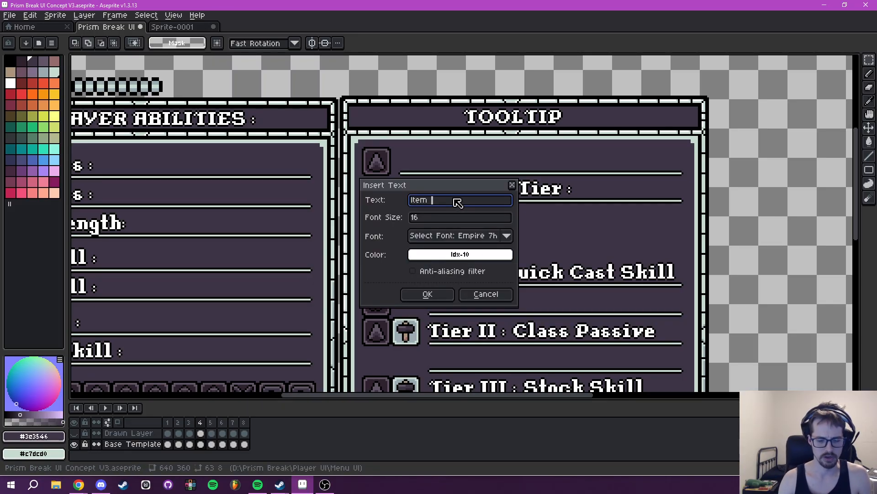
{"action": "type", "text": ":"}
{"action": "left_click", "coordinate": [432, 296]}
- Try placing the "Item :" label on the tooltip's first underline, beside the header icon
{"action": "left_click_drag", "start_coordinate": [460, 224], "coordinate": [439, 167]}
{"action": "key", "text": "Return"}
{"action": "left_click_drag", "start_coordinate": [398, 146], "coordinate": [461, 172]}
- Undo the placement and insertion of the "Item :" label
{"action": "key", "text": "ctrl+z"}
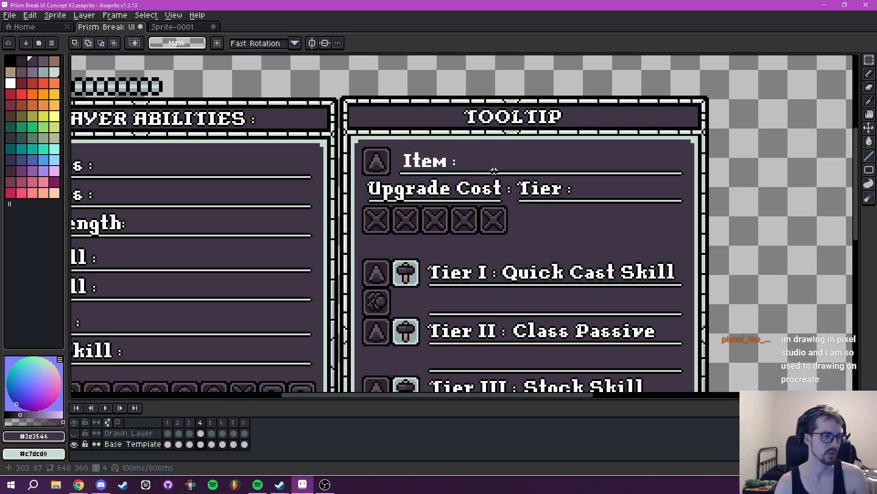
{"action": "key", "text": "ctrl+z"}
{"action": "key", "text": "ctrl+z"}
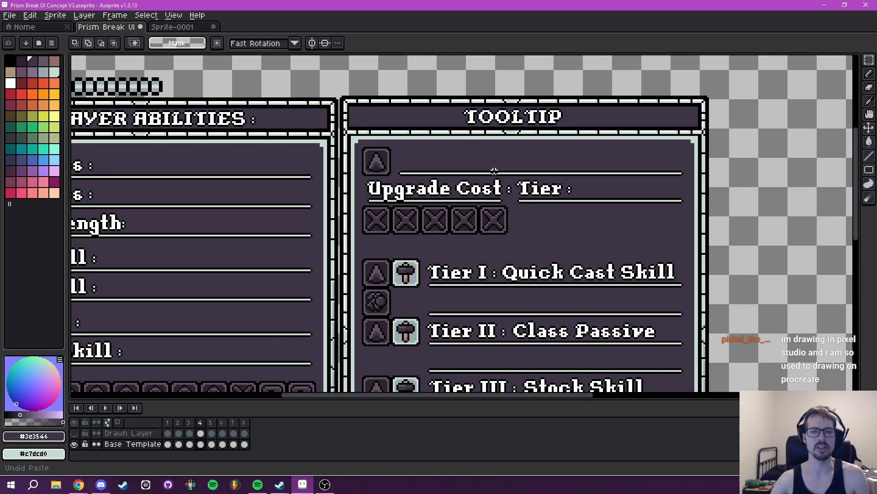
- Erase the "Heart of the Forest" title, the tier value "VIII" and the red X icon from the tooltip on the visible Drawn Layer
{"action": "left_click", "coordinate": [146, 433]}
{"action": "left_click", "coordinate": [74, 433]}
{"action": "key", "text": "e"}
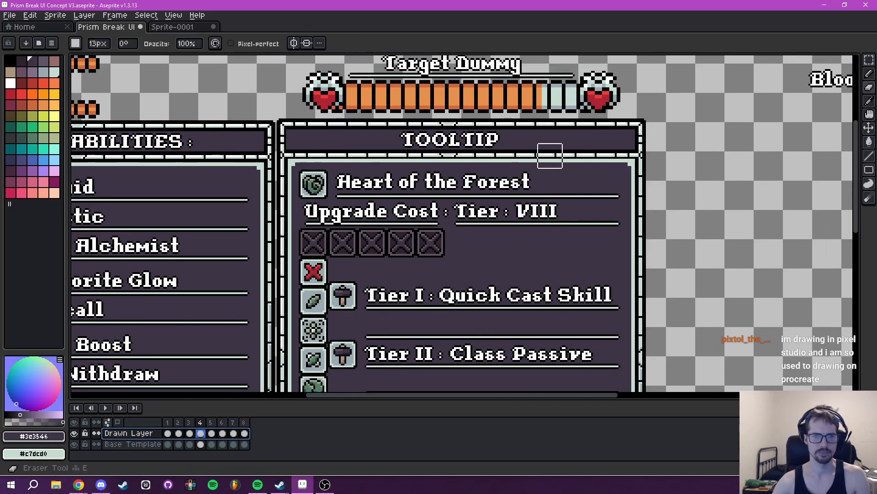
{"action": "left_click_drag", "start_coordinate": [534, 180], "coordinate": [338, 181]}
{"action": "left_click_drag", "start_coordinate": [497, 214], "coordinate": [566, 211]}
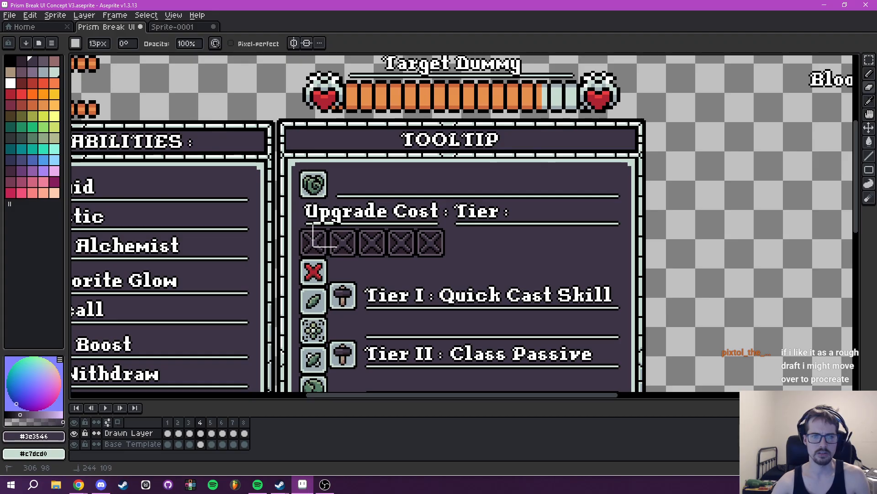
{"action": "left_click_drag", "start_coordinate": [316, 251], "coordinate": [314, 271]}
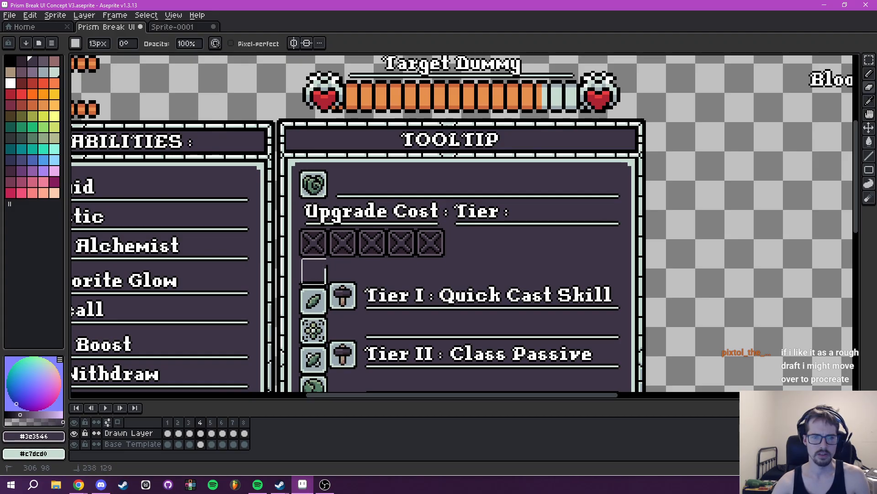
- Erase the stray corner pixels above the first leaf icon with a 1px eraser, hiding the Base Template layer while doing so
{"action": "left_click_drag", "start_coordinate": [365, 244], "coordinate": [378, 117]}
{"action": "left_click_drag", "start_coordinate": [374, 152], "coordinate": [403, 67]}
{"action": "mouse_move", "coordinate": [423, 237]}
{"action": "left_mouse_down"}
{"action": "mouse_move", "coordinate": [437, 169]}
{"action": "mouse_move", "coordinate": [421, 202]}
{"action": "mouse_move", "coordinate": [425, 298]}
{"action": "left_mouse_up"}
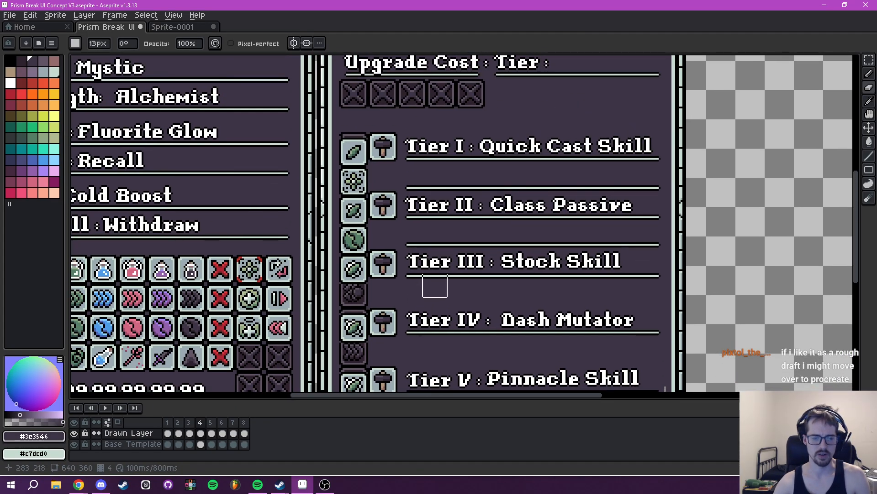
{"action": "key", "text": "m"}
{"action": "left_click_drag", "start_coordinate": [373, 184], "coordinate": [391, 238]}
{"action": "scroll", "coordinate": [372, 205], "scroll_direction": "up", "scroll_amount": 2}
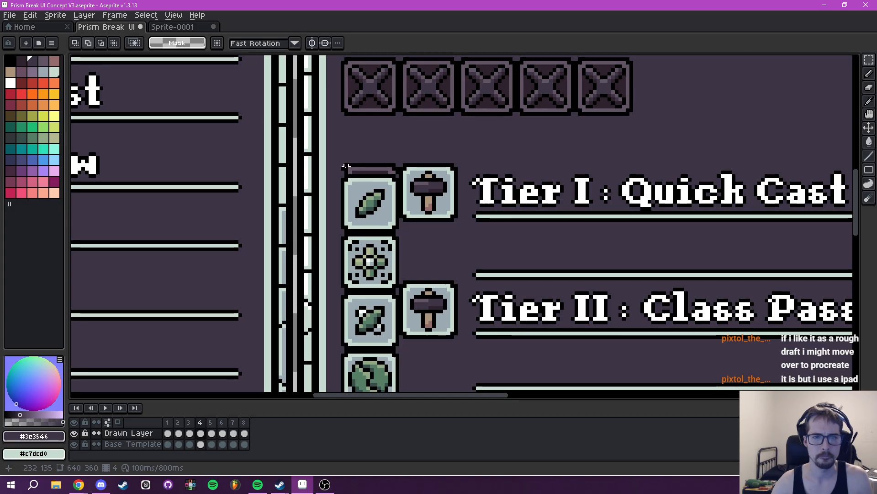
{"action": "key", "text": "e"}
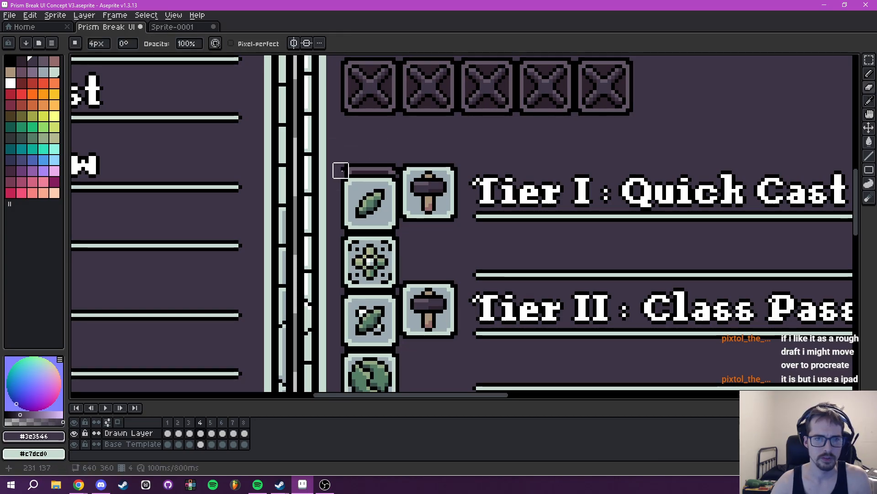
{"action": "key", "text": "v"}
{"action": "key", "text": "e"}
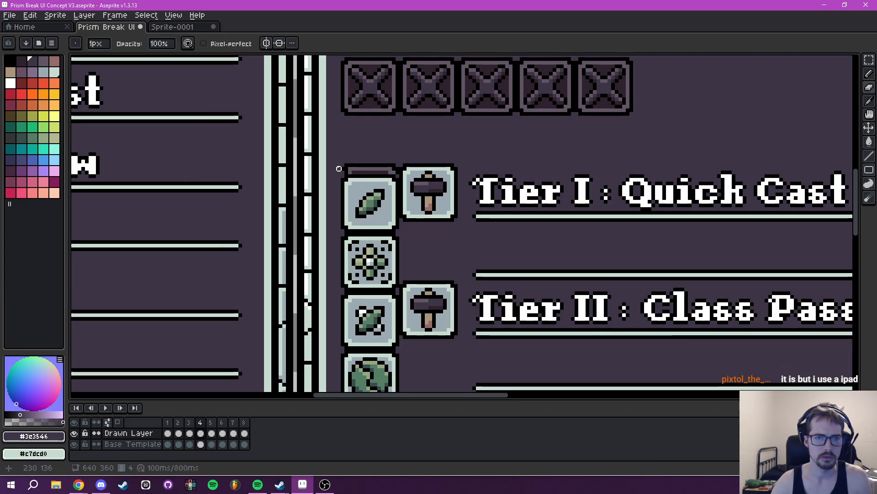
{"action": "mouse_move", "coordinate": [378, 201]}
{"action": "left_mouse_down"}
{"action": "mouse_move", "coordinate": [364, 204]}
{"action": "mouse_move", "coordinate": [367, 223]}
{"action": "left_mouse_up"}
{"action": "left_click", "coordinate": [74, 444]}
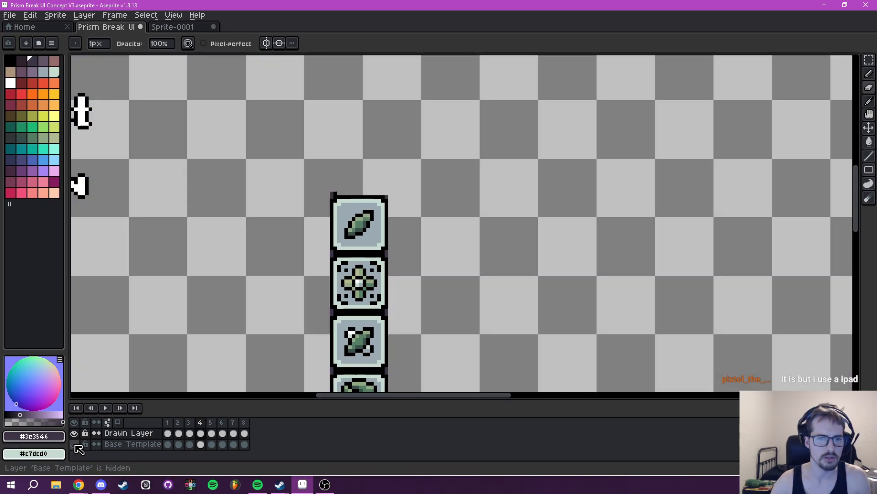
{"action": "left_click", "coordinate": [335, 194]}
{"action": "left_click_drag", "start_coordinate": [332, 189], "coordinate": [331, 194]}
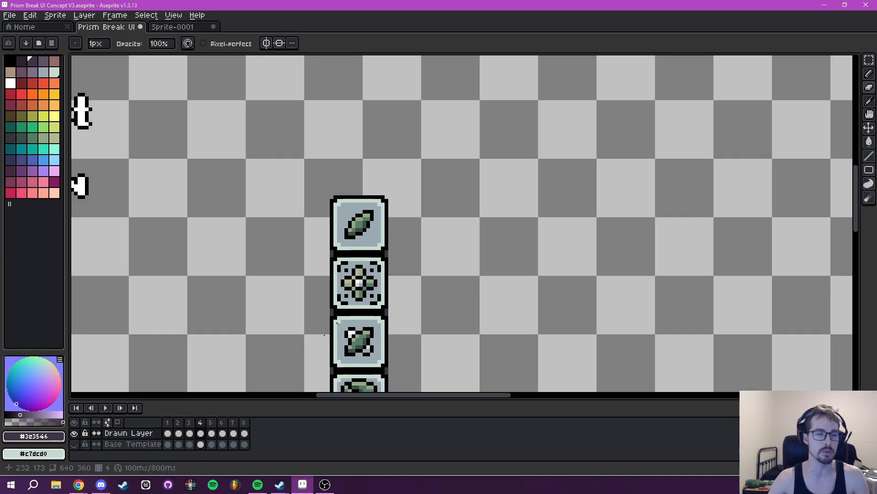
{"action": "left_click", "coordinate": [75, 444]}
- Move the whole column of tier item icons up to X 231, Y 135, level with the hammer buttons
{"action": "left_click_drag", "start_coordinate": [418, 256], "coordinate": [416, 228]}
{"action": "key", "text": "m"}
{"action": "scroll", "coordinate": [362, 190], "scroll_direction": "up", "scroll_amount": 2}
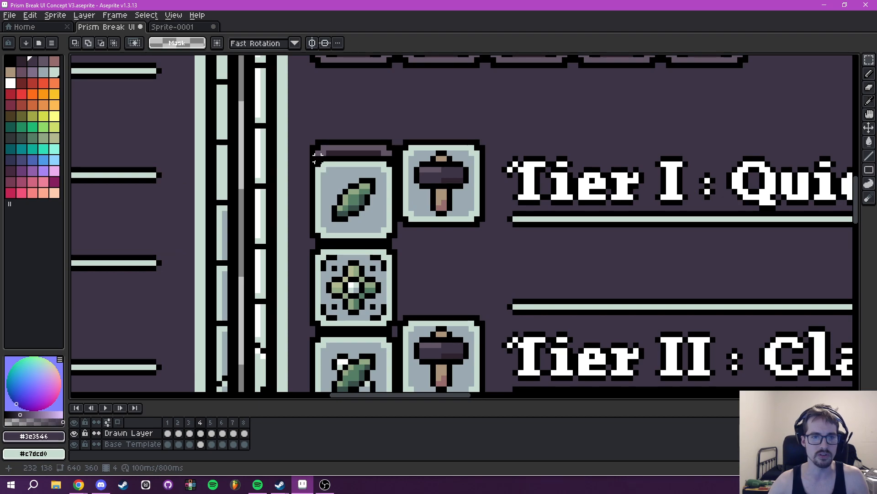
{"action": "left_click_drag", "start_coordinate": [312, 159], "coordinate": [401, 209]}
{"action": "left_click_drag", "start_coordinate": [373, 203], "coordinate": [356, 276]}
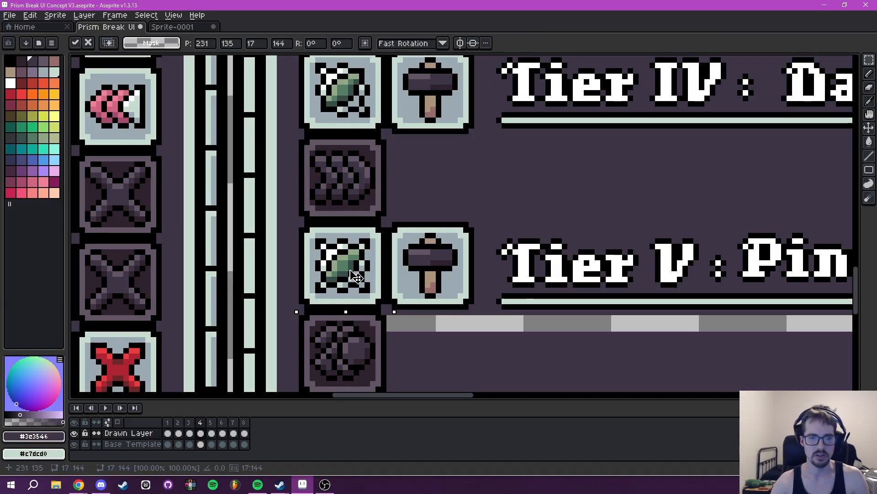
{"action": "left_click", "coordinate": [486, 235]}
- Try filling the transparent strip beneath the Tier V underline on the Drawn Layer, and undo the fill
{"action": "scroll", "coordinate": [487, 235], "scroll_direction": "down", "scroll_amount": 8}
{"action": "left_click_drag", "start_coordinate": [499, 172], "coordinate": [464, 239]}
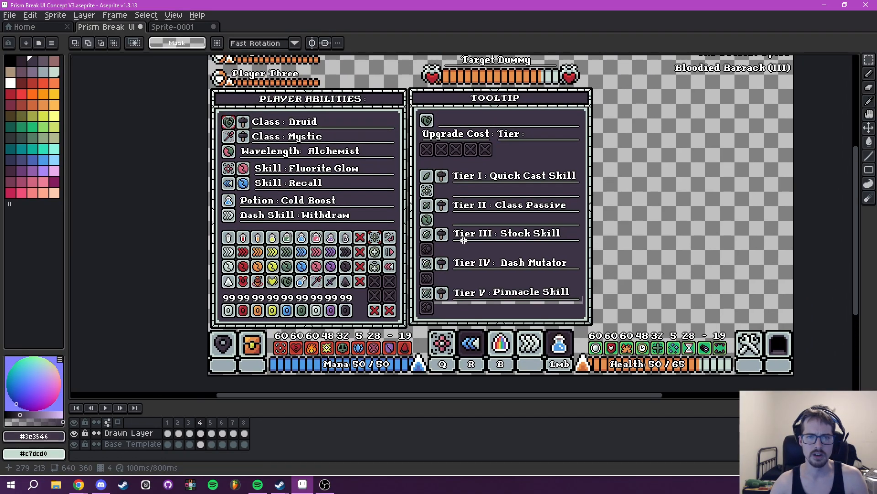
{"action": "scroll", "coordinate": [465, 239], "scroll_direction": "up", "scroll_amount": 2}
{"action": "mouse_move", "coordinate": [525, 231]}
{"action": "left_mouse_down"}
{"action": "mouse_move", "coordinate": [425, 65]}
{"action": "mouse_move", "coordinate": [405, 130]}
{"action": "left_mouse_up"}
{"action": "key", "text": "i"}
{"action": "key", "text": "g"}
{"action": "left_click", "coordinate": [399, 195]}
{"action": "key", "text": "ctrl+z"}
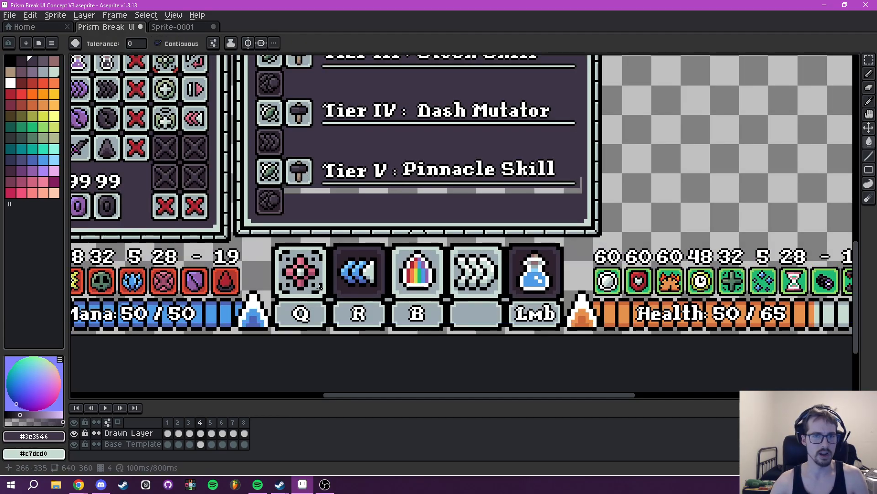
- Fill the transparent strip beneath the Tier V underline with #3e3546 on the Base Template layer
{"action": "left_click_drag", "start_coordinate": [348, 211], "coordinate": [363, 241]}
{"action": "left_click", "coordinate": [155, 444]}
{"action": "left_click", "coordinate": [359, 224]}
{"action": "scroll", "coordinate": [438, 216], "scroll_direction": "down", "scroll_amount": 3}
{"action": "scroll", "coordinate": [442, 258], "scroll_direction": "up", "scroll_amount": 3}
{"action": "left_click_drag", "start_coordinate": [448, 185], "coordinate": [431, 259]}
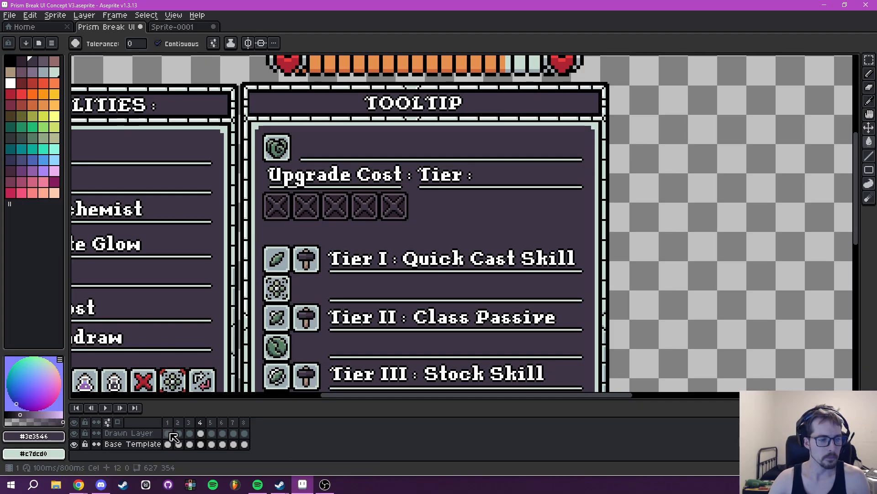
- Insert the white (Idx-10) size 16 text "Item :" on the Drawn Layer and place it beside the tooltip's header icon
{"action": "left_click", "coordinate": [138, 433]}
{"action": "left_click_drag", "start_coordinate": [355, 240], "coordinate": [448, 327]}
{"action": "key", "text": "t"}
{"action": "left_click", "coordinate": [486, 254]}
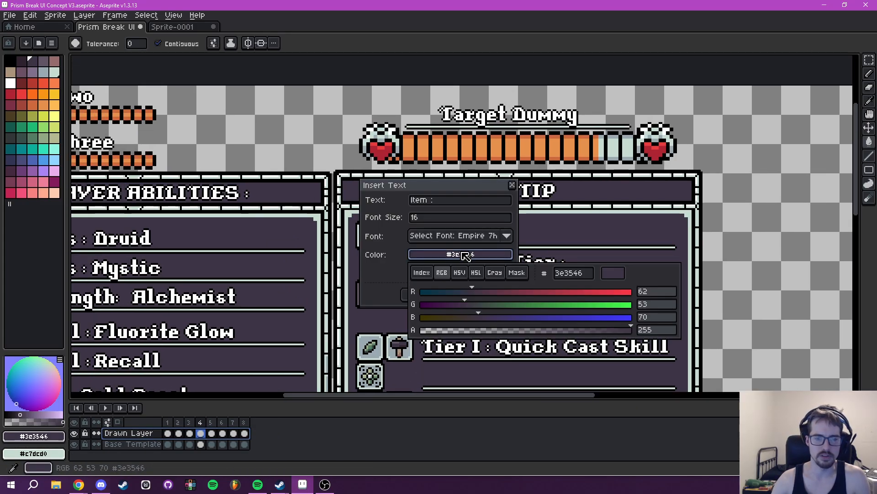
{"action": "left_click", "coordinate": [490, 292]}
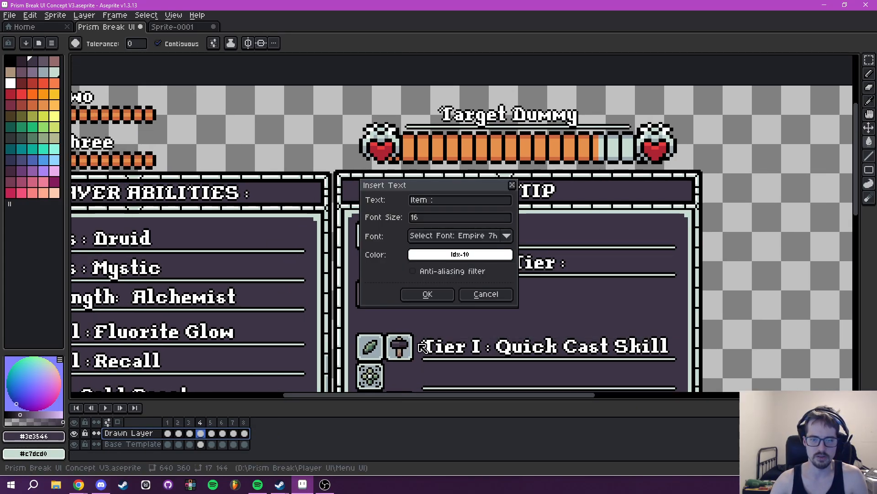
{"action": "left_click", "coordinate": [427, 294]}
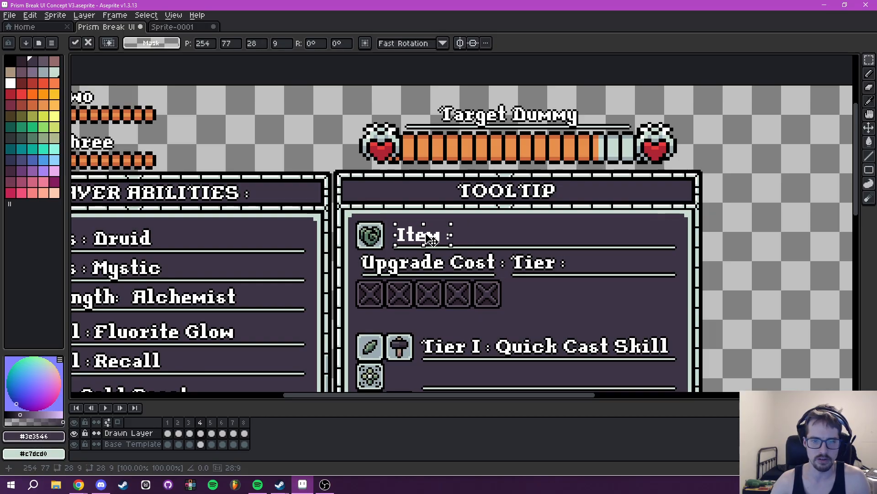
{"action": "key", "text": "ctrl+d"}
- Add a black outline around the "Item :" label
{"action": "left_click_drag", "start_coordinate": [392, 219], "coordinate": [457, 246]}
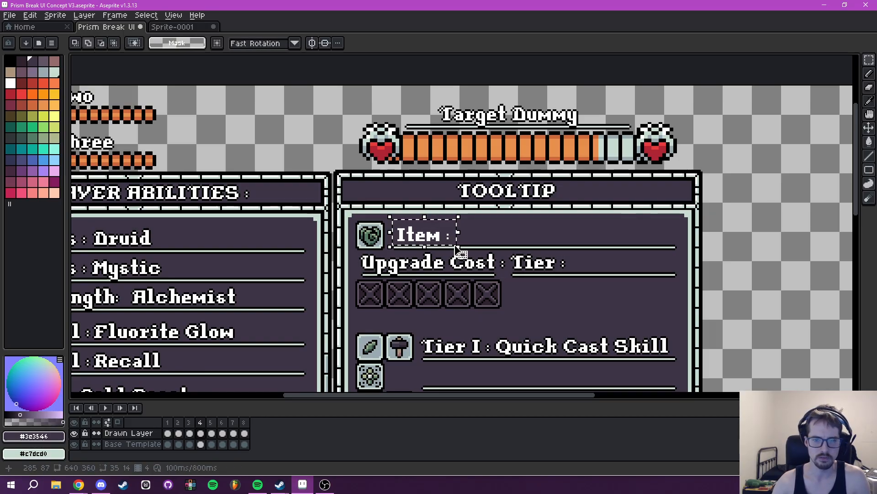
{"action": "key", "text": "shift+o"}
{"action": "left_click", "coordinate": [705, 191]}
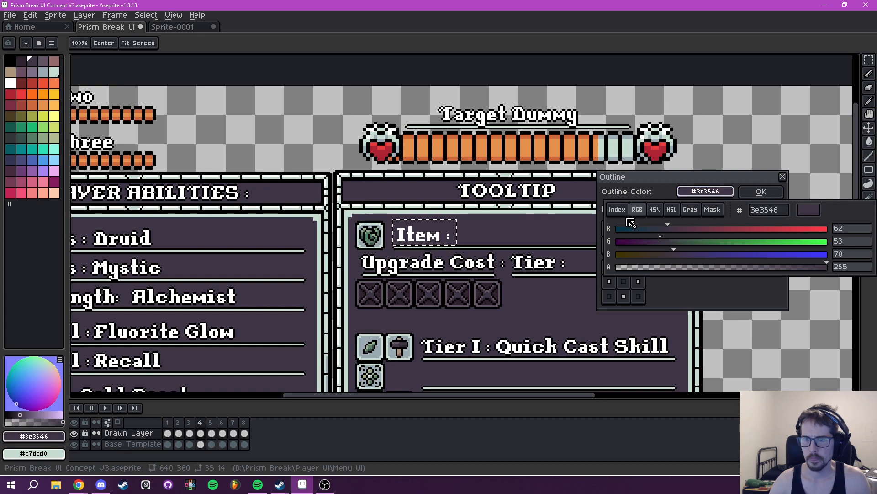
{"action": "left_click", "coordinate": [617, 210]}
{"action": "left_click", "coordinate": [613, 230]}
{"action": "left_click", "coordinate": [761, 192]}
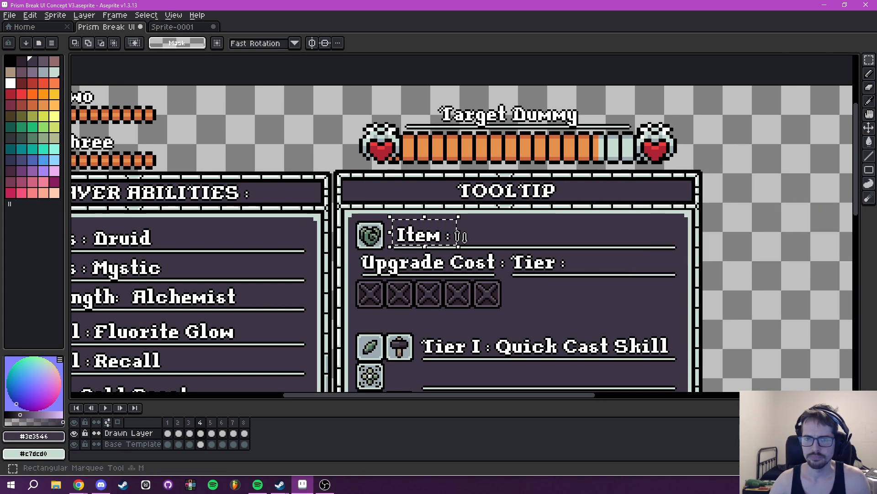
- Nudge the "Item :" label selection to X 249, Y 73, lining the text up with the start of its underline
{"action": "left_click_drag", "start_coordinate": [421, 241], "coordinate": [419, 241]}
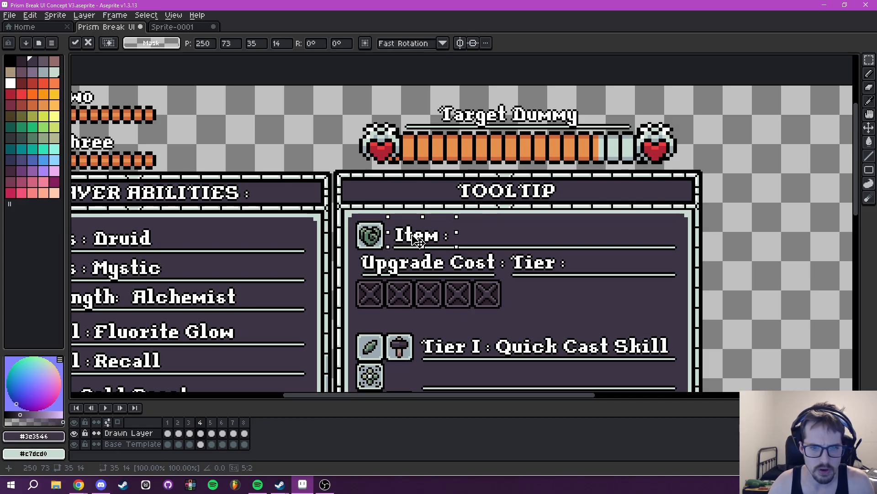
{"action": "scroll", "coordinate": [417, 241], "scroll_direction": "up", "scroll_amount": 4}
{"action": "left_click_drag", "start_coordinate": [388, 235], "coordinate": [384, 235]}
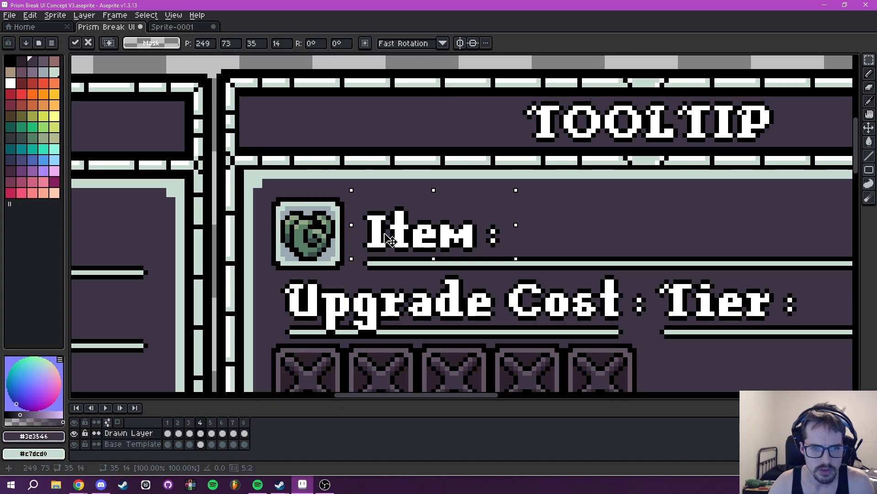
{"action": "key", "text": "ctrl+d"}
- Insert the white (Idx-10) size 16 text "Memory Core #042" and place it after "Item :" at X 284, Y 78
{"action": "scroll", "coordinate": [499, 229], "scroll_direction": "down", "scroll_amount": 4}
{"action": "left_click_drag", "start_coordinate": [582, 229], "coordinate": [484, 196]}
{"action": "key", "text": "t"}
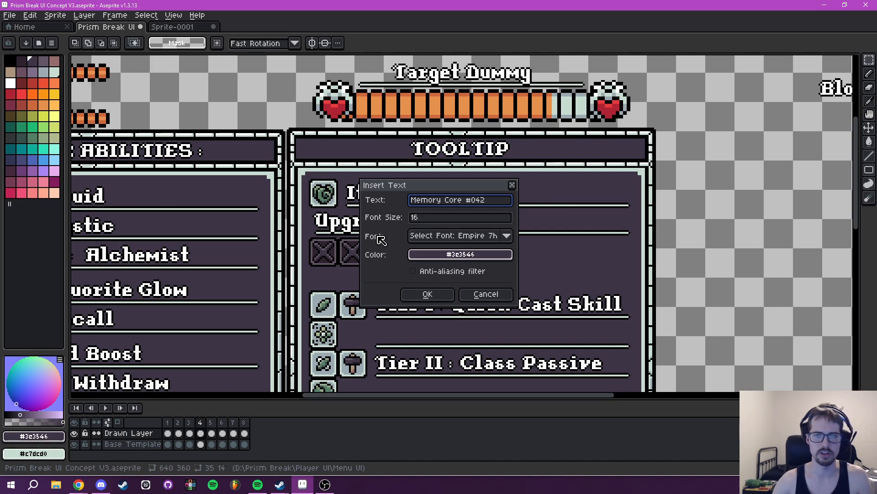
{"action": "left_click", "coordinate": [430, 253]}
{"action": "left_click", "coordinate": [421, 272]}
{"action": "left_click", "coordinate": [490, 293]}
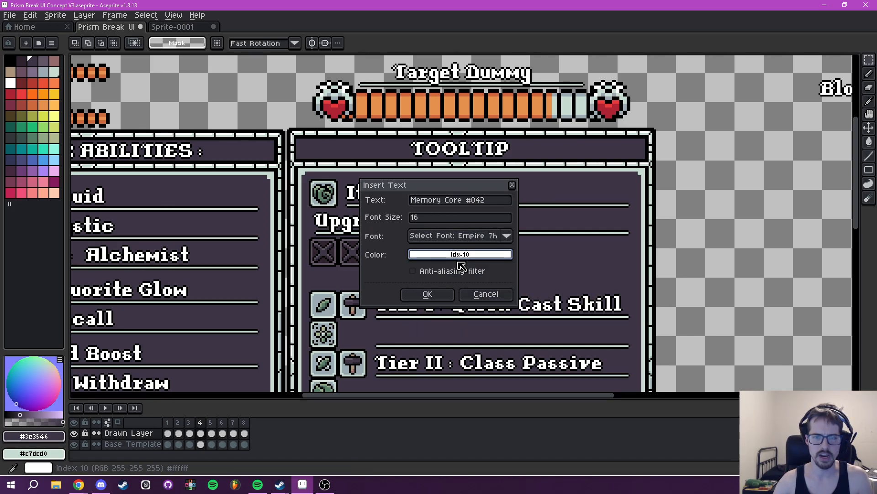
{"action": "key", "text": "Return"}
{"action": "left_click_drag", "start_coordinate": [524, 227], "coordinate": [563, 198]}
{"action": "key", "text": "Return"}
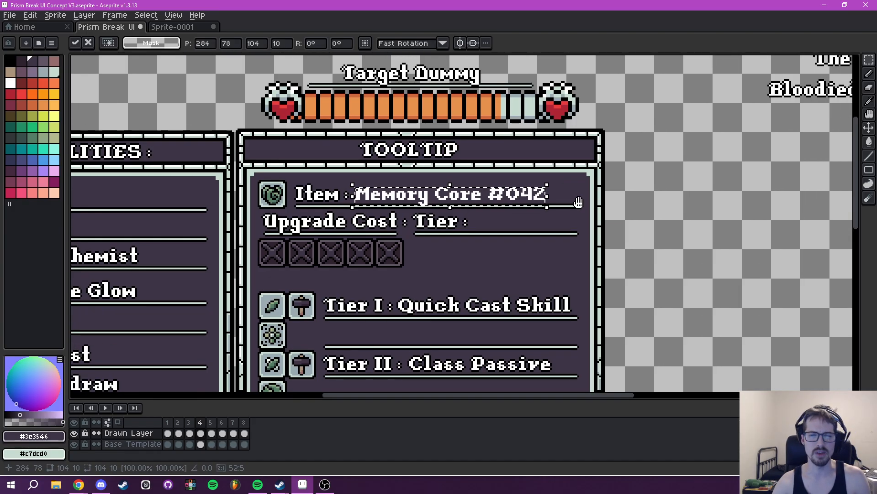
- Undo the placement and insertion of the "Memory Core #042" text
{"action": "scroll", "coordinate": [636, 203], "scroll_direction": "right", "scroll_amount": 2}
{"action": "left_click_drag", "start_coordinate": [593, 213], "coordinate": [561, 210]}
{"action": "key", "text": "ctrl+z"}
{"action": "key", "text": "ctrl+z"}
- Insert the white (Idx-10) size 16 text "Heart of the Forest" and place it after "Item :" at X 284, Y 77
{"action": "type", "text": "tHe"}
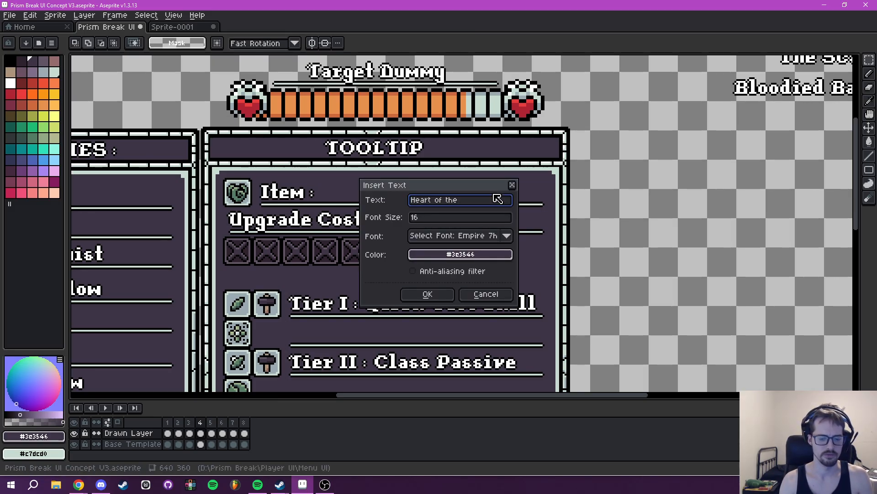
{"action": "left_click", "coordinate": [470, 256]}
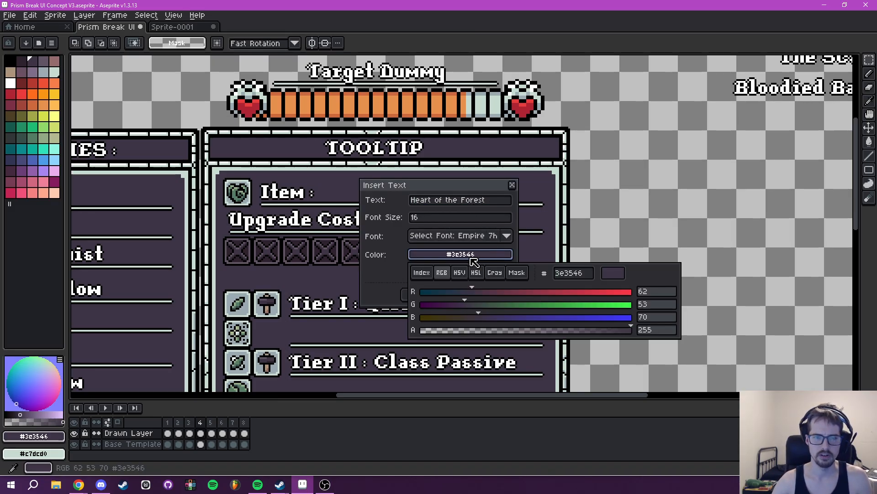
{"action": "left_click", "coordinate": [425, 274]}
{"action": "left_click", "coordinate": [490, 293]}
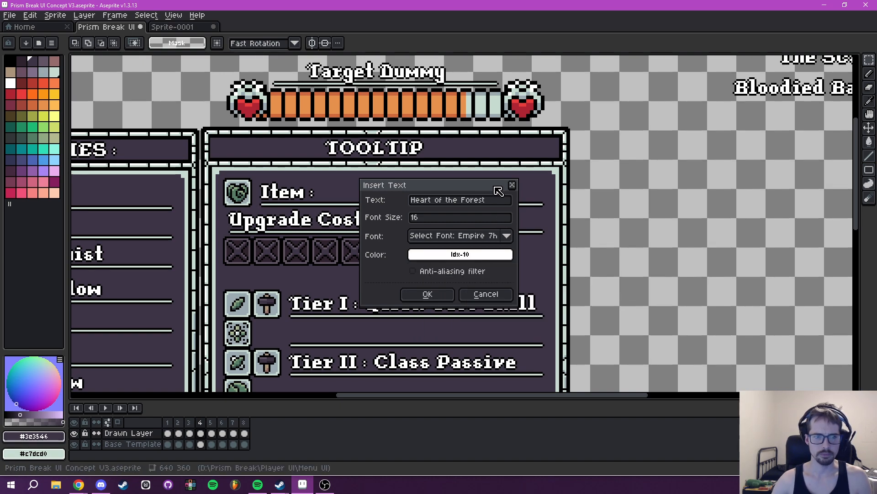
{"action": "left_click", "coordinate": [447, 295]}
{"action": "left_click_drag", "start_coordinate": [450, 241], "coordinate": [410, 194]}
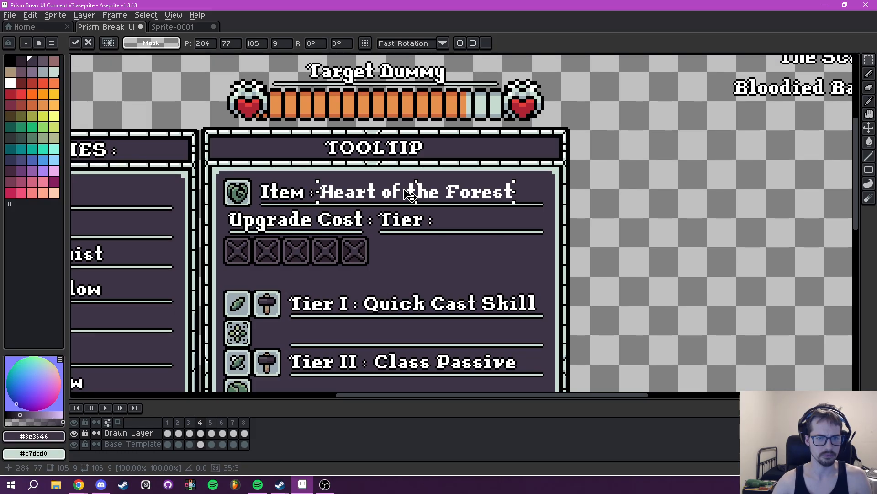
{"action": "left_click_drag", "start_coordinate": [266, 180], "coordinate": [542, 232]}
{"action": "key", "text": "ctrl+d"}
- Try deleting the "Item :" label from the Drawn Layer, and undo the deletion
{"action": "scroll", "coordinate": [414, 182], "scroll_direction": "up", "scroll_amount": 3}
{"action": "key", "text": "Delete"}
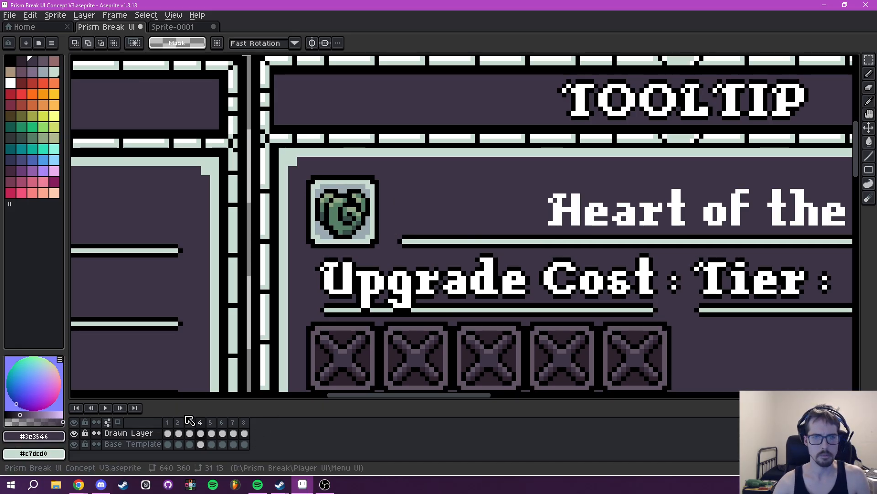
{"action": "key", "text": "ctrl+z"}
{"action": "key", "text": "ctrl+d"}
- Add a black outline around the "Heart of the Forest" text on the Drawn Layer and clear the selection
{"action": "mouse_move", "coordinate": [638, 198]}
{"action": "left_mouse_down"}
{"action": "mouse_move", "coordinate": [378, 218]}
{"action": "mouse_move", "coordinate": [385, 227]}
{"action": "mouse_move", "coordinate": [412, 201]}
{"action": "left_mouse_up"}
{"action": "left_click", "coordinate": [137, 434]}
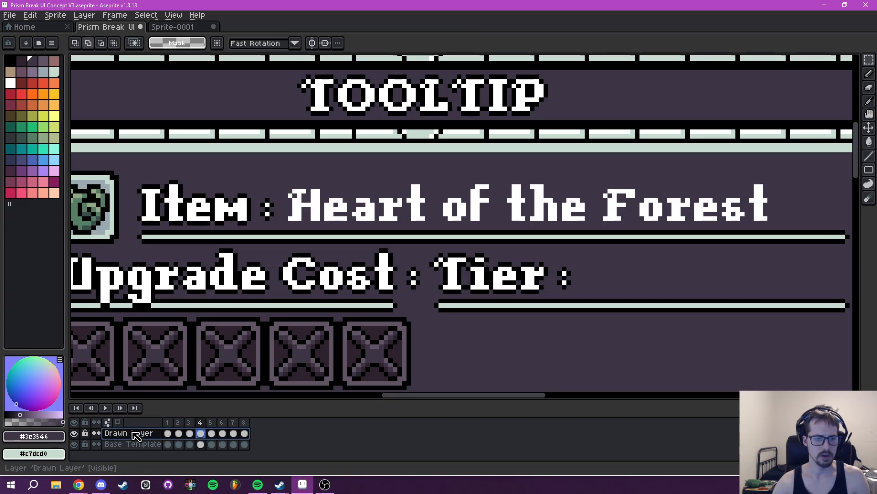
{"action": "left_click_drag", "start_coordinate": [279, 167], "coordinate": [784, 229]}
{"action": "key", "text": "shift+o"}
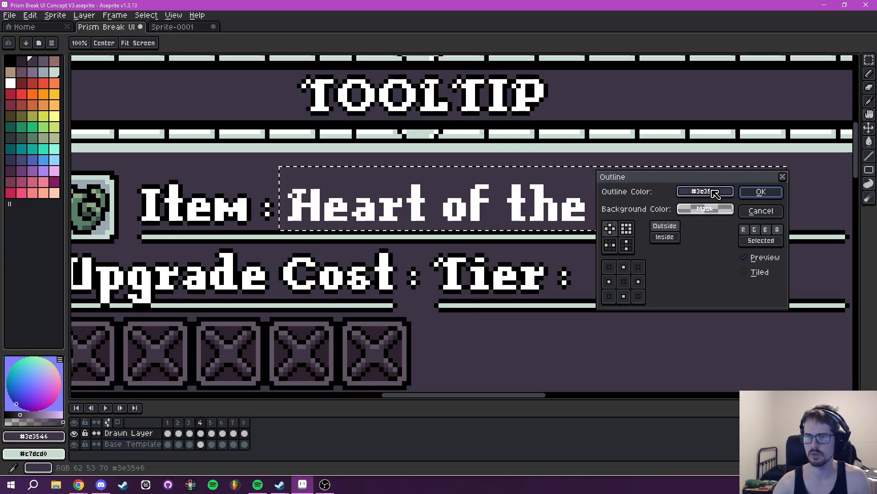
{"action": "left_click", "coordinate": [705, 191]}
{"action": "left_click", "coordinate": [623, 212]}
{"action": "left_click", "coordinate": [613, 232]}
{"action": "left_click", "coordinate": [773, 194]}
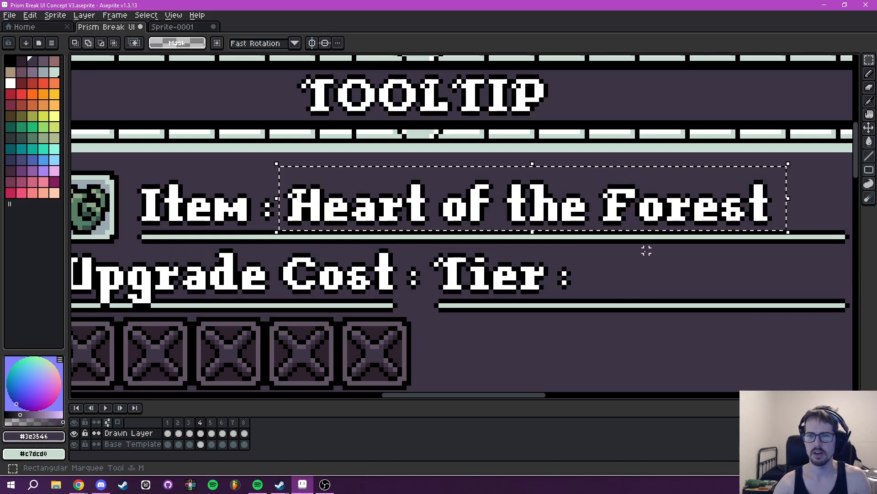
{"action": "scroll", "coordinate": [685, 257], "scroll_direction": "down", "scroll_amount": 1}
{"action": "scroll", "coordinate": [684, 256], "scroll_direction": "down", "scroll_amount": 1}
{"action": "key", "text": "ctrl+d"}
{"action": "scroll", "coordinate": [588, 234], "scroll_direction": "down", "scroll_amount": 2}
- Try placing a copy of the underline beneath "Tier :" elsewhere in the tooltip, and undo the placement
{"action": "left_click_drag", "start_coordinate": [587, 251], "coordinate": [520, 197]}
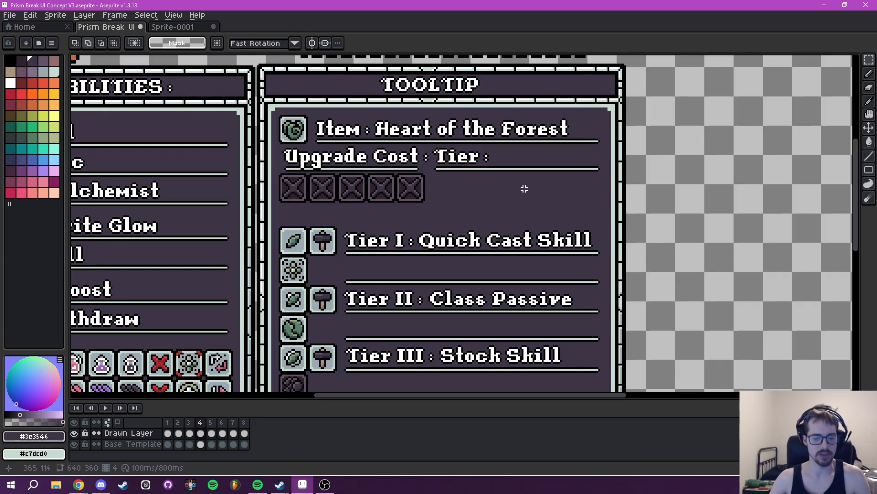
{"action": "scroll", "coordinate": [525, 189], "scroll_direction": "up", "scroll_amount": 1}
{"action": "scroll", "coordinate": [431, 194], "scroll_direction": "up", "scroll_amount": 3}
{"action": "mouse_move", "coordinate": [428, 165]}
{"action": "left_mouse_down"}
{"action": "mouse_move", "coordinate": [669, 184]}
{"action": "mouse_move", "coordinate": [823, 176]}
{"action": "mouse_move", "coordinate": [708, 183]}
{"action": "left_mouse_up"}
{"action": "scroll", "coordinate": [707, 186], "scroll_direction": "down", "scroll_amount": 2}
{"action": "scroll", "coordinate": [708, 185], "scroll_direction": "down", "scroll_amount": 1}
{"action": "left_click_drag", "start_coordinate": [647, 195], "coordinate": [651, 234]}
{"action": "key", "text": "ctrl+c"}
{"action": "key", "text": "ctrl+v"}
{"action": "left_click_drag", "start_coordinate": [442, 266], "coordinate": [498, 227]}
{"action": "left_click_drag", "start_coordinate": [467, 178], "coordinate": [468, 200]}
{"action": "key", "text": "ctrl+z"}
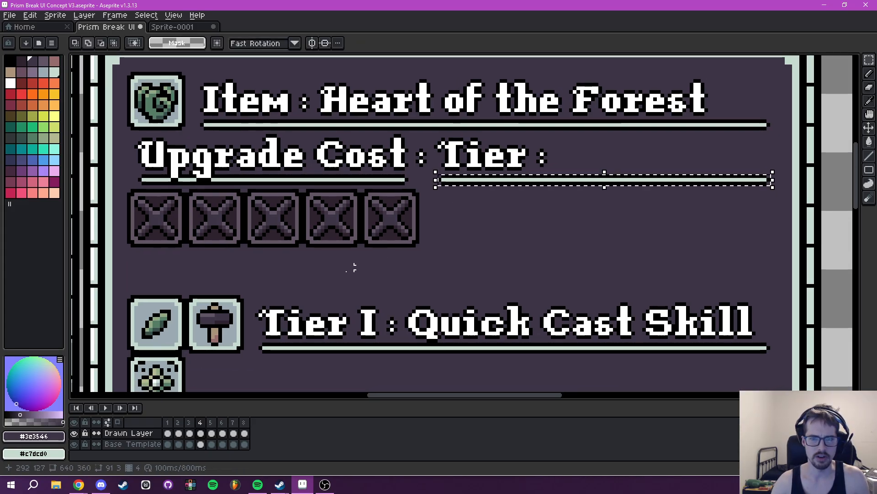
- On the Base Template layer, place a copy of the "Tier :" underline below the original at X 315, Y 119
{"action": "left_click", "coordinate": [143, 445]}
{"action": "key", "text": "ctrl+d"}
{"action": "left_click_drag", "start_coordinate": [440, 172], "coordinate": [768, 182]}
{"action": "left_click_drag", "start_coordinate": [513, 182], "coordinate": [514, 247]}
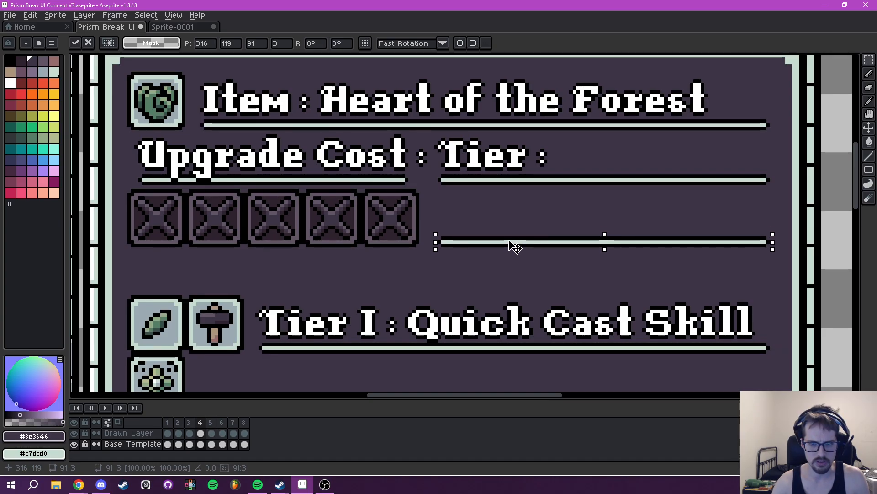
{"action": "scroll", "coordinate": [473, 248], "scroll_direction": "up", "scroll_amount": 5}
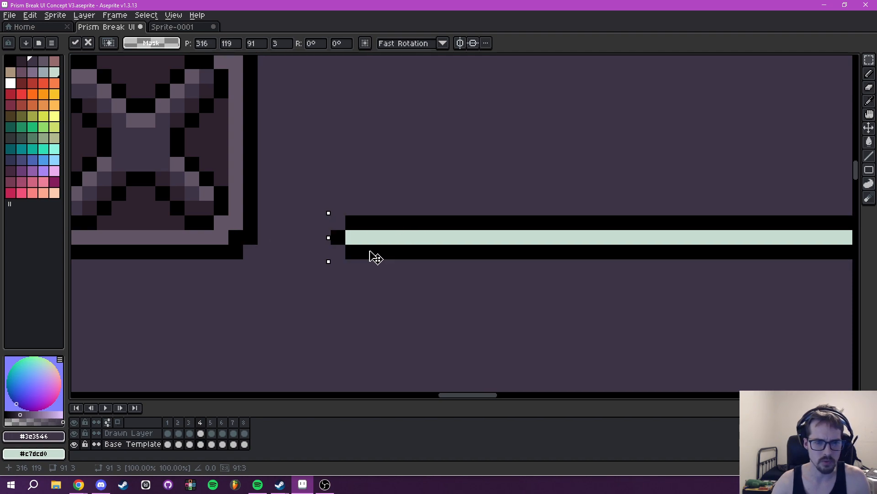
{"action": "left_click_drag", "start_coordinate": [363, 252], "coordinate": [357, 251]}
{"action": "scroll", "coordinate": [393, 150], "scroll_direction": "down", "scroll_amount": 3}
{"action": "left_click_drag", "start_coordinate": [392, 146], "coordinate": [401, 251]}
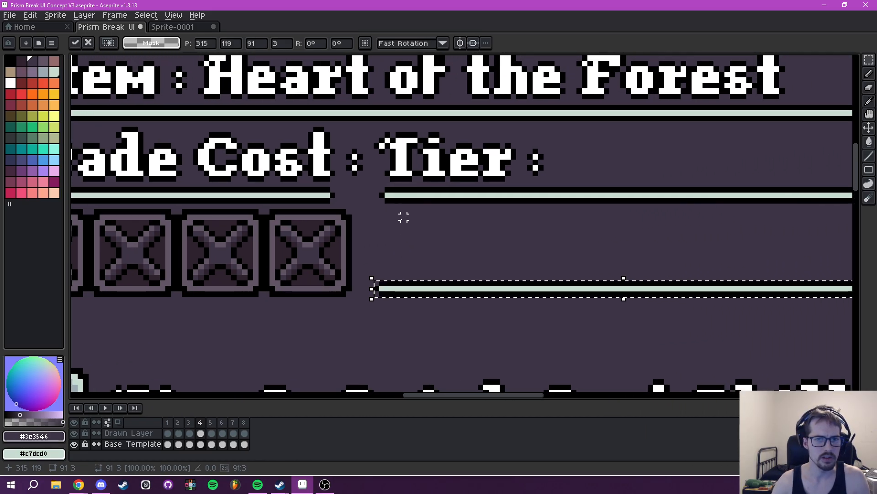
{"action": "mouse_move", "coordinate": [390, 211]}
{"action": "left_mouse_down"}
{"action": "mouse_move", "coordinate": [455, 212]}
{"action": "mouse_move", "coordinate": [431, 231]}
{"action": "mouse_move", "coordinate": [382, 225]}
{"action": "left_mouse_up"}
{"action": "key", "text": "ctrl+d"}
- Move the "Tier :" label and its underline to X 313, Y 90, lining them up with the underline below
{"action": "left_click_drag", "start_coordinate": [364, 148], "coordinate": [706, 246]}
{"action": "scroll", "coordinate": [679, 297], "scroll_direction": "down", "scroll_amount": 2}
{"action": "left_click_drag", "start_coordinate": [649, 274], "coordinate": [690, 268]}
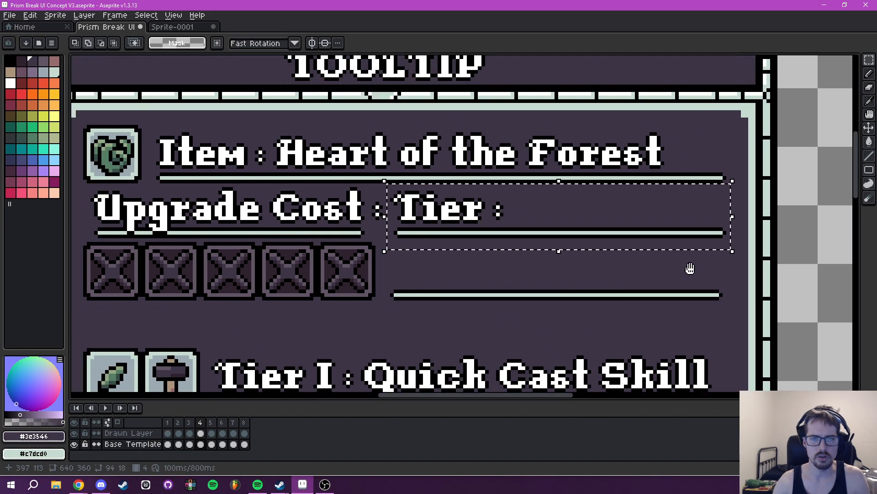
{"action": "scroll", "coordinate": [463, 241], "scroll_direction": "up", "scroll_amount": 1}
{"action": "left_click", "coordinate": [383, 231]}
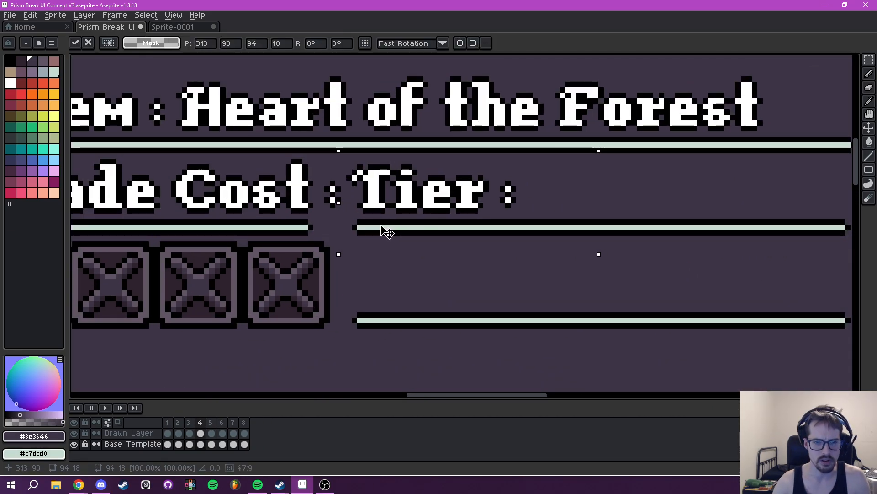
{"action": "scroll", "coordinate": [389, 243], "scroll_direction": "down", "scroll_amount": 5}
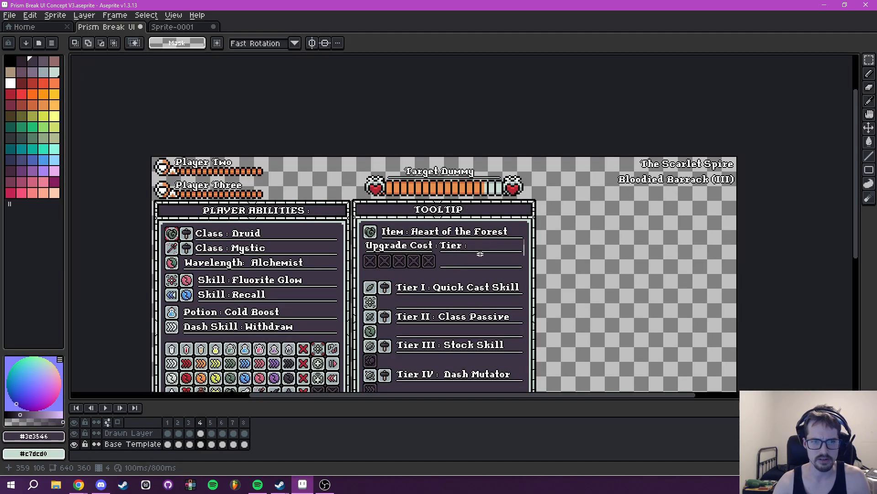
- Paint out the colon after "Upgrade Cost" on the Base Template layer with the panel's background colour
{"action": "scroll", "coordinate": [480, 257], "scroll_direction": "up", "scroll_amount": 1}
{"action": "left_click_drag", "start_coordinate": [481, 259], "coordinate": [505, 219]}
{"action": "scroll", "coordinate": [458, 215], "scroll_direction": "up", "scroll_amount": 3}
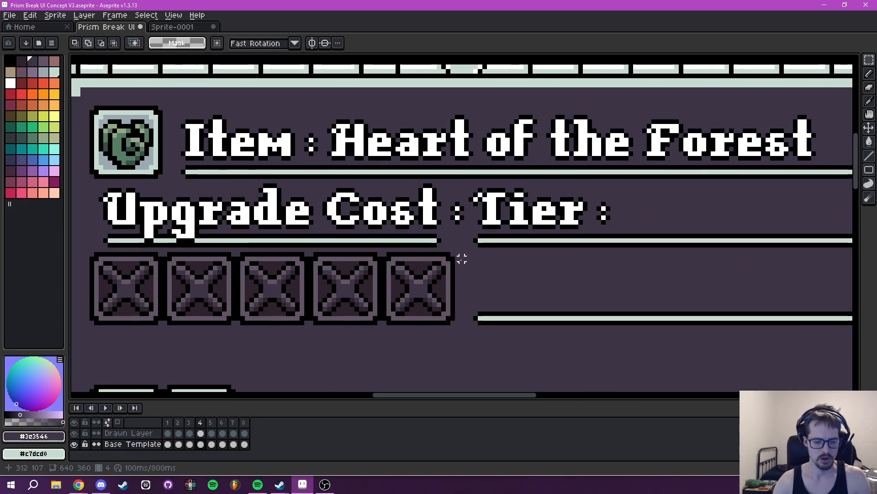
{"action": "key", "text": "b"}
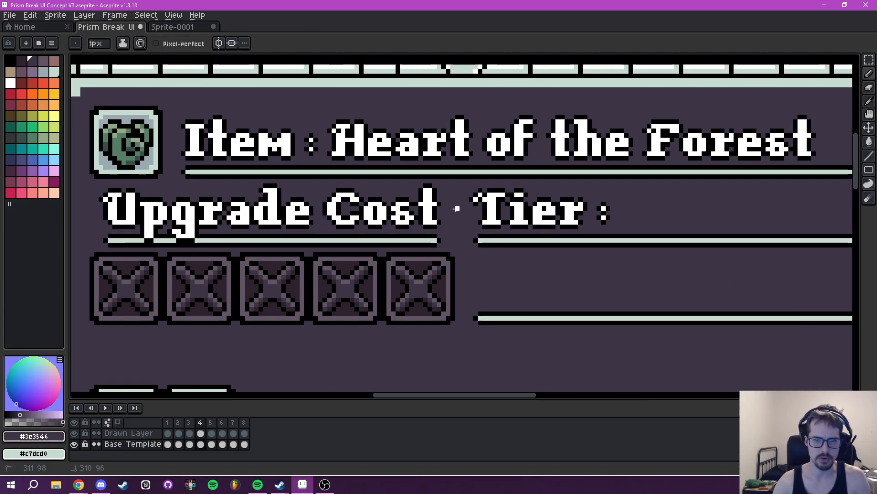
{"action": "scroll", "coordinate": [471, 218], "scroll_direction": "down", "scroll_amount": 3}
{"action": "left_click_drag", "start_coordinate": [609, 247], "coordinate": [456, 232]}
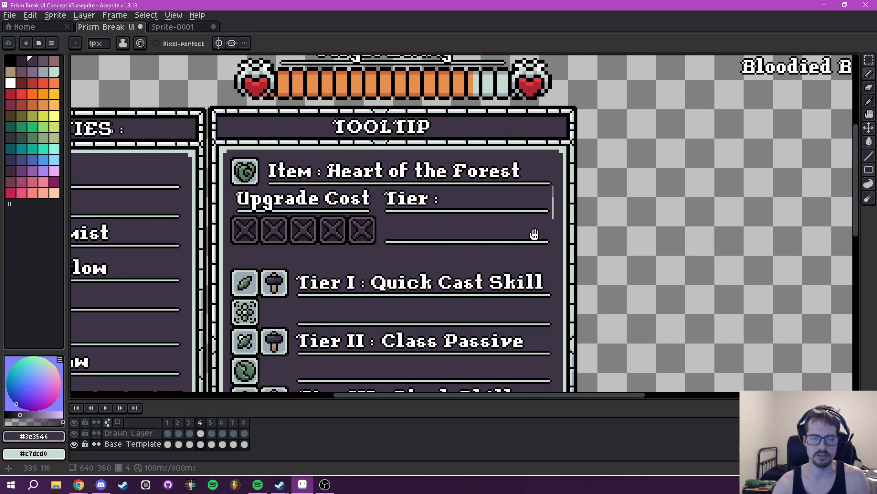
- Remove the stray vertical light line beside the end of the "Tier :" underline and clear the selection
{"action": "left_click_drag", "start_coordinate": [537, 234], "coordinate": [485, 242]}
{"action": "scroll", "coordinate": [502, 232], "scroll_direction": "up", "scroll_amount": 4}
{"action": "key", "text": "g"}
{"action": "left_click", "coordinate": [497, 212]}
{"action": "mouse_move", "coordinate": [491, 211]}
{"action": "left_mouse_down"}
{"action": "mouse_move", "coordinate": [474, 216]}
{"action": "mouse_move", "coordinate": [459, 151]}
{"action": "left_mouse_up"}
{"action": "left_click_drag", "start_coordinate": [483, 185], "coordinate": [492, 262]}
{"action": "key", "text": "m"}
{"action": "left_click_drag", "start_coordinate": [438, 209], "coordinate": [459, 295]}
{"action": "key", "text": "ctrl+d"}
{"action": "scroll", "coordinate": [488, 286], "scroll_direction": "down", "scroll_amount": 3}
{"action": "scroll", "coordinate": [429, 240], "scroll_direction": "up", "scroll_amount": 3}
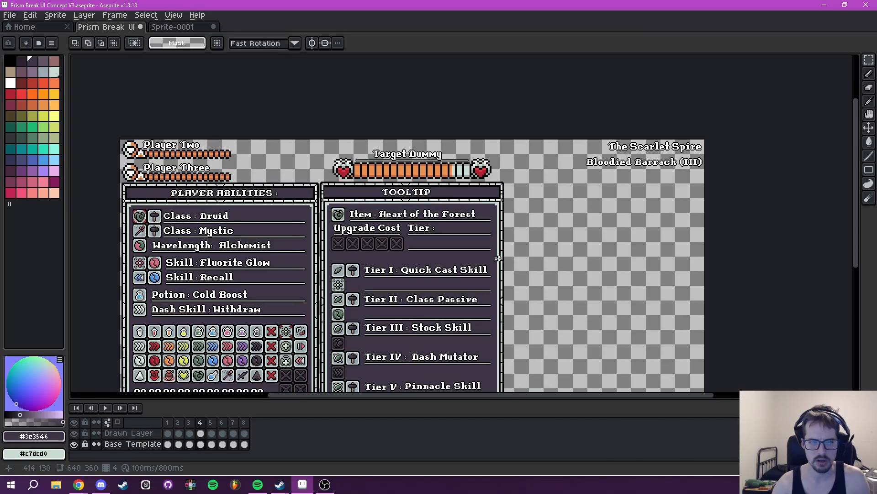
- Try inserting the white (Idx-10) size 16 text "Druid VIII" on the Base Template layer, and undo it
{"action": "left_click_drag", "start_coordinate": [428, 241], "coordinate": [457, 227]}
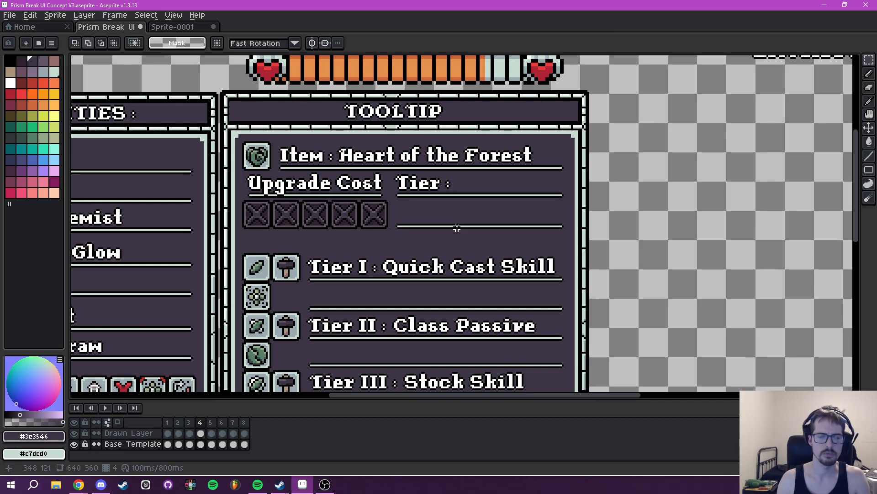
{"action": "key", "text": "t"}
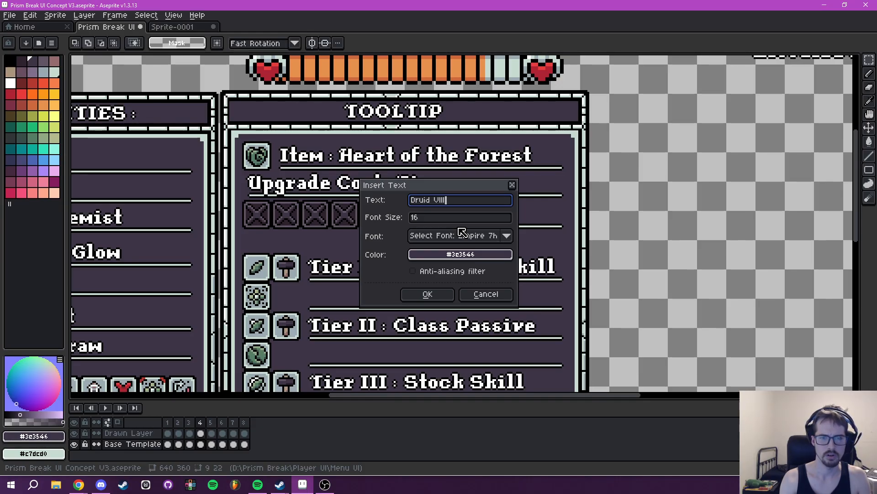
{"action": "left_click", "coordinate": [439, 254]}
{"action": "left_click", "coordinate": [421, 273]}
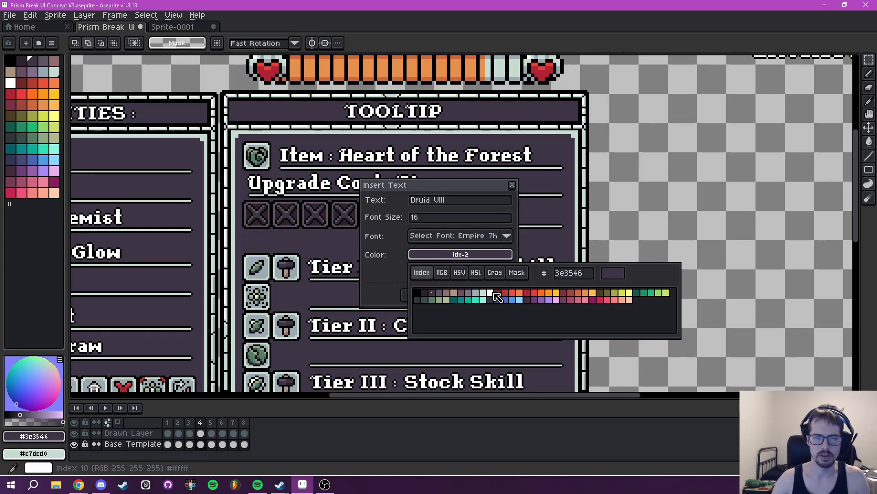
{"action": "left_click", "coordinate": [497, 297]}
{"action": "left_click", "coordinate": [426, 293]}
{"action": "left_click_drag", "start_coordinate": [466, 230], "coordinate": [453, 223]}
{"action": "left_click", "coordinate": [382, 215]}
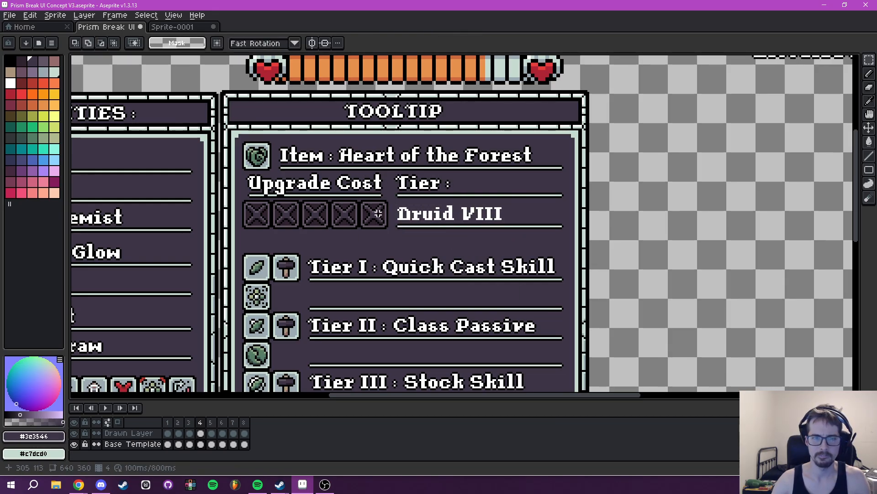
{"action": "key", "text": "ctrl+z"}
{"action": "key", "text": "ctrl+z"}
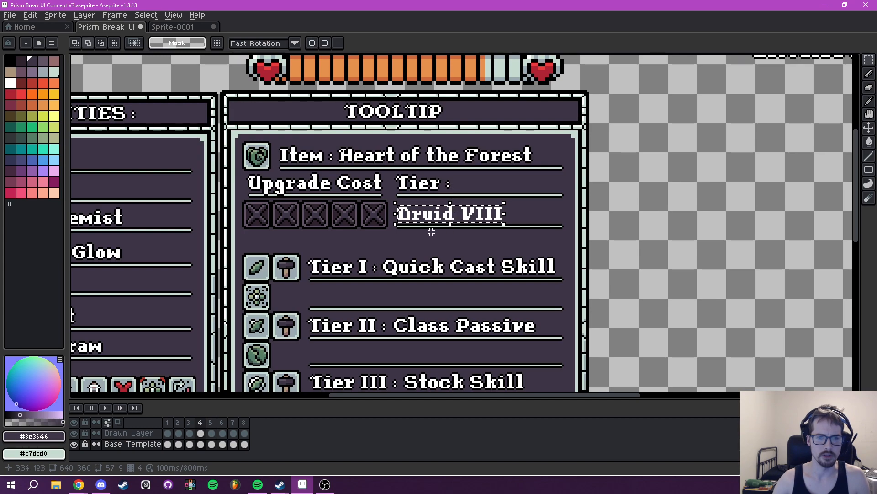
- Insert the white size 16 text "Druid VIII" on the Drawn Layer and place it above the underline beneath "Tier :"
{"action": "left_click", "coordinate": [128, 433]}
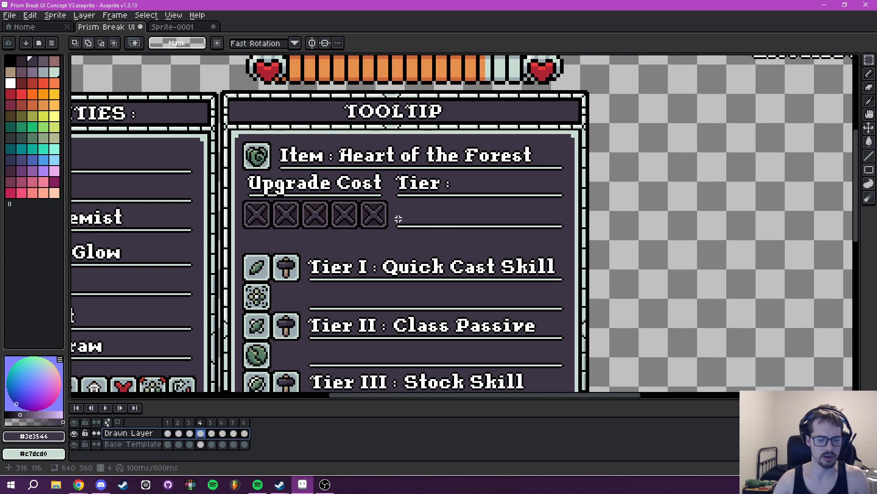
{"action": "key", "text": "ctrl+t"}
{"action": "left_click", "coordinate": [453, 255]}
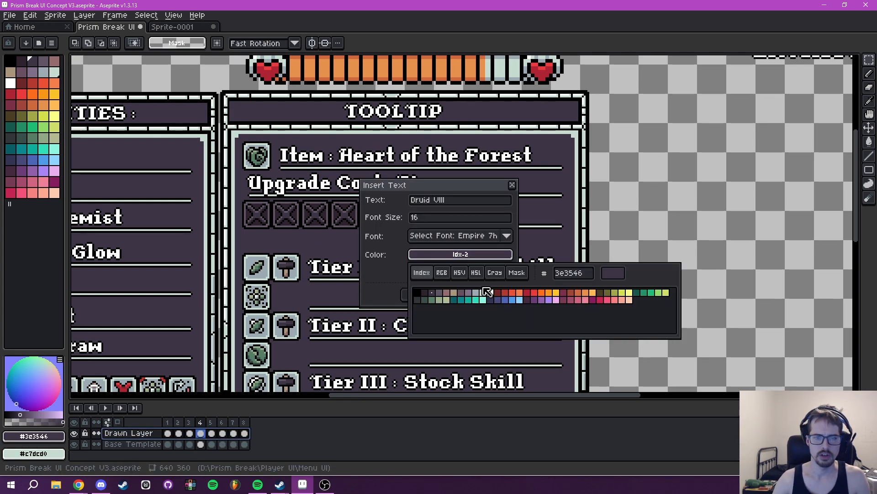
{"action": "left_click", "coordinate": [487, 291]}
{"action": "left_click", "coordinate": [423, 293]}
{"action": "mouse_move", "coordinate": [453, 224]}
{"action": "left_mouse_down"}
{"action": "mouse_move", "coordinate": [453, 211]}
{"action": "mouse_move", "coordinate": [451, 218]}
{"action": "left_mouse_up"}
{"action": "key", "text": "Return"}
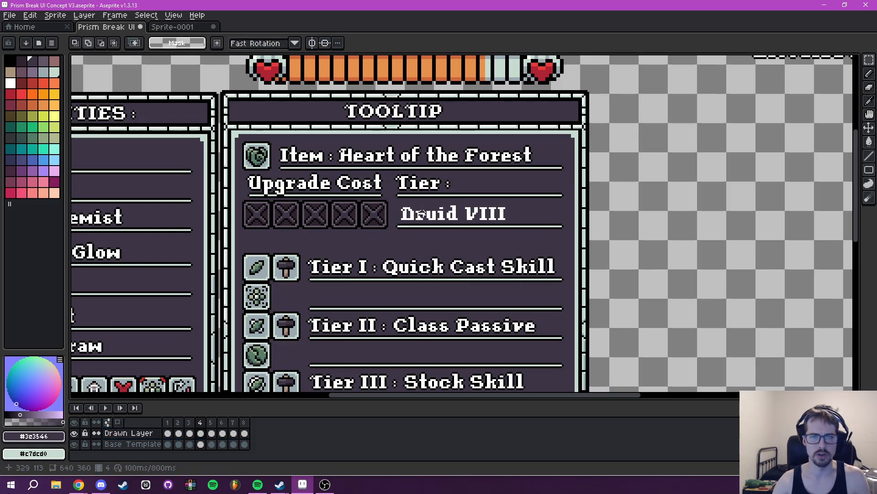
{"action": "key", "text": "ctrl+z"}
- Select the "Druid VIII" text on the Drawn Layer and add a black (Idx-0) outline around it
{"action": "left_click_drag", "start_coordinate": [430, 223], "coordinate": [513, 226]}
{"action": "key", "text": "ctrl+d"}
{"action": "key", "text": "shift+o"}
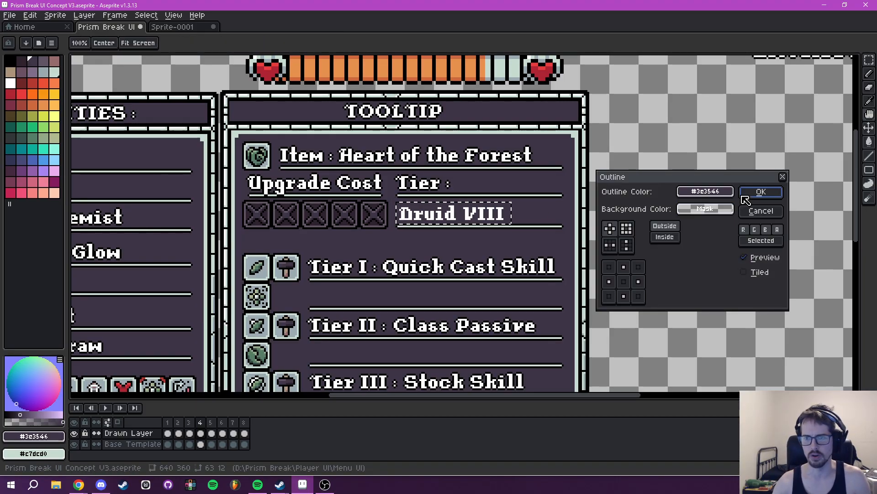
{"action": "left_click", "coordinate": [706, 191]}
{"action": "left_click", "coordinate": [625, 210]}
{"action": "left_click", "coordinate": [613, 230]}
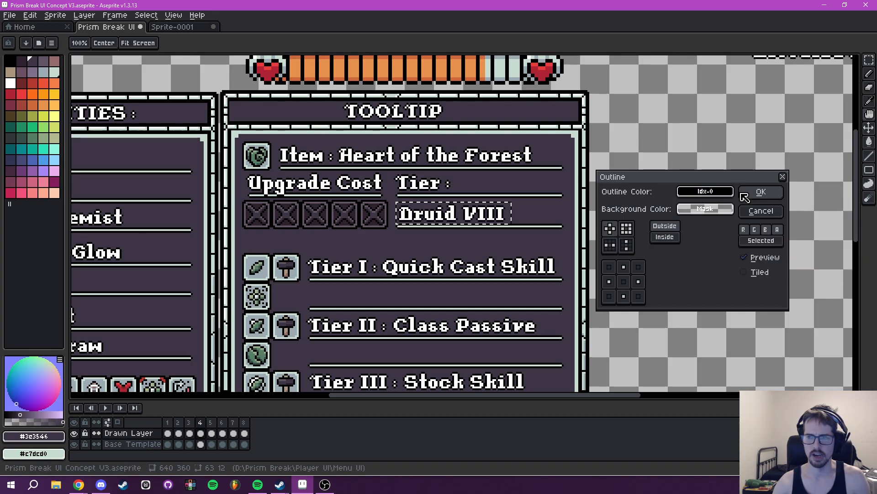
{"action": "left_click", "coordinate": [759, 192]}
{"action": "scroll", "coordinate": [522, 242], "scroll_direction": "down", "scroll_amount": 4}
{"action": "scroll", "coordinate": [522, 242], "scroll_direction": "up", "scroll_amount": 4}
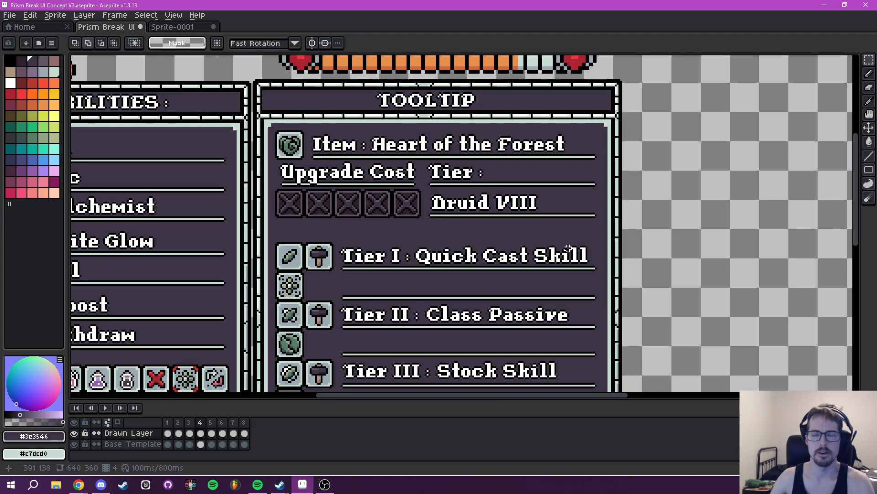
- Move the "VIII" part up beside the "Tier :" label, leaving "Druid" on the underline below
{"action": "scroll", "coordinate": [483, 172], "scroll_direction": "up", "scroll_amount": 2}
{"action": "left_click_drag", "start_coordinate": [518, 197], "coordinate": [587, 153]}
{"action": "left_click", "coordinate": [668, 178]}
{"action": "scroll", "coordinate": [668, 177], "scroll_direction": "down", "scroll_amount": 3}
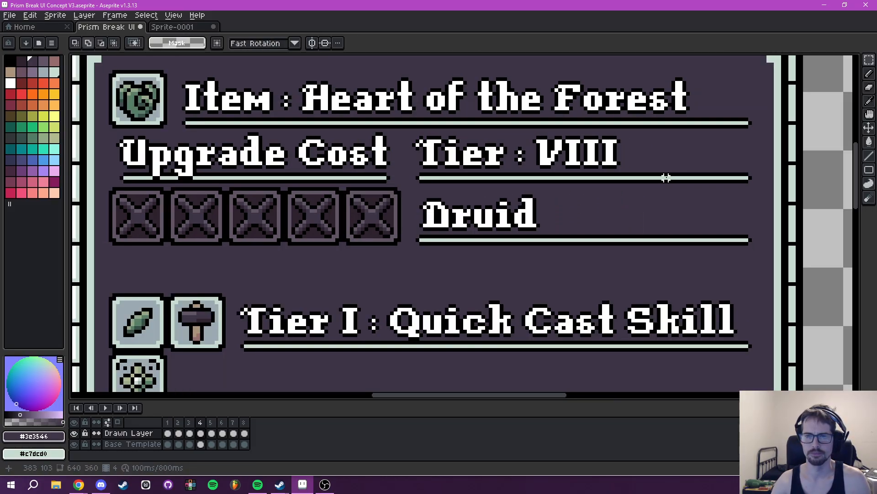
{"action": "mouse_move", "coordinate": [667, 172]}
{"action": "left_mouse_down"}
{"action": "mouse_move", "coordinate": [600, 217]}
{"action": "mouse_move", "coordinate": [530, 204]}
{"action": "mouse_move", "coordinate": [544, 204]}
{"action": "mouse_move", "coordinate": [543, 235]}
{"action": "left_mouse_up"}
- Examine the tooltip's item header and tier rows against the surrounding UI panels
{"action": "scroll", "coordinate": [600, 217], "scroll_direction": "up", "scroll_amount": 1}
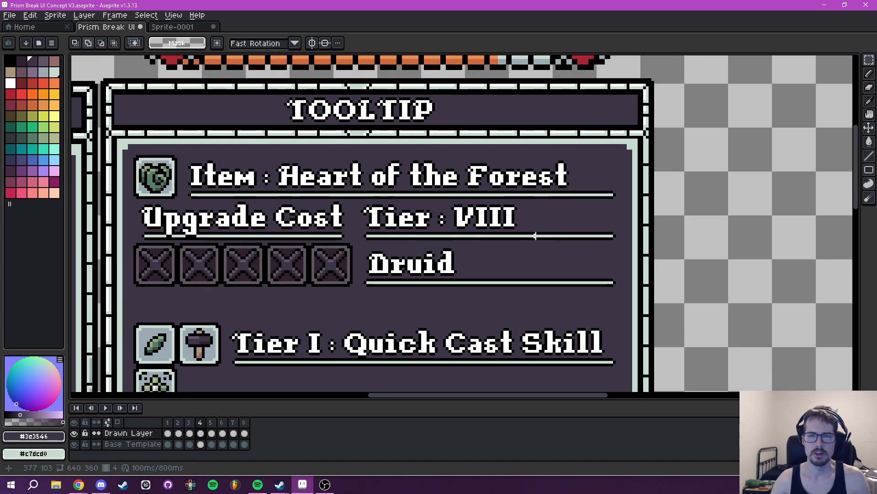
{"action": "scroll", "coordinate": [532, 235], "scroll_direction": "down", "scroll_amount": 2}
{"action": "scroll", "coordinate": [591, 234], "scroll_direction": "down", "scroll_amount": 1}
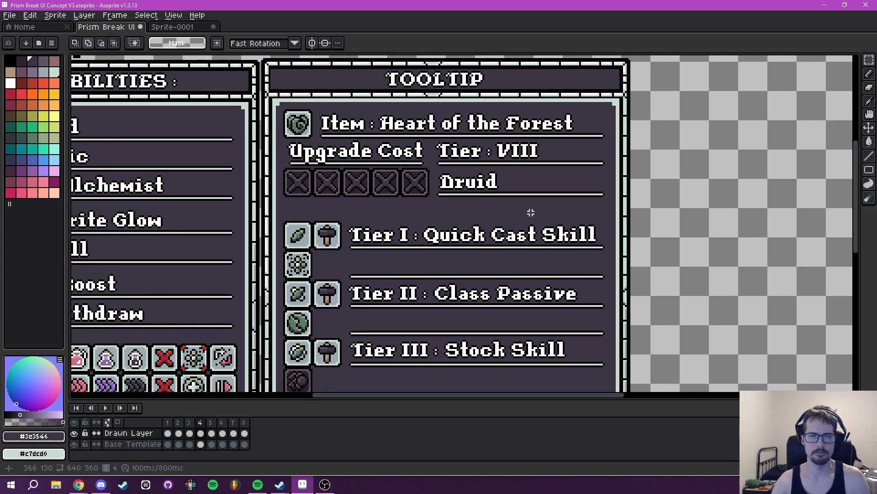
{"action": "scroll", "coordinate": [529, 210], "scroll_direction": "down", "scroll_amount": 2}
{"action": "left_click_drag", "start_coordinate": [551, 228], "coordinate": [514, 259]}
{"action": "scroll", "coordinate": [460, 242], "scroll_direction": "up", "scroll_amount": 1}
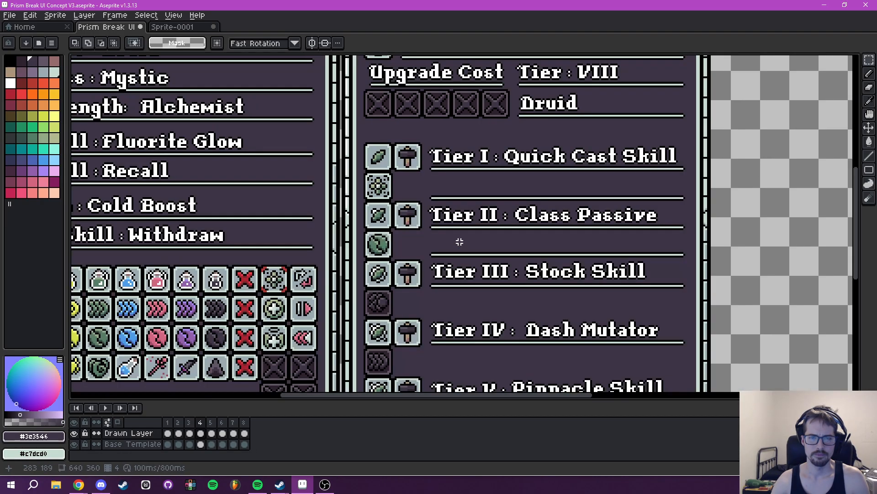
{"action": "scroll", "coordinate": [490, 229], "scroll_direction": "down", "scroll_amount": 2}
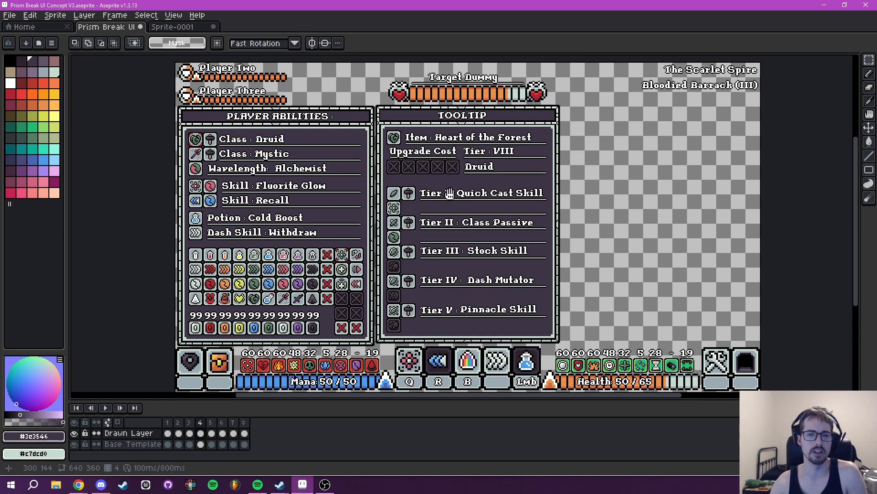
{"action": "left_click_drag", "start_coordinate": [449, 193], "coordinate": [486, 263]}
{"action": "scroll", "coordinate": [458, 261], "scroll_direction": "up", "scroll_amount": 2}
{"action": "left_click_drag", "start_coordinate": [402, 230], "coordinate": [458, 222]}
{"action": "scroll", "coordinate": [382, 171], "scroll_direction": "down", "scroll_amount": 1}
{"action": "scroll", "coordinate": [459, 221], "scroll_direction": "up", "scroll_amount": 3}
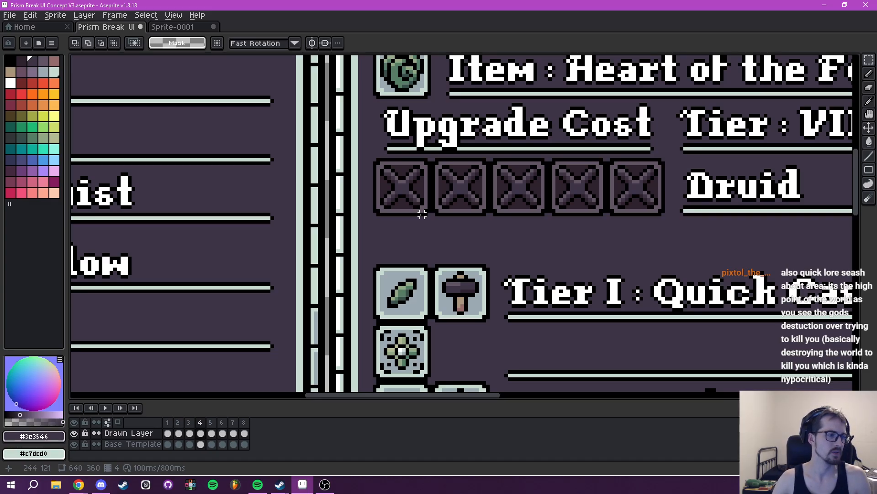
- Try moving the first Upgrade Cost slot down on the Drawn Layer, and undo the move
{"action": "scroll", "coordinate": [391, 172], "scroll_direction": "up", "scroll_amount": 2}
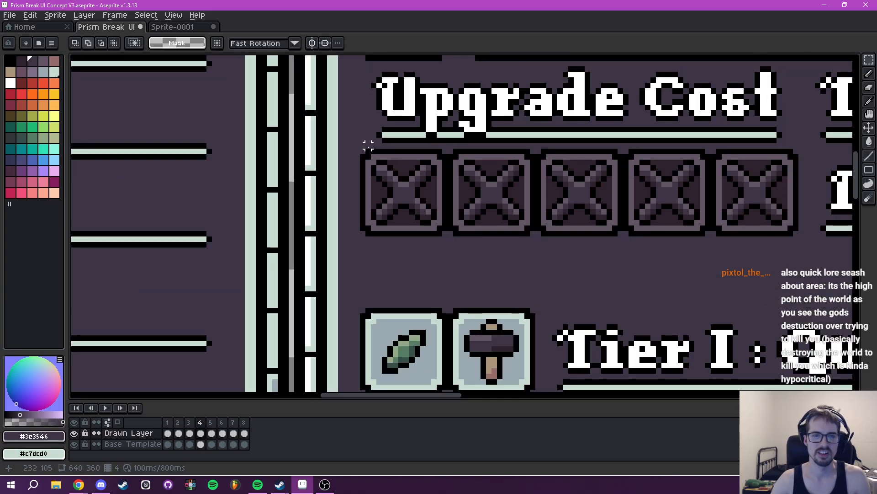
{"action": "left_click_drag", "start_coordinate": [362, 150], "coordinate": [444, 234]}
{"action": "left_click_drag", "start_coordinate": [405, 199], "coordinate": [407, 253]}
{"action": "key", "text": "ctrl+z"}
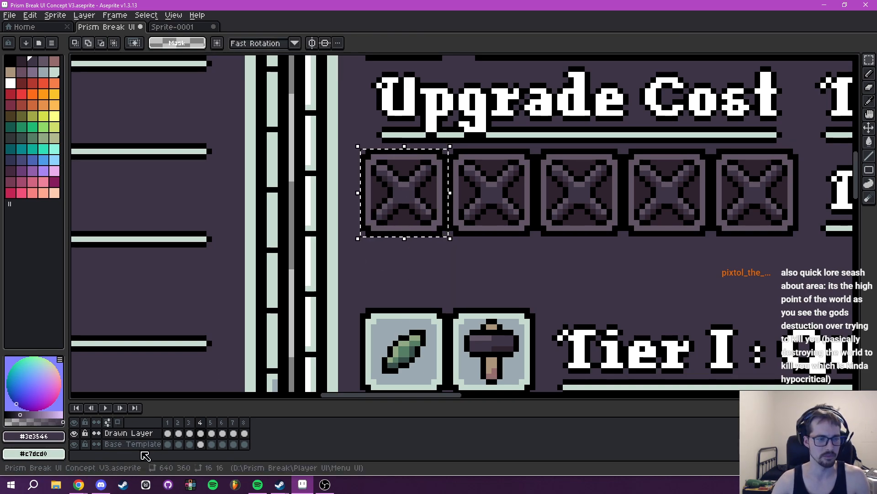
- On the Base Template layer, place a 16 by 16 copy of the first Upgrade Cost slot below it at X 231, Y 121
{"action": "left_click", "coordinate": [137, 444]}
{"action": "left_click_drag", "start_coordinate": [361, 149], "coordinate": [448, 233]}
{"action": "left_click_drag", "start_coordinate": [417, 203], "coordinate": [417, 280]}
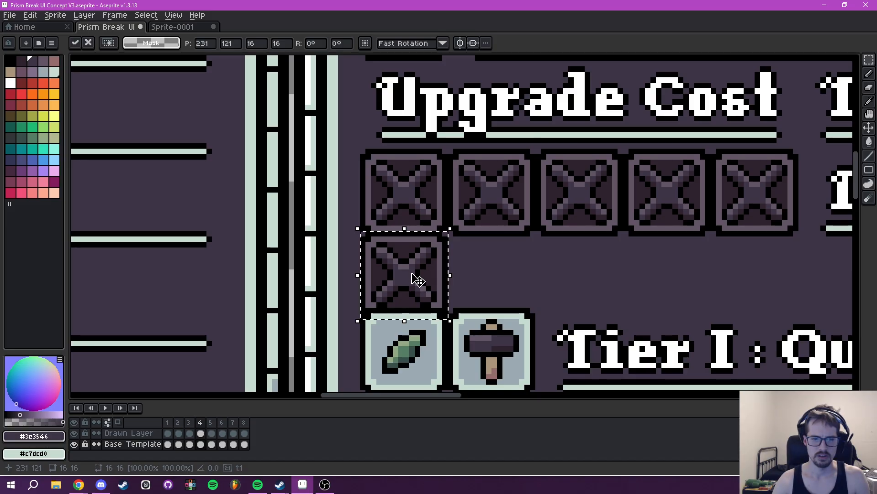
- Inspect the lower tier rows and the spacing down to the tooltip's bottom border
{"action": "scroll", "coordinate": [544, 270], "scroll_direction": "down", "scroll_amount": 2}
{"action": "left_click_drag", "start_coordinate": [529, 361], "coordinate": [460, 115]}
{"action": "left_click_drag", "start_coordinate": [433, 251], "coordinate": [447, 84]}
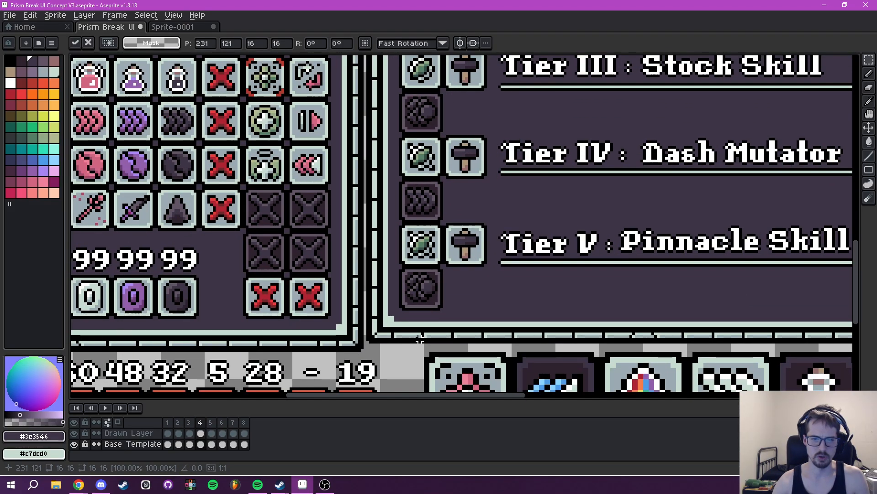
{"action": "scroll", "coordinate": [455, 285], "scroll_direction": "down", "scroll_amount": 2}
{"action": "left_click_drag", "start_coordinate": [455, 284], "coordinate": [462, 359]}
{"action": "left_click_drag", "start_coordinate": [461, 74], "coordinate": [433, 270]}
{"action": "scroll", "coordinate": [425, 222], "scroll_direction": "up", "scroll_amount": 4}
{"action": "left_click_drag", "start_coordinate": [375, 136], "coordinate": [364, 226]}
- Examine the tooltip's item header and Upgrade Cost row, including the extra slot's spacing against the Tier I row
{"action": "scroll", "coordinate": [364, 225], "scroll_direction": "up", "scroll_amount": 1}
{"action": "left_click", "coordinate": [341, 176], "text": "alt"}
{"action": "key", "text": "b"}
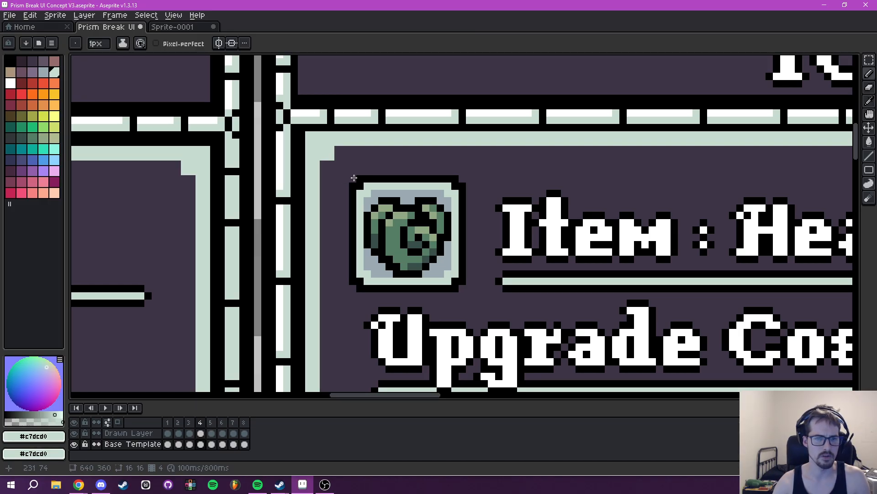
{"action": "left_click_drag", "start_coordinate": [459, 292], "coordinate": [439, 205]}
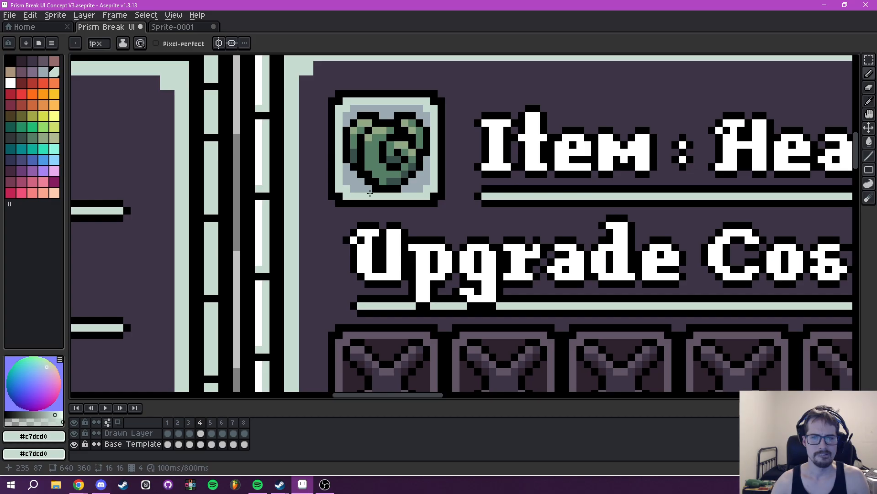
{"action": "scroll", "coordinate": [439, 206], "scroll_direction": "down", "scroll_amount": 1}
{"action": "scroll", "coordinate": [490, 214], "scroll_direction": "down", "scroll_amount": 1}
{"action": "left_click_drag", "start_coordinate": [518, 217], "coordinate": [365, 213]}
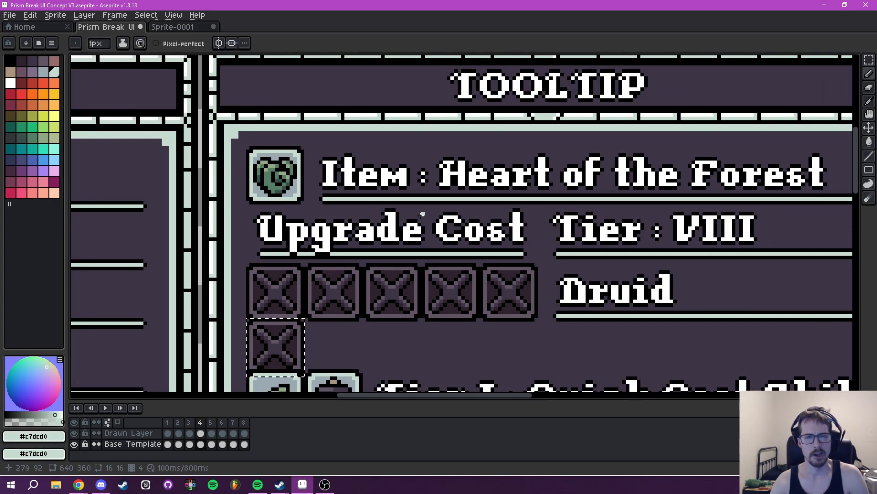
{"action": "scroll", "coordinate": [359, 233], "scroll_direction": "up", "scroll_amount": 1}
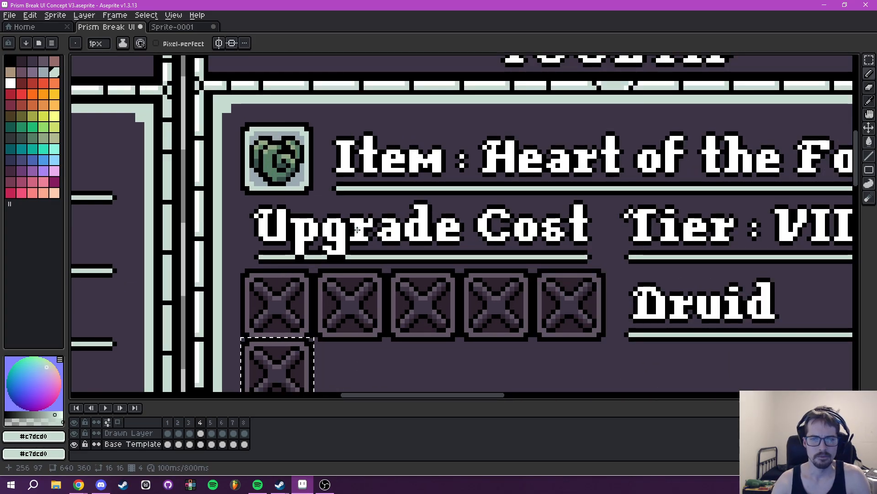
{"action": "scroll", "coordinate": [475, 223], "scroll_direction": "down", "scroll_amount": 2}
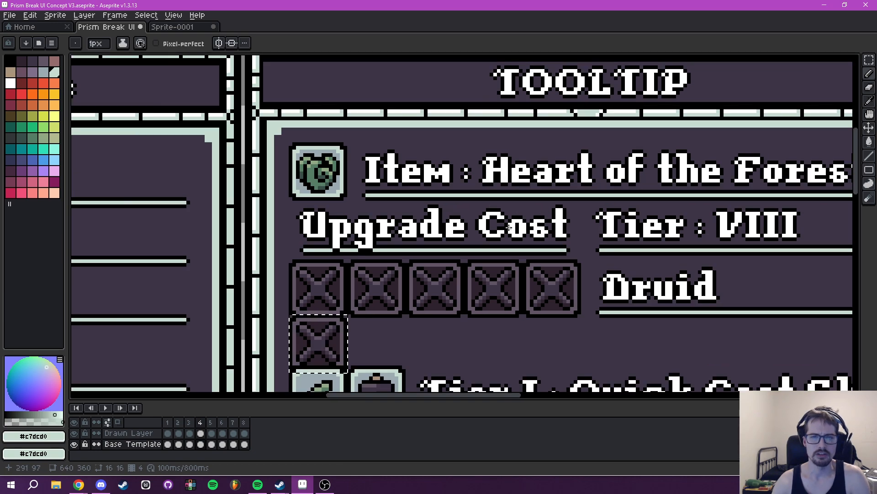
{"action": "left_click_drag", "start_coordinate": [474, 217], "coordinate": [417, 221]}
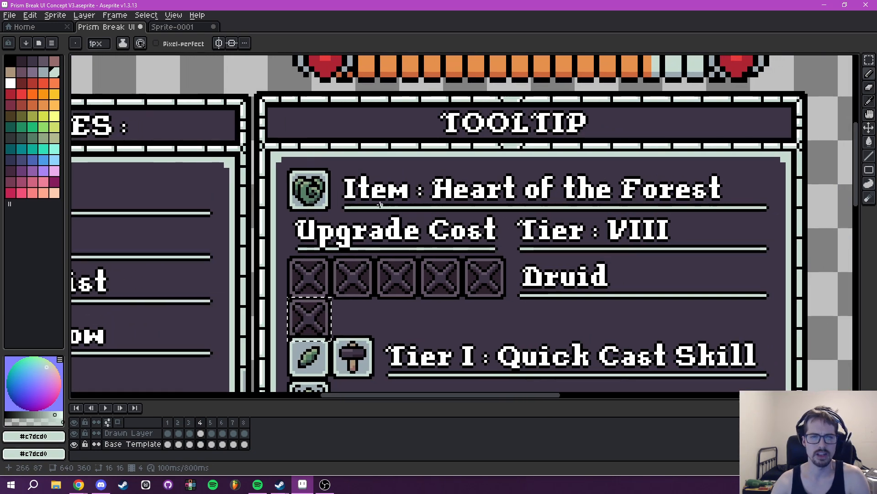
{"action": "scroll", "coordinate": [319, 233], "scroll_direction": "up", "scroll_amount": 4}
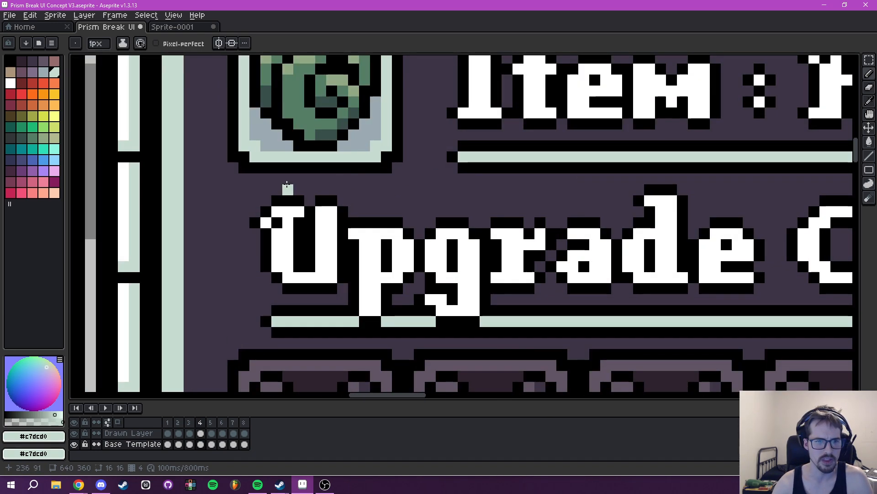
{"action": "scroll", "coordinate": [292, 219], "scroll_direction": "down", "scroll_amount": 4}
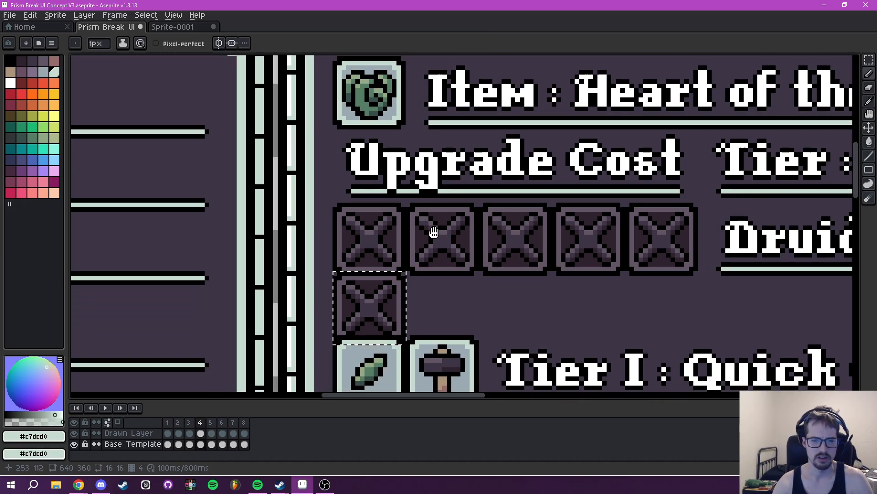
{"action": "mouse_move", "coordinate": [433, 232]}
{"action": "left_mouse_down"}
{"action": "mouse_move", "coordinate": [439, 172]}
{"action": "mouse_move", "coordinate": [431, 221]}
{"action": "left_mouse_up"}
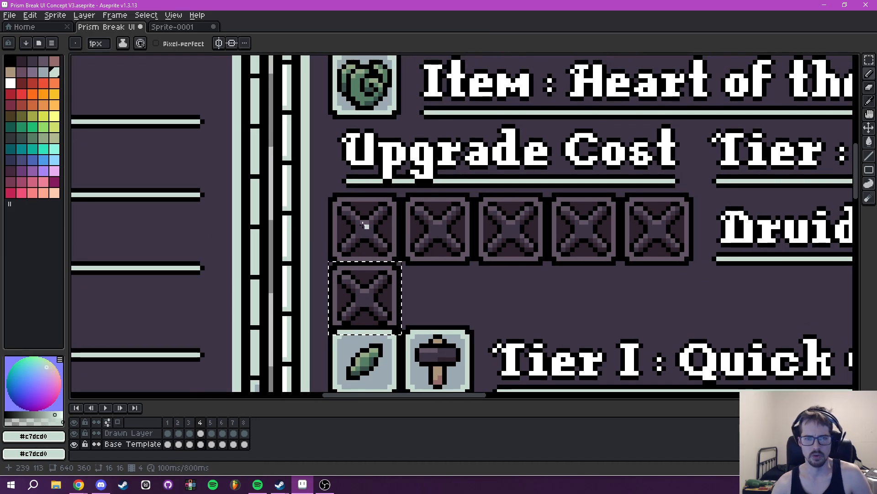
{"action": "left_click_drag", "start_coordinate": [383, 279], "coordinate": [246, 178]}
{"action": "scroll", "coordinate": [246, 178], "scroll_direction": "down", "scroll_amount": 3}
{"action": "scroll", "coordinate": [427, 143], "scroll_direction": "up", "scroll_amount": 2}
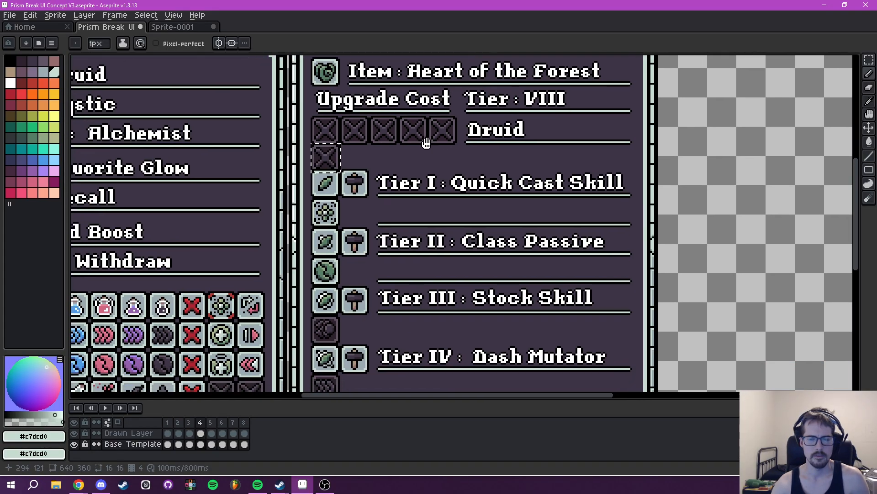
- Undo the extra slot copy below the Upgrade Cost row and clear the selection
{"action": "left_click_drag", "start_coordinate": [445, 136], "coordinate": [404, 200]}
{"action": "key", "text": "ctrl+z"}
{"action": "key", "text": "ctrl+d"}
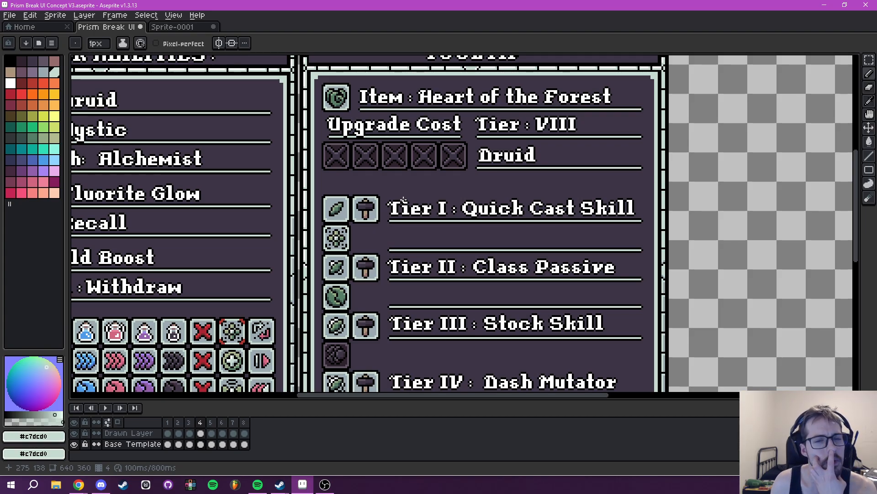
- Compare the tooltip's header and tier rows with the Player Abilities panel and its icon grid
{"action": "left_click_drag", "start_coordinate": [366, 241], "coordinate": [372, 215]}
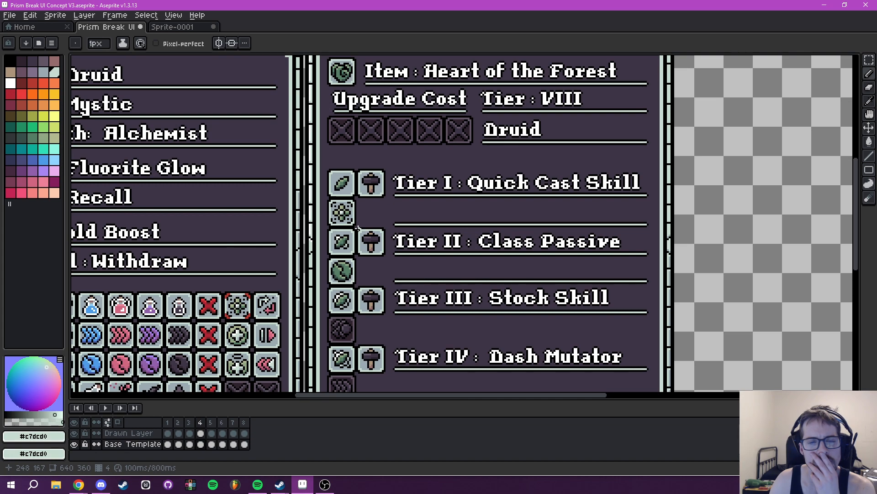
{"action": "left_click_drag", "start_coordinate": [406, 191], "coordinate": [374, 242]}
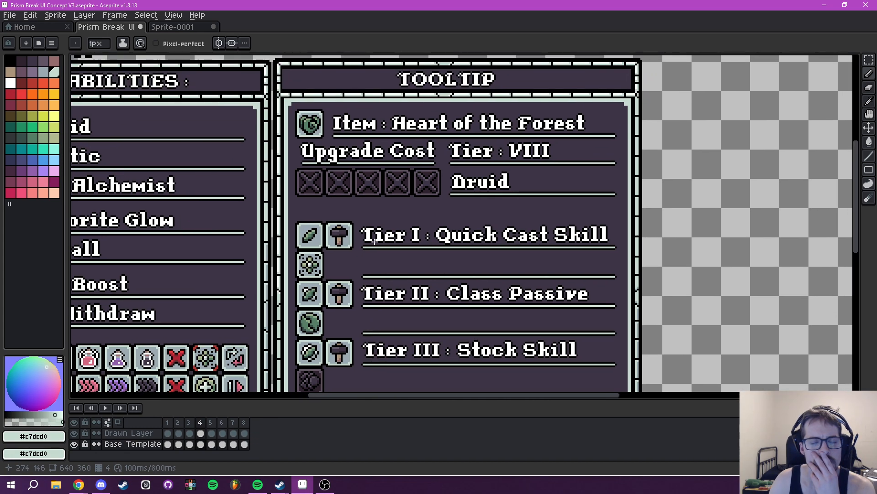
{"action": "mouse_move", "coordinate": [439, 234]}
{"action": "left_mouse_down"}
{"action": "mouse_move", "coordinate": [472, 210]}
{"action": "mouse_move", "coordinate": [427, 229]}
{"action": "mouse_move", "coordinate": [444, 225]}
{"action": "left_mouse_up"}
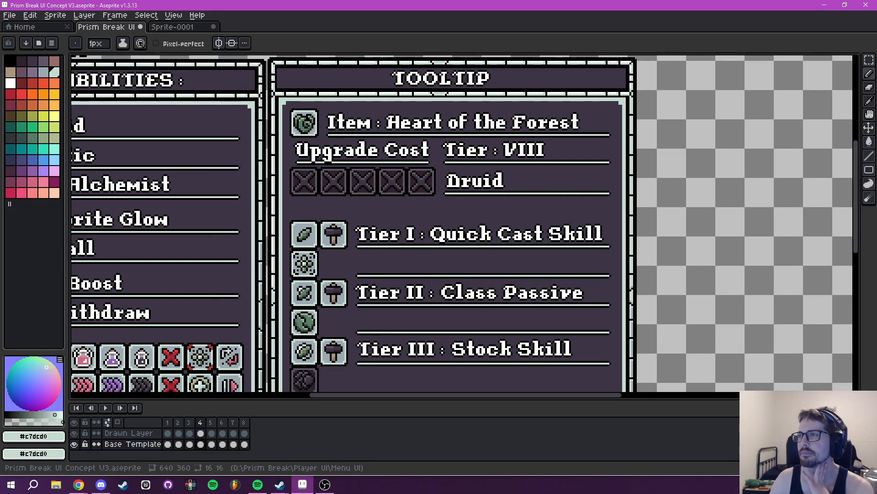
{"action": "left_click_drag", "start_coordinate": [496, 215], "coordinate": [623, 214]}
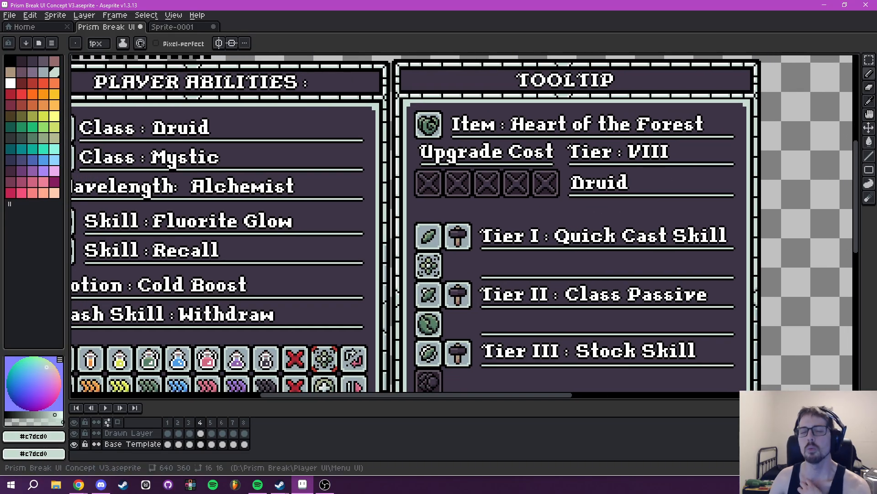
{"action": "mouse_move", "coordinate": [153, 222]}
{"action": "left_mouse_down"}
{"action": "mouse_move", "coordinate": [277, 235]}
{"action": "mouse_move", "coordinate": [189, 246]}
{"action": "mouse_move", "coordinate": [253, 241]}
{"action": "left_mouse_up"}
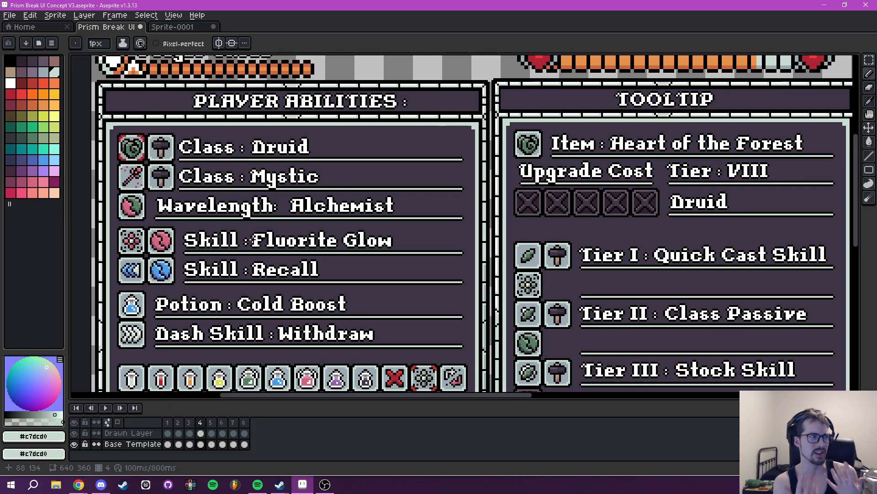
{"action": "left_click_drag", "start_coordinate": [643, 219], "coordinate": [465, 42]}
{"action": "left_click_drag", "start_coordinate": [487, 199], "coordinate": [483, 238]}
{"action": "scroll", "coordinate": [508, 262], "scroll_direction": "down", "scroll_amount": 1}
{"action": "scroll", "coordinate": [463, 228], "scroll_direction": "up", "scroll_amount": 1}
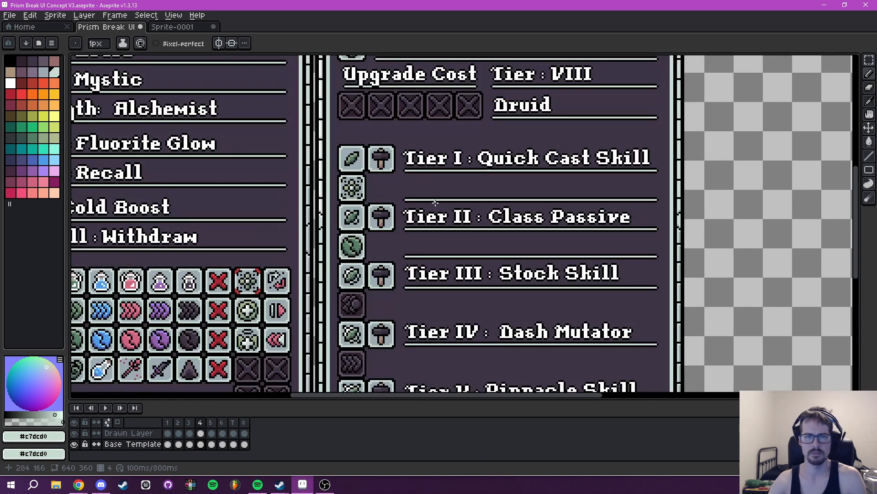
{"action": "left_click_drag", "start_coordinate": [435, 201], "coordinate": [493, 247]}
{"action": "left_click_drag", "start_coordinate": [292, 361], "coordinate": [493, 235]}
- Select the second white 0 icon, between green and purple, in the Player Abilities panel's bottom row on the Base Template layer
{"action": "key", "text": "m"}
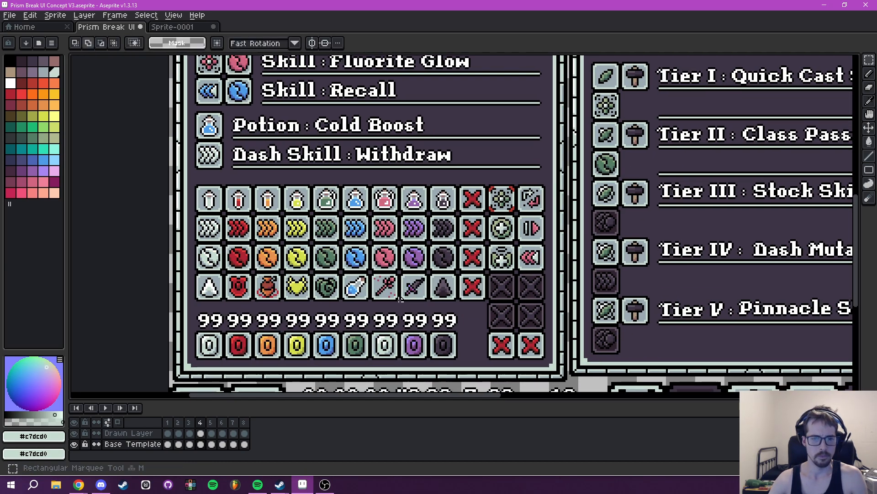
{"action": "scroll", "coordinate": [375, 330], "scroll_direction": "up", "scroll_amount": 2}
{"action": "left_click_drag", "start_coordinate": [374, 365], "coordinate": [380, 284]}
{"action": "left_click", "coordinate": [158, 429]}
{"action": "scroll", "coordinate": [345, 331], "scroll_direction": "up", "scroll_amount": 2}
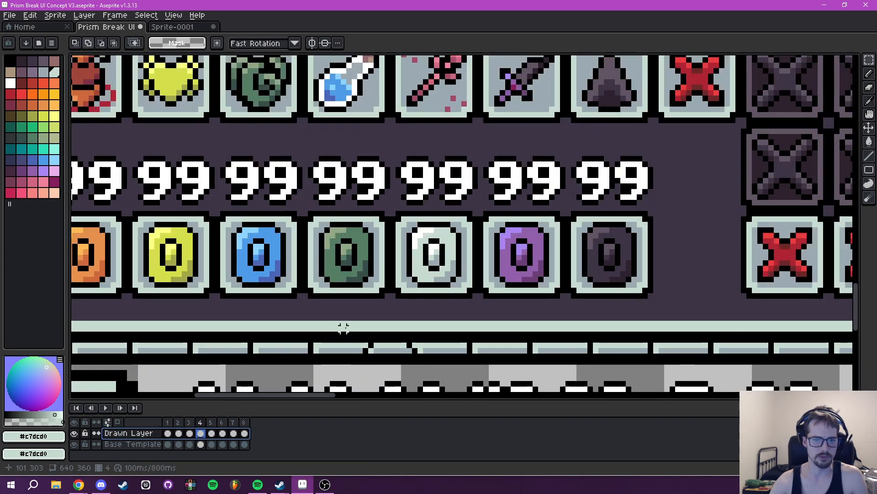
{"action": "mouse_move", "coordinate": [391, 213]}
{"action": "left_mouse_down"}
{"action": "mouse_move", "coordinate": [462, 287]}
{"action": "mouse_move", "coordinate": [464, 298]}
{"action": "mouse_move", "coordinate": [448, 305]}
{"action": "mouse_move", "coordinate": [754, 61]}
{"action": "mouse_move", "coordinate": [630, 200]}
{"action": "mouse_move", "coordinate": [507, 270]}
{"action": "left_mouse_up"}
{"action": "scroll", "coordinate": [466, 295], "scroll_direction": "down", "scroll_amount": 3}
{"action": "key", "text": "ctrl+z"}
{"action": "left_click_drag", "start_coordinate": [461, 296], "coordinate": [652, 63]}
{"action": "left_click", "coordinate": [147, 435]}
{"action": "left_click", "coordinate": [148, 444]}
{"action": "scroll", "coordinate": [463, 315], "scroll_direction": "up", "scroll_amount": 3}
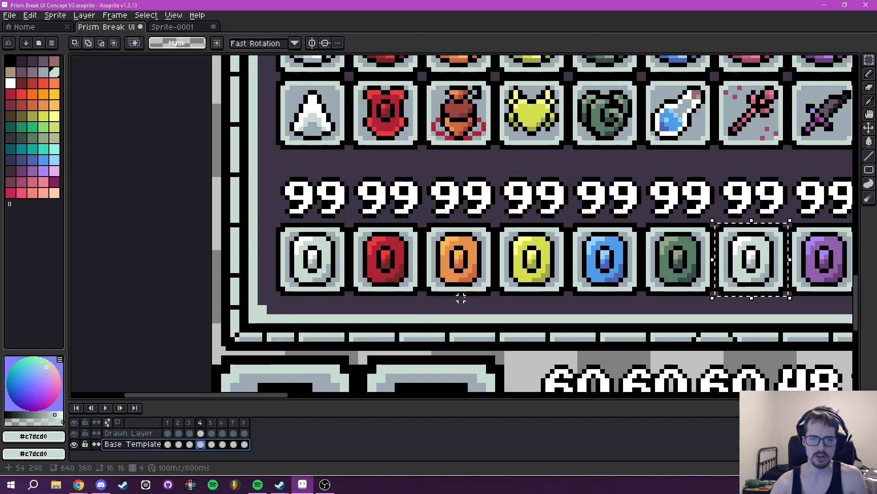
- Paste the white 0 icon over the third Upgrade Cost slot on the Drawn Layer and deselect it
{"action": "key", "text": "ctrl+v"}
{"action": "left_click_drag", "start_coordinate": [476, 295], "coordinate": [544, 145]}
{"action": "key", "text": "Delete"}
{"action": "left_click", "coordinate": [148, 434]}
{"action": "scroll", "coordinate": [551, 95], "scroll_direction": "down", "scroll_amount": 2}
{"action": "mouse_move", "coordinate": [551, 95]}
{"action": "left_mouse_down"}
{"action": "mouse_move", "coordinate": [517, 117]}
{"action": "mouse_move", "coordinate": [433, 269]}
{"action": "left_mouse_up"}
{"action": "key", "text": "ctrl+v"}
{"action": "left_click_drag", "start_coordinate": [467, 232], "coordinate": [486, 241]}
{"action": "key", "text": "ctrl+d"}
- Copy the green 0 icon from the Base Template layer onto the fourth Upgrade Cost slot on the Drawn Layer
{"action": "left_click_drag", "start_coordinate": [236, 356], "coordinate": [450, 133]}
{"action": "scroll", "coordinate": [325, 289], "scroll_direction": "down", "scroll_amount": 4}
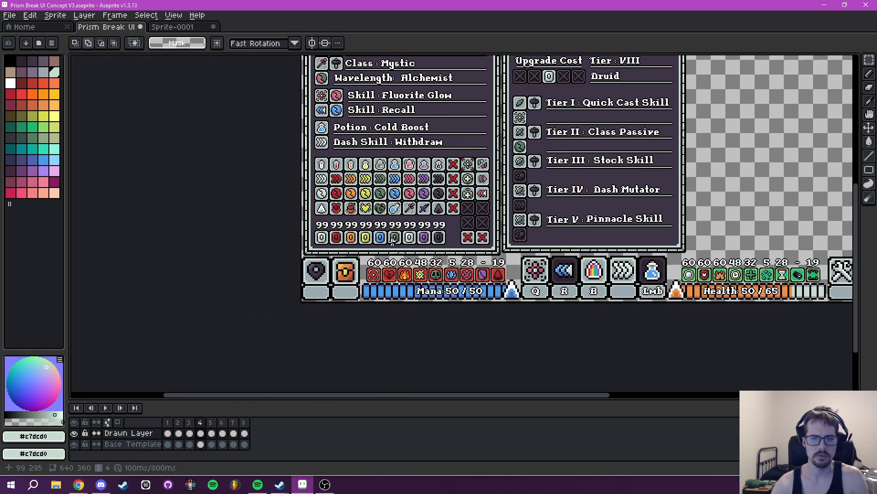
{"action": "scroll", "coordinate": [389, 239], "scroll_direction": "up", "scroll_amount": 5}
{"action": "scroll", "coordinate": [391, 216], "scroll_direction": "up", "scroll_amount": 2}
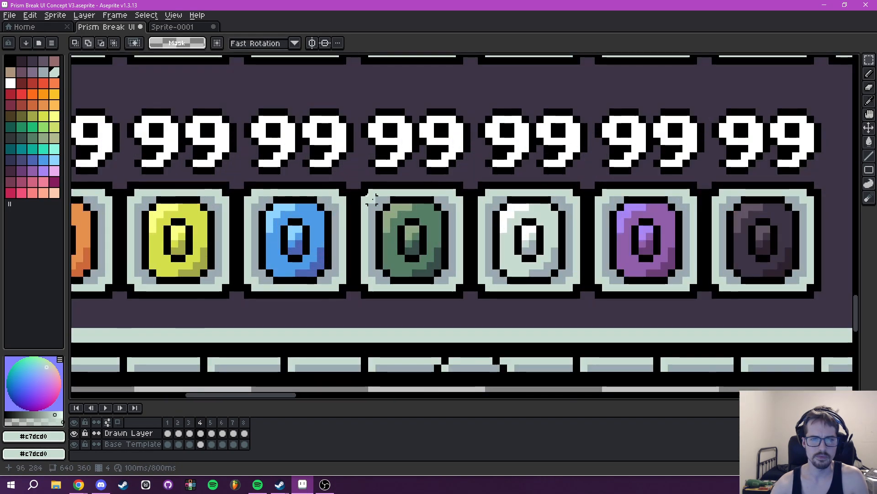
{"action": "left_click", "coordinate": [157, 443]}
{"action": "left_click_drag", "start_coordinate": [356, 183], "coordinate": [466, 295]}
{"action": "key", "text": "ctrl+c"}
{"action": "left_click", "coordinate": [124, 433]}
{"action": "key", "text": "ctrl+v"}
{"action": "mouse_move", "coordinate": [462, 219]}
{"action": "left_mouse_down"}
{"action": "mouse_move", "coordinate": [859, 60]}
{"action": "mouse_move", "coordinate": [721, 366]}
{"action": "mouse_move", "coordinate": [793, 68]}
{"action": "mouse_move", "coordinate": [372, 63]}
{"action": "mouse_move", "coordinate": [347, 168]}
{"action": "mouse_move", "coordinate": [336, 175]}
{"action": "left_mouse_up"}
{"action": "key", "text": "ctrl+d"}
- Review the white and green icons in the Upgrade Cost row within the tooltip header
{"action": "scroll", "coordinate": [345, 172], "scroll_direction": "down", "scroll_amount": 2}
{"action": "left_click_drag", "start_coordinate": [391, 191], "coordinate": [498, 254]}
{"action": "scroll", "coordinate": [525, 274], "scroll_direction": "down", "scroll_amount": 1}
{"action": "scroll", "coordinate": [525, 274], "scroll_direction": "down", "scroll_amount": 2}
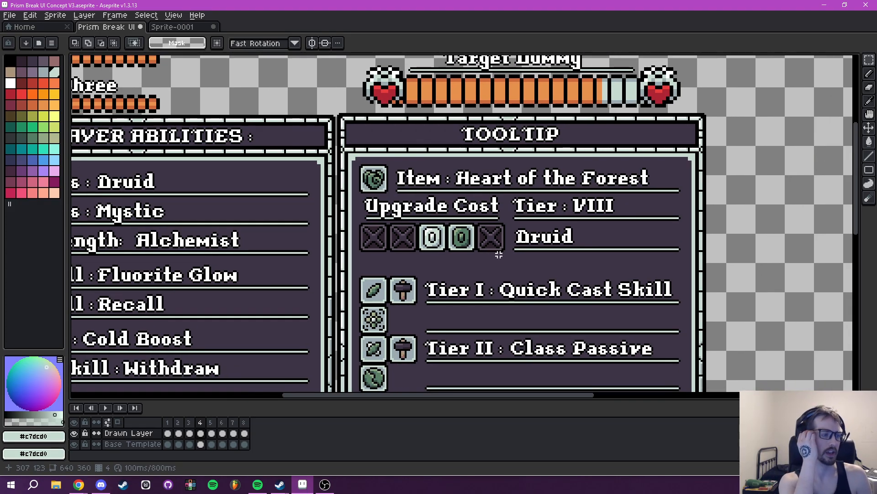
{"action": "left_click_drag", "start_coordinate": [476, 264], "coordinate": [508, 159]}
{"action": "scroll", "coordinate": [491, 248], "scroll_direction": "up", "scroll_amount": 2}
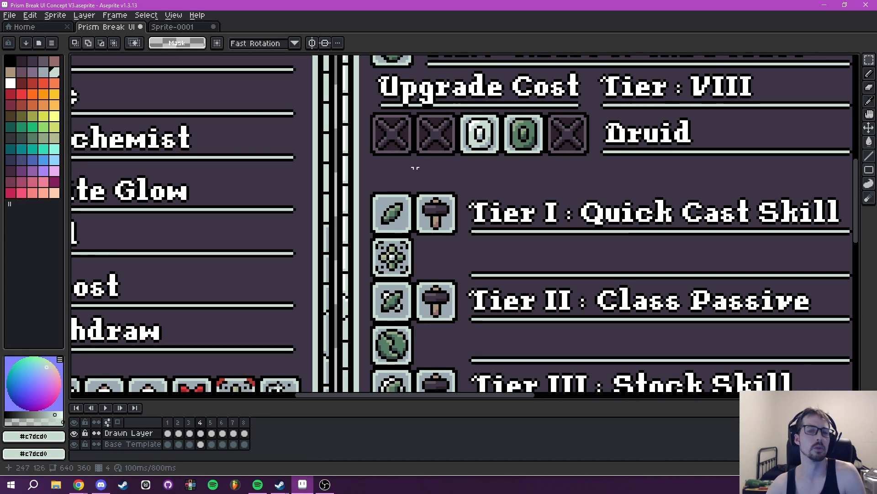
{"action": "left_click_drag", "start_coordinate": [445, 261], "coordinate": [444, 363]}
{"action": "left_click_drag", "start_coordinate": [425, 283], "coordinate": [402, 296]}
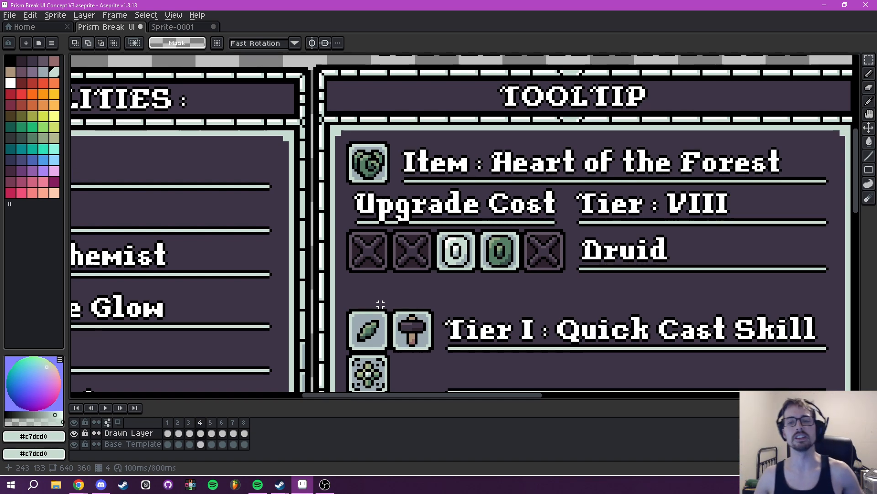
{"action": "scroll", "coordinate": [380, 304], "scroll_direction": "down", "scroll_amount": 3}
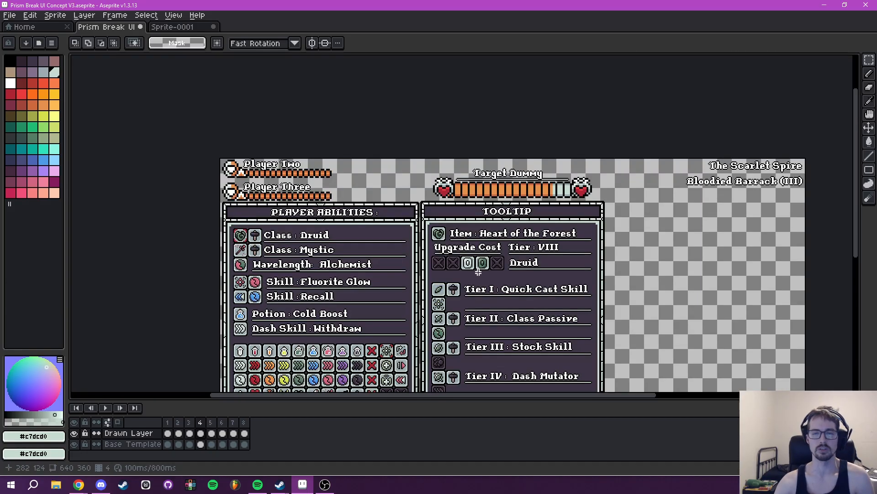
{"action": "scroll", "coordinate": [480, 270], "scroll_direction": "up", "scroll_amount": 2}
{"action": "scroll", "coordinate": [482, 273], "scroll_direction": "down", "scroll_amount": 1}
{"action": "scroll", "coordinate": [486, 258], "scroll_direction": "up", "scroll_amount": 1}
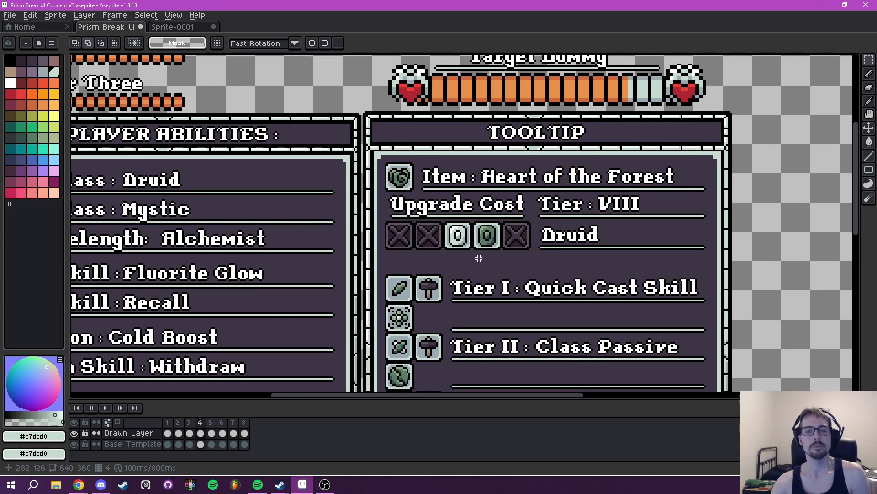
{"action": "left_click_drag", "start_coordinate": [478, 258], "coordinate": [476, 242]}
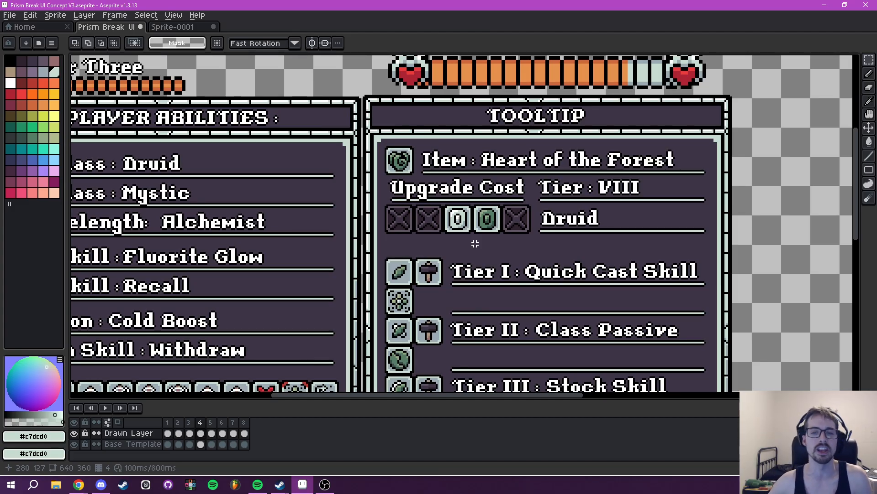
- Examine the tooltip's layout from the Upgrade Cost row through the Tier I to Tier V rows
{"action": "left_click_drag", "start_coordinate": [521, 294], "coordinate": [505, 124]}
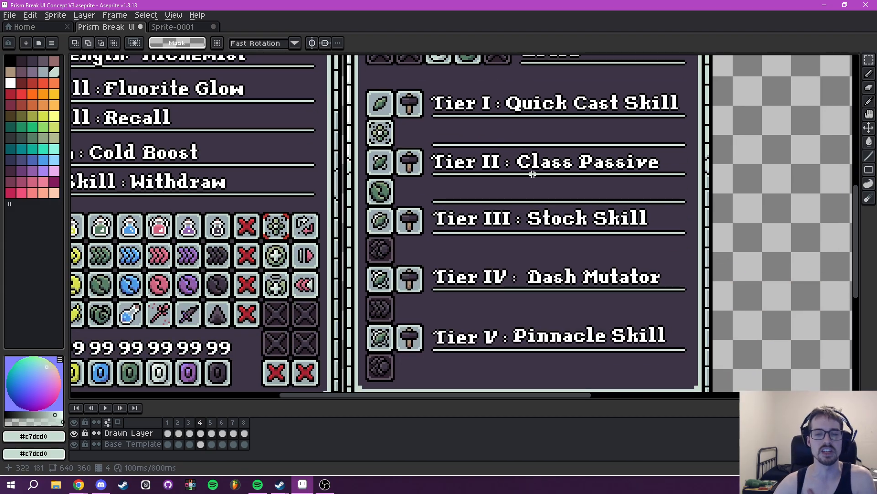
{"action": "left_click_drag", "start_coordinate": [532, 174], "coordinate": [503, 207]}
{"action": "scroll", "coordinate": [502, 206], "scroll_direction": "down", "scroll_amount": 3}
{"action": "scroll", "coordinate": [473, 243], "scroll_direction": "up", "scroll_amount": 1}
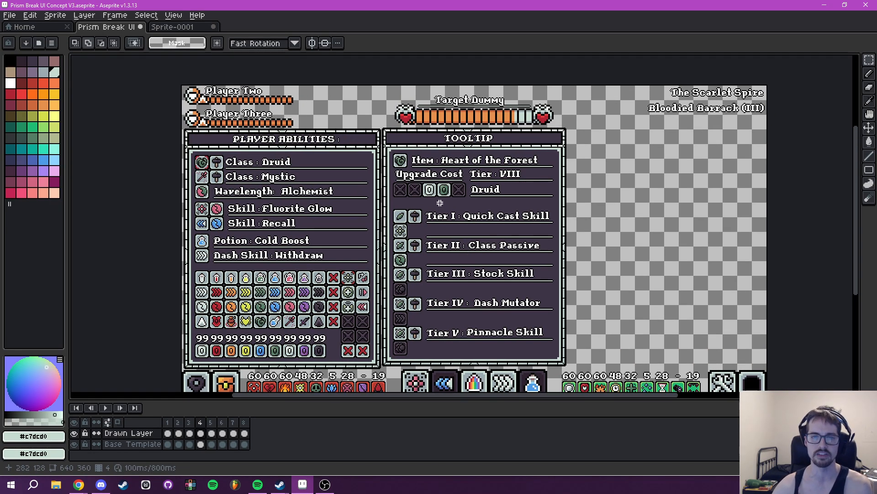
{"action": "scroll", "coordinate": [442, 189], "scroll_direction": "up", "scroll_amount": 3}
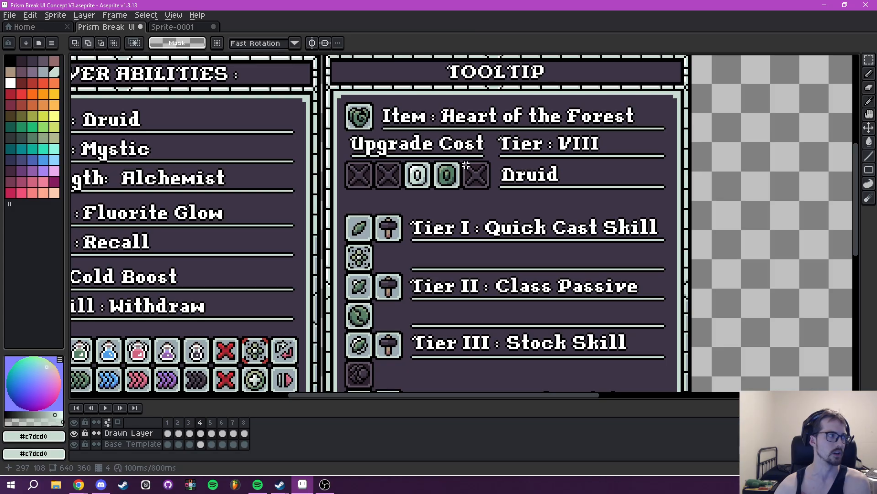
{"action": "left_click_drag", "start_coordinate": [466, 261], "coordinate": [563, 161]}
{"action": "left_click_drag", "start_coordinate": [650, 210], "coordinate": [575, 180]}
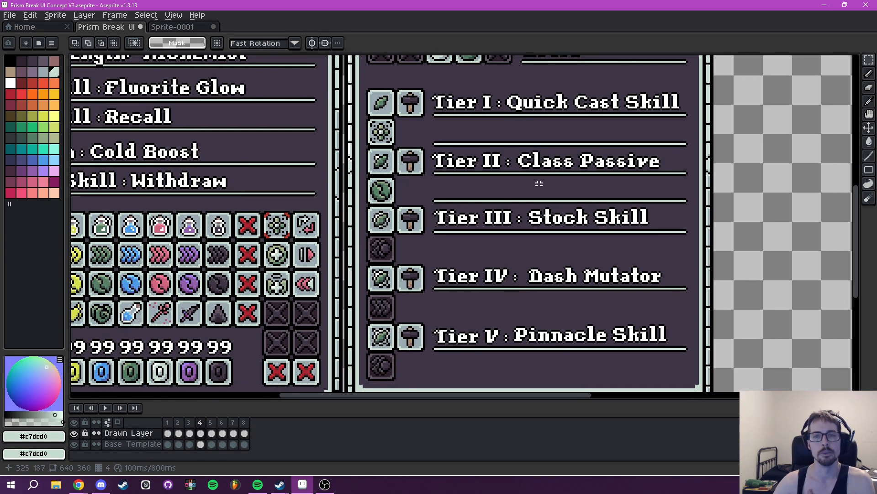
{"action": "left_click_drag", "start_coordinate": [600, 234], "coordinate": [622, 226]}
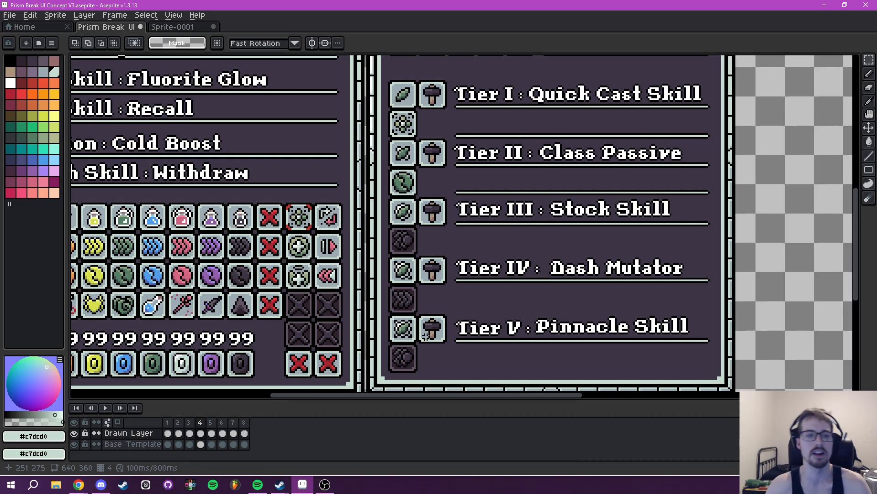
{"action": "scroll", "coordinate": [516, 273], "scroll_direction": "up", "scroll_amount": 5}
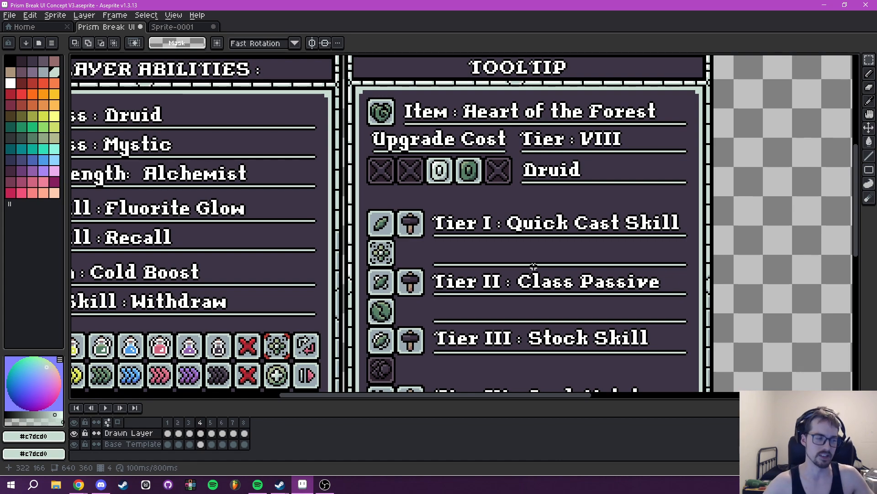
{"action": "left_click_drag", "start_coordinate": [480, 212], "coordinate": [626, 158]}
{"action": "left_click_drag", "start_coordinate": [552, 291], "coordinate": [594, 154]}
{"action": "left_click_drag", "start_coordinate": [517, 273], "coordinate": [489, 386]}
{"action": "left_click_drag", "start_coordinate": [504, 215], "coordinate": [545, 336]}
{"action": "left_click_drag", "start_coordinate": [601, 241], "coordinate": [415, 253]}
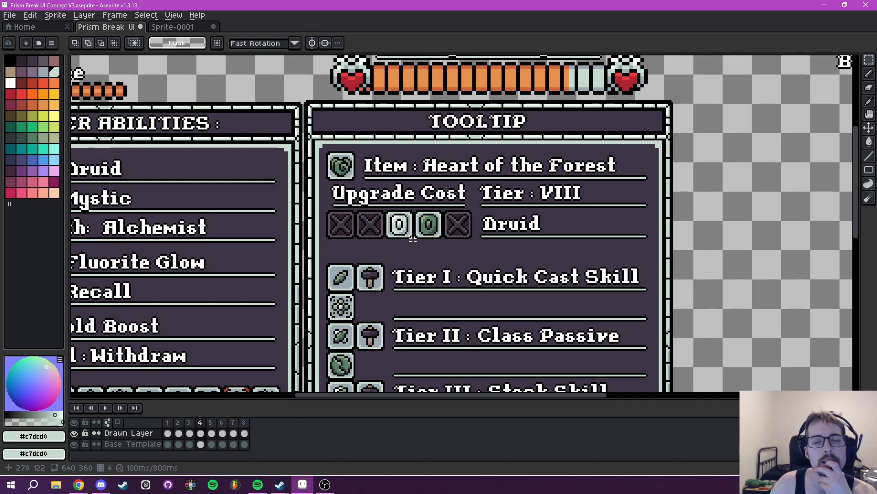
- Shift the white and green 0 icons to the second and third Upgrade Cost slots on the Drawn Layer
{"action": "left_click_drag", "start_coordinate": [452, 253], "coordinate": [418, 177]}
{"action": "scroll", "coordinate": [457, 182], "scroll_direction": "down", "scroll_amount": 3}
{"action": "scroll", "coordinate": [457, 182], "scroll_direction": "up", "scroll_amount": 5}
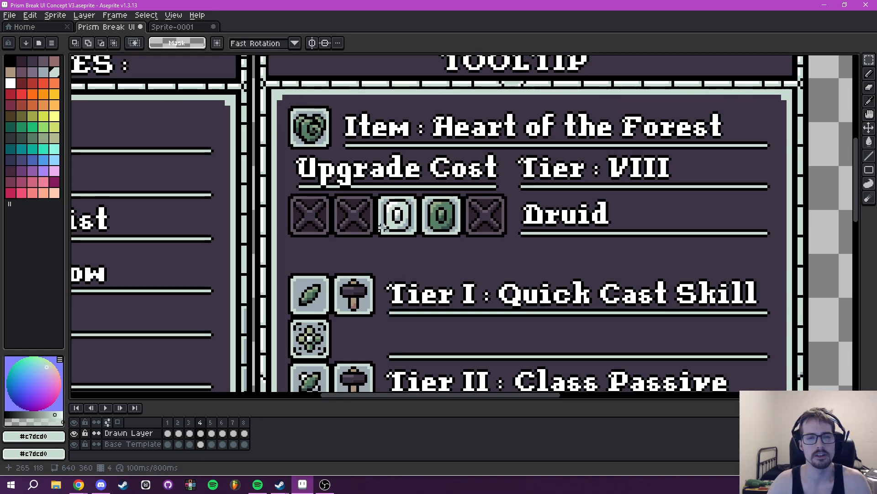
{"action": "scroll", "coordinate": [381, 230], "scroll_direction": "up", "scroll_amount": 2}
{"action": "left_click_drag", "start_coordinate": [372, 173], "coordinate": [455, 242]}
{"action": "scroll", "coordinate": [450, 215], "scroll_direction": "down", "scroll_amount": 2}
{"action": "left_click", "coordinate": [460, 243]}
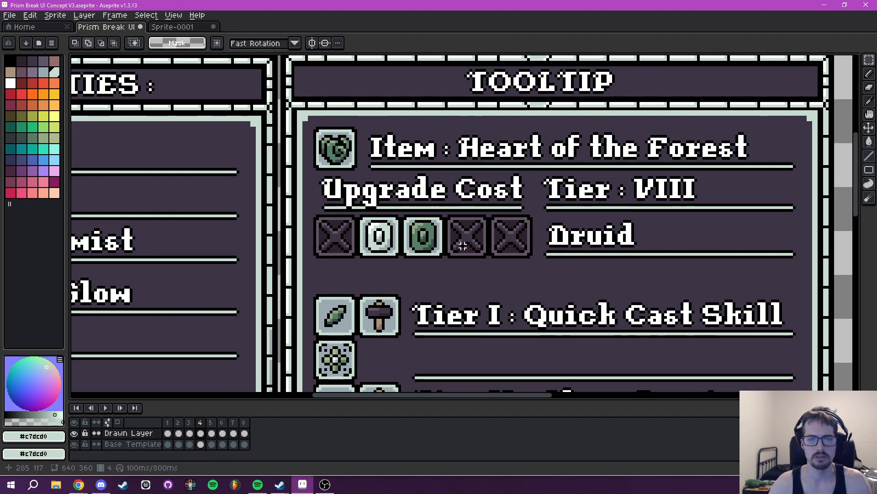
- Sketch red pencil markup circling the Tier I leaf and hammer icons, with arrows and a tick below the Upgrade Cost row
{"action": "scroll", "coordinate": [463, 245], "scroll_direction": "down", "scroll_amount": 3}
{"action": "scroll", "coordinate": [502, 274], "scroll_direction": "up", "scroll_amount": 3}
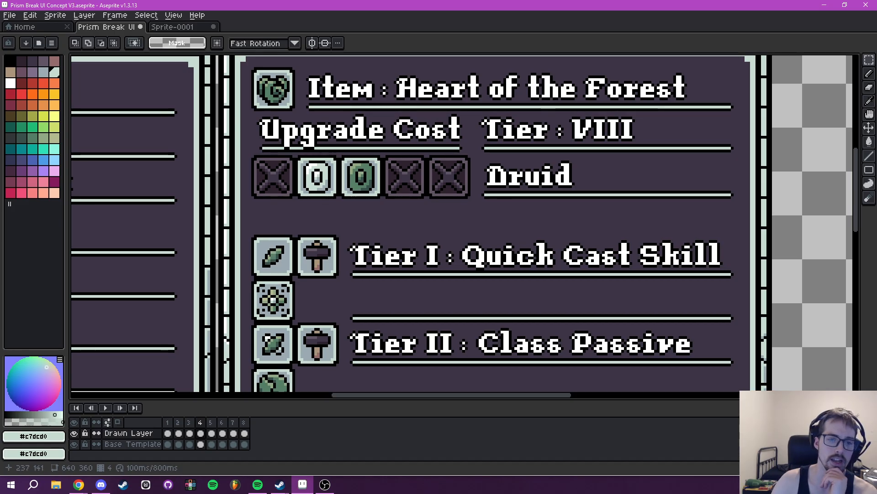
{"action": "left_click", "coordinate": [25, 96]}
{"action": "key", "text": "b"}
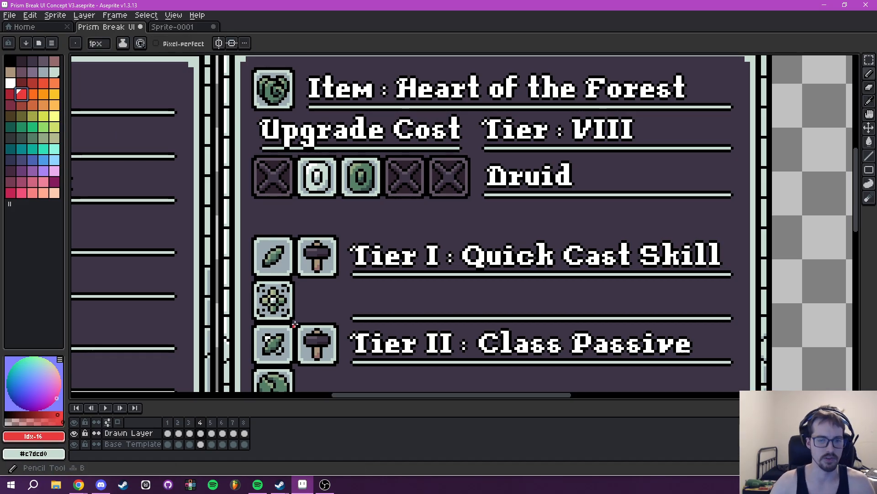
{"action": "mouse_move", "coordinate": [255, 250]}
{"action": "left_mouse_down"}
{"action": "mouse_move", "coordinate": [292, 249]}
{"action": "mouse_move", "coordinate": [271, 269]}
{"action": "mouse_move", "coordinate": [255, 254]}
{"action": "left_mouse_up"}
{"action": "left_click_drag", "start_coordinate": [364, 225], "coordinate": [360, 211]}
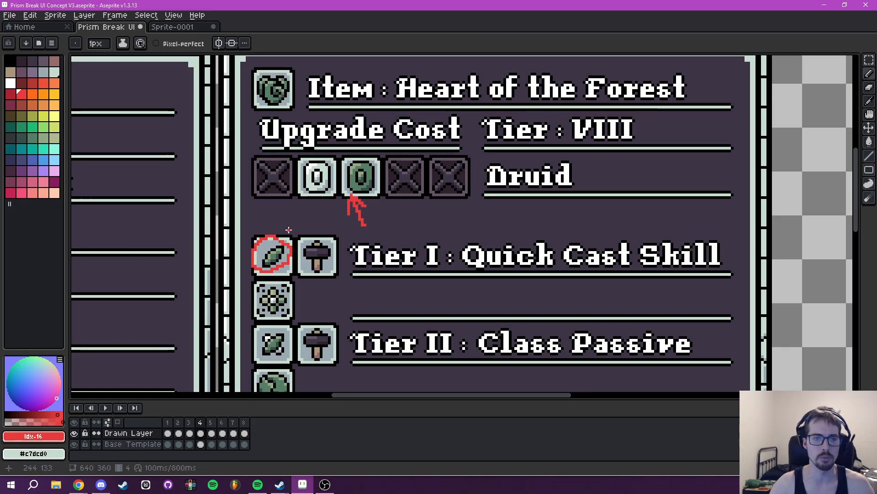
{"action": "mouse_move", "coordinate": [275, 231]}
{"action": "left_mouse_down"}
{"action": "mouse_move", "coordinate": [327, 223]}
{"action": "mouse_move", "coordinate": [323, 237]}
{"action": "left_mouse_up"}
{"action": "left_click_drag", "start_coordinate": [306, 270], "coordinate": [303, 246]}
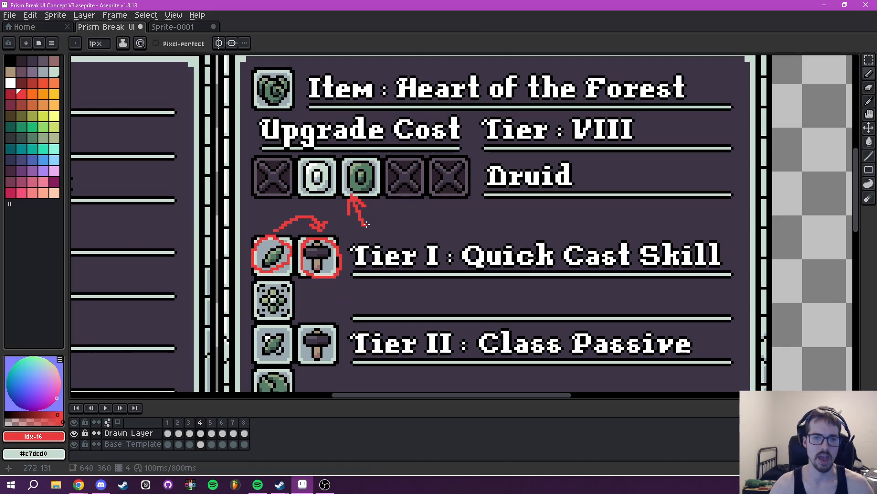
{"action": "left_click_drag", "start_coordinate": [385, 222], "coordinate": [414, 209]}
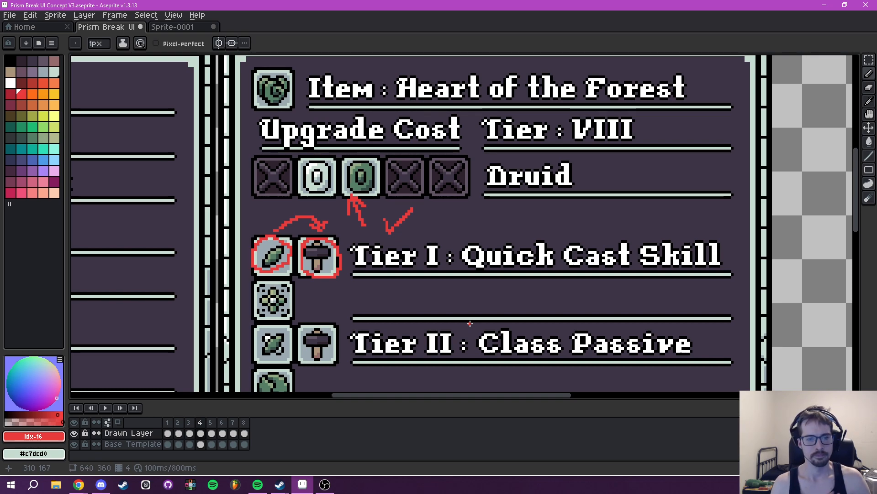
- Undo all the red markup strokes and clear the selection around the 0 icons
{"action": "key", "text": "ctrl+z"}
{"action": "key", "text": "ctrl+z"}
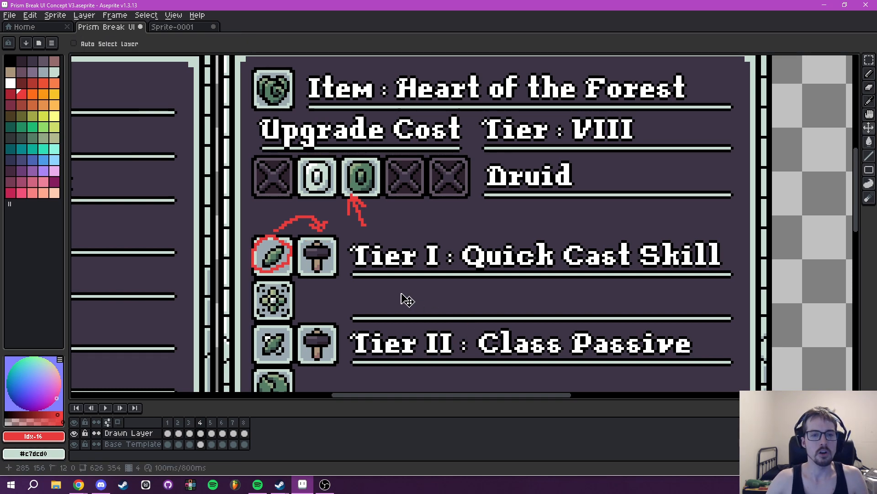
{"action": "key", "text": "ctrl+z"}
{"action": "key", "text": "ctrl+z"}
{"action": "key", "text": "ctrl+z"}
{"action": "key", "text": "ctrl+z"}
{"action": "key", "text": "ctrl+z"}
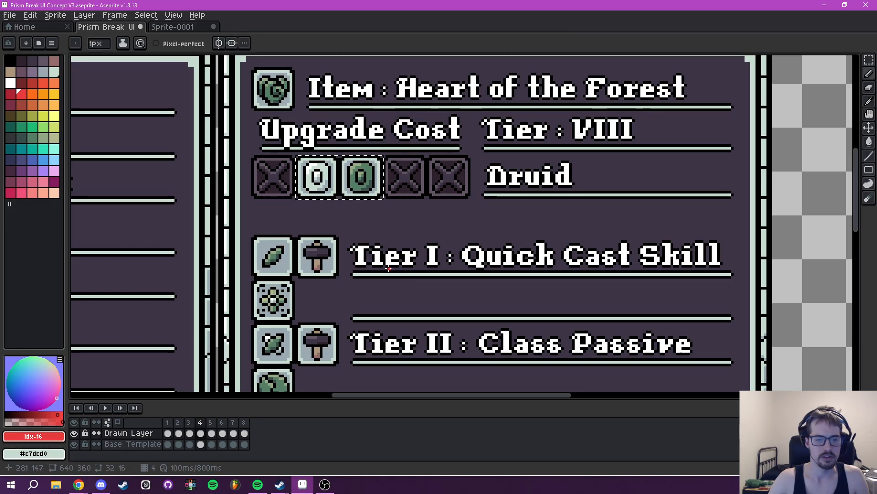
{"action": "left_click_drag", "start_coordinate": [407, 262], "coordinate": [453, 249]}
{"action": "key", "text": "ctrl+d"}
- Hide the Drawn Layer and sample #625565 as foreground and #2e222f as background colour from an empty Upgrade Cost slot
{"action": "left_click_drag", "start_coordinate": [428, 219], "coordinate": [467, 214]}
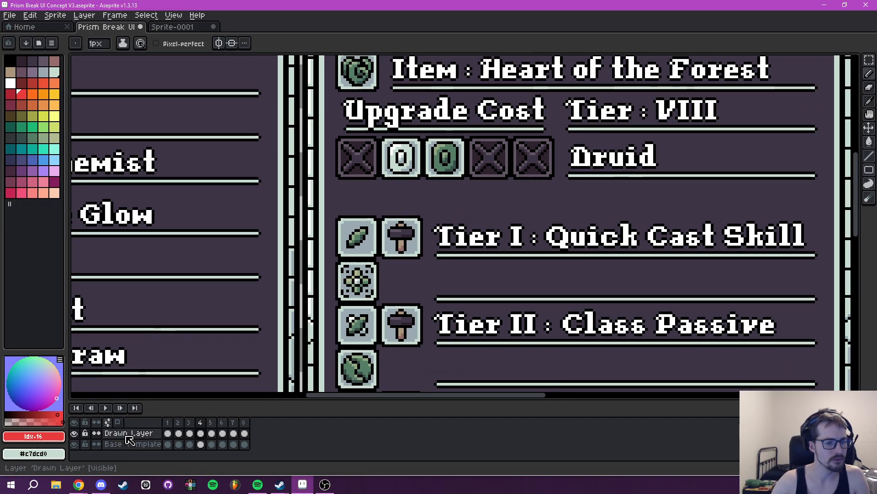
{"action": "left_click", "coordinate": [74, 434]}
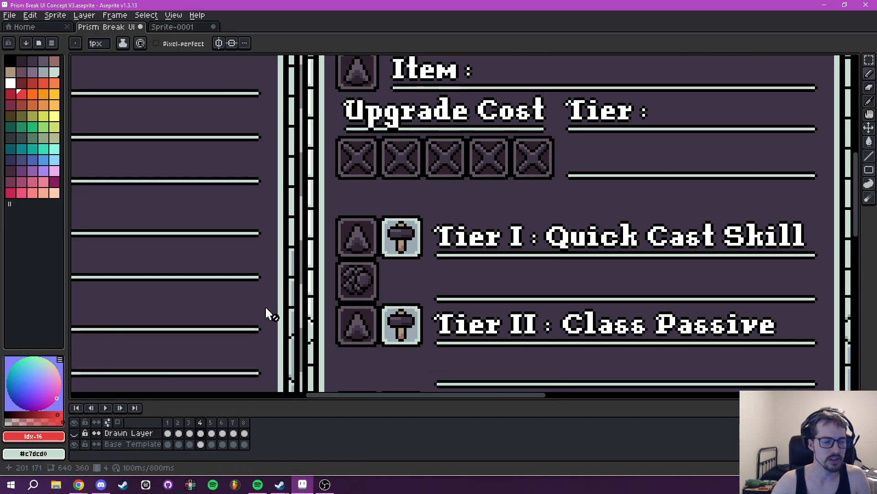
{"action": "left_click_drag", "start_coordinate": [323, 312], "coordinate": [268, 339]}
{"action": "key", "text": "m"}
{"action": "scroll", "coordinate": [340, 254], "scroll_direction": "up", "scroll_amount": 2}
{"action": "scroll", "coordinate": [333, 250], "scroll_direction": "up", "scroll_amount": 1}
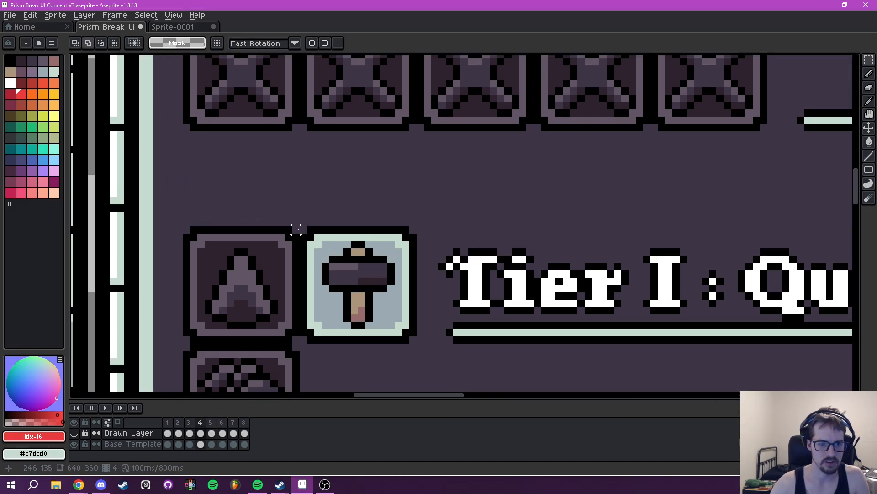
{"action": "scroll", "coordinate": [398, 210], "scroll_direction": "up", "scroll_amount": 3}
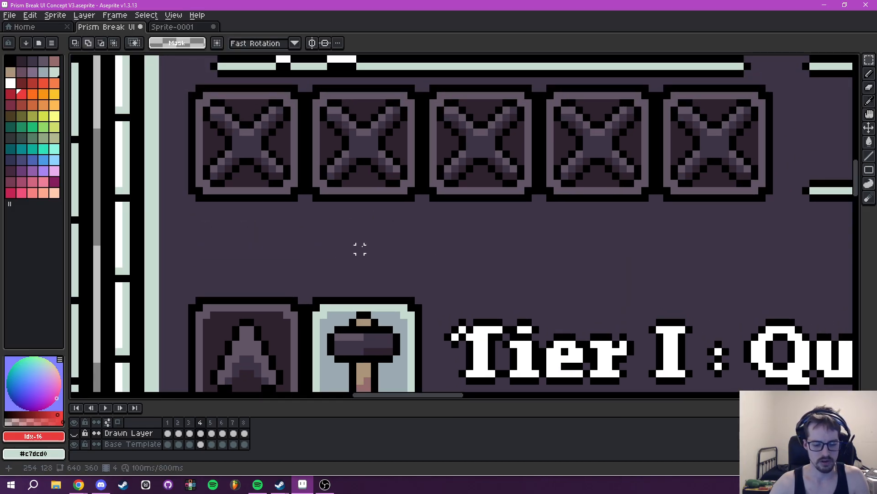
{"action": "key", "text": "i"}
{"action": "left_click", "coordinate": [367, 144]}
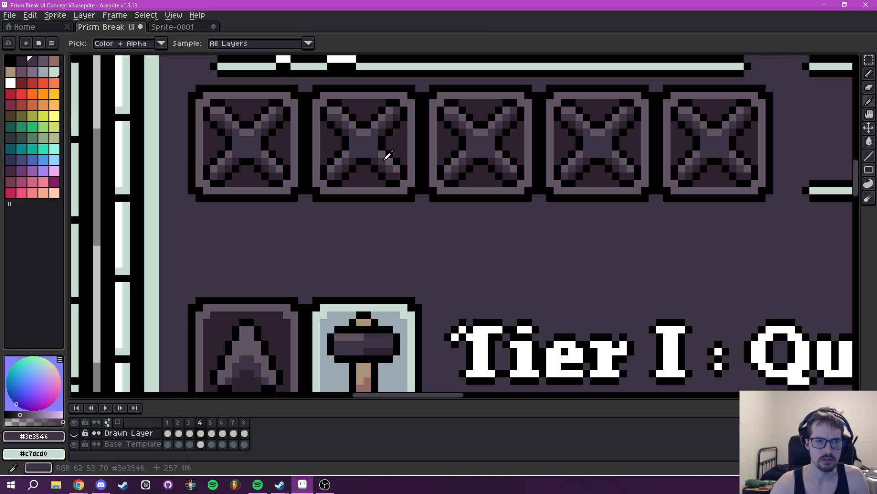
{"action": "left_click", "coordinate": [383, 144]}
{"action": "right_click", "coordinate": [377, 143]}
- Fill the top tip of the Tier I hammer icon with #625565 on the Base Template layer
{"action": "scroll", "coordinate": [371, 149], "scroll_direction": "down", "scroll_amount": 5}
{"action": "scroll", "coordinate": [373, 219], "scroll_direction": "down", "scroll_amount": 1}
{"action": "key", "text": "g"}
{"action": "key", "text": "b"}
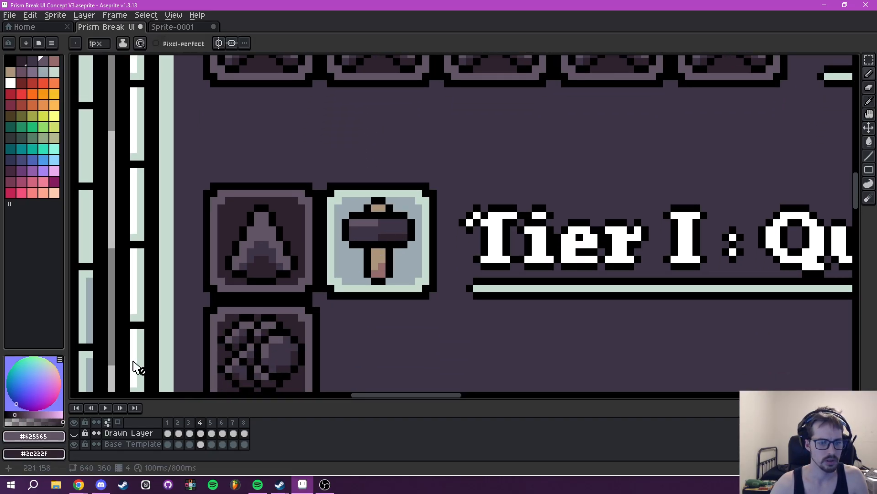
{"action": "left_click", "coordinate": [114, 444]}
{"action": "key", "text": "g"}
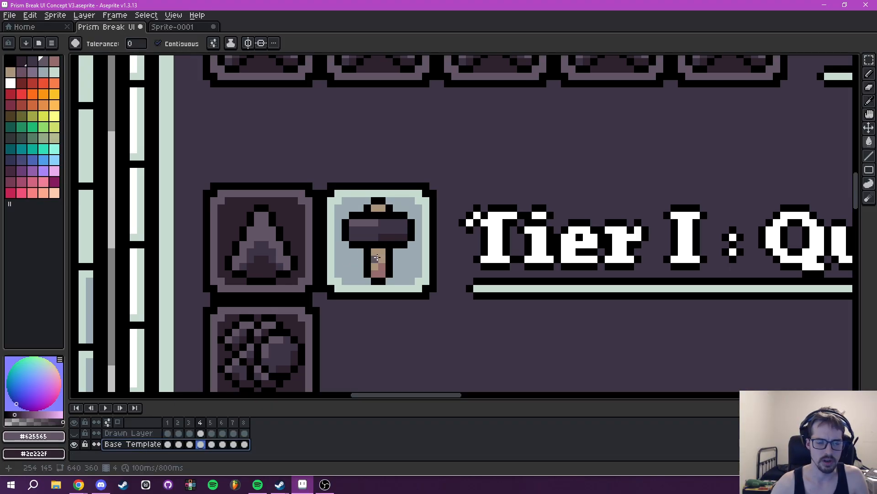
{"action": "scroll", "coordinate": [387, 270], "scroll_direction": "up", "scroll_amount": 4}
{"action": "left_click", "coordinate": [373, 282]}
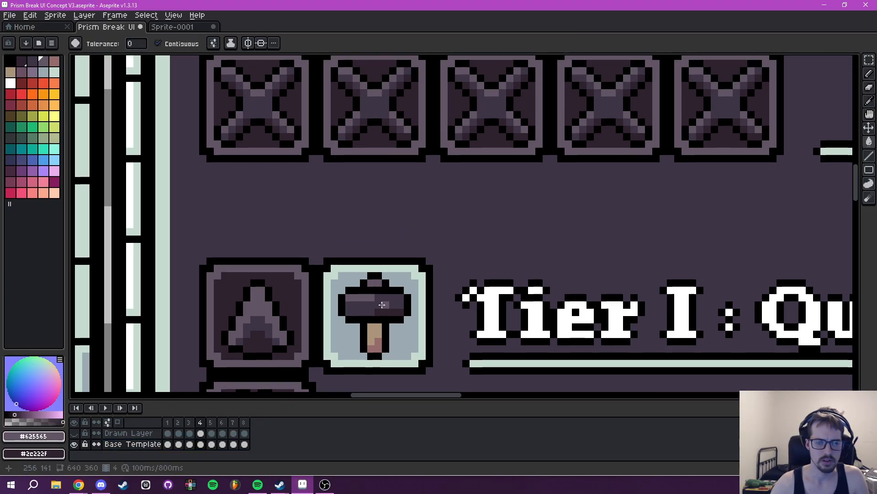
- Fill the Tier I hammer's handle with #3e3546 and its shaded lower part with #2e222f
{"action": "scroll", "coordinate": [474, 254], "scroll_direction": "up", "scroll_amount": 3}
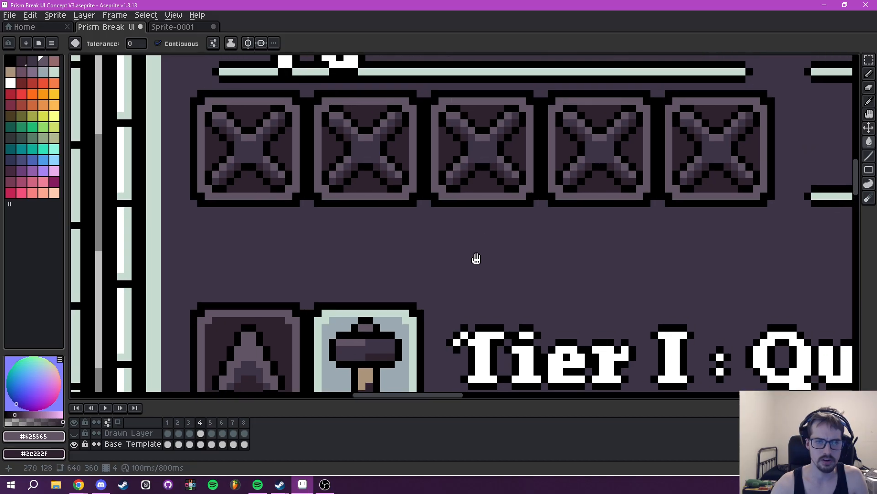
{"action": "key", "text": "i"}
{"action": "left_click", "coordinate": [477, 184]}
{"action": "left_click_drag", "start_coordinate": [474, 187], "coordinate": [501, 100]}
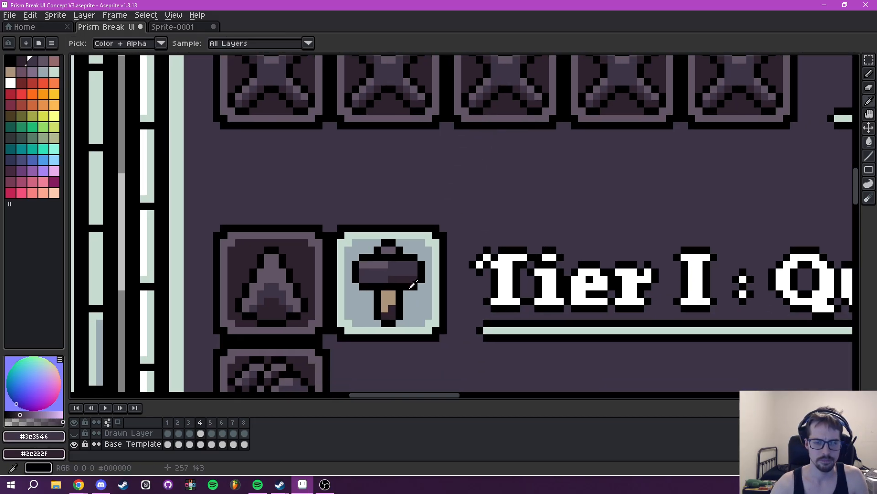
{"action": "key", "text": "g"}
{"action": "left_click", "coordinate": [388, 299]}
{"action": "left_click_drag", "start_coordinate": [472, 238], "coordinate": [447, 304]}
- Recolour the Tier I hammer icon's frame with #625565 and its backdrop with #2e222f
{"action": "key", "text": "i"}
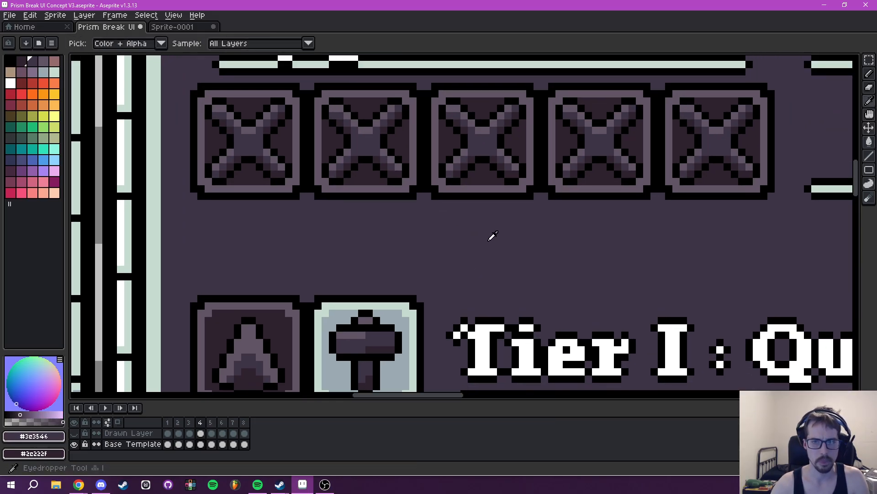
{"action": "left_click", "coordinate": [489, 188]}
{"action": "scroll", "coordinate": [463, 268], "scroll_direction": "down", "scroll_amount": 5}
{"action": "key", "text": "g"}
{"action": "left_click", "coordinate": [452, 263]}
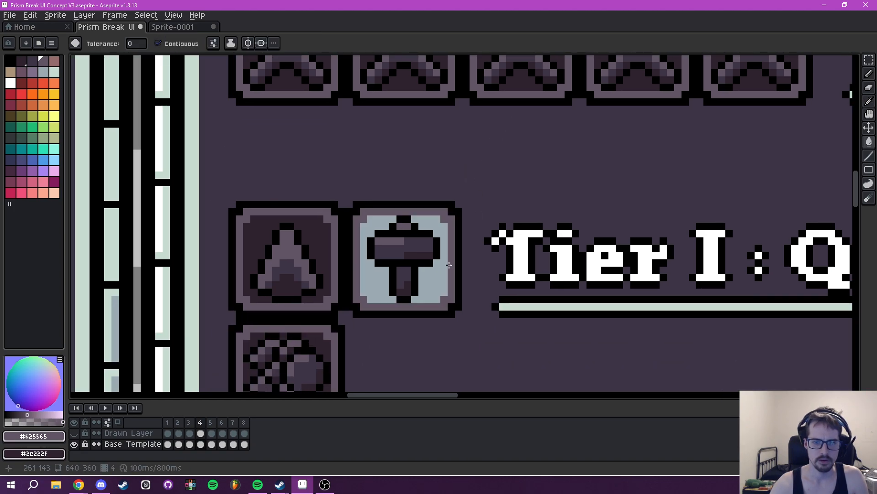
{"action": "left_click", "coordinate": [435, 288]}
{"action": "left_click", "coordinate": [394, 286]}
- Compare the darkened Tier I hammer icon with the other icons in the tooltip's tier rows
{"action": "scroll", "coordinate": [451, 259], "scroll_direction": "down", "scroll_amount": 4}
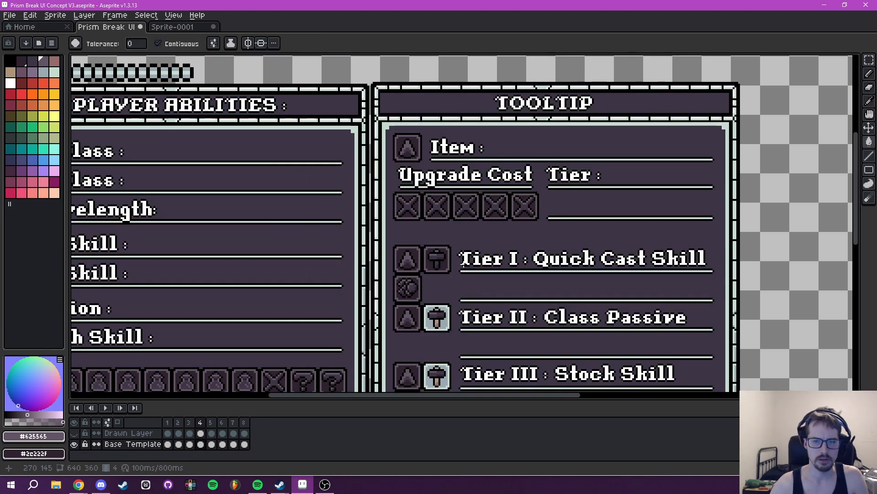
{"action": "scroll", "coordinate": [464, 259], "scroll_direction": "up", "scroll_amount": 4}
{"action": "scroll", "coordinate": [422, 256], "scroll_direction": "down", "scroll_amount": 2}
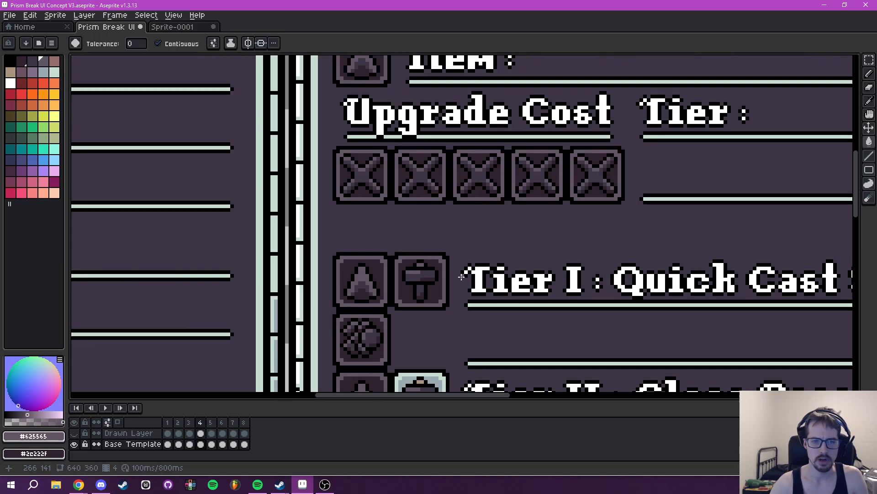
{"action": "scroll", "coordinate": [461, 276], "scroll_direction": "down", "scroll_amount": 2}
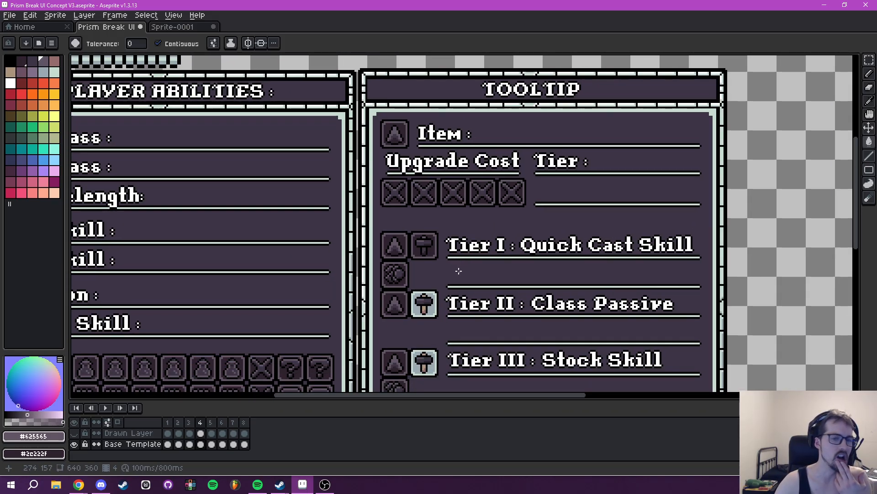
{"action": "left_click_drag", "start_coordinate": [428, 273], "coordinate": [406, 214]}
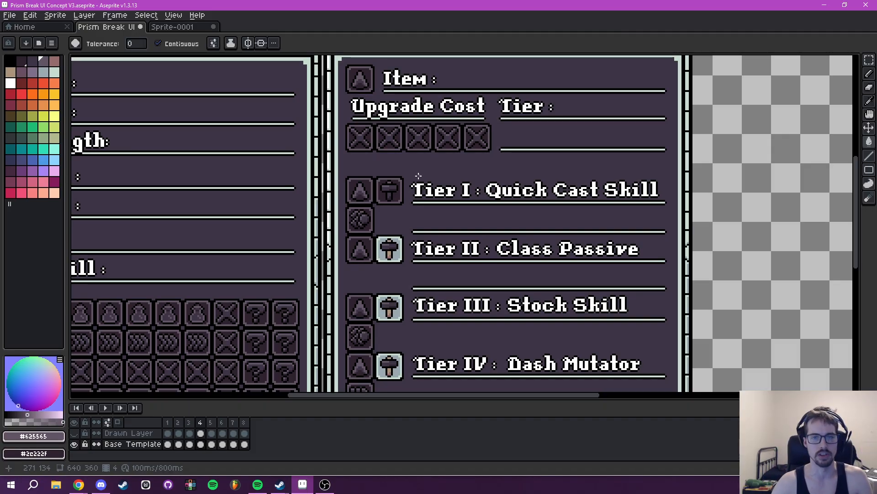
{"action": "scroll", "coordinate": [418, 174], "scroll_direction": "up", "scroll_amount": 2}
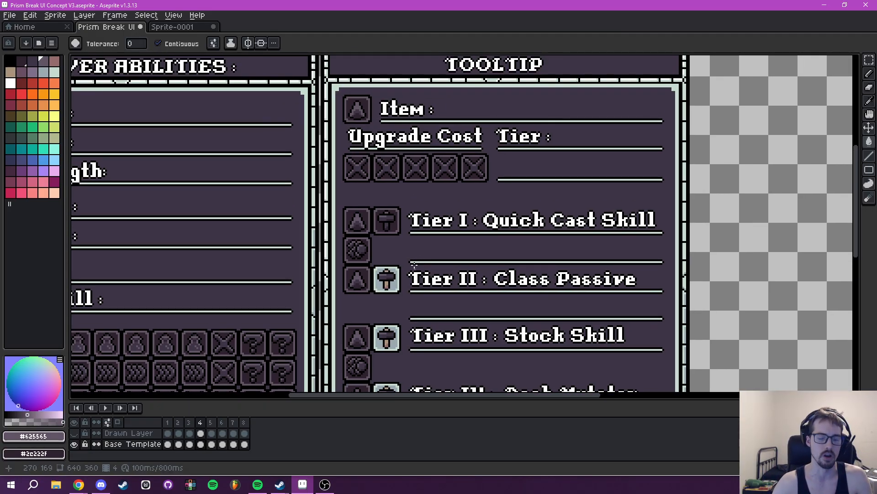
{"action": "scroll", "coordinate": [414, 269], "scroll_direction": "down", "scroll_amount": 1}
- Show the Drawn Layer again and make the Base Template layer active for selecting the hammer icons
{"action": "left_click", "coordinate": [75, 433]}
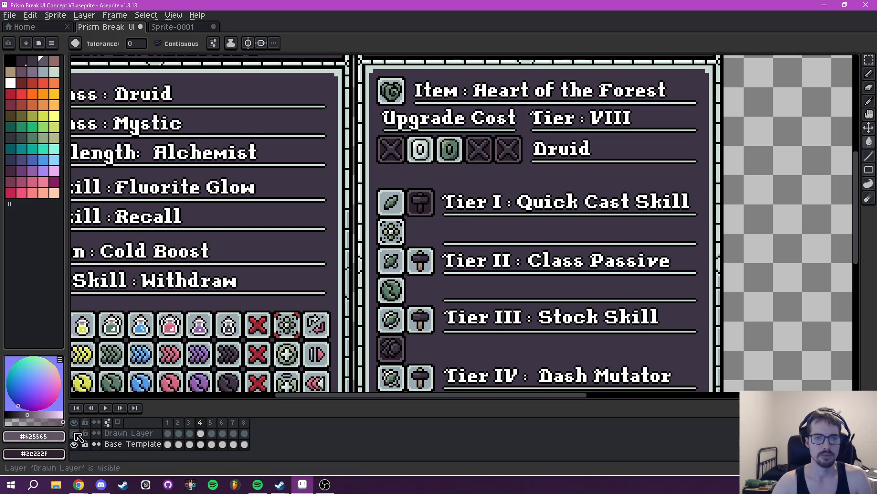
{"action": "left_click_drag", "start_coordinate": [427, 223], "coordinate": [412, 223]}
{"action": "key", "text": "m"}
{"action": "left_click", "coordinate": [123, 444]}
{"action": "scroll", "coordinate": [402, 241], "scroll_direction": "up", "scroll_amount": 2}
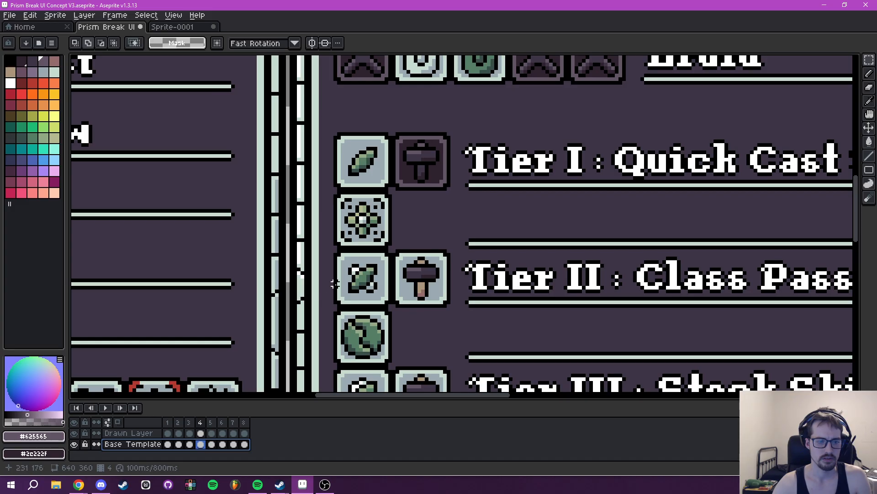
{"action": "scroll", "coordinate": [404, 241], "scroll_direction": "up", "scroll_amount": 1}
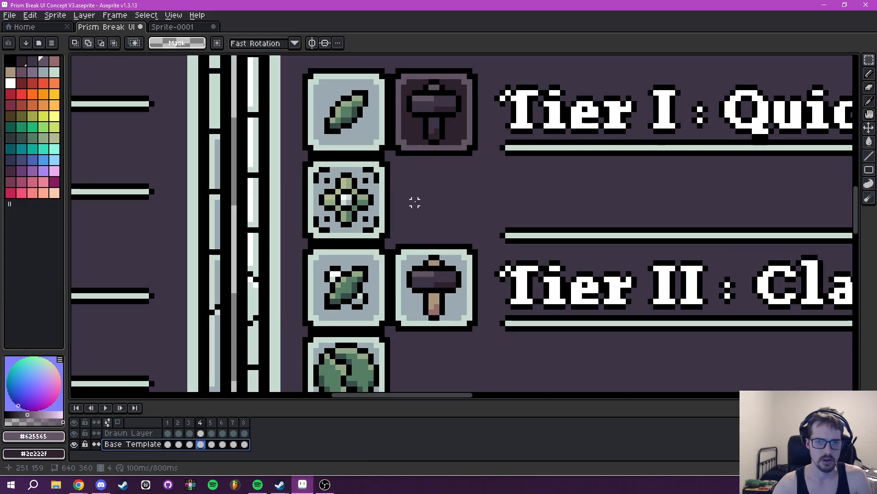
- Select the light hammer icons in the Tier II to Tier V rows together and cut them from the Base Template layer
{"action": "left_click_drag", "start_coordinate": [426, 119], "coordinate": [415, 171]}
{"action": "left_click_drag", "start_coordinate": [378, 301], "coordinate": [467, 376]}
{"action": "scroll", "coordinate": [491, 371], "scroll_direction": "down", "scroll_amount": 1}
{"action": "scroll", "coordinate": [492, 370], "scroll_direction": "down", "scroll_amount": 3}
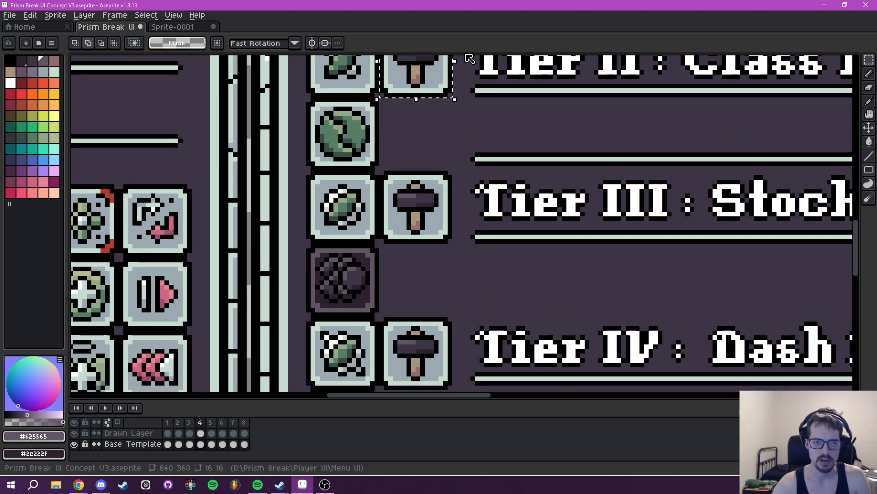
{"action": "left_click_drag", "start_coordinate": [377, 171], "coordinate": [454, 248]}
{"action": "scroll", "coordinate": [424, 158], "scroll_direction": "down", "scroll_amount": 2}
{"action": "left_click_drag", "start_coordinate": [371, 183], "coordinate": [447, 258]}
{"action": "scroll", "coordinate": [438, 290], "scroll_direction": "down", "scroll_amount": 2}
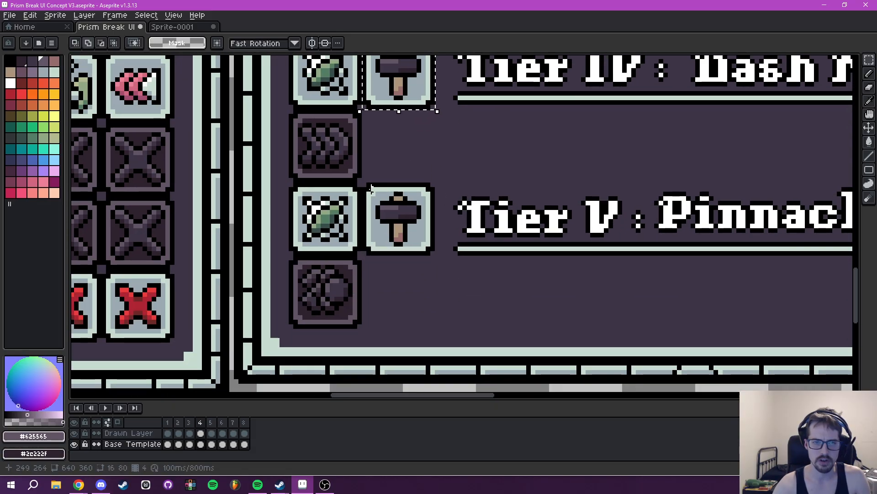
{"action": "left_click_drag", "start_coordinate": [364, 184], "coordinate": [437, 256]}
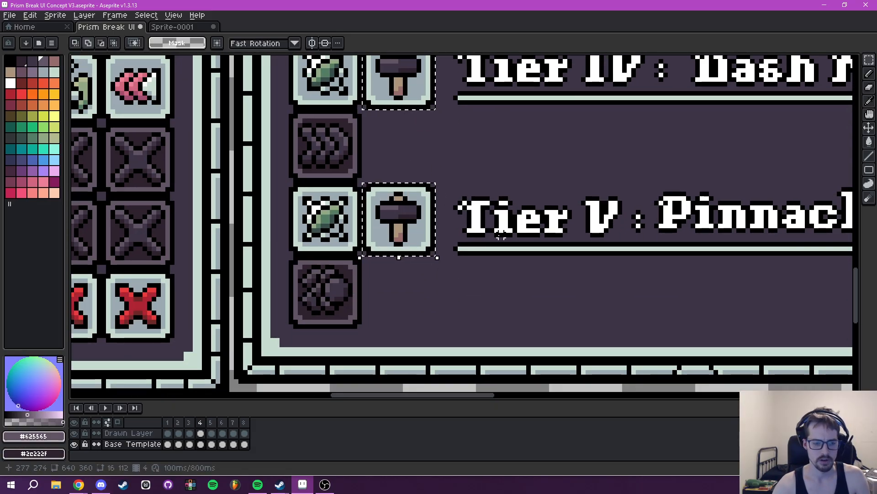
{"action": "key", "text": "Delete"}
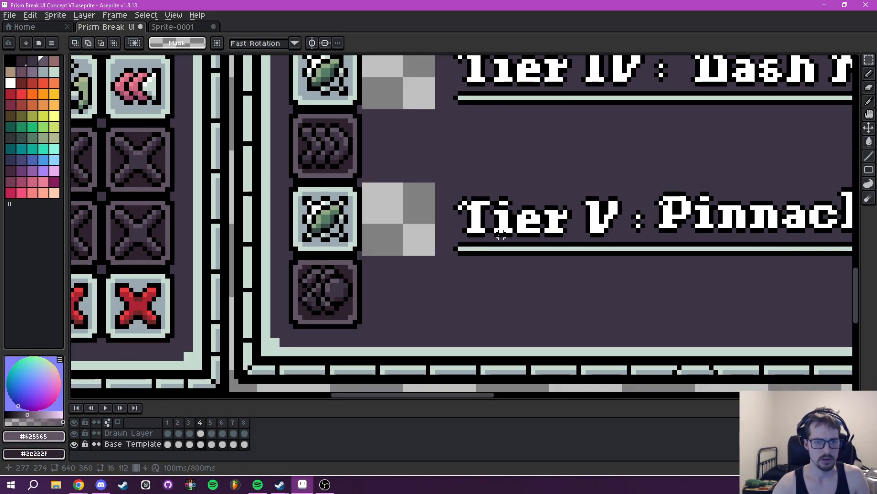
- Paste the cut hammer icons onto the Drawn Layer and place them in the Tier II to Tier V rows
{"action": "left_click", "coordinate": [124, 438]}
{"action": "key", "text": "ctrl+v"}
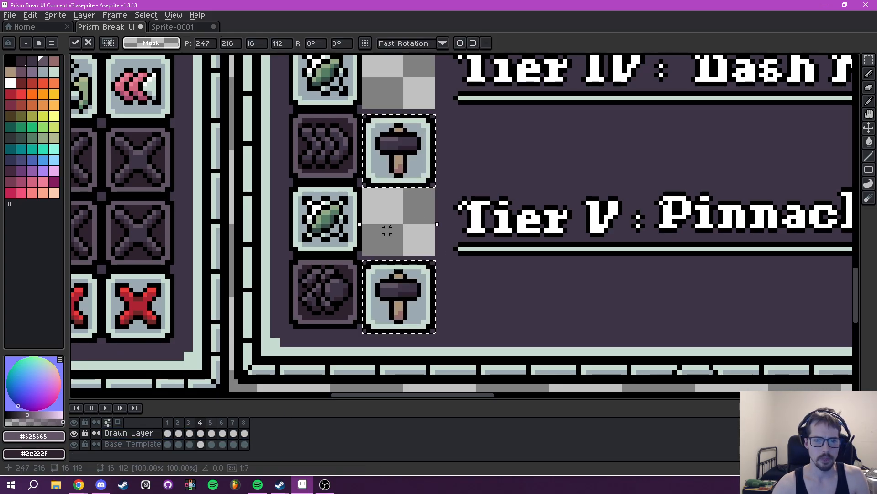
{"action": "scroll", "coordinate": [387, 303], "scroll_direction": "up", "scroll_amount": 1}
{"action": "scroll", "coordinate": [386, 303], "scroll_direction": "down", "scroll_amount": 1}
{"action": "left_click_drag", "start_coordinate": [389, 334], "coordinate": [401, 115]}
{"action": "scroll", "coordinate": [400, 115], "scroll_direction": "down", "scroll_amount": 6}
{"action": "scroll", "coordinate": [401, 213], "scroll_direction": "up", "scroll_amount": 1}
{"action": "key", "text": "Return"}
{"action": "scroll", "coordinate": [401, 212], "scroll_direction": "up", "scroll_amount": 6}
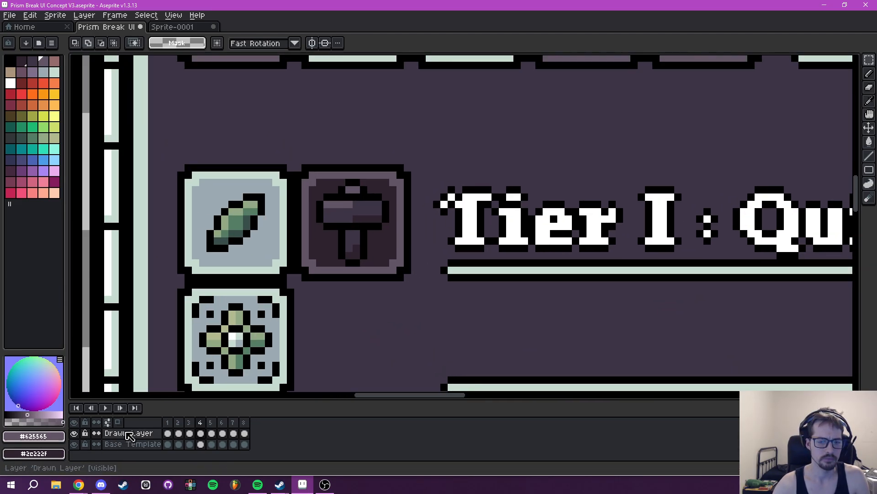
- Hide the Drawn Layer, make the Base Template layer active and clear the selection around the Tier I hammer icon
{"action": "left_click", "coordinate": [129, 435]}
{"action": "left_click_drag", "start_coordinate": [298, 167], "coordinate": [413, 283]}
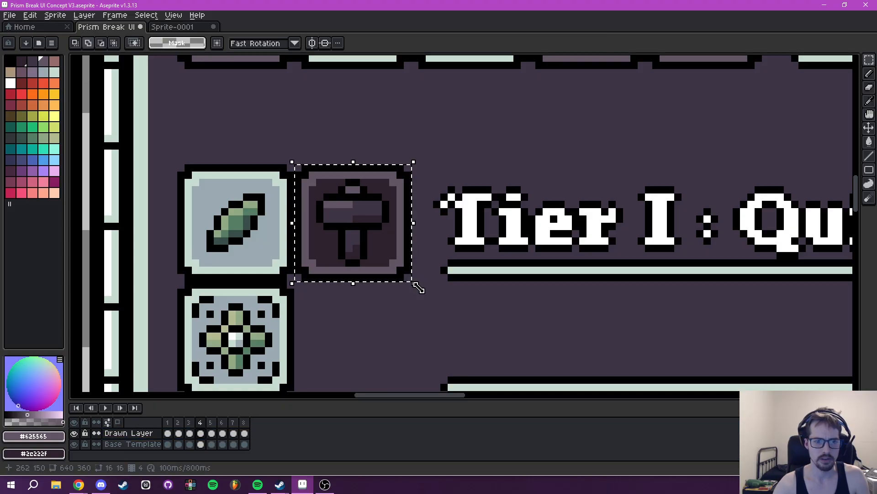
{"action": "left_click", "coordinate": [74, 432]}
{"action": "scroll", "coordinate": [386, 149], "scroll_direction": "down", "scroll_amount": 6}
{"action": "scroll", "coordinate": [376, 258], "scroll_direction": "up", "scroll_amount": 6}
{"action": "left_click_drag", "start_coordinate": [383, 325], "coordinate": [386, 269]}
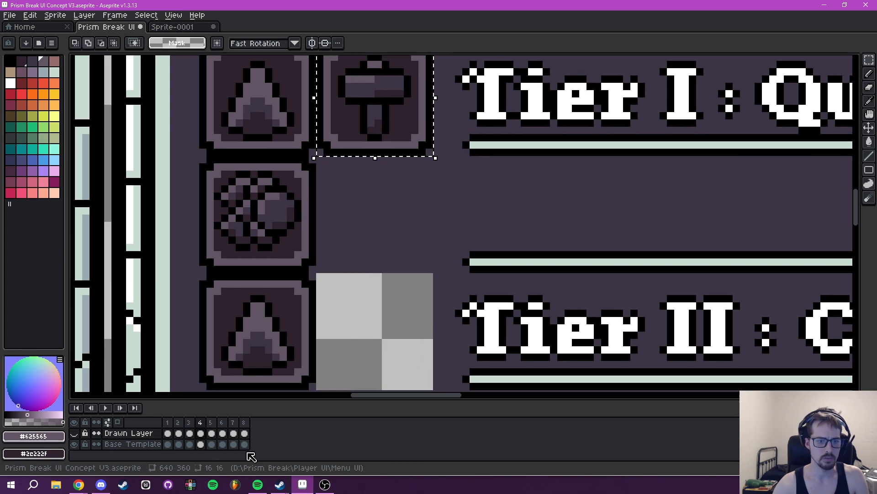
{"action": "left_click", "coordinate": [124, 445]}
{"action": "left_click_drag", "start_coordinate": [332, 279], "coordinate": [325, 339]}
{"action": "left_click", "coordinate": [124, 433]}
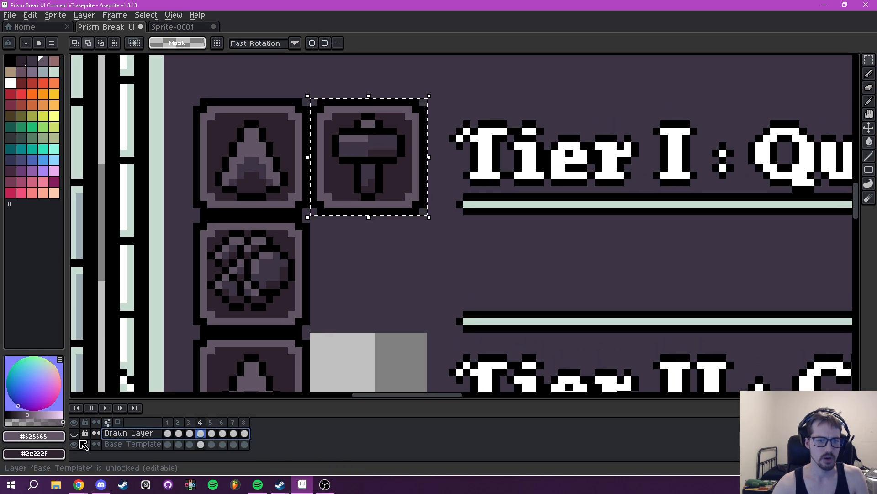
{"action": "left_click", "coordinate": [138, 446]}
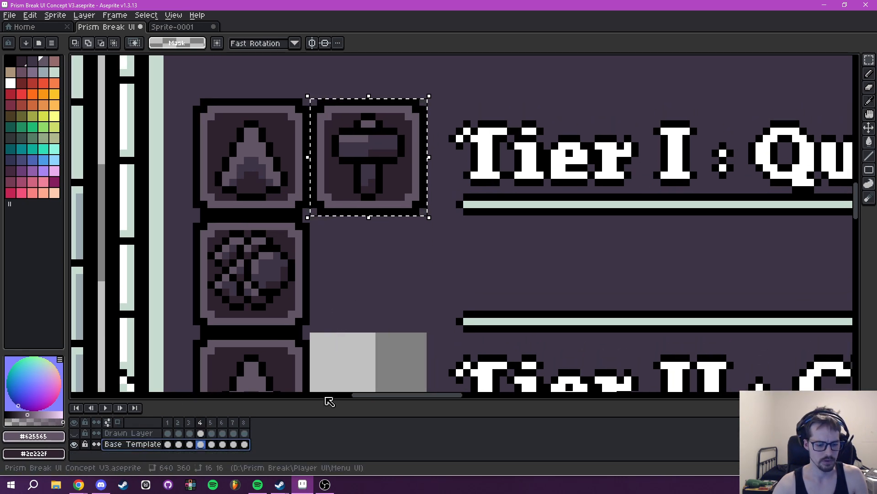
{"action": "left_click", "coordinate": [347, 138]}
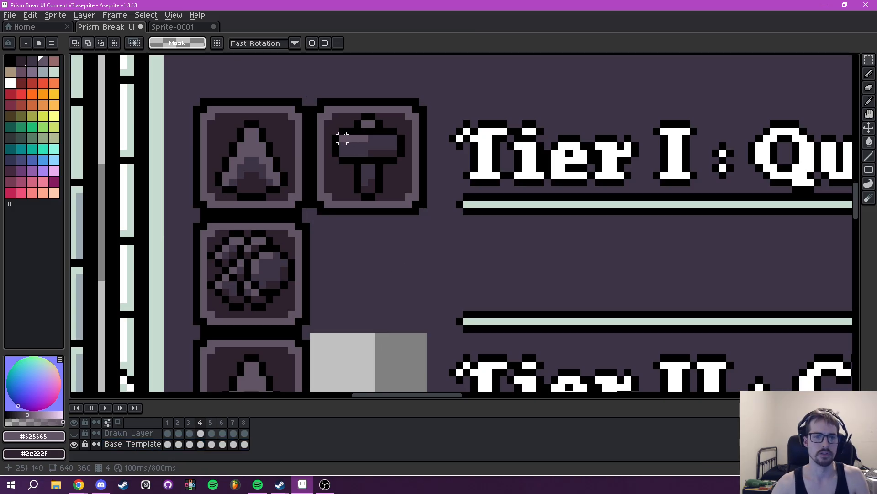
- Copy the darkened Tier I hammer icon on the Base Template layer and place the copy in the empty Tier II slot
{"action": "left_click_drag", "start_coordinate": [313, 101], "coordinate": [423, 213]}
{"action": "key", "text": "ctrl+c"}
{"action": "key", "text": "ctrl+v"}
{"action": "left_click_drag", "start_coordinate": [379, 157], "coordinate": [380, 238]}
{"action": "scroll", "coordinate": [379, 238], "scroll_direction": "down", "scroll_amount": 3}
{"action": "left_click_drag", "start_coordinate": [400, 384], "coordinate": [411, 118]}
- Paste the darkened hammer icon into the empty slots of the Tier III, Tier IV and Tier V rows
{"action": "key", "text": "ctrl+v"}
{"action": "left_click_drag", "start_coordinate": [380, 217], "coordinate": [377, 199]}
{"action": "left_click_drag", "start_coordinate": [400, 232], "coordinate": [398, 307]}
{"action": "key", "text": "ctrl+v"}
{"action": "key", "text": "ctrl+v"}
{"action": "left_click_drag", "start_coordinate": [465, 308], "coordinate": [457, 193]}
{"action": "key", "text": "ctrl+v"}
{"action": "key", "text": "ctrl+z"}
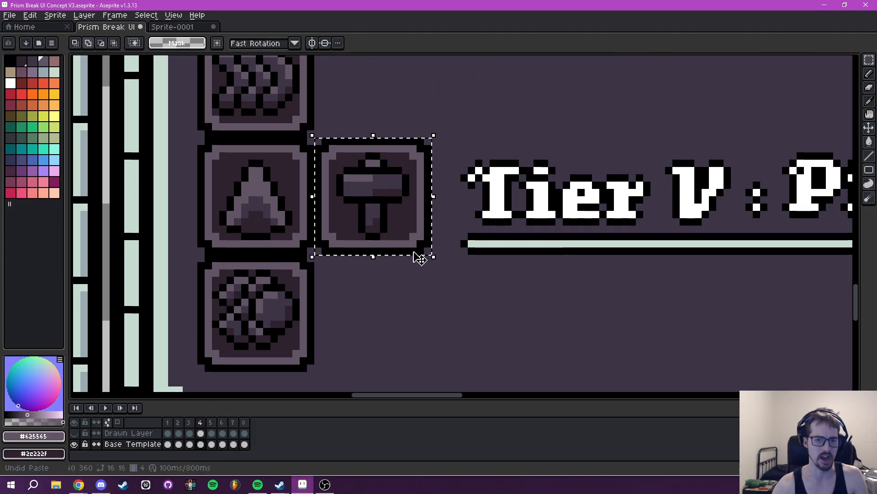
- Check the darkened placeholder icons in the tooltip's tier rows for slots that are still missing one
{"action": "scroll", "coordinate": [414, 255], "scroll_direction": "down", "scroll_amount": 5}
{"action": "scroll", "coordinate": [411, 274], "scroll_direction": "up", "scroll_amount": 2}
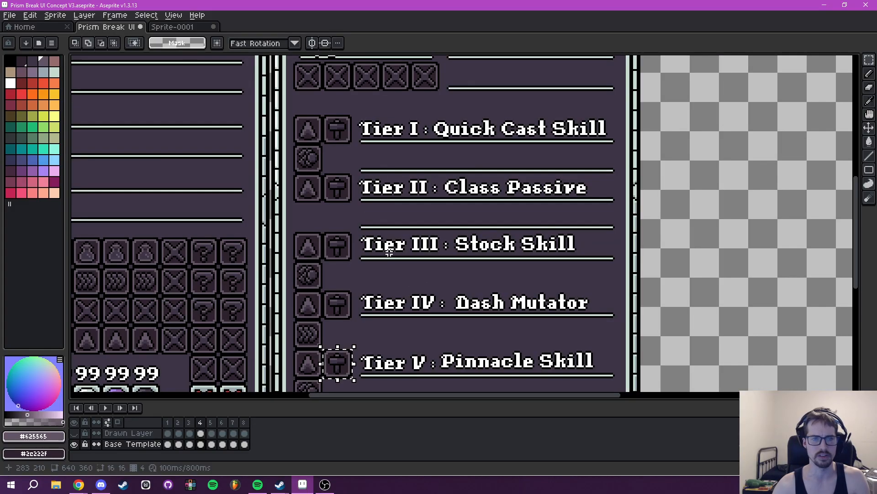
{"action": "scroll", "coordinate": [389, 253], "scroll_direction": "down", "scroll_amount": 3}
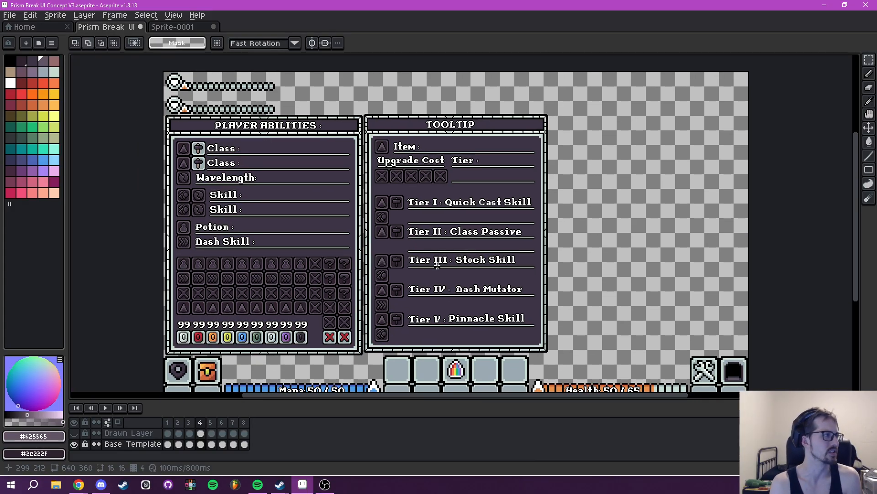
{"action": "scroll", "coordinate": [408, 259], "scroll_direction": "up", "scroll_amount": 2}
{"action": "left_click_drag", "start_coordinate": [409, 258], "coordinate": [380, 258]}
{"action": "left_click_drag", "start_coordinate": [450, 267], "coordinate": [425, 276]}
{"action": "left_click_drag", "start_coordinate": [397, 225], "coordinate": [419, 187]}
{"action": "left_click_drag", "start_coordinate": [386, 210], "coordinate": [404, 224]}
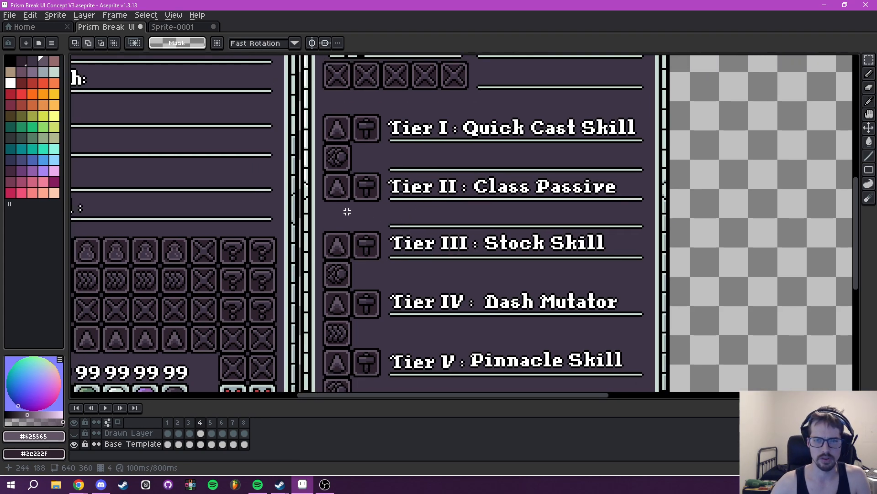
{"action": "left_click_drag", "start_coordinate": [329, 206], "coordinate": [515, 161]}
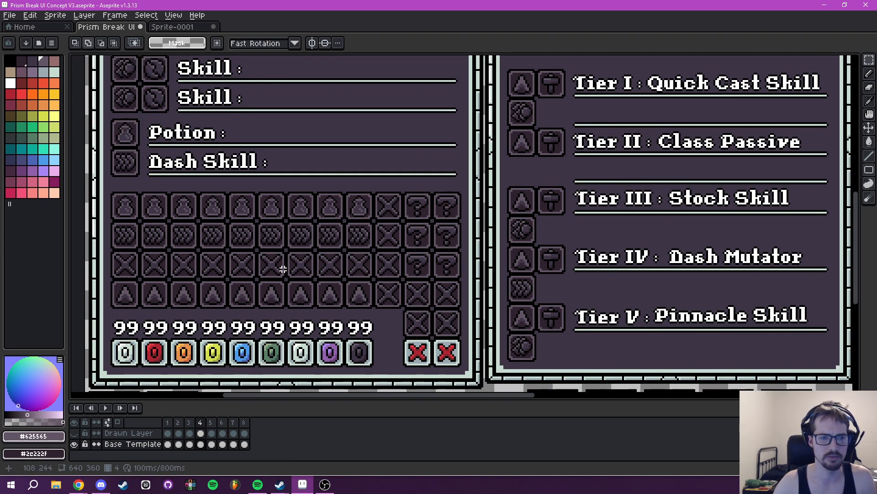
- Copy a darkened question mark icon from the Player Abilities grid and place it in the slot below the Tier II triangle icon
{"action": "left_click_drag", "start_coordinate": [335, 259], "coordinate": [392, 243]}
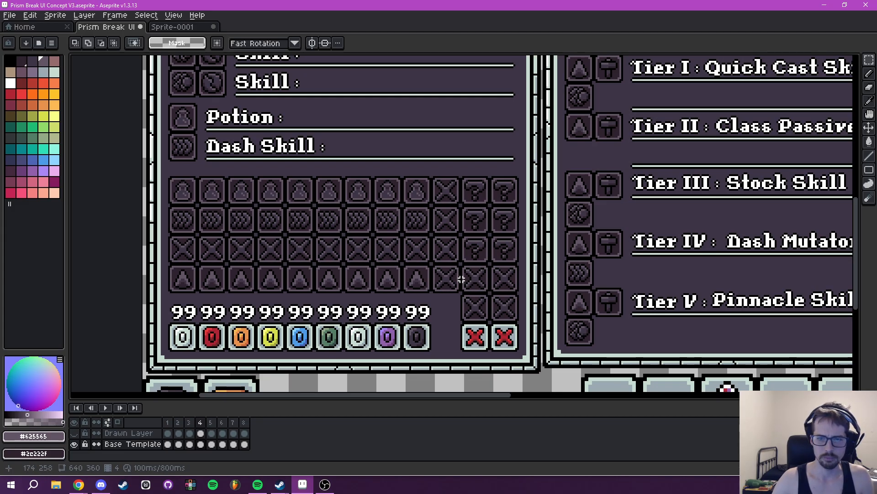
{"action": "left_click_drag", "start_coordinate": [467, 249], "coordinate": [456, 337]}
{"action": "scroll", "coordinate": [378, 261], "scroll_direction": "up", "scroll_amount": 4}
{"action": "scroll", "coordinate": [501, 262], "scroll_direction": "down", "scroll_amount": 3}
{"action": "left_click_drag", "start_coordinate": [501, 262], "coordinate": [465, 260]}
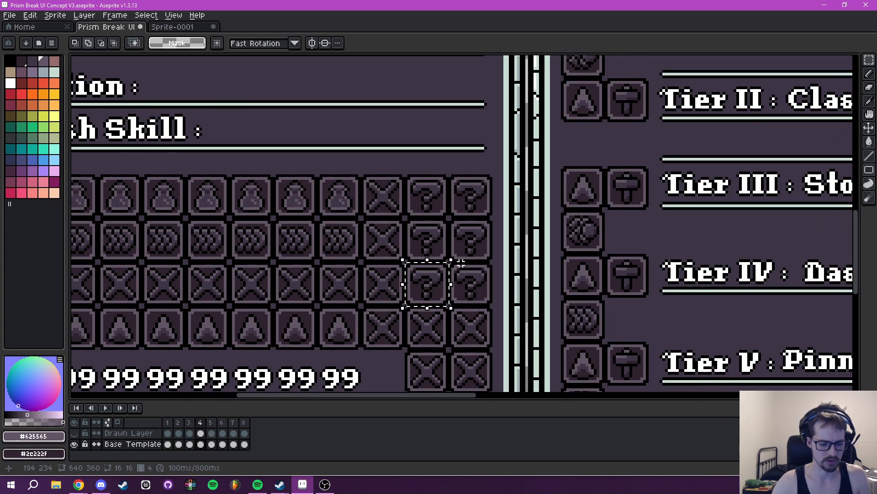
{"action": "key", "text": "ctrl+c"}
{"action": "key", "text": "ctrl+v"}
{"action": "left_click_drag", "start_coordinate": [431, 283], "coordinate": [587, 179]}
{"action": "left_click_drag", "start_coordinate": [648, 167], "coordinate": [476, 214]}
{"action": "left_click", "coordinate": [549, 215]}
- Copy a 140 by 3 pixel divider line from the tooltip and place it above the Tier IV title at X 267, Y 227
{"action": "scroll", "coordinate": [549, 215], "scroll_direction": "down", "scroll_amount": 4}
{"action": "left_click_drag", "start_coordinate": [567, 212], "coordinate": [528, 216]}
{"action": "left_click_drag", "start_coordinate": [499, 242], "coordinate": [501, 249]}
{"action": "scroll", "coordinate": [500, 250], "scroll_direction": "up", "scroll_amount": 4}
{"action": "scroll", "coordinate": [493, 210], "scroll_direction": "down", "scroll_amount": 2}
{"action": "mouse_move", "coordinate": [493, 210]}
{"action": "left_mouse_down"}
{"action": "mouse_move", "coordinate": [466, 188]}
{"action": "mouse_move", "coordinate": [833, 192]}
{"action": "left_mouse_up"}
{"action": "scroll", "coordinate": [444, 190], "scroll_direction": "up", "scroll_amount": 2}
{"action": "left_click_drag", "start_coordinate": [801, 231], "coordinate": [753, 215]}
{"action": "left_click_drag", "start_coordinate": [490, 175], "coordinate": [487, 263]}
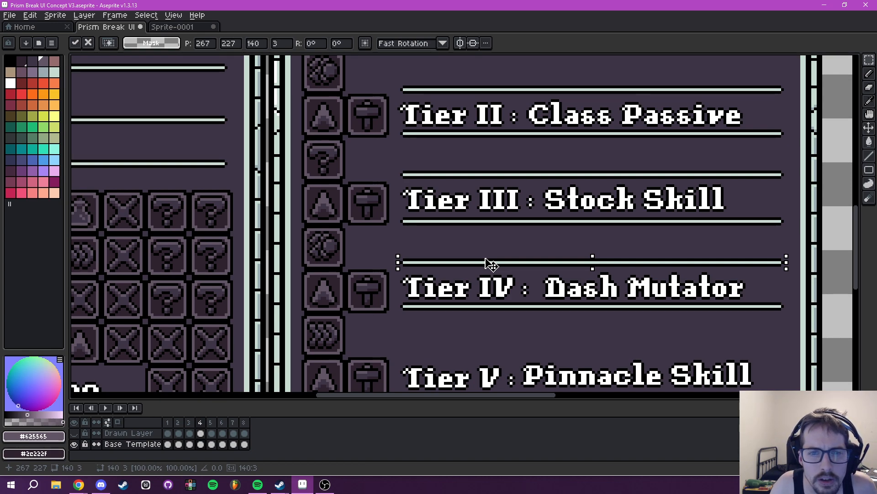
- Place another copy of the divider line above the Tier V title, aligned with the other lines
{"action": "scroll", "coordinate": [480, 238], "scroll_direction": "up", "scroll_amount": 1}
{"action": "left_click_drag", "start_coordinate": [480, 236], "coordinate": [465, 262]}
{"action": "scroll", "coordinate": [473, 171], "scroll_direction": "down", "scroll_amount": 1}
{"action": "left_click", "coordinate": [466, 260]}
{"action": "scroll", "coordinate": [487, 224], "scroll_direction": "down", "scroll_amount": 4}
{"action": "left_click_drag", "start_coordinate": [512, 225], "coordinate": [500, 239]}
{"action": "scroll", "coordinate": [488, 260], "scroll_direction": "up", "scroll_amount": 4}
{"action": "left_click_drag", "start_coordinate": [460, 275], "coordinate": [486, 198]}
{"action": "scroll", "coordinate": [477, 201], "scroll_direction": "up", "scroll_amount": 1}
- Paste one more divider line and place it below the Tier V row at X 267, Y 291
{"action": "key", "text": "ctrl+v"}
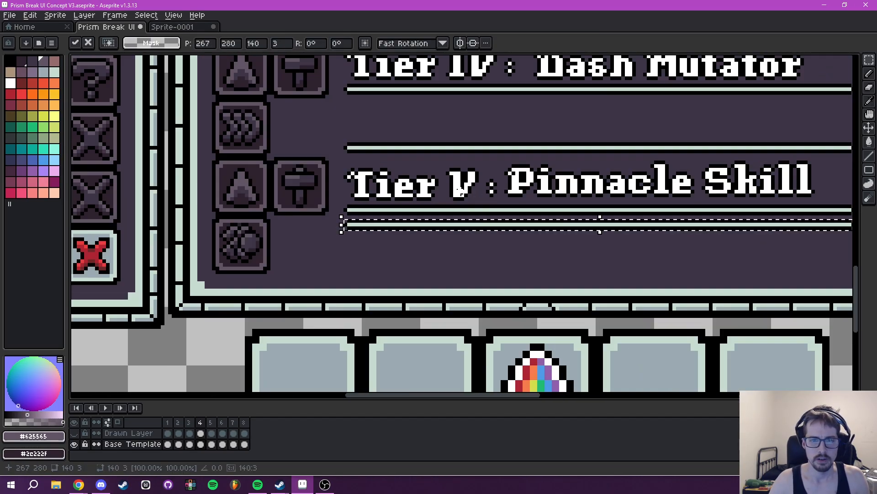
{"action": "left_click_drag", "start_coordinate": [404, 226], "coordinate": [408, 273]}
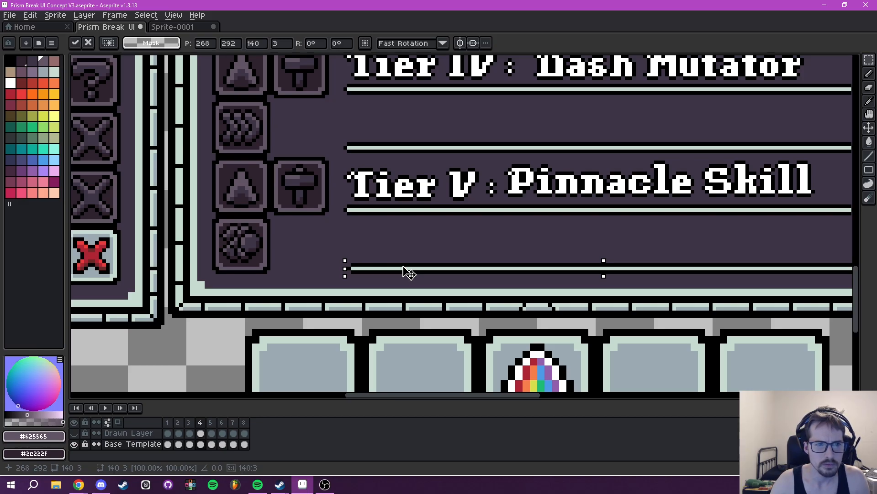
{"action": "left_click_drag", "start_coordinate": [410, 273], "coordinate": [407, 270]}
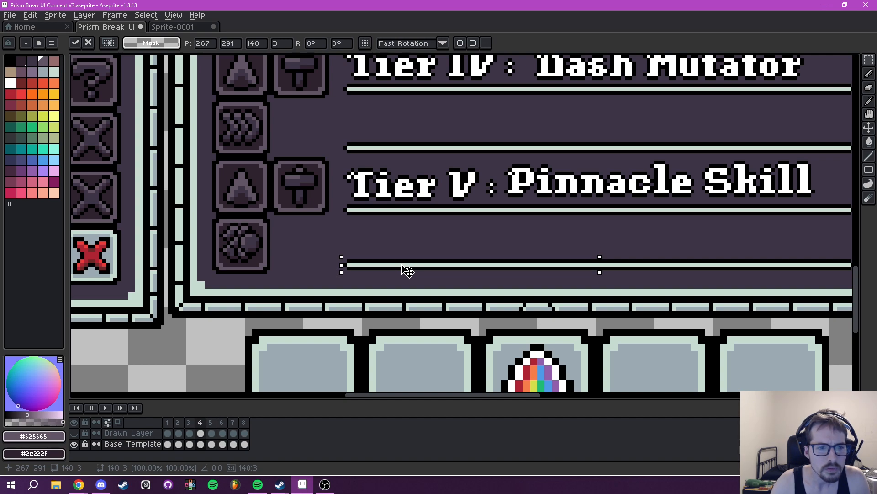
{"action": "key", "text": "Return"}
- Show the Drawn Layer again over the updated base template
{"action": "scroll", "coordinate": [475, 224], "scroll_direction": "down", "scroll_amount": 3}
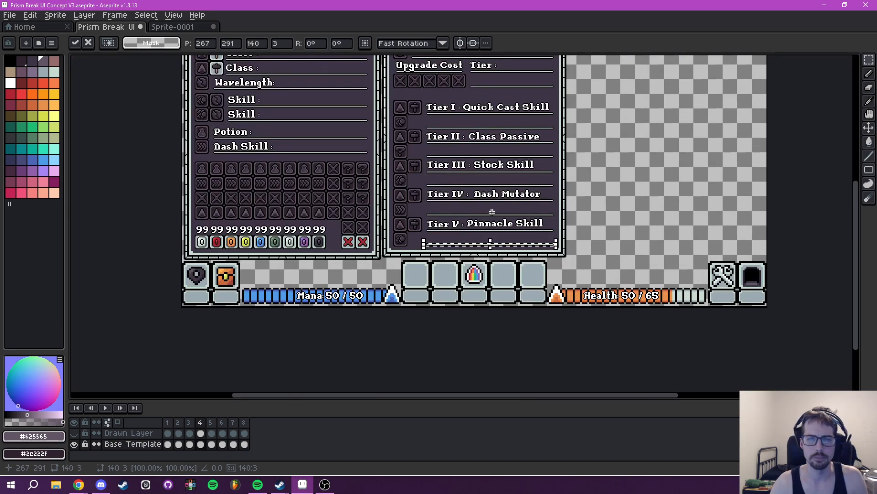
{"action": "left_click_drag", "start_coordinate": [501, 223], "coordinate": [471, 249]}
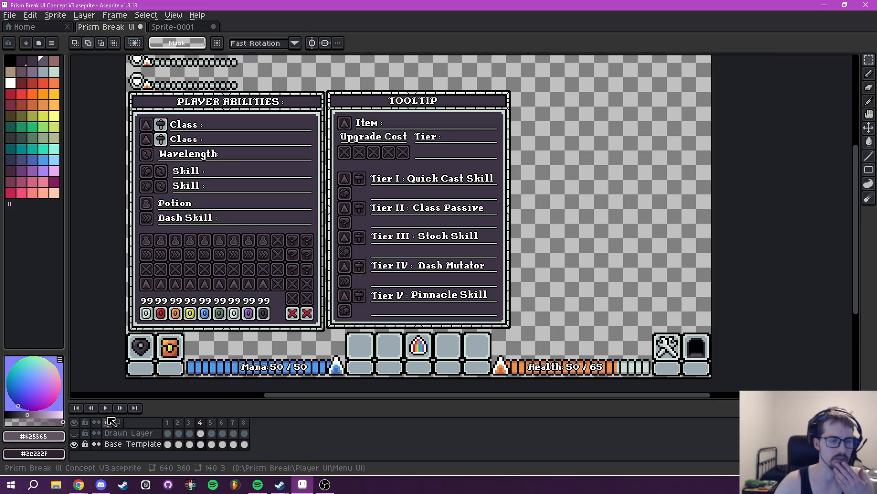
{"action": "left_click", "coordinate": [74, 433]}
{"action": "scroll", "coordinate": [260, 252], "scroll_direction": "up", "scroll_amount": 3}
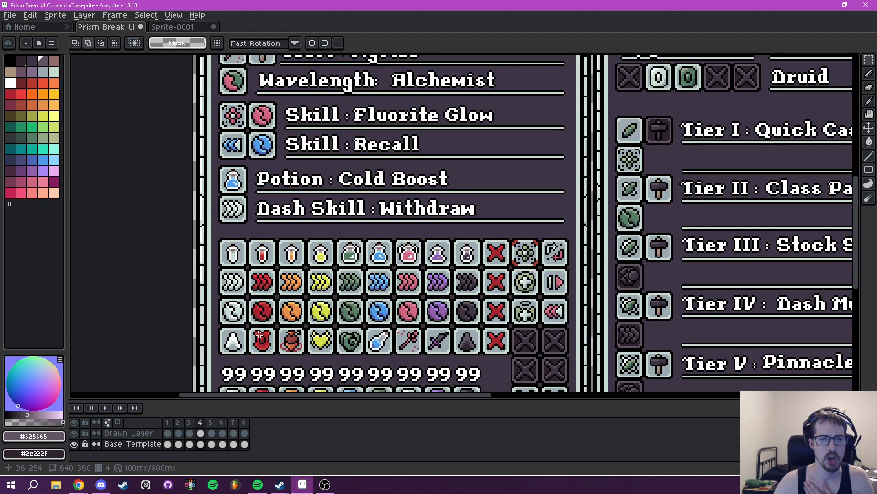
- Examine the drawn icons and darkened placeholders across the Player Abilities and Tooltip panels with both layers shown
{"action": "left_click_drag", "start_coordinate": [500, 335], "coordinate": [294, 375]}
{"action": "left_click_drag", "start_coordinate": [509, 164], "coordinate": [497, 191]}
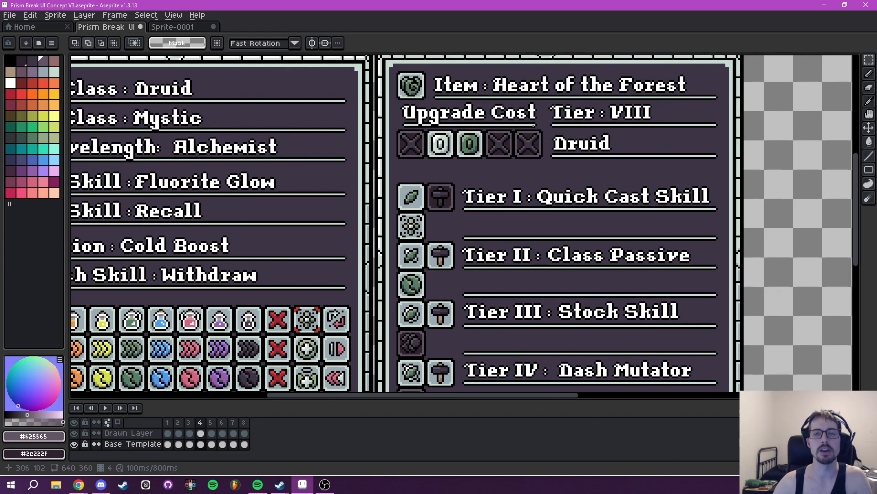
{"action": "left_click_drag", "start_coordinate": [386, 209], "coordinate": [478, 102]}
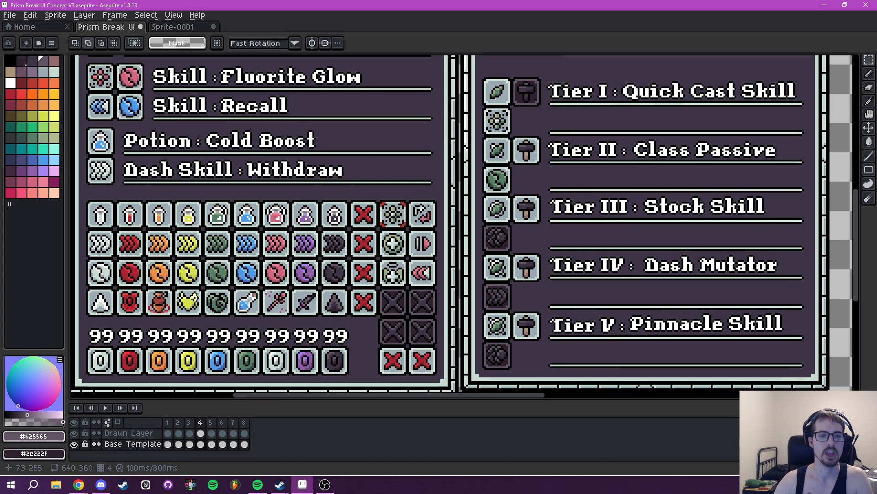
{"action": "left_click_drag", "start_coordinate": [277, 137], "coordinate": [295, 327]}
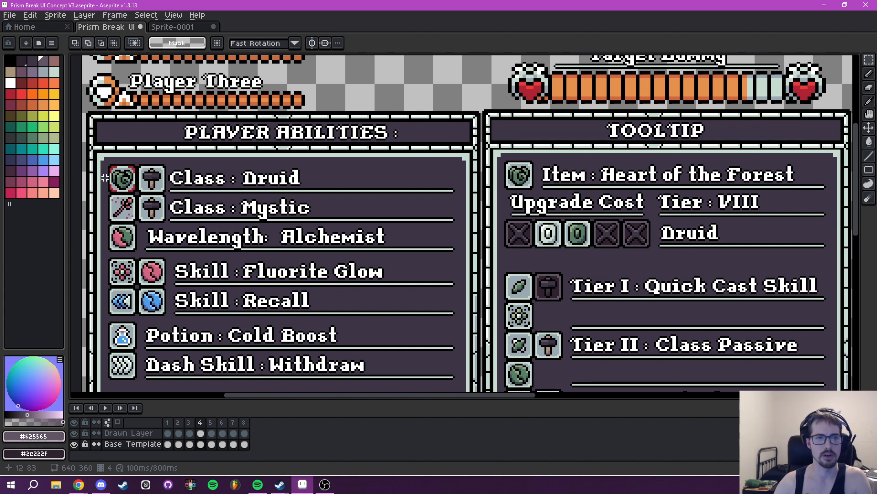
{"action": "left_click_drag", "start_coordinate": [269, 225], "coordinate": [257, 166]}
{"action": "left_click_drag", "start_coordinate": [344, 231], "coordinate": [291, 233]}
{"action": "left_click_drag", "start_coordinate": [550, 285], "coordinate": [568, 156]}
{"action": "left_click_drag", "start_coordinate": [589, 194], "coordinate": [585, 328]}
{"action": "left_click_drag", "start_coordinate": [226, 167], "coordinate": [276, 171]}
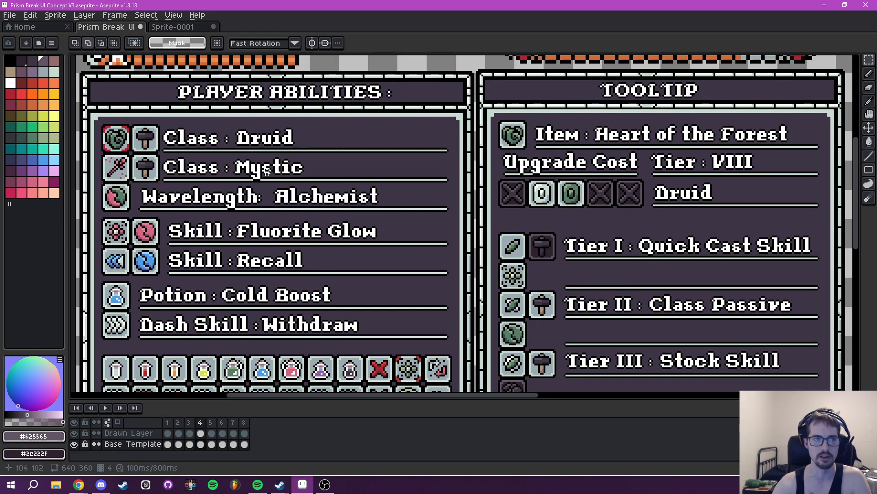
{"action": "left_click_drag", "start_coordinate": [401, 138], "coordinate": [229, 95]}
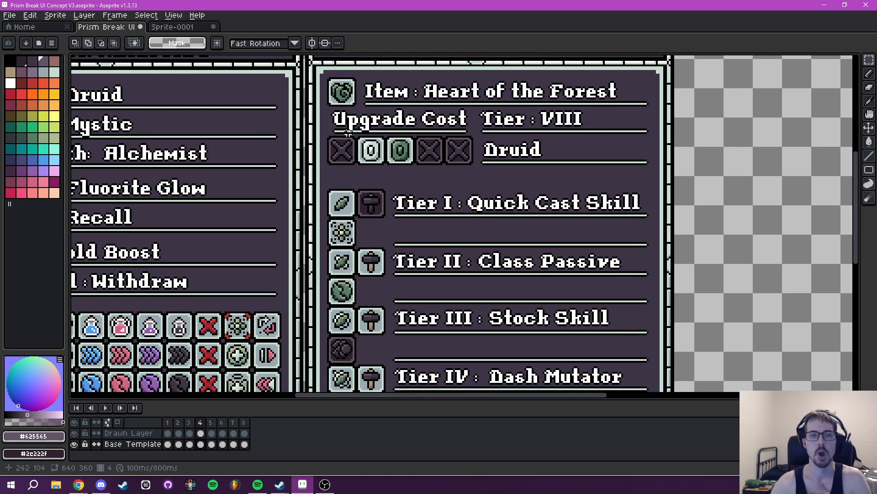
{"action": "left_click_drag", "start_coordinate": [343, 219], "coordinate": [341, 187]}
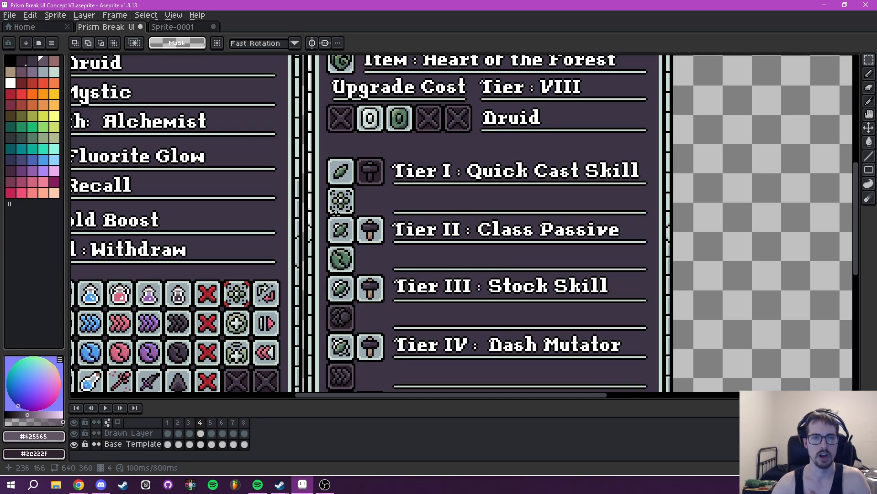
{"action": "left_click_drag", "start_coordinate": [365, 344], "coordinate": [363, 258]}
{"action": "left_click_drag", "start_coordinate": [346, 215], "coordinate": [346, 309]}
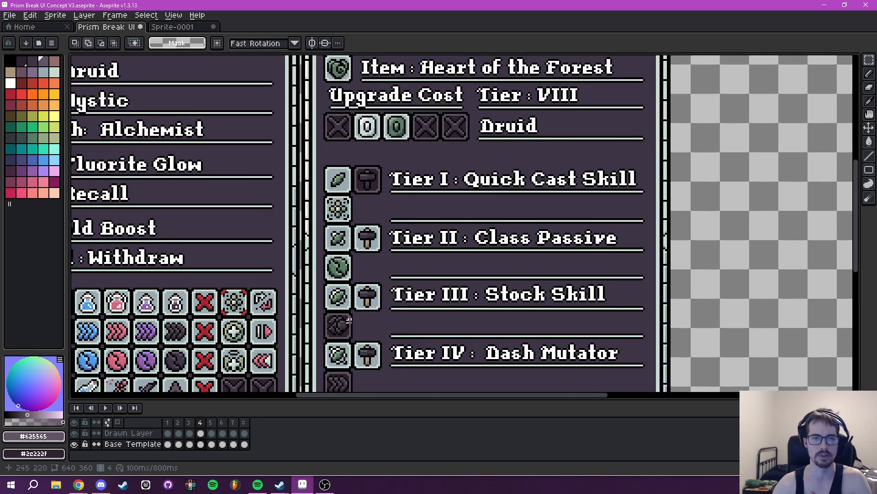
{"action": "left_click_drag", "start_coordinate": [356, 178], "coordinate": [361, 131]}
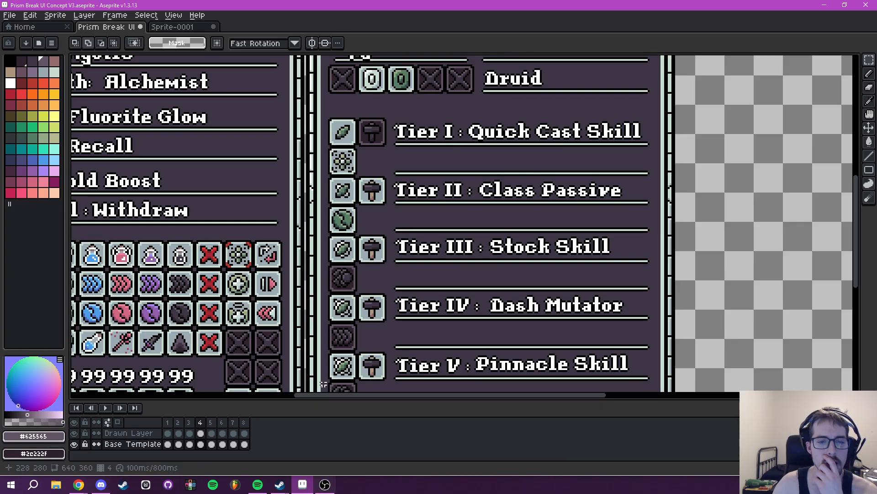
{"action": "left_click_drag", "start_coordinate": [372, 187], "coordinate": [404, 206]}
{"action": "left_click_drag", "start_coordinate": [146, 261], "coordinate": [342, 163]}
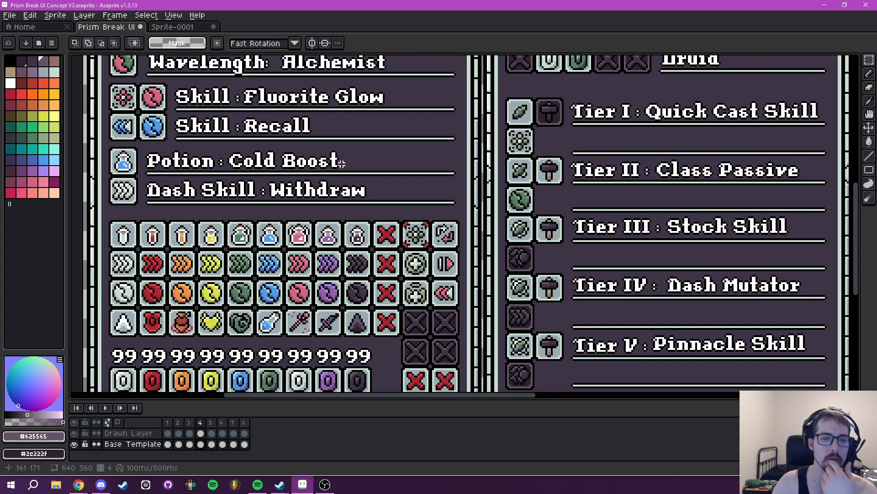
{"action": "left_click_drag", "start_coordinate": [280, 188], "coordinate": [344, 369]}
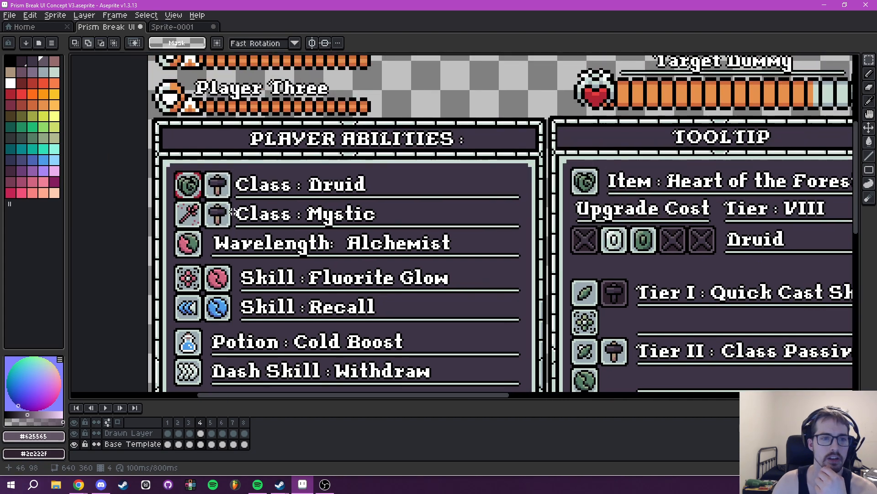
{"action": "left_click_drag", "start_coordinate": [470, 215], "coordinate": [106, 80]}
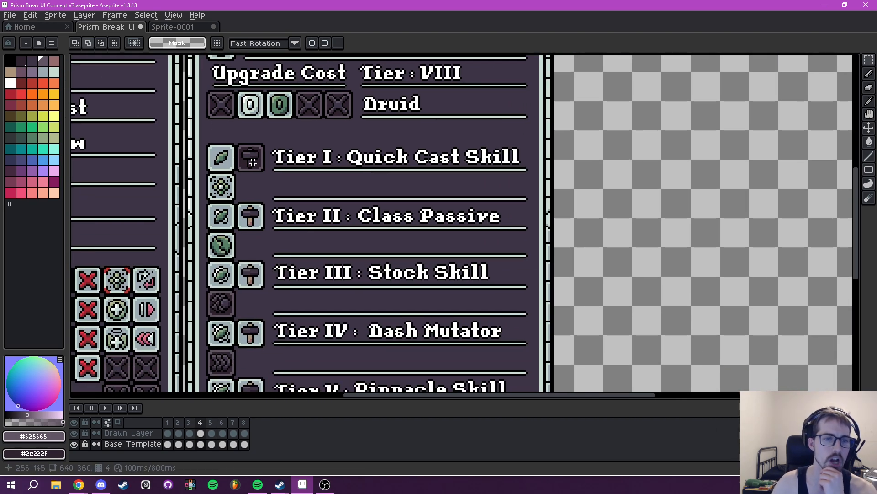
{"action": "left_click_drag", "start_coordinate": [265, 307], "coordinate": [486, 178]}
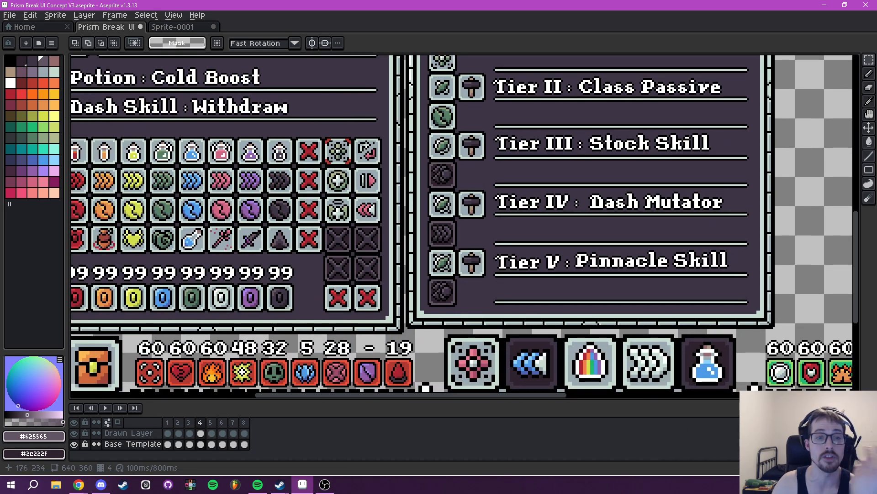
{"action": "left_click_drag", "start_coordinate": [307, 203], "coordinate": [417, 236]}
{"action": "left_click_drag", "start_coordinate": [291, 107], "coordinate": [360, 59]}
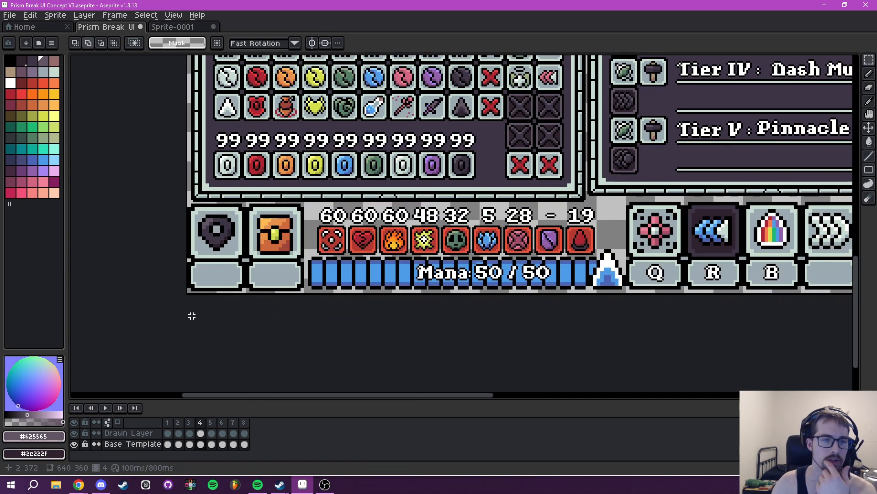
- Step through frames 1 to 5 to compare the menu and tooltip layouts
{"action": "left_click_drag", "start_coordinate": [308, 86], "coordinate": [302, 399]}
{"action": "left_click", "coordinate": [168, 423]}
{"action": "scroll", "coordinate": [336, 267], "scroll_direction": "down", "scroll_amount": 3}
{"action": "left_click_drag", "start_coordinate": [380, 226], "coordinate": [352, 213]}
{"action": "scroll", "coordinate": [355, 217], "scroll_direction": "up", "scroll_amount": 1}
{"action": "left_click", "coordinate": [178, 422]}
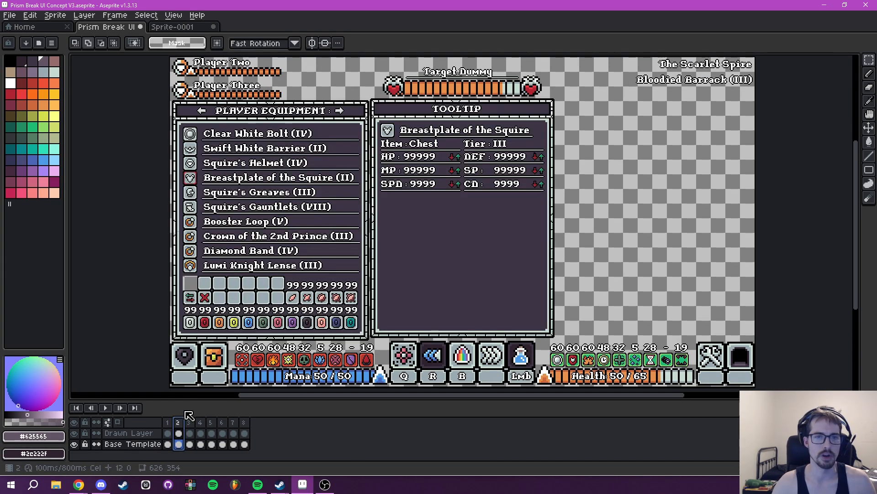
{"action": "left_click", "coordinate": [189, 423]}
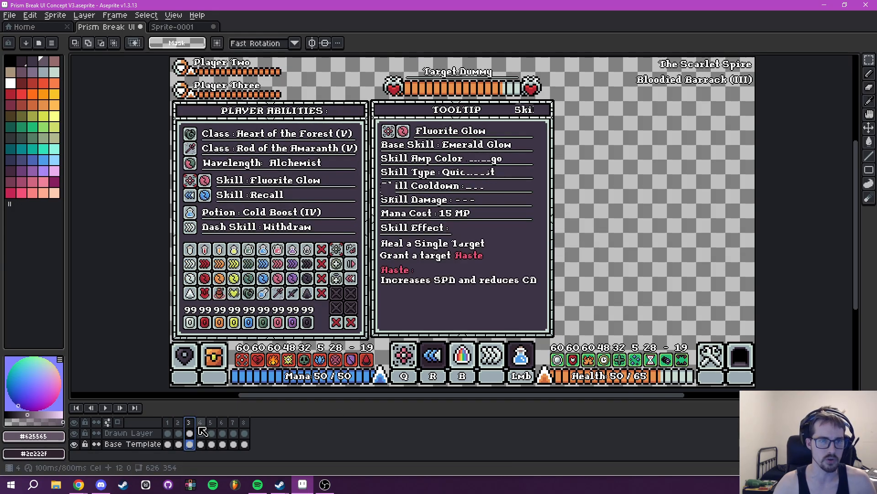
{"action": "left_click", "coordinate": [204, 423]}
{"action": "left_click", "coordinate": [210, 424]}
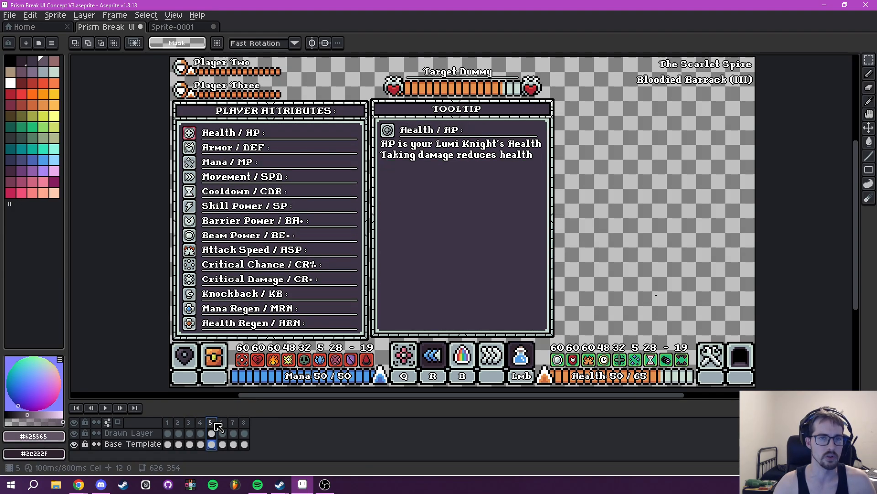
- Step back through frames 4, 3 and 2 to compare their menu and tooltip layouts
{"action": "left_click", "coordinate": [198, 423]}
{"action": "left_click", "coordinate": [189, 423]}
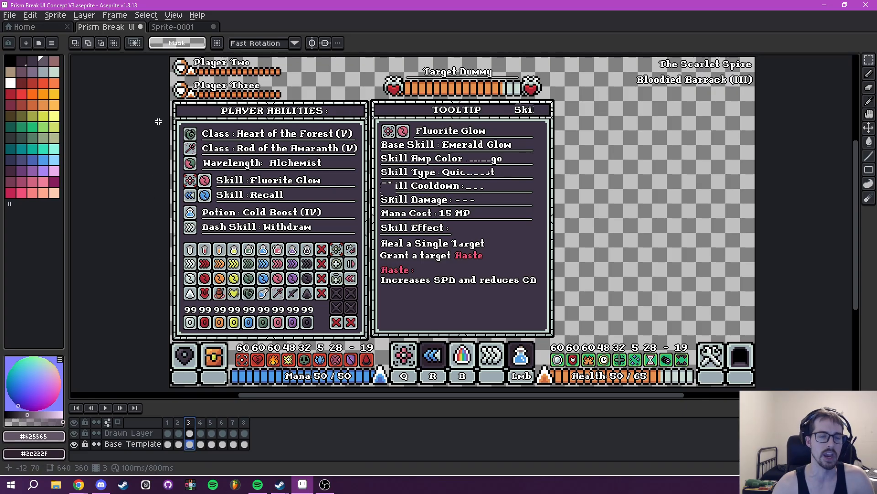
{"action": "left_click", "coordinate": [178, 423]}
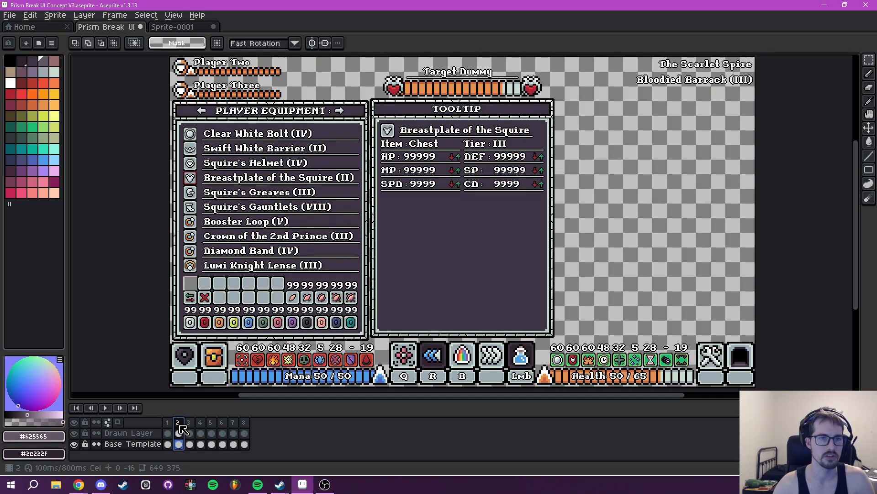
- Return to frame 4 and examine the Tier I to Tier V rows and their icons in the Tooltip panel up close
{"action": "left_click", "coordinate": [200, 422]}
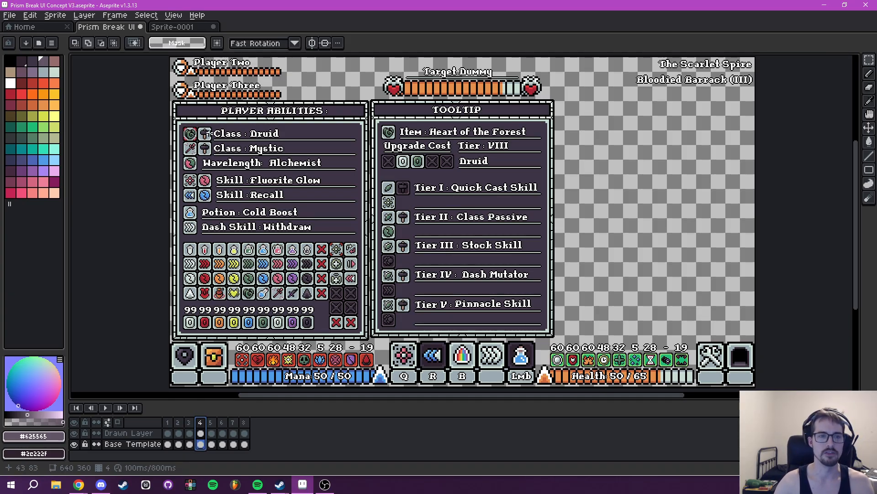
{"action": "scroll", "coordinate": [389, 189], "scroll_direction": "up", "scroll_amount": 4}
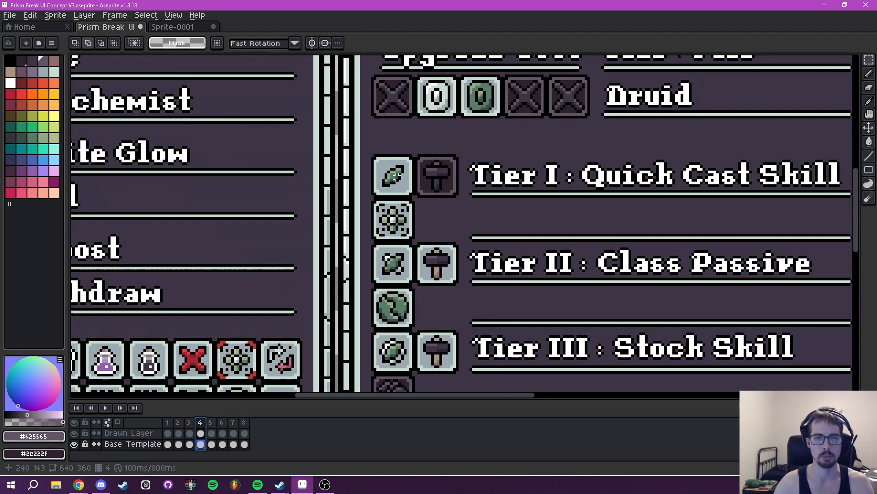
{"action": "scroll", "coordinate": [394, 183], "scroll_direction": "down", "scroll_amount": 3}
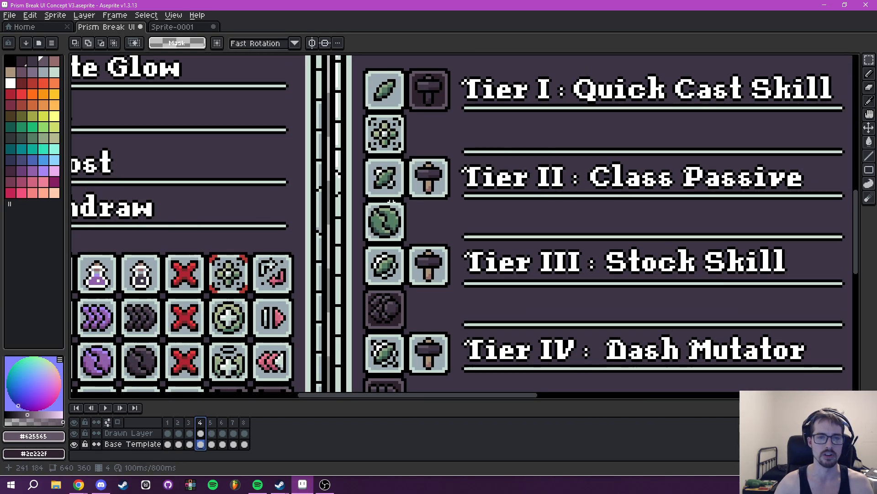
{"action": "scroll", "coordinate": [392, 200], "scroll_direction": "down", "scroll_amount": 3}
{"action": "scroll", "coordinate": [411, 227], "scroll_direction": "up", "scroll_amount": 4}
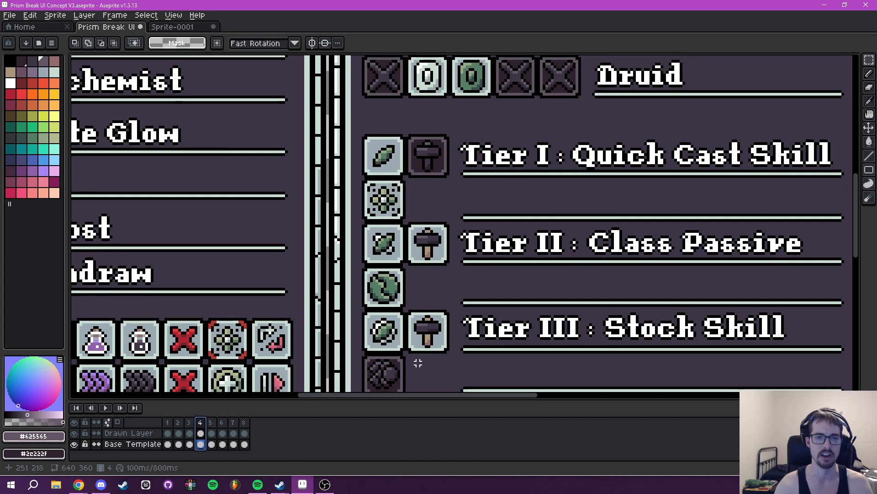
{"action": "scroll", "coordinate": [455, 245], "scroll_direction": "down", "scroll_amount": 4}
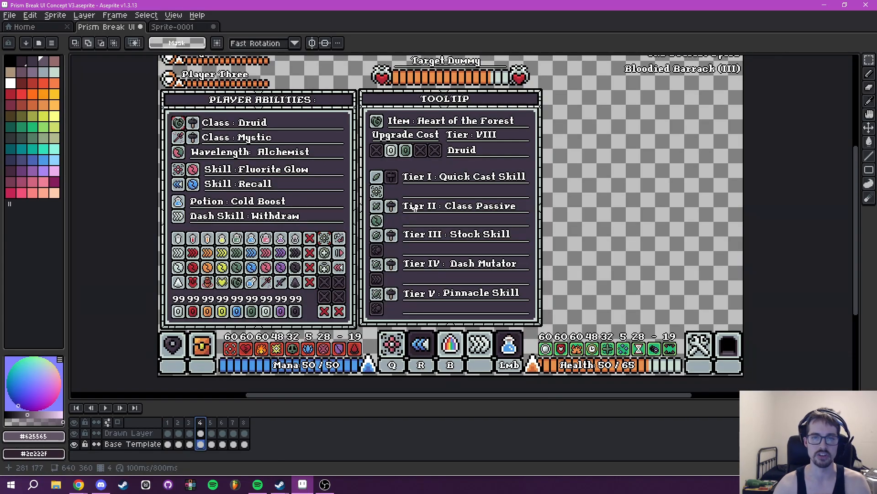
{"action": "left_click_drag", "start_coordinate": [411, 208], "coordinate": [397, 214]}
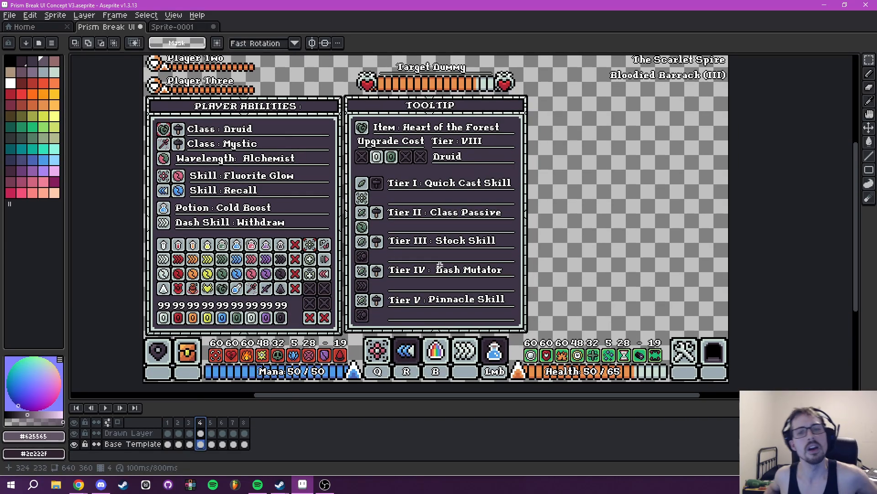
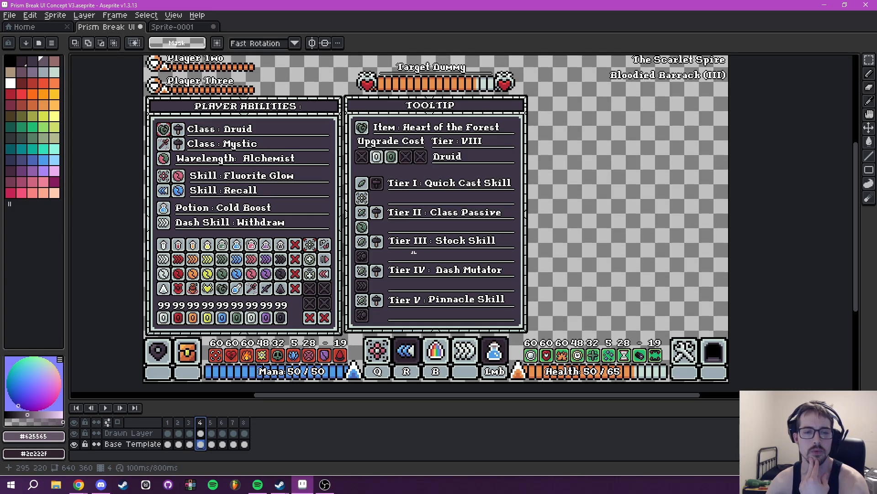
- Compare the tooltip layouts of frames 3 and 4, and check the Drawn Layer's visibility on frame 3
{"action": "left_click", "coordinate": [190, 422]}
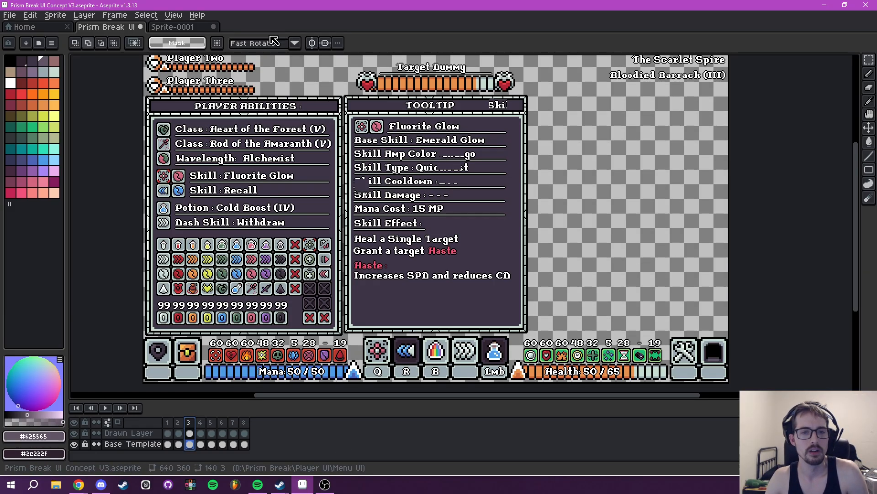
{"action": "key", "text": "Right"}
{"action": "key", "text": "Left"}
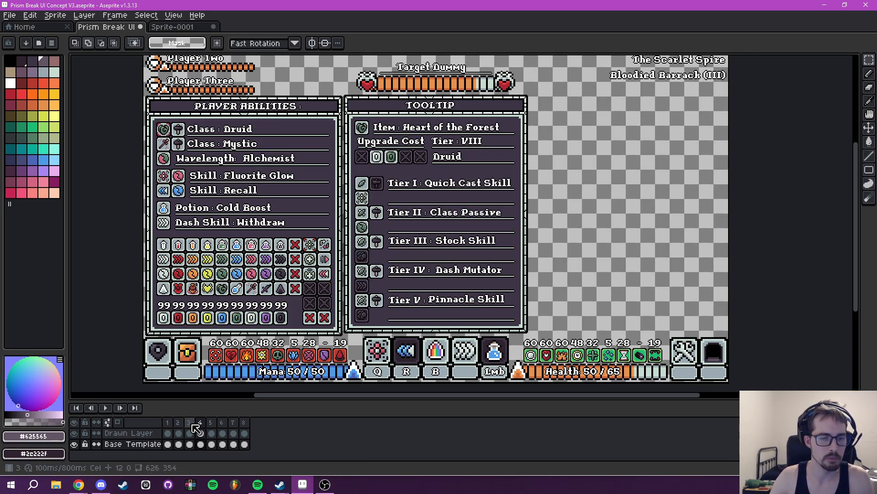
{"action": "left_click", "coordinate": [192, 424]}
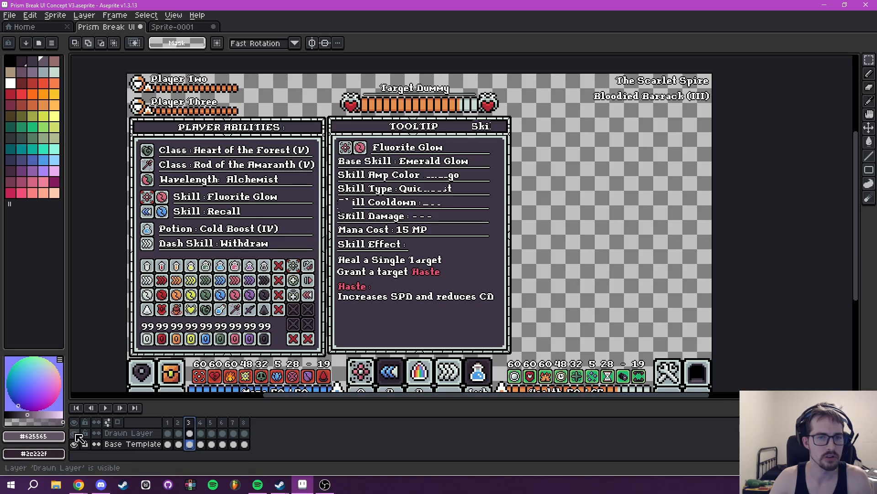
{"action": "left_click", "coordinate": [76, 434]}
{"action": "left_click", "coordinate": [76, 434]}
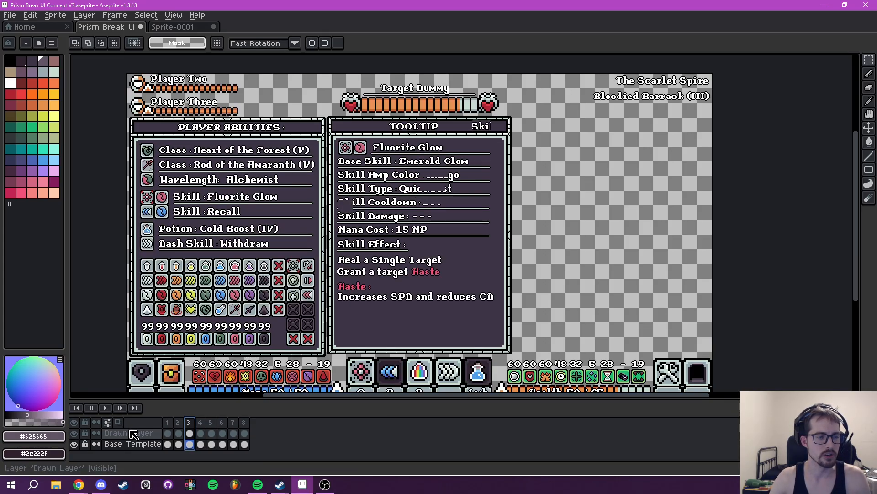
- On frame 3's Drawn Layer, erase the leftover values from the Skill Amp, Skill Type, Skill Cooldown, Skill Damage and Mana Cost rows
{"action": "left_click", "coordinate": [130, 433]}
{"action": "key", "text": "e"}
{"action": "scroll", "coordinate": [346, 206], "scroll_direction": "up", "scroll_amount": 3}
{"action": "scroll", "coordinate": [335, 214], "scroll_direction": "up", "scroll_amount": 10}
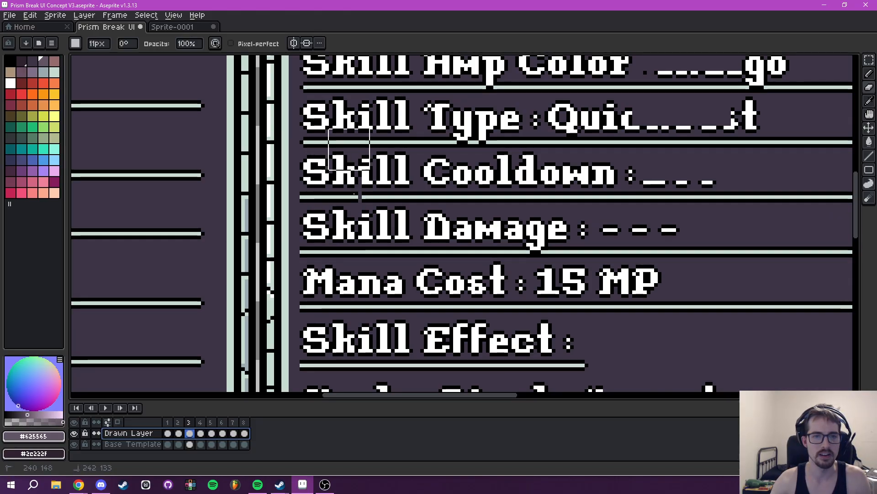
{"action": "left_click_drag", "start_coordinate": [572, 123], "coordinate": [670, 127]}
{"action": "left_click_drag", "start_coordinate": [678, 158], "coordinate": [554, 272]}
{"action": "key", "text": "ctrl+z"}
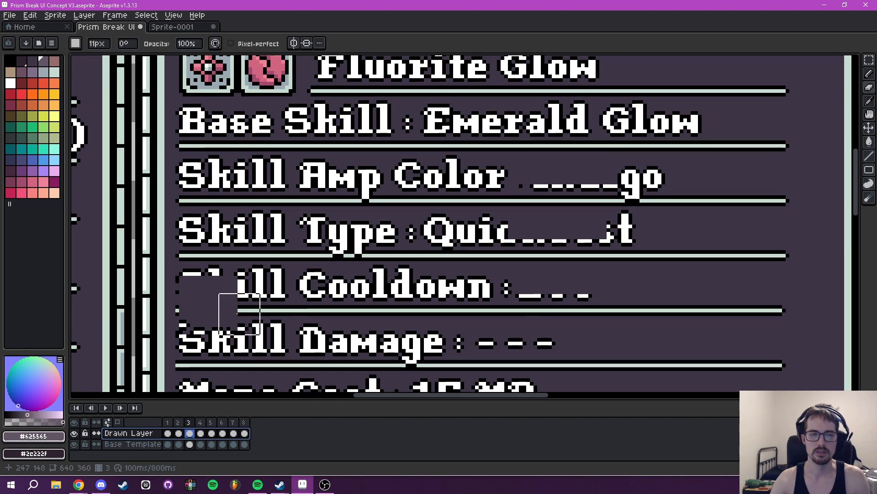
{"action": "left_click_drag", "start_coordinate": [362, 256], "coordinate": [339, 289]}
{"action": "mouse_move", "coordinate": [409, 272]}
{"action": "left_mouse_down"}
{"action": "mouse_move", "coordinate": [586, 251]}
{"action": "mouse_move", "coordinate": [566, 260]}
{"action": "left_mouse_up"}
{"action": "mouse_move", "coordinate": [535, 220]}
{"action": "left_mouse_down"}
{"action": "mouse_move", "coordinate": [584, 210]}
{"action": "mouse_move", "coordinate": [500, 200]}
{"action": "mouse_move", "coordinate": [486, 212]}
{"action": "mouse_move", "coordinate": [324, 210]}
{"action": "left_mouse_up"}
{"action": "left_click_drag", "start_coordinate": [483, 317], "coordinate": [597, 310]}
{"action": "scroll", "coordinate": [597, 309], "scroll_direction": "down", "scroll_amount": 3}
{"action": "scroll", "coordinate": [525, 257], "scroll_direction": "up", "scroll_amount": 2}
{"action": "mouse_move", "coordinate": [481, 303]}
{"action": "left_mouse_down"}
{"action": "mouse_move", "coordinate": [554, 315]}
{"action": "mouse_move", "coordinate": [582, 215]}
{"action": "left_mouse_up"}
{"action": "left_click_drag", "start_coordinate": [511, 254], "coordinate": [419, 254]}
{"action": "scroll", "coordinate": [542, 243], "scroll_direction": "down", "scroll_amount": 3}
{"action": "left_click_drag", "start_coordinate": [542, 231], "coordinate": [535, 226]}
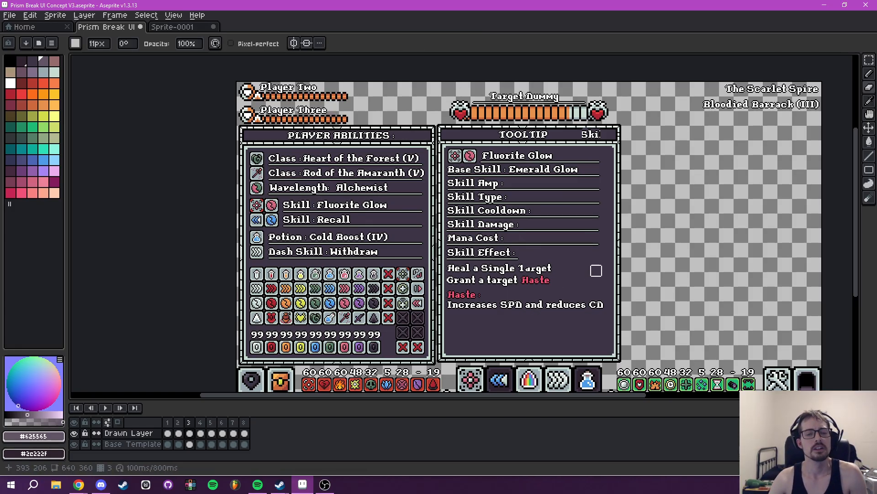
- Erase the stray "Ski" text from the Tooltip title bar on frame 3's Drawn Layer
{"action": "left_click_drag", "start_coordinate": [647, 247], "coordinate": [539, 242]}
{"action": "left_click_drag", "start_coordinate": [478, 130], "coordinate": [493, 130]}
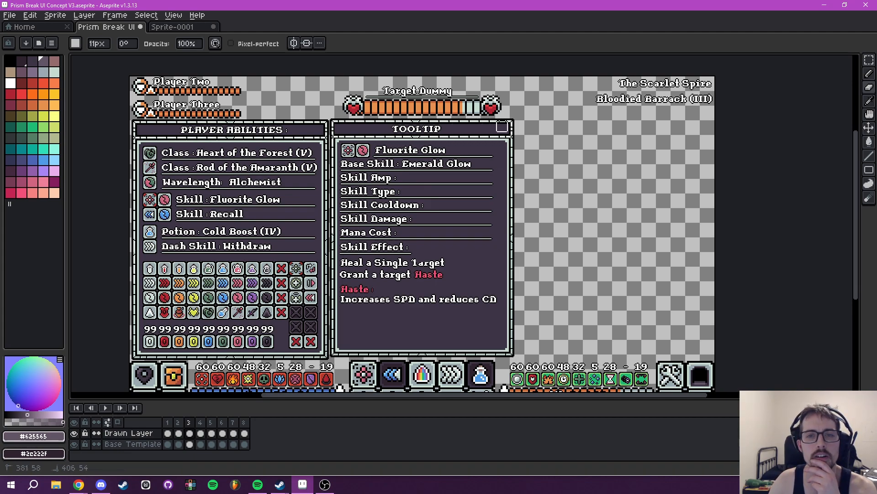
{"action": "left_click_drag", "start_coordinate": [525, 180], "coordinate": [604, 155]}
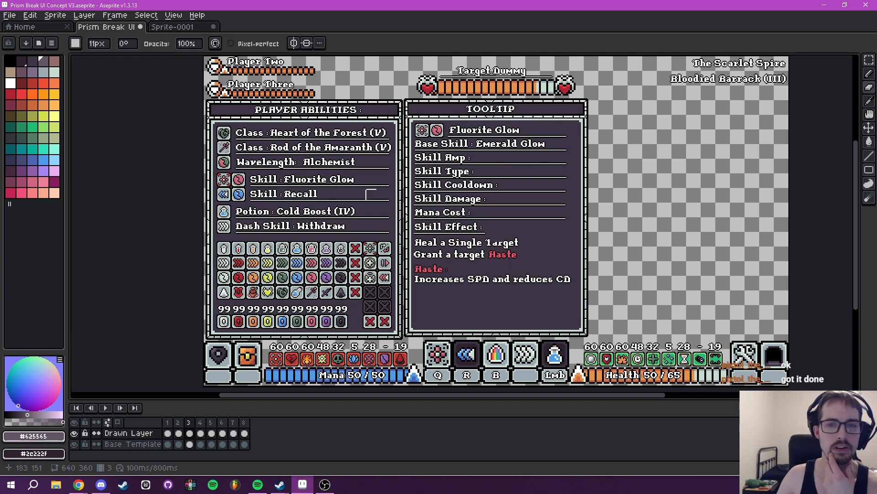
- Open frame 4 on the Drawn Layer and examine the Player Abilities rows against the Tooltip's tier rows
{"action": "left_click", "coordinate": [202, 432]}
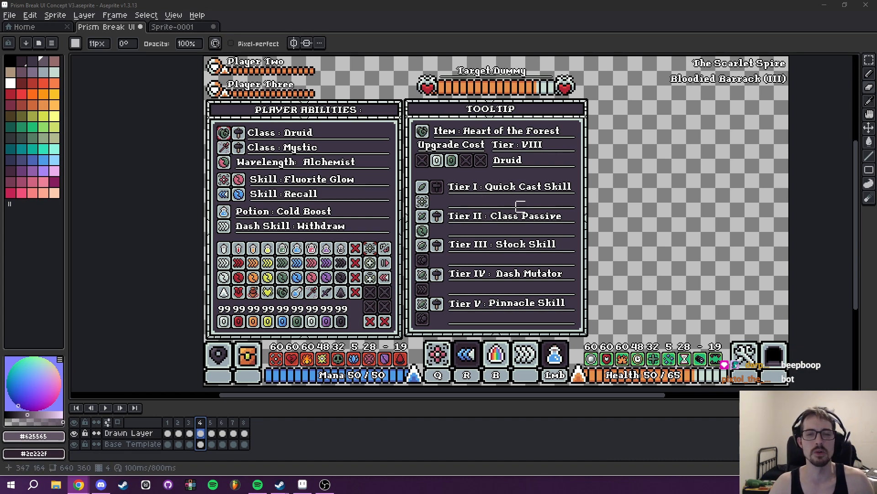
{"action": "left_click_drag", "start_coordinate": [619, 205], "coordinate": [667, 228]}
{"action": "left_click_drag", "start_coordinate": [353, 188], "coordinate": [416, 218]}
{"action": "scroll", "coordinate": [415, 218], "scroll_direction": "up", "scroll_amount": 2}
{"action": "left_click_drag", "start_coordinate": [475, 233], "coordinate": [360, 224]}
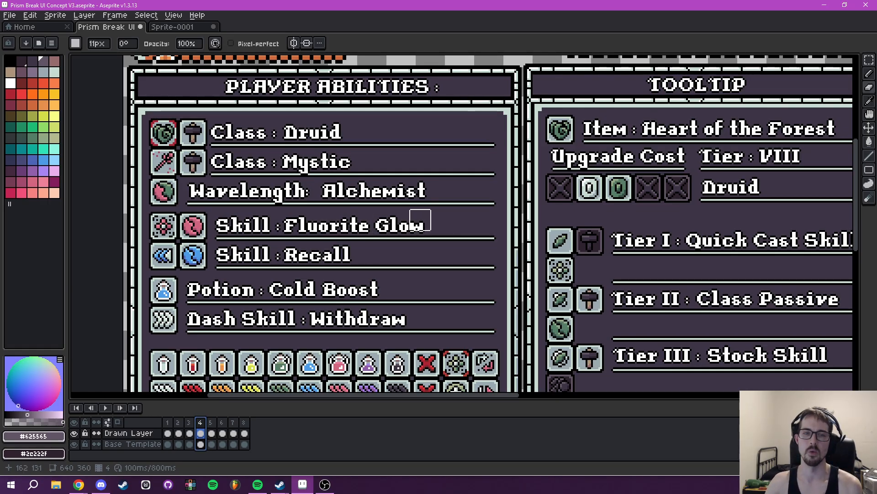
{"action": "scroll", "coordinate": [420, 220], "scroll_direction": "down", "scroll_amount": 4}
{"action": "scroll", "coordinate": [472, 224], "scroll_direction": "up", "scroll_amount": 3}
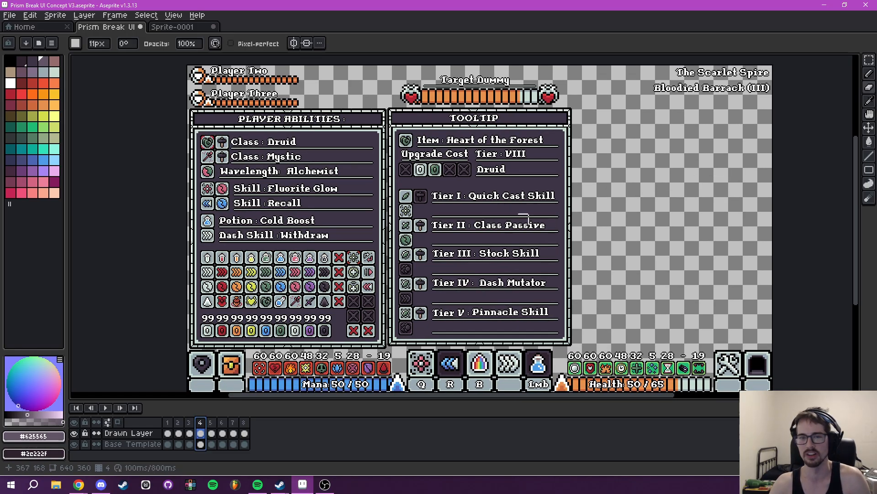
{"action": "scroll", "coordinate": [525, 218], "scroll_direction": "up", "scroll_amount": 3}
{"action": "scroll", "coordinate": [453, 219], "scroll_direction": "down", "scroll_amount": 2}
{"action": "scroll", "coordinate": [559, 253], "scroll_direction": "up", "scroll_amount": 1}
{"action": "scroll", "coordinate": [563, 251], "scroll_direction": "down", "scroll_amount": 1}
- Examine the item, Upgrade Cost, Tier and Druid rows of frame 4's Tooltip up close
{"action": "left_click_drag", "start_coordinate": [561, 244], "coordinate": [415, 274]}
{"action": "scroll", "coordinate": [484, 247], "scroll_direction": "up", "scroll_amount": 1}
{"action": "scroll", "coordinate": [408, 251], "scroll_direction": "up", "scroll_amount": 1}
{"action": "scroll", "coordinate": [486, 238], "scroll_direction": "down", "scroll_amount": 1}
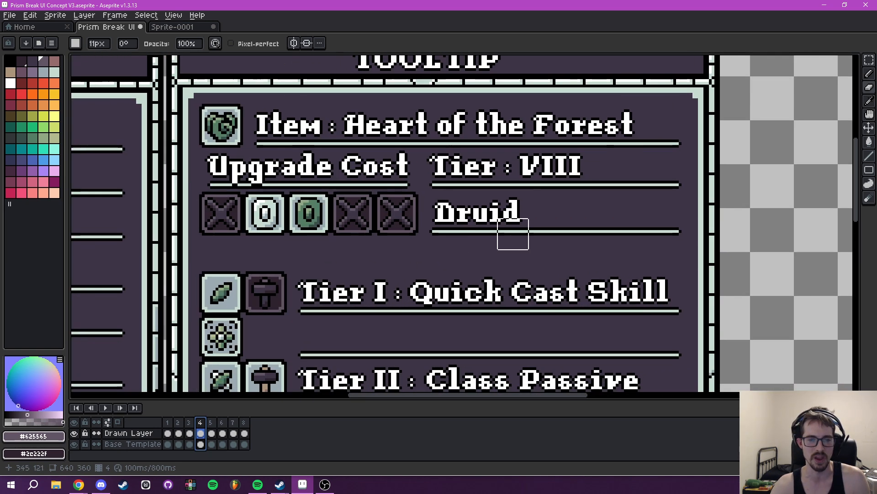
{"action": "scroll", "coordinate": [529, 280], "scroll_direction": "up", "scroll_amount": 1}
{"action": "key", "text": "i"}
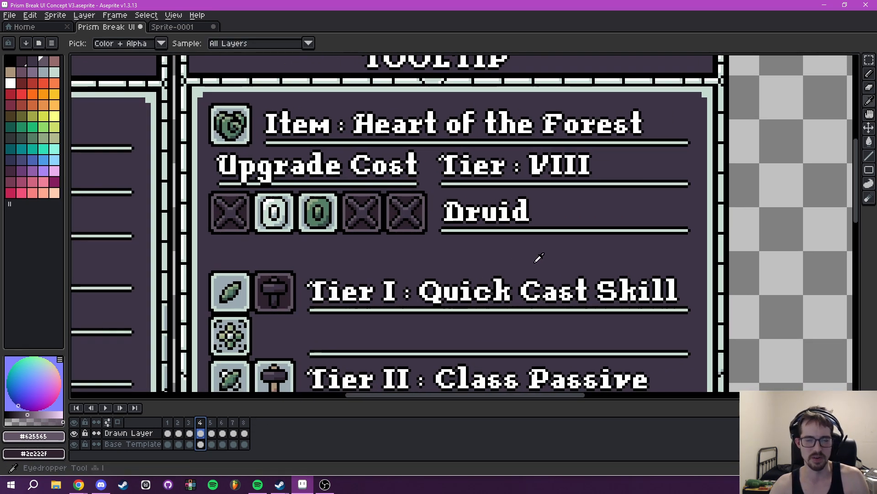
{"action": "scroll", "coordinate": [568, 247], "scroll_direction": "down", "scroll_amount": 1}
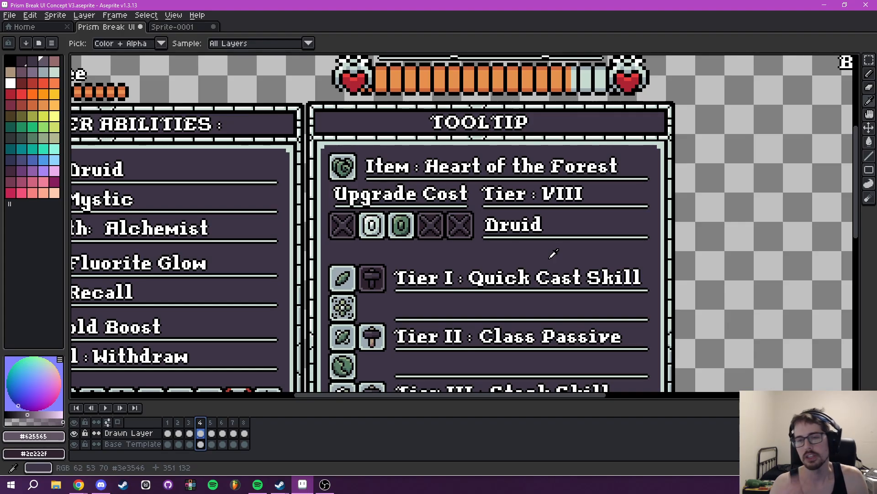
- Try to move the Tier label further along its divider line on frame 4's Base Template, and undo the move
{"action": "key", "text": "m"}
{"action": "scroll", "coordinate": [461, 197], "scroll_direction": "up", "scroll_amount": 2}
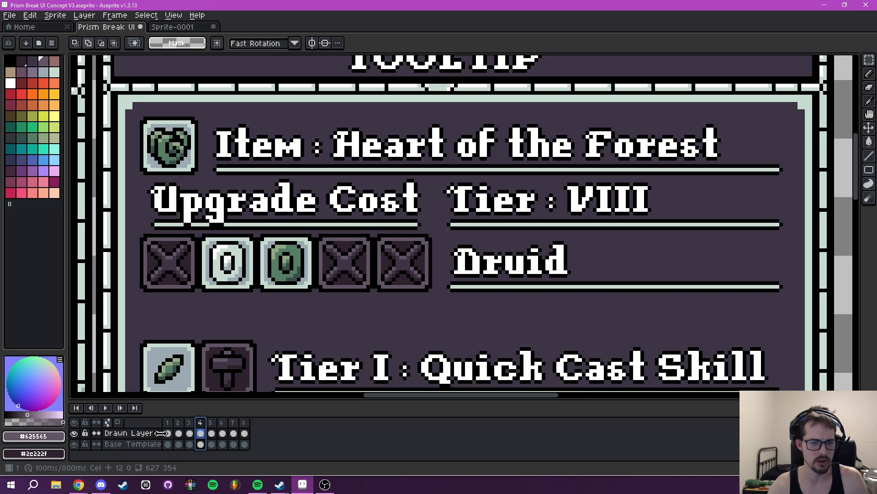
{"action": "left_click", "coordinate": [132, 443]}
{"action": "left_click_drag", "start_coordinate": [666, 206], "coordinate": [541, 213]}
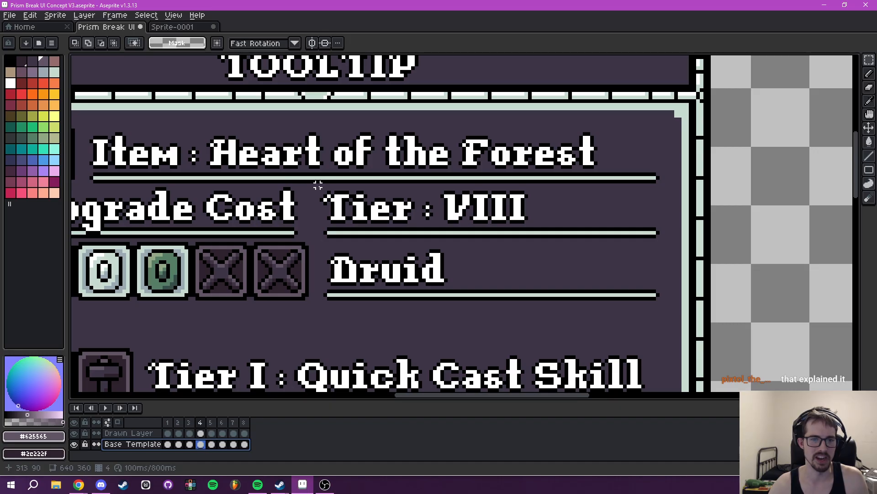
{"action": "left_click_drag", "start_coordinate": [322, 187], "coordinate": [552, 230]}
{"action": "left_click_drag", "start_coordinate": [500, 218], "coordinate": [649, 216]}
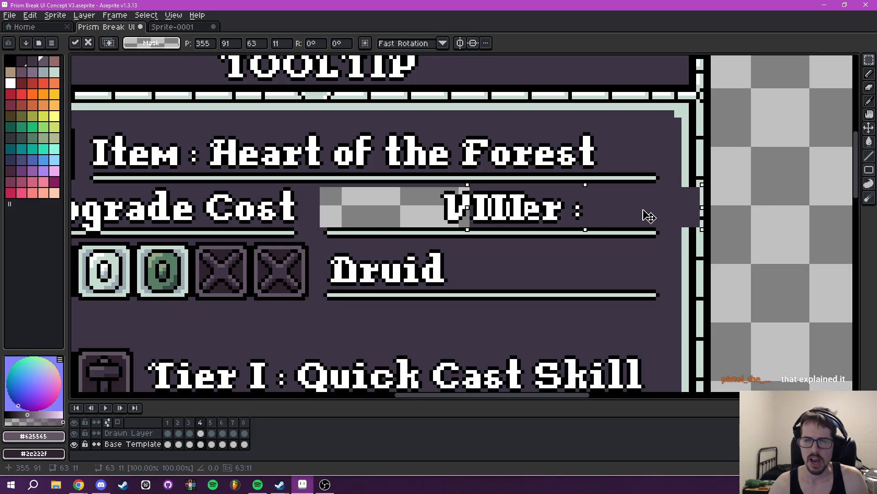
{"action": "left_click_drag", "start_coordinate": [649, 216], "coordinate": [604, 208]}
{"action": "key", "text": "ctrl+z"}
- Erase the VIII after the Tier label on frame 4's Drawn Layer
{"action": "left_click", "coordinate": [127, 435]}
{"action": "key", "text": "ctrl+d"}
{"action": "key", "text": "e"}
{"action": "left_click_drag", "start_coordinate": [479, 171], "coordinate": [537, 174]}
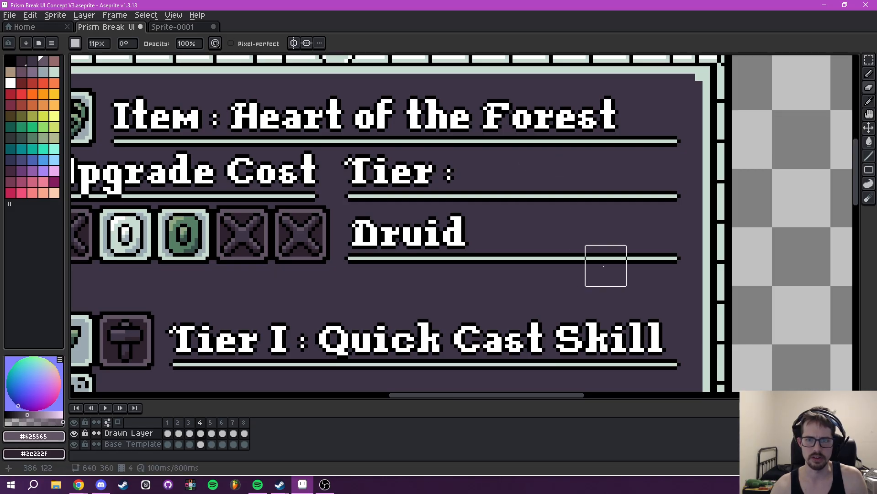
- Select the "Tier :" label on the Base Template and move it along its divider line to 359, 91
{"action": "key", "text": "m"}
{"action": "left_click", "coordinate": [135, 444]}
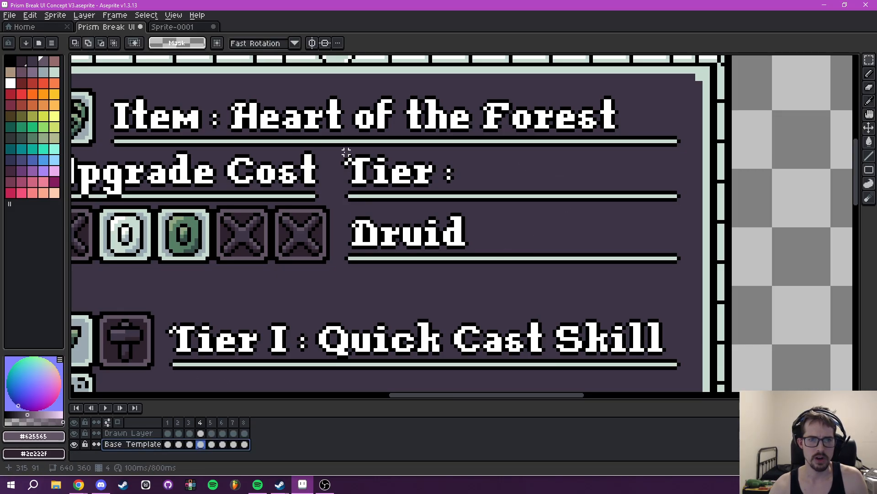
{"action": "left_click_drag", "start_coordinate": [341, 151], "coordinate": [472, 196]}
{"action": "scroll", "coordinate": [468, 180], "scroll_direction": "down", "scroll_amount": 2}
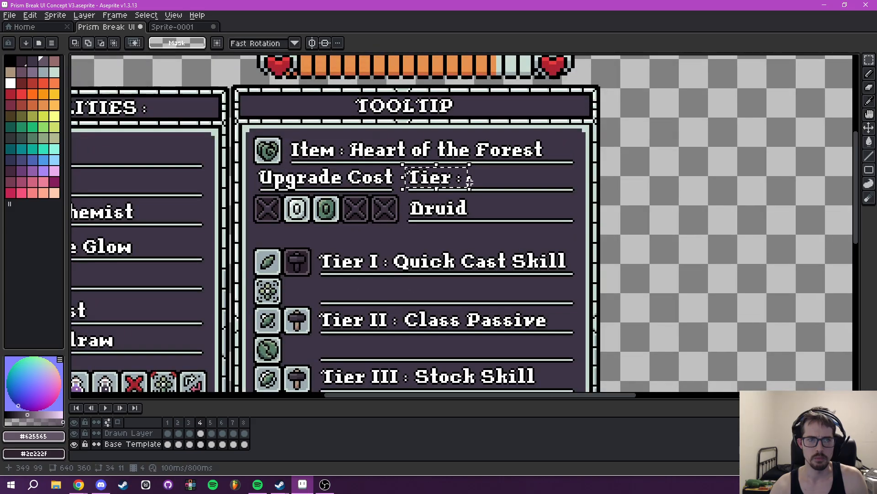
{"action": "scroll", "coordinate": [470, 180], "scroll_direction": "up", "scroll_amount": 1}
{"action": "left_click_drag", "start_coordinate": [422, 178], "coordinate": [543, 180]}
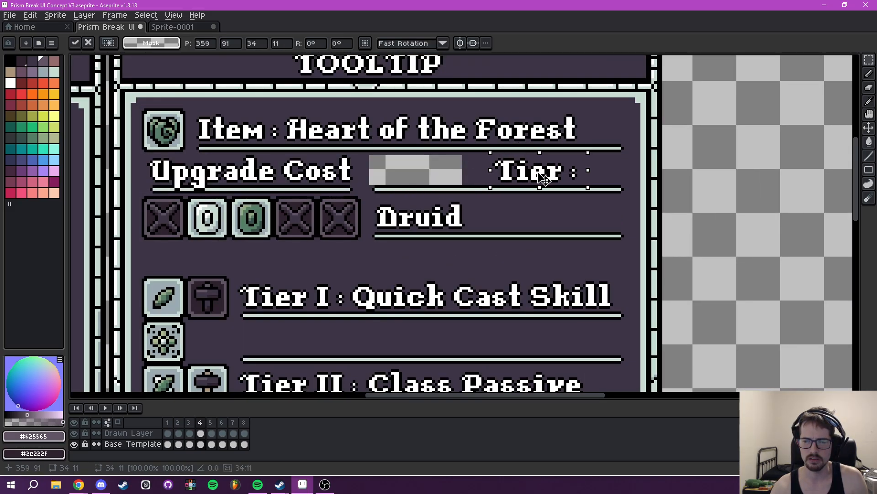
{"action": "key", "text": "ctrl+d"}
- Try to insert the text VIII in white at font size 16 beside the Tier label
{"action": "left_click_drag", "start_coordinate": [633, 200], "coordinate": [587, 202]}
{"action": "key", "text": "t"}
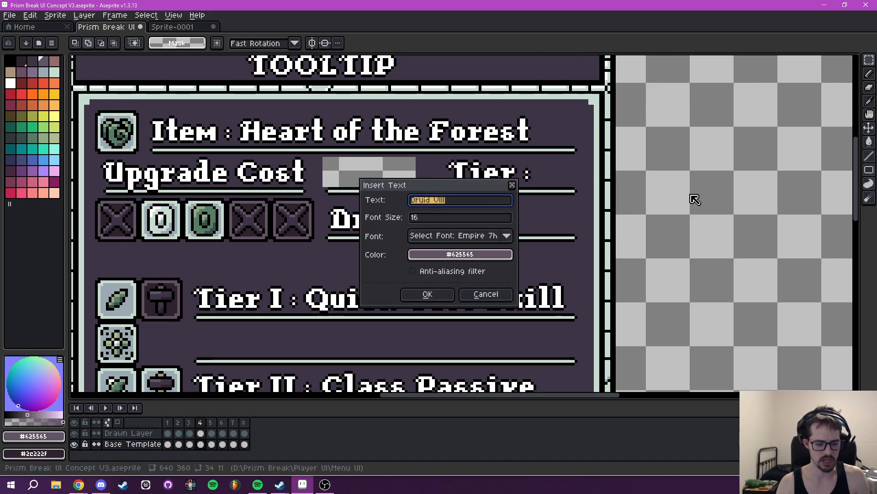
{"action": "type", "text": "VI"}
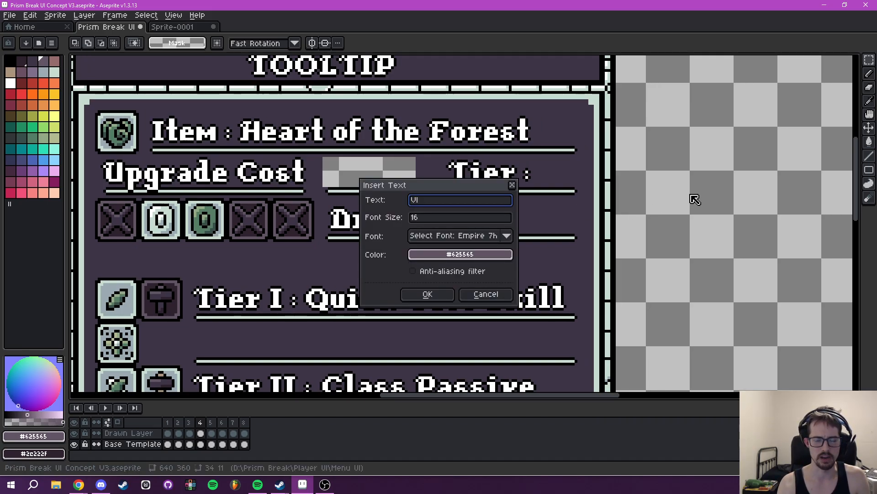
{"action": "type", "text": "II"}
{"action": "left_click", "coordinate": [439, 254]}
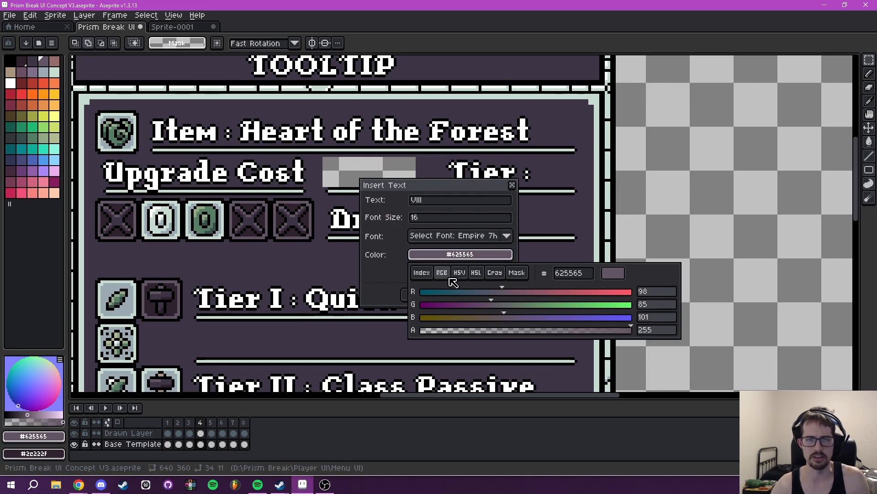
{"action": "left_click", "coordinate": [490, 293]}
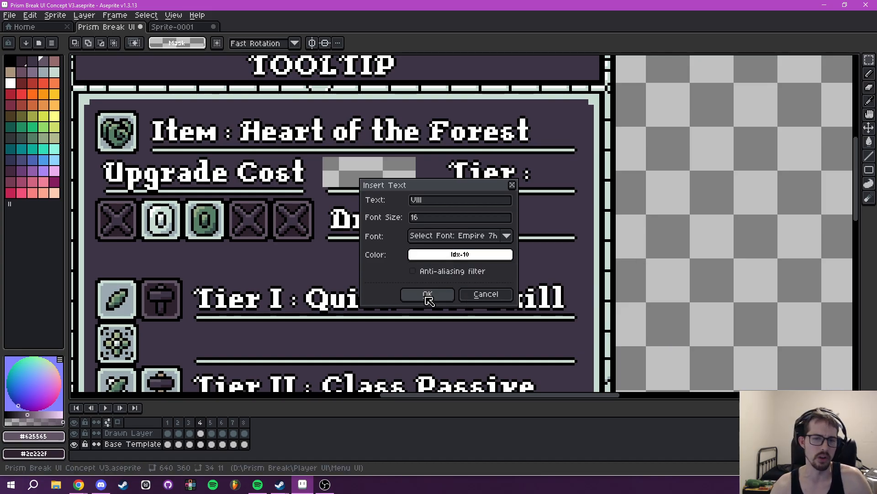
{"action": "left_click", "coordinate": [427, 296]}
{"action": "left_click_drag", "start_coordinate": [483, 229], "coordinate": [678, 196]}
{"action": "key", "text": "Escape"}
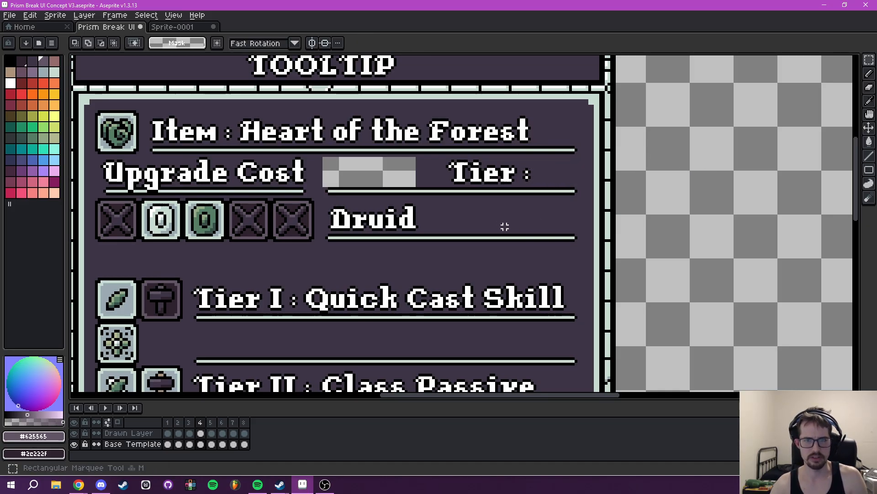
- Move the "Tier :" label back toward the Upgrade Cost heading to make room for the numeral
{"action": "scroll", "coordinate": [487, 190], "scroll_direction": "up", "scroll_amount": 1}
{"action": "left_click_drag", "start_coordinate": [432, 146], "coordinate": [556, 182]}
{"action": "left_click_drag", "start_coordinate": [502, 176], "coordinate": [458, 176]}
{"action": "key", "text": "ctrl+d"}
- Fill the transparent gap after the Tier label with the panel background color #3e3546
{"action": "left_click_drag", "start_coordinate": [552, 168], "coordinate": [515, 170]}
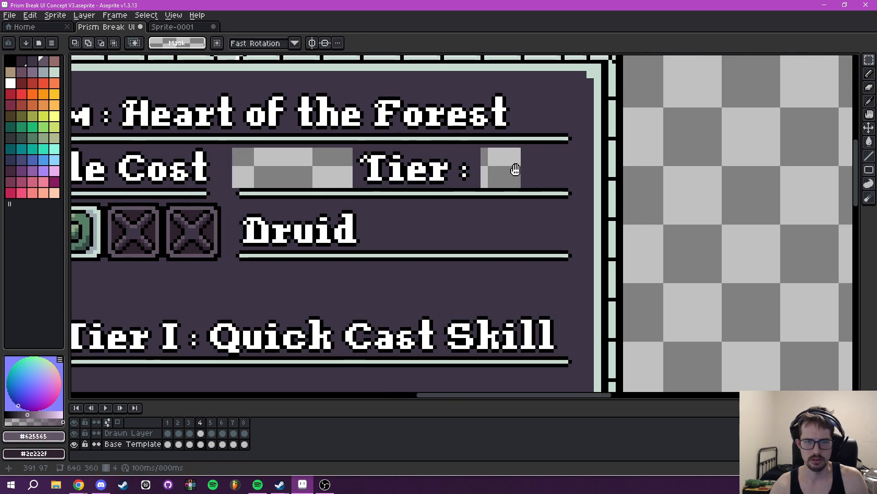
{"action": "left_click", "coordinate": [539, 169], "text": "alt"}
{"action": "key", "text": "g"}
{"action": "left_click", "coordinate": [507, 171]}
- Insert the text VIII in white at font size 16 and place it after the Tier label at 381, 93
{"action": "key", "text": "t"}
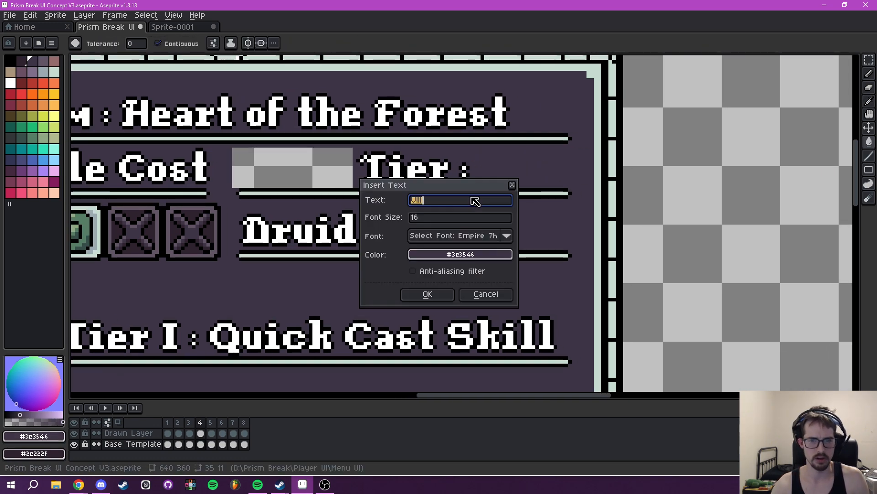
{"action": "left_click", "coordinate": [445, 257]}
{"action": "left_click", "coordinate": [422, 272]}
{"action": "left_click", "coordinate": [489, 291]}
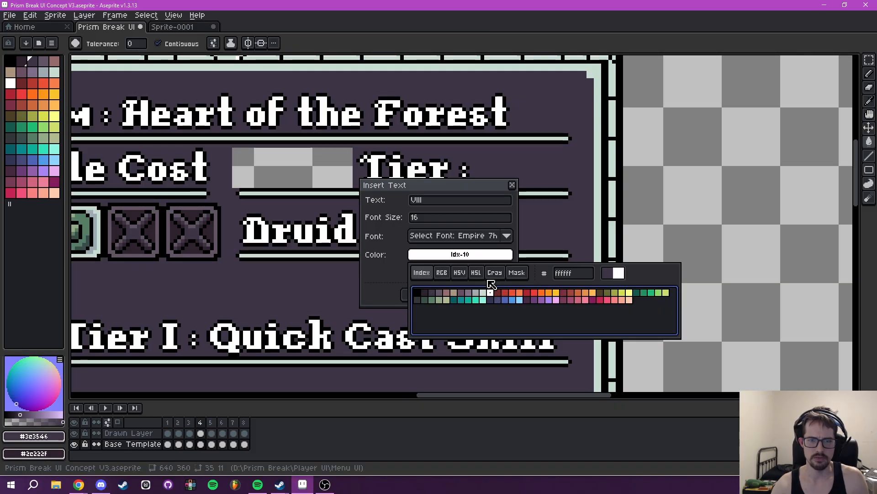
{"action": "left_click", "coordinate": [427, 294]}
{"action": "left_click_drag", "start_coordinate": [485, 235], "coordinate": [542, 172]}
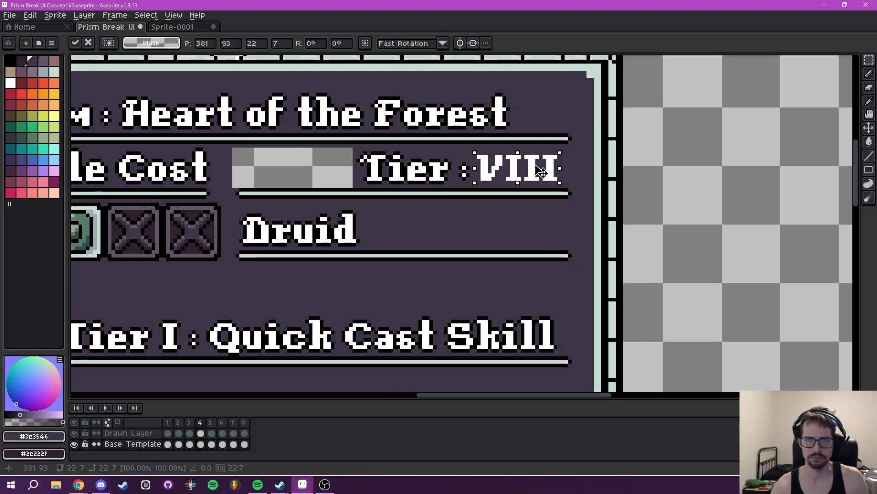
- Select the VIII numeral and apply a black outline to it
{"action": "key", "text": "m"}
{"action": "left_click_drag", "start_coordinate": [475, 146], "coordinate": [567, 185]}
{"action": "key", "text": "shift+o"}
{"action": "left_click", "coordinate": [706, 192]}
{"action": "left_click", "coordinate": [706, 192]}
{"action": "left_click", "coordinate": [706, 192]}
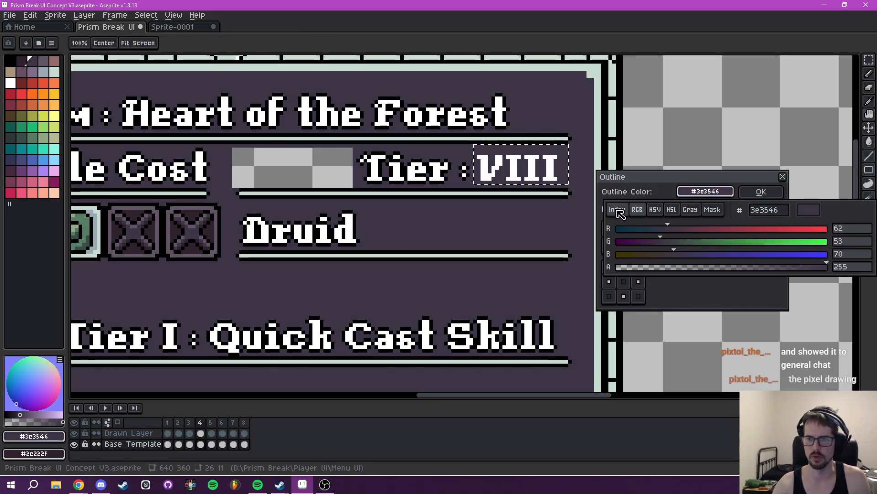
{"action": "left_click", "coordinate": [617, 209]}
{"action": "left_click", "coordinate": [616, 229]}
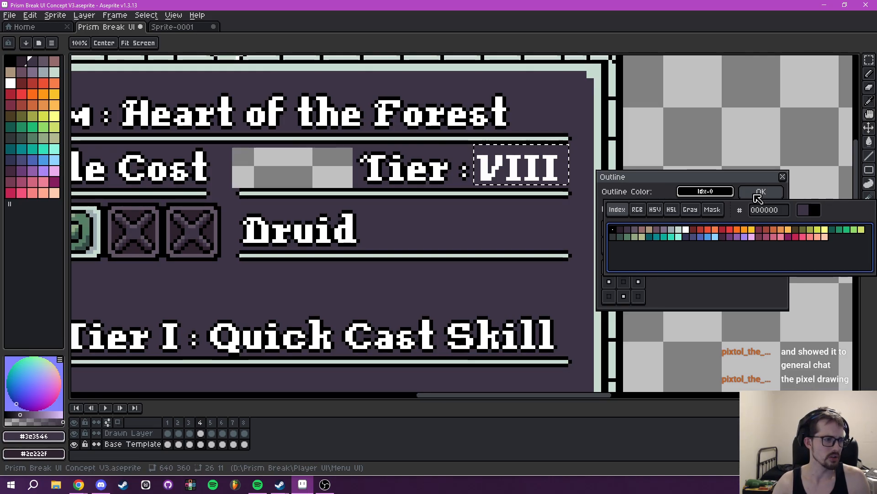
{"action": "left_click", "coordinate": [760, 193]}
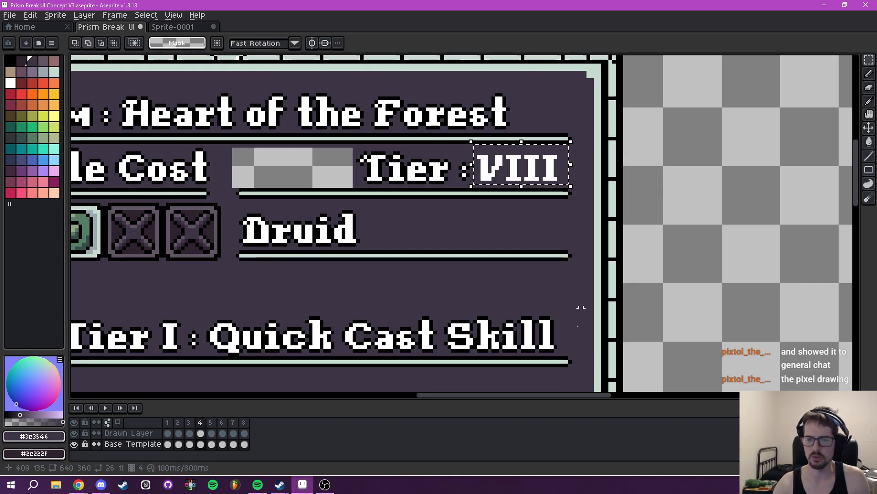
{"action": "left_click", "coordinate": [100, 485]}
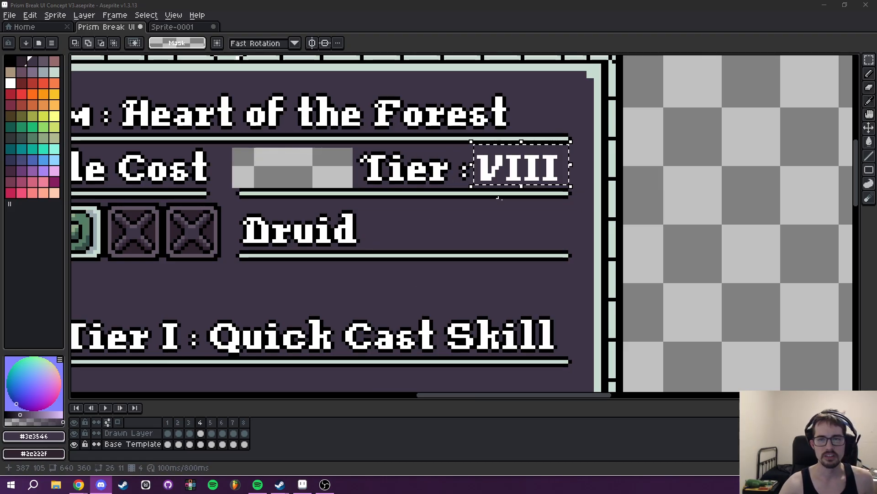
- Delete the selected VIII numeral from the Base Template layer
{"action": "left_click_drag", "start_coordinate": [519, 205], "coordinate": [535, 218]}
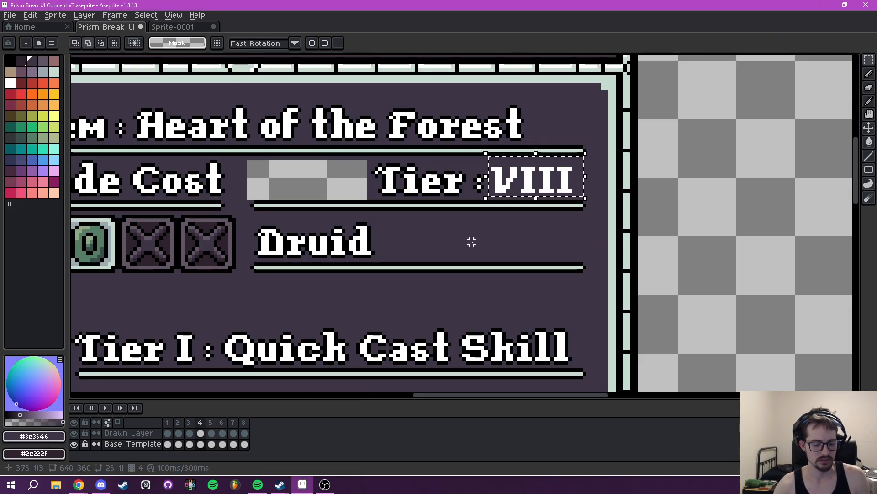
{"action": "key", "text": "Delete"}
- Try pasting the VIII numeral onto the Drawn Layer and undo the paste
{"action": "left_click", "coordinate": [151, 434]}
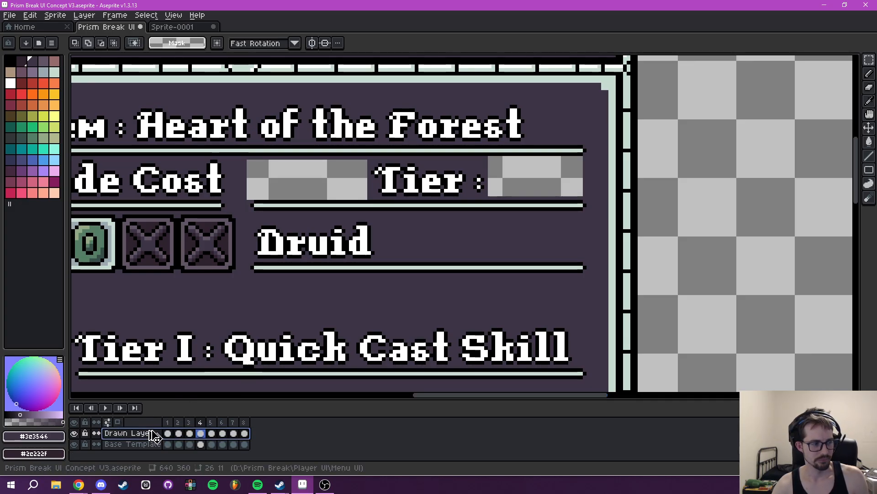
{"action": "key", "text": "ctrl+v"}
{"action": "key", "text": "Return"}
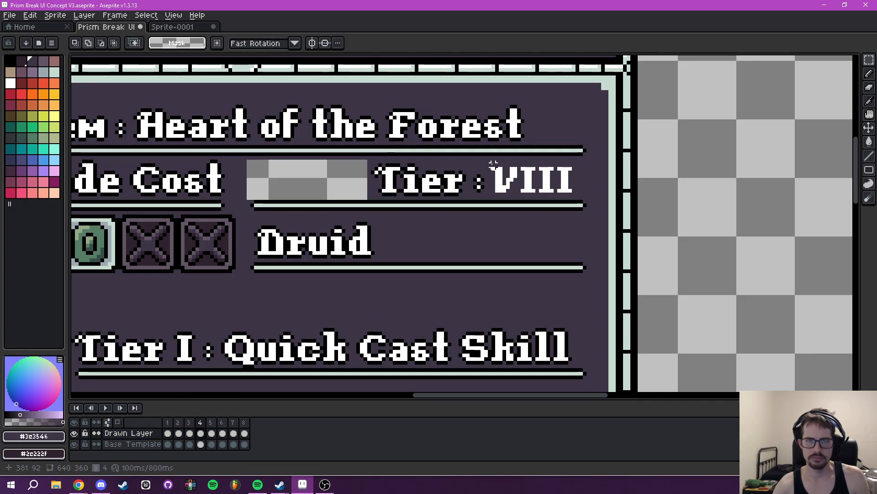
{"action": "key", "text": "ctrl+z"}
{"action": "key", "text": "ctrl+z"}
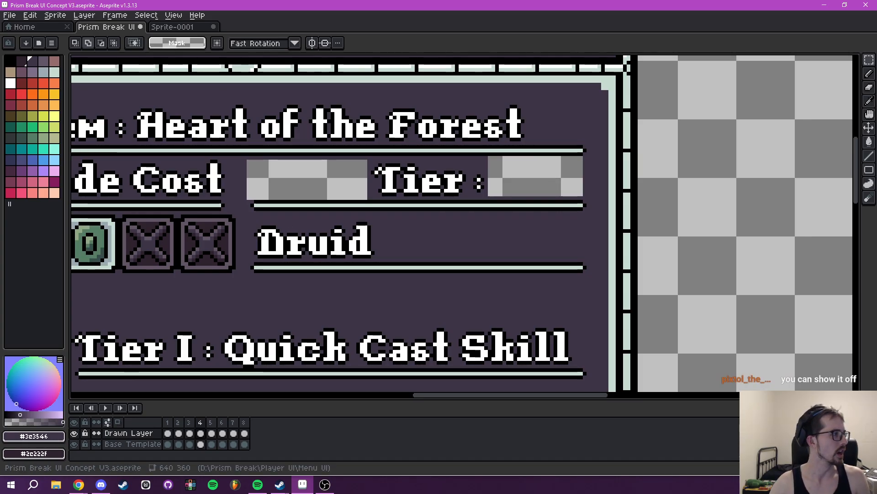
- Switch to Discord and view the pixel artwork posted in general-chat at enlarged size
{"action": "left_click_drag", "start_coordinate": [0, 158], "coordinate": [538, 83]}
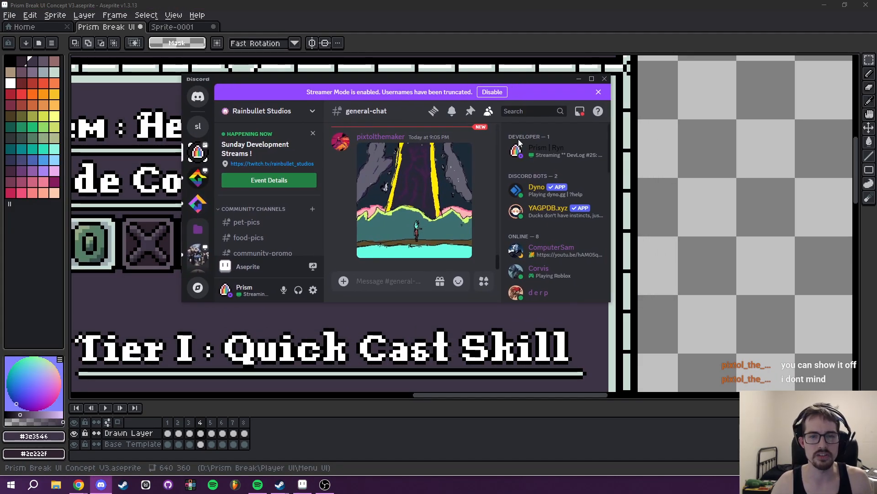
{"action": "left_click", "coordinate": [591, 80]}
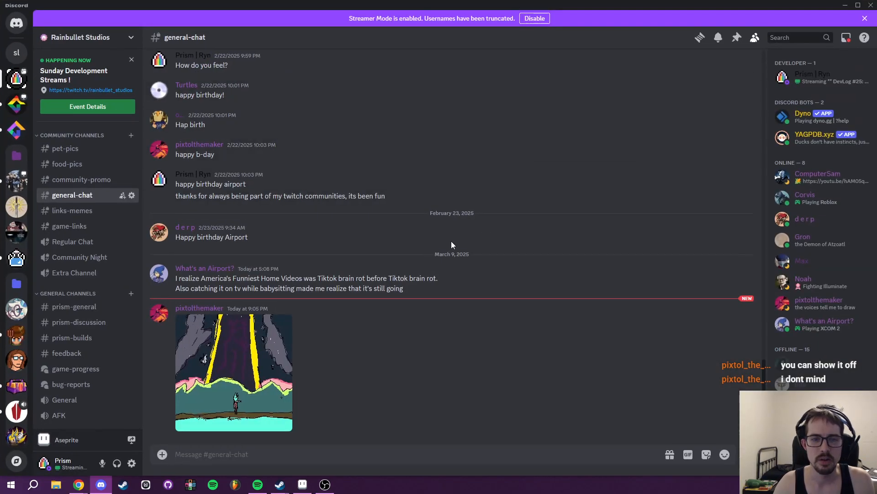
{"action": "left_click", "coordinate": [255, 355]}
{"action": "left_click", "coordinate": [454, 266]}
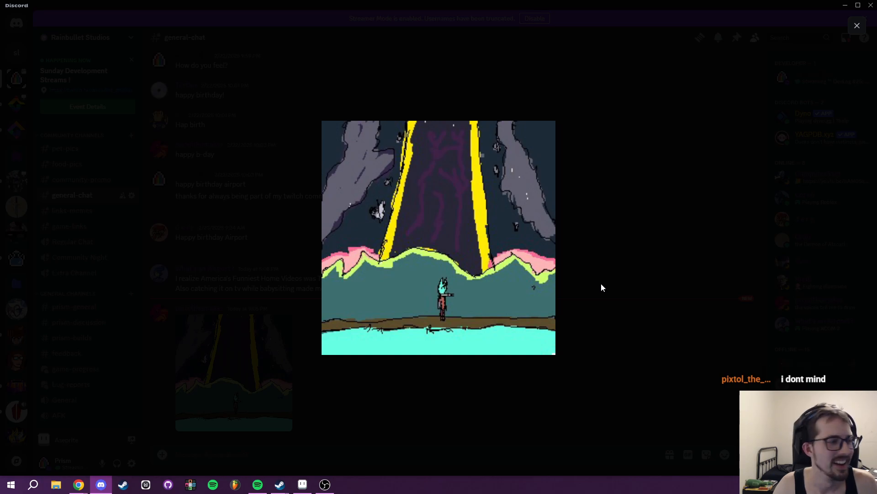
{"action": "left_click", "coordinate": [635, 286]}
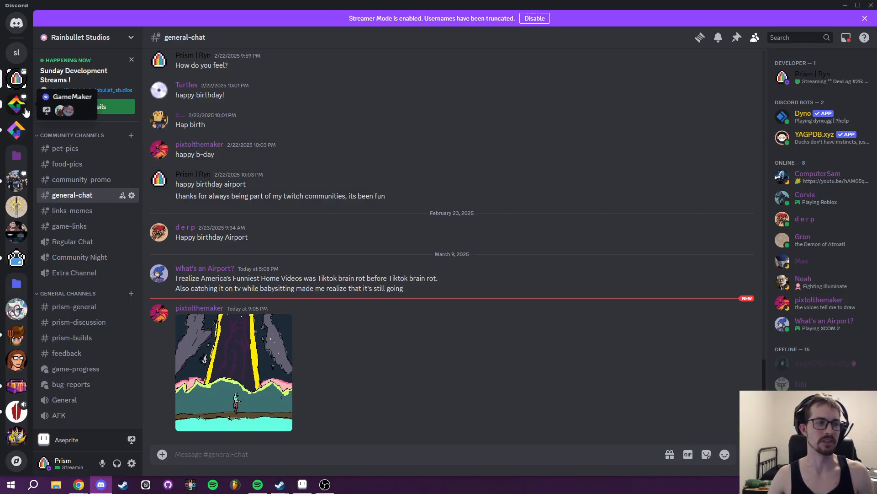
{"action": "left_click_drag", "start_coordinate": [249, 8], "coordinate": [0, 10]}
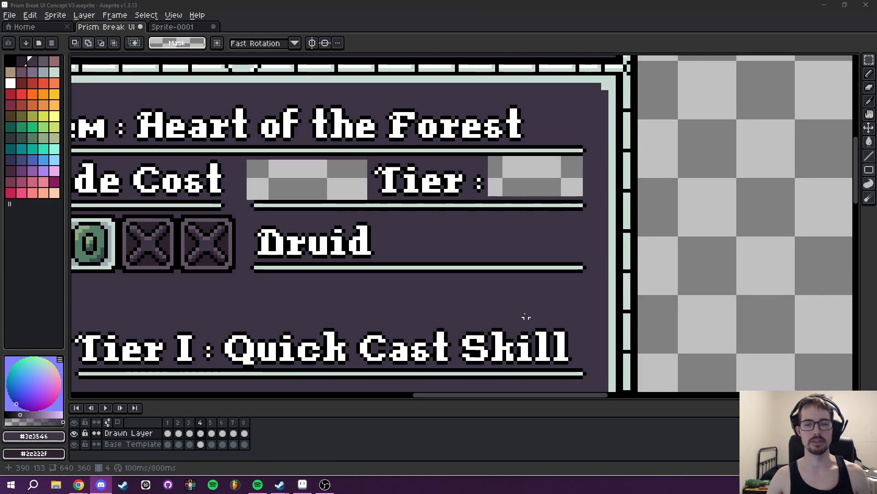
- Fill the transparent gaps on both sides of the Tier label with #3e3546 on the Base Template layer
{"action": "scroll", "coordinate": [494, 299], "scroll_direction": "down", "scroll_amount": 2}
{"action": "left_click_drag", "start_coordinate": [495, 299], "coordinate": [453, 259]}
{"action": "key", "text": "i"}
{"action": "left_click", "coordinate": [118, 444]}
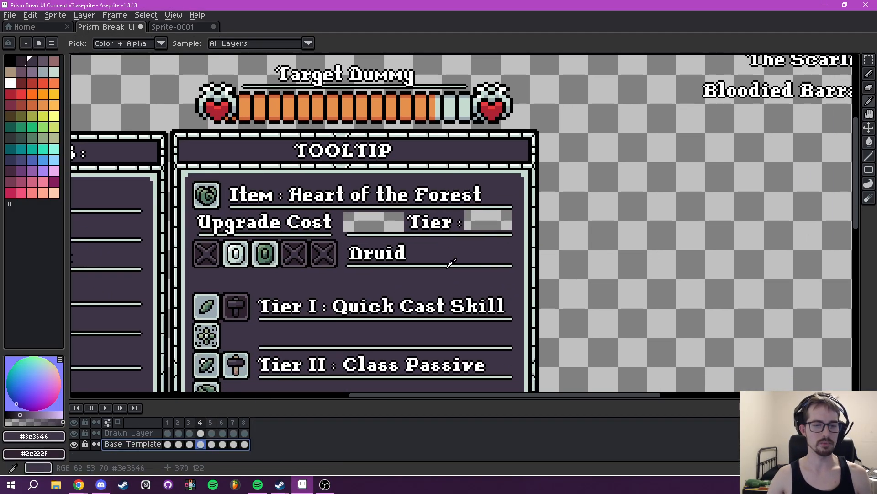
{"action": "key", "text": "g"}
{"action": "left_click", "coordinate": [488, 223]}
{"action": "left_click", "coordinate": [387, 223]}
{"action": "left_click_drag", "start_coordinate": [501, 244], "coordinate": [461, 222]}
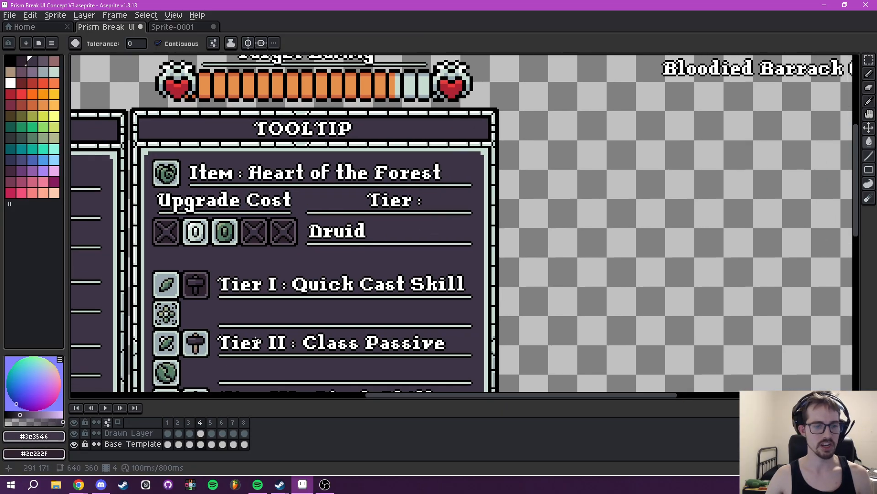
- Insert the text VIII in white at font size 16 on the Drawn Layer, placed after the Tier label at 381, 93
{"action": "left_click", "coordinate": [129, 436]}
{"action": "left_click_drag", "start_coordinate": [354, 302], "coordinate": [332, 304]}
{"action": "key", "text": "t"}
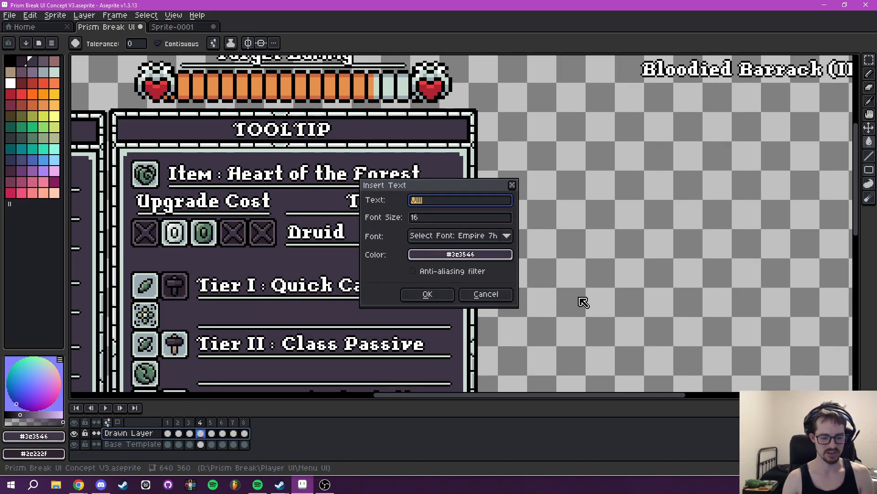
{"action": "left_click", "coordinate": [471, 256]}
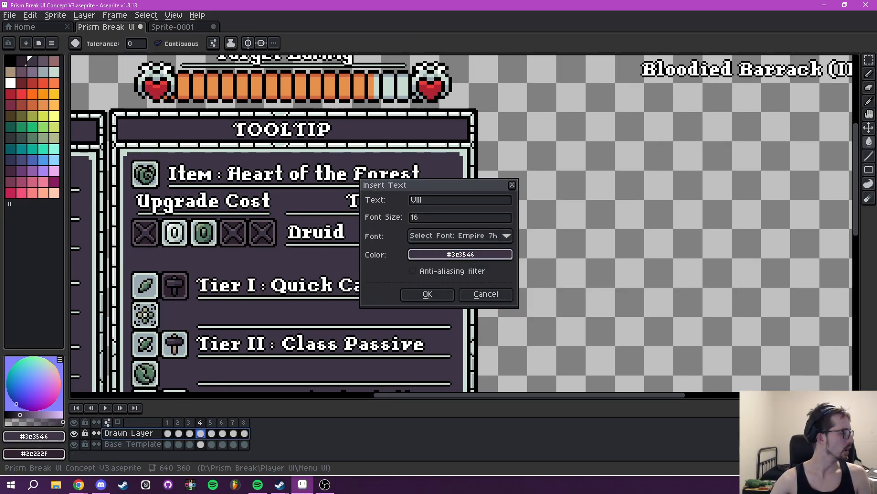
{"action": "left_click", "coordinate": [432, 256]}
{"action": "left_click", "coordinate": [432, 280]}
{"action": "left_click", "coordinate": [471, 292]}
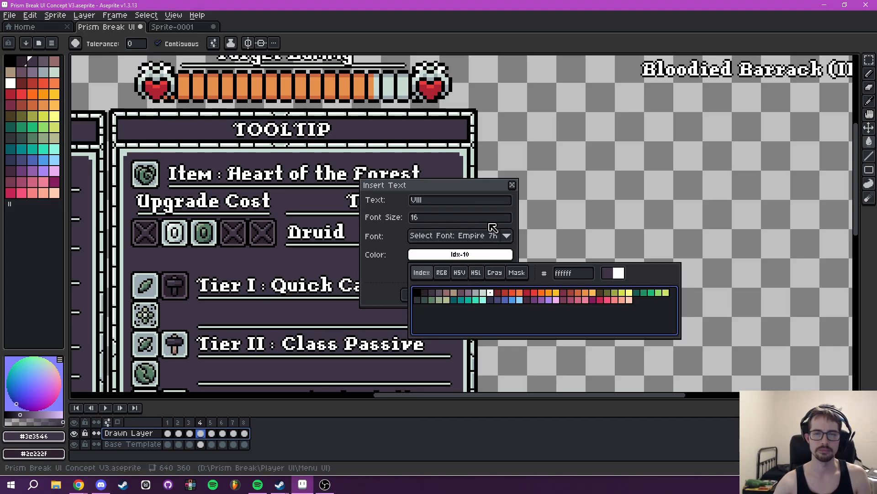
{"action": "left_click", "coordinate": [430, 296]}
{"action": "left_click_drag", "start_coordinate": [455, 232], "coordinate": [443, 220]}
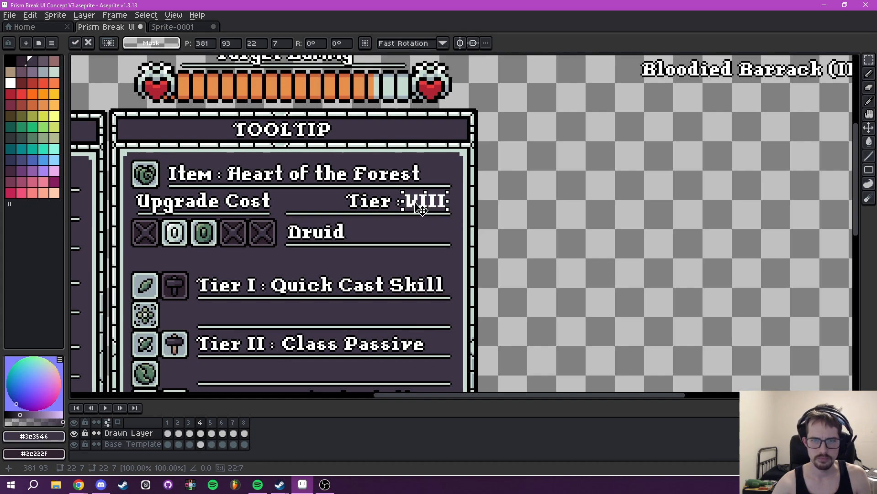
{"action": "key", "text": "Return"}
- Select the VIII numeral on the Drawn Layer, apply a black outside outline, and clear the selection
{"action": "scroll", "coordinate": [419, 211], "scroll_direction": "up", "scroll_amount": 2}
{"action": "left_click_drag", "start_coordinate": [381, 158], "coordinate": [479, 202]}
{"action": "key", "text": "shift+o"}
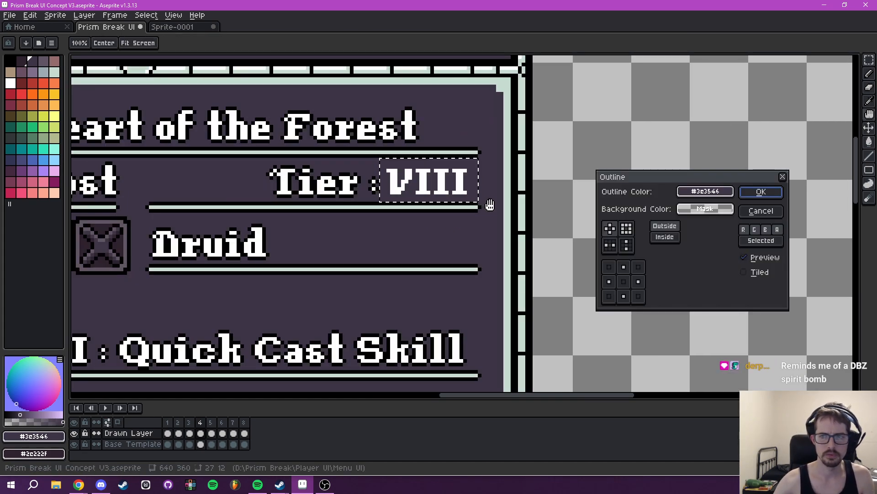
{"action": "left_click", "coordinate": [692, 194]}
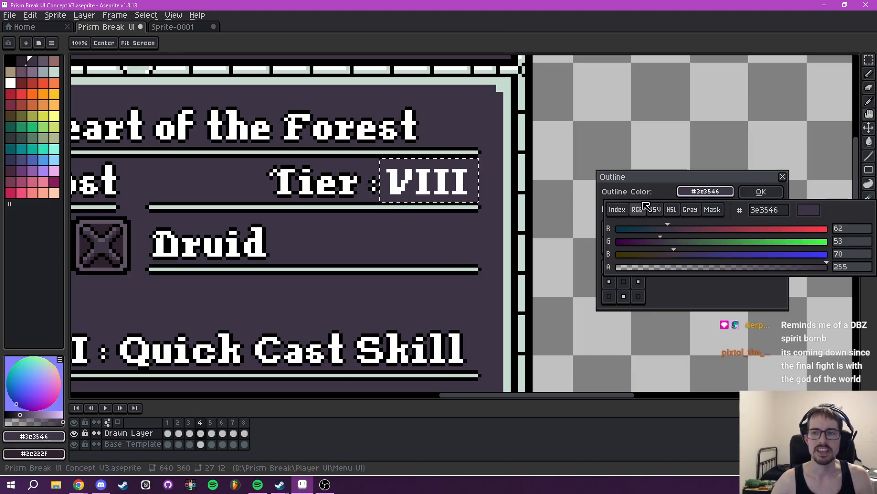
{"action": "left_click", "coordinate": [617, 209]}
{"action": "left_click", "coordinate": [613, 230]}
{"action": "left_click", "coordinate": [760, 193]}
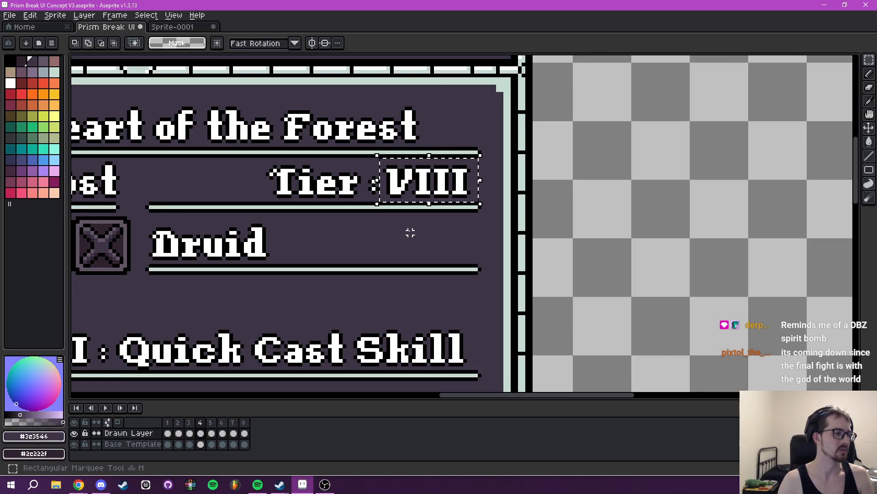
{"action": "key", "text": "ctrl+d"}
- Try inserting the text "Class :" in white at font size 16 near the Druid line and discard it
{"action": "scroll", "coordinate": [417, 228], "scroll_direction": "down", "scroll_amount": 1}
{"action": "left_click_drag", "start_coordinate": [426, 230], "coordinate": [479, 236]}
{"action": "left_click_drag", "start_coordinate": [425, 191], "coordinate": [546, 247]}
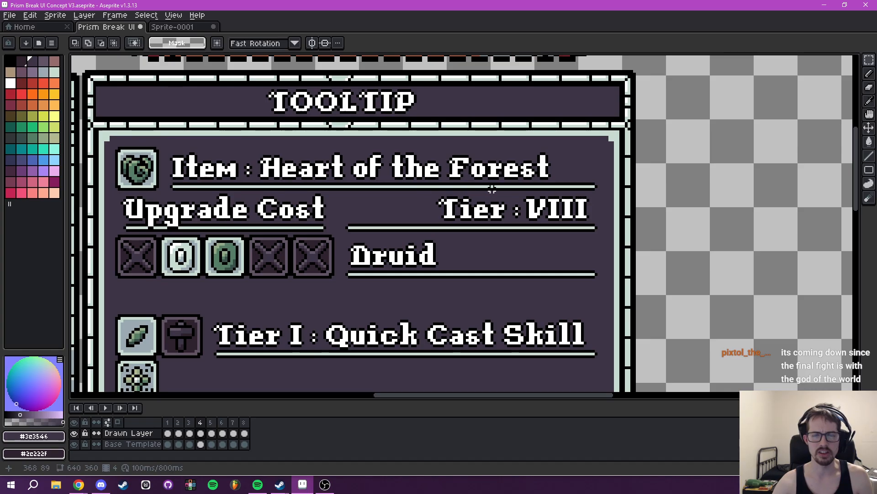
{"action": "scroll", "coordinate": [475, 198], "scroll_direction": "down", "scroll_amount": 3}
{"action": "left_click_drag", "start_coordinate": [506, 217], "coordinate": [438, 235]}
{"action": "scroll", "coordinate": [441, 229], "scroll_direction": "up", "scroll_amount": 3}
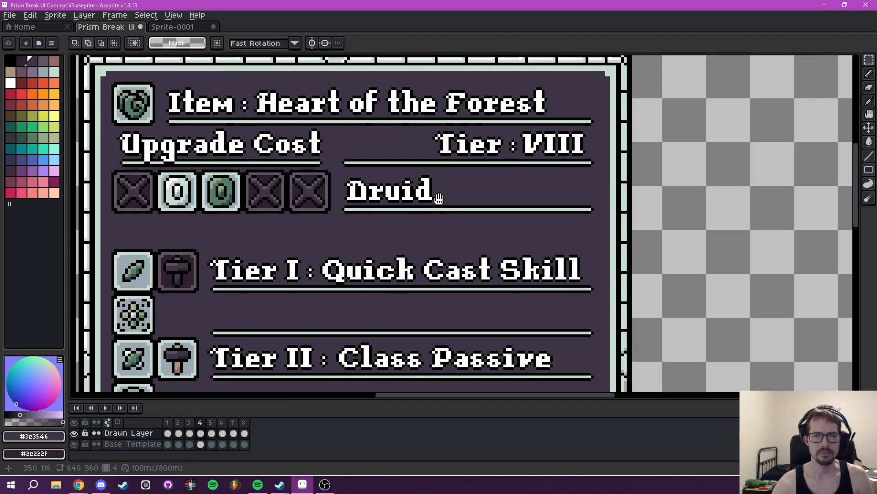
{"action": "left_click_drag", "start_coordinate": [439, 196], "coordinate": [444, 228]}
{"action": "type", "text": "t"}
{"action": "type", "text": "Class :"}
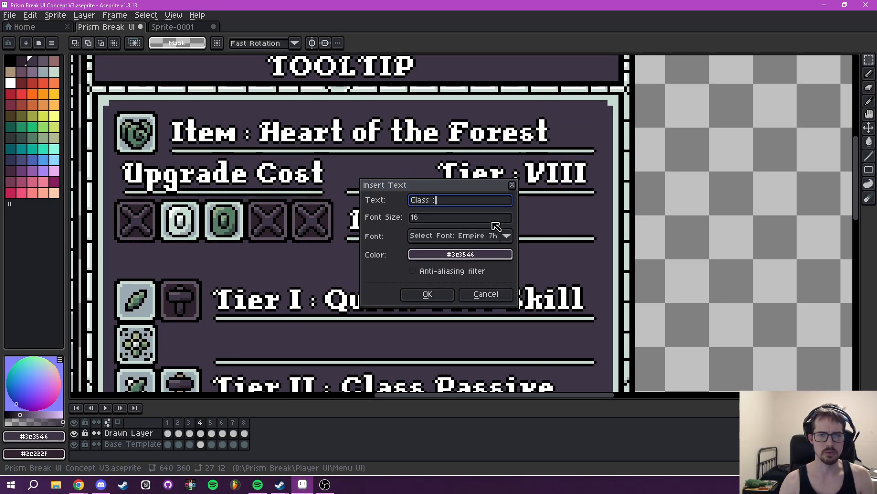
{"action": "left_click", "coordinate": [459, 254]}
{"action": "left_click", "coordinate": [422, 273]}
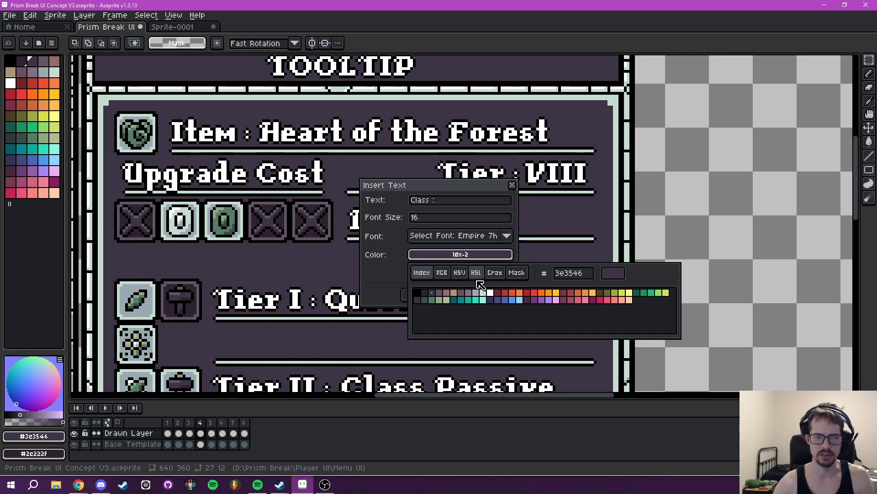
{"action": "left_click", "coordinate": [491, 293]}
{"action": "left_click", "coordinate": [479, 255]}
{"action": "left_click", "coordinate": [427, 294]}
{"action": "left_click_drag", "start_coordinate": [464, 230], "coordinate": [502, 235]}
{"action": "key", "text": "Delete"}
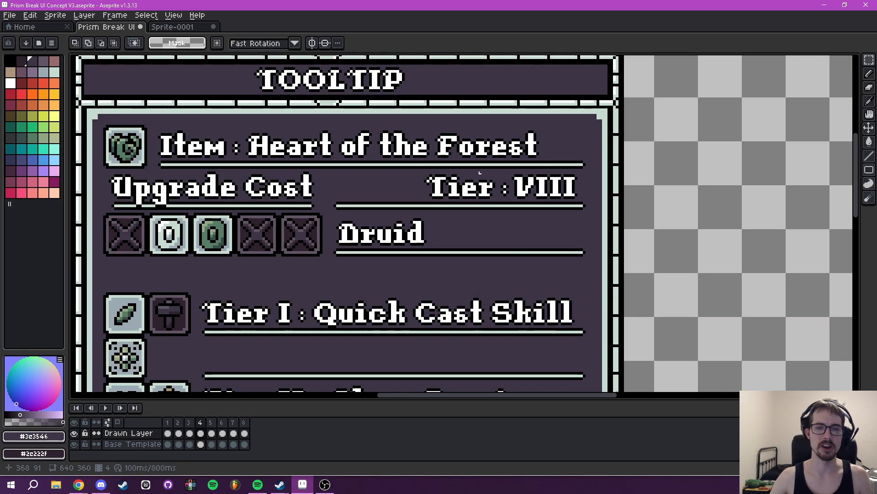
- Move the "Tier :" label on the Base Template layer to 313, 90, aligned with the start of its underline
{"action": "left_click_drag", "start_coordinate": [479, 172], "coordinate": [459, 185]}
{"action": "left_click", "coordinate": [137, 444]}
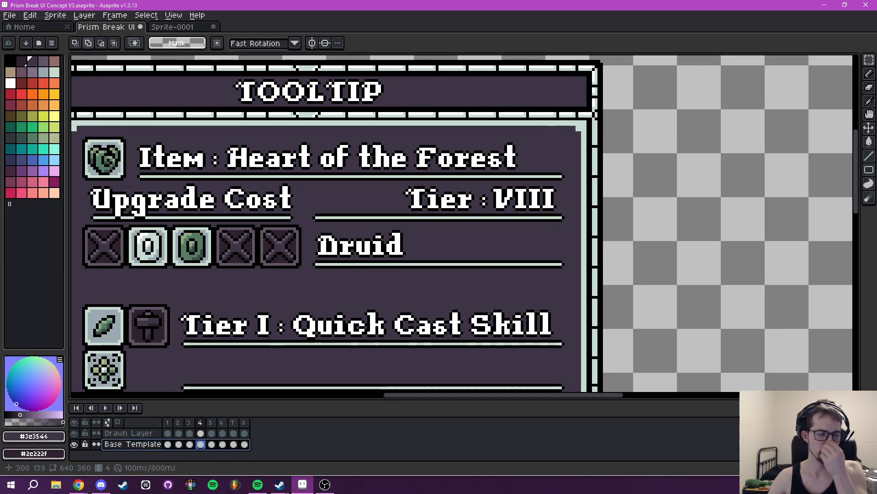
{"action": "left_click_drag", "start_coordinate": [393, 208], "coordinate": [411, 217]}
{"action": "scroll", "coordinate": [411, 217], "scroll_direction": "up", "scroll_amount": 2}
{"action": "left_click_drag", "start_coordinate": [410, 182], "coordinate": [562, 224]}
{"action": "left_click", "coordinate": [485, 215]}
{"action": "left_click_drag", "start_coordinate": [411, 174], "coordinate": [566, 233]}
{"action": "left_click_drag", "start_coordinate": [485, 215], "coordinate": [333, 215]}
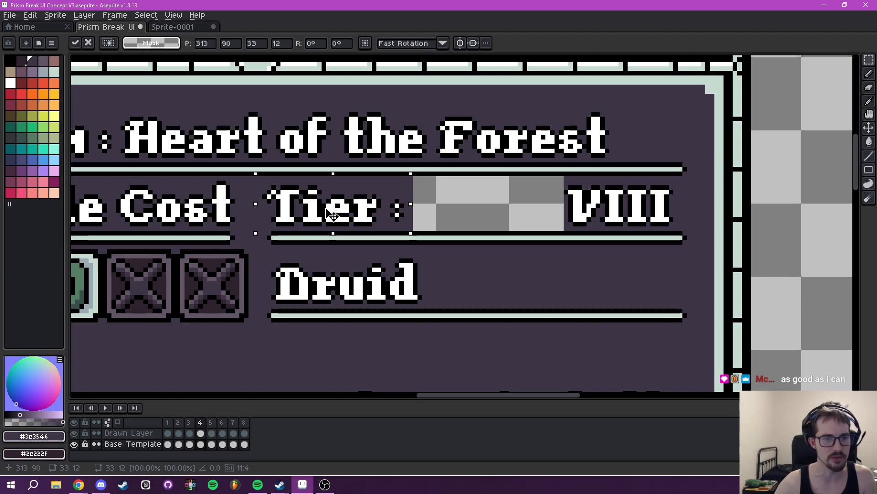
{"action": "left_click_drag", "start_coordinate": [262, 213], "coordinate": [263, 192]}
{"action": "key", "text": "ctrl+d"}
{"action": "left_click_drag", "start_coordinate": [567, 215], "coordinate": [432, 231]}
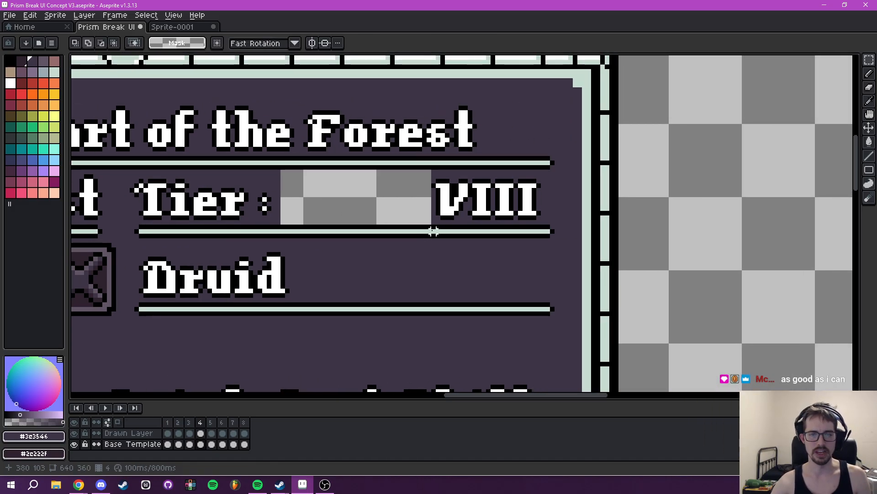
- Fill the transparent gap between the Tier label and the VIII numeral with #3e3546 on the Base Template layer
{"action": "left_click", "coordinate": [136, 434]}
{"action": "left_click_drag", "start_coordinate": [329, 328], "coordinate": [296, 359]}
{"action": "key", "text": "i"}
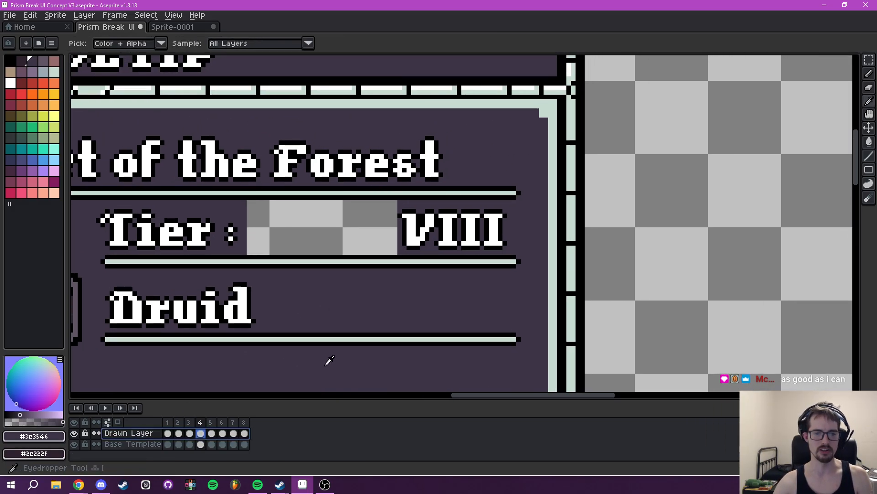
{"action": "key", "text": "g"}
{"action": "left_click", "coordinate": [368, 237]}
{"action": "key", "text": "ctrl+z"}
{"action": "left_click", "coordinate": [158, 444]}
{"action": "left_click", "coordinate": [342, 238]}
{"action": "left_click_drag", "start_coordinate": [415, 241], "coordinate": [395, 242]}
- Move the VIII numeral on the Drawn Layer next to the Tier label, with its selection at 345, 90
{"action": "key", "text": "m"}
{"action": "left_click", "coordinate": [138, 433]}
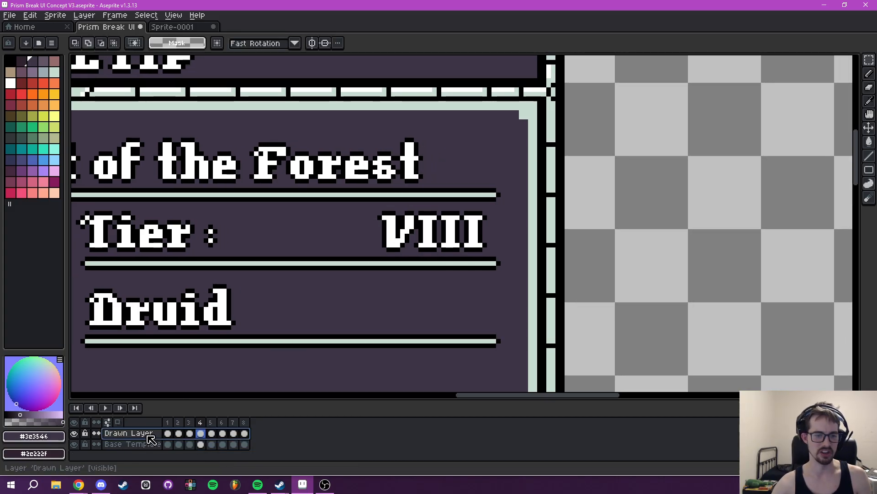
{"action": "scroll", "coordinate": [301, 305], "scroll_direction": "up", "scroll_amount": 1}
{"action": "left_click_drag", "start_coordinate": [382, 179], "coordinate": [537, 245]}
{"action": "left_click_drag", "start_coordinate": [491, 228], "coordinate": [319, 228]}
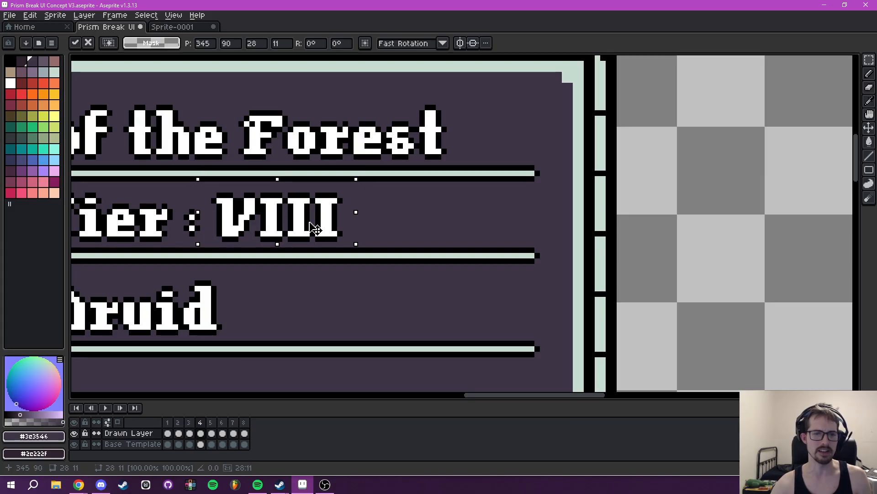
{"action": "left_click", "coordinate": [398, 221]}
{"action": "scroll", "coordinate": [432, 218], "scroll_direction": "down", "scroll_amount": 2}
{"action": "scroll", "coordinate": [432, 218], "scroll_direction": "down", "scroll_amount": 1}
{"action": "left_click_drag", "start_coordinate": [440, 216], "coordinate": [554, 213]}
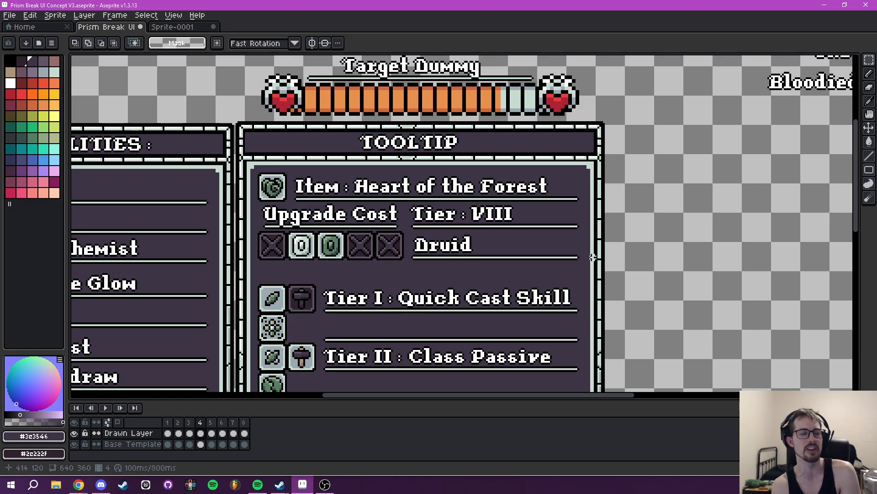
{"action": "left_click_drag", "start_coordinate": [571, 251], "coordinate": [485, 251]}
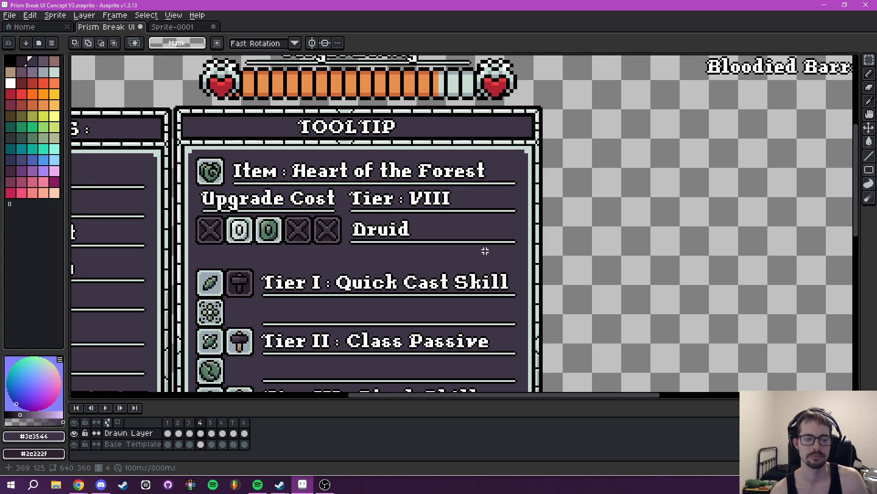
{"action": "left_click_drag", "start_coordinate": [485, 251], "coordinate": [530, 238]}
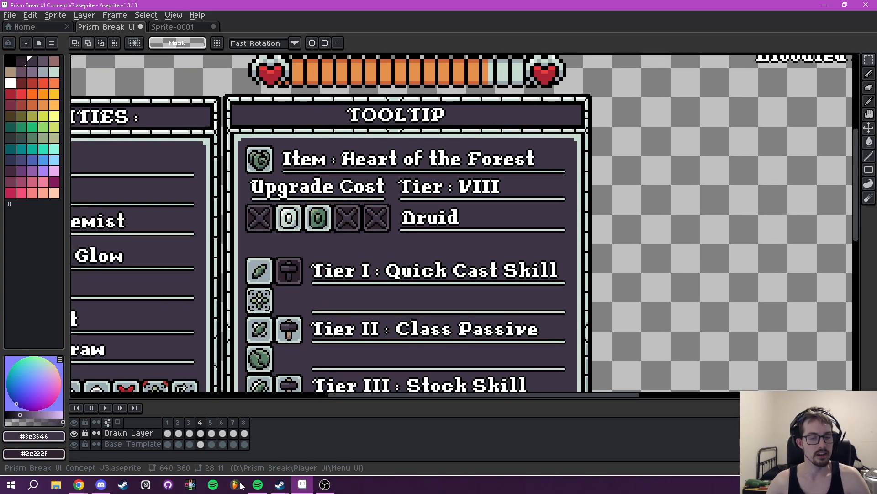
- Switch to Milanote to consult the Wavelength Class Combinations table on the Player Classes board, and return to Aseprite
{"action": "left_click", "coordinate": [145, 484]}
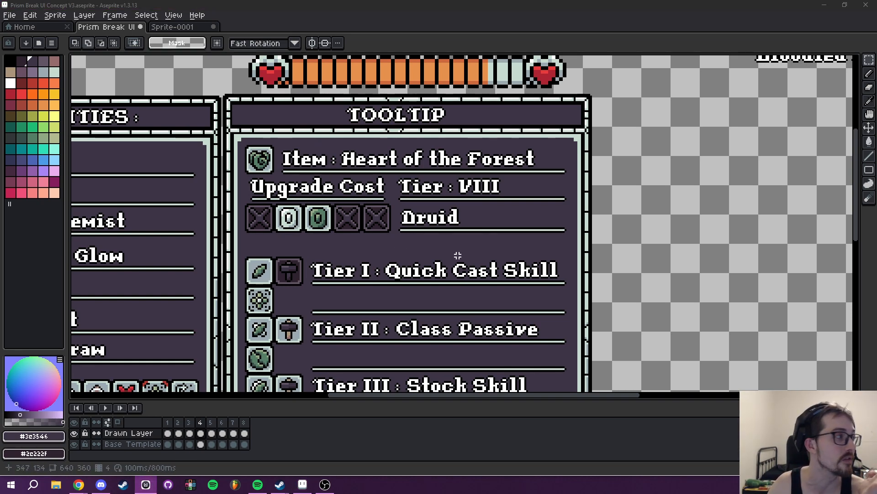
{"action": "left_click_drag", "start_coordinate": [873, 46], "coordinate": [584, 99]}
{"action": "double_click", "coordinate": [584, 98]}
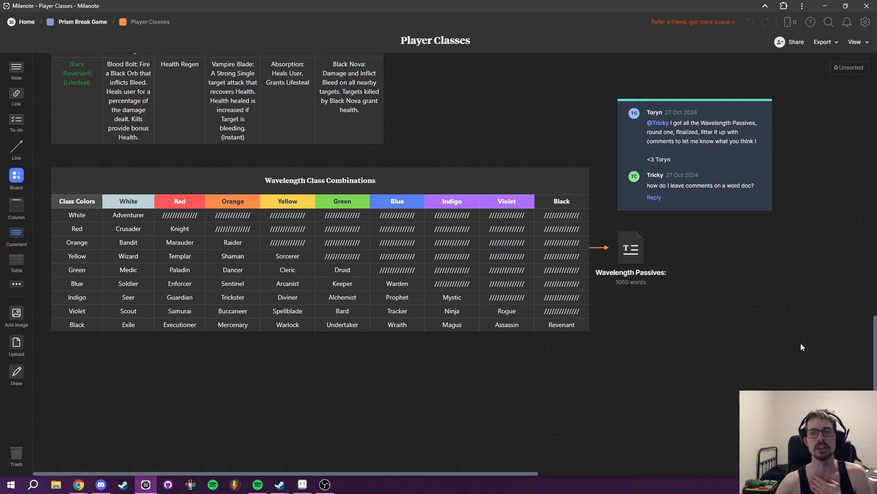
{"action": "left_click", "coordinate": [302, 483]}
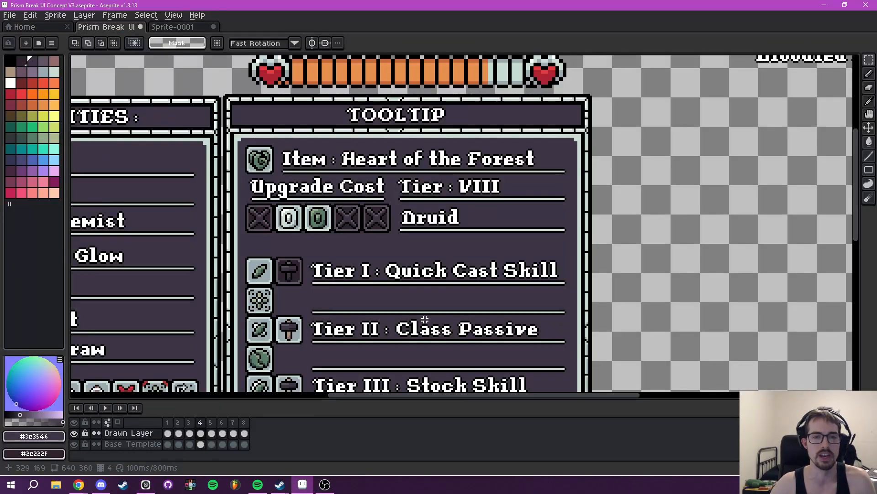
{"action": "scroll", "coordinate": [482, 194], "scroll_direction": "down", "scroll_amount": 2}
{"action": "scroll", "coordinate": [482, 194], "scroll_direction": "up", "scroll_amount": 1}
{"action": "left_click_drag", "start_coordinate": [482, 236], "coordinate": [466, 206]}
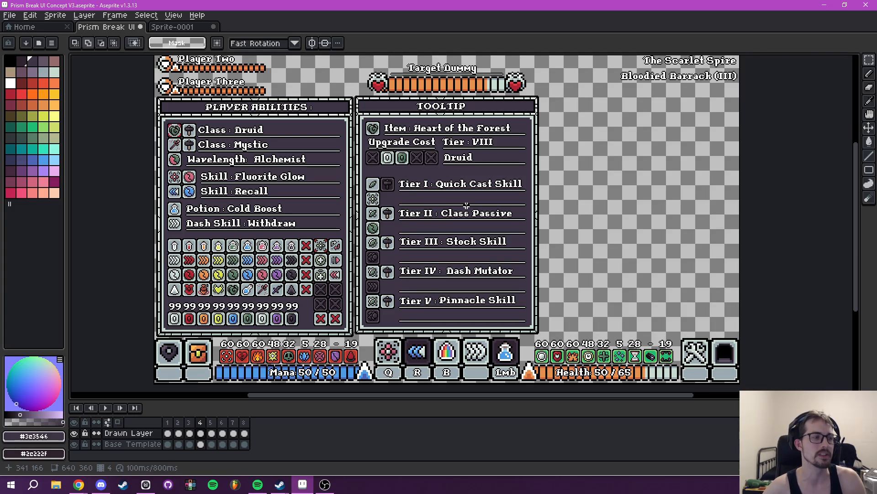
{"action": "left_click_drag", "start_coordinate": [404, 198], "coordinate": [372, 235]}
{"action": "left_click_drag", "start_coordinate": [620, 262], "coordinate": [594, 253]}
{"action": "key", "text": "t"}
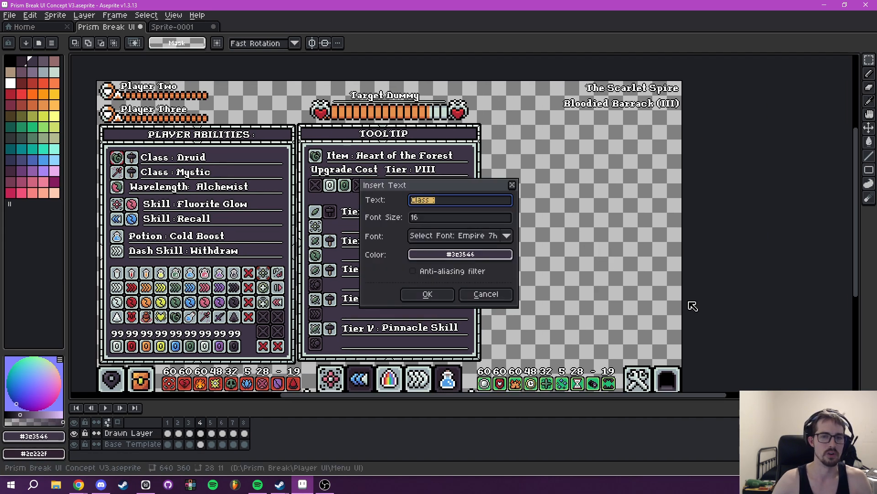
{"action": "key", "text": "Escape"}
{"action": "left_click_drag", "start_coordinate": [186, 187], "coordinate": [278, 229]}
{"action": "scroll", "coordinate": [263, 234], "scroll_direction": "up", "scroll_amount": 5}
{"action": "scroll", "coordinate": [499, 245], "scroll_direction": "down", "scroll_amount": 5}
{"action": "left_click_drag", "start_coordinate": [647, 264], "coordinate": [249, 173]}
{"action": "left_click_drag", "start_coordinate": [437, 202], "coordinate": [462, 246]}
- Try inserting the sample text "Wavajdujnmanatlhfnf" at font size 16 in #3e3546, and undo it
{"action": "type", "text": "t"}
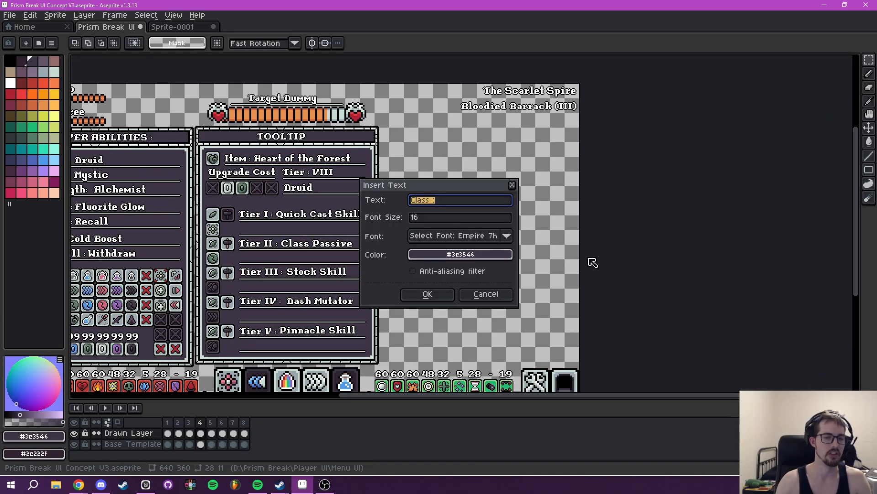
{"action": "type", "text": "Wavajdujnmanatlhfnf"}
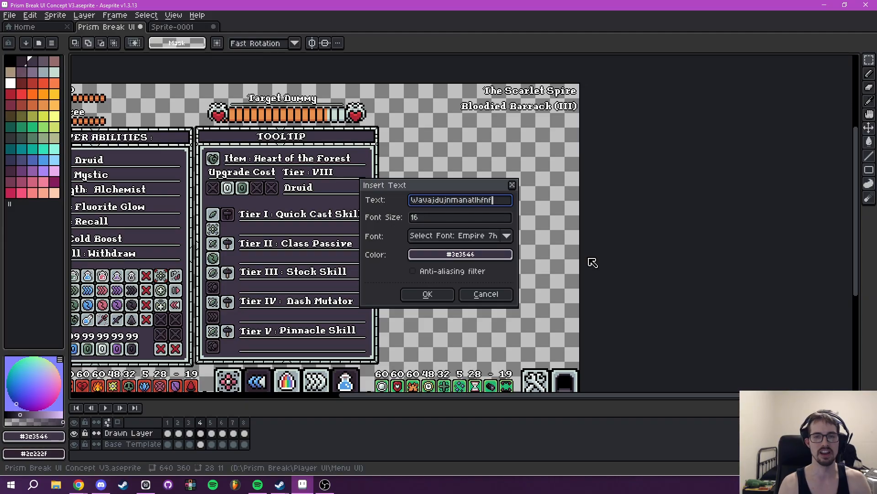
{"action": "left_click", "coordinate": [429, 294]}
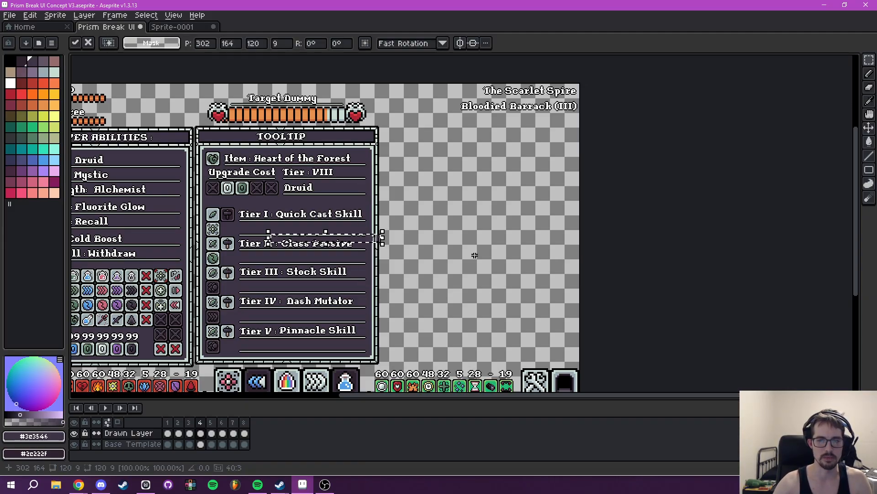
{"action": "key", "text": "ctrl+z"}
- Try the sample text "Wavajdujnmanatlhfnf" in white on the empty line below Tier I, positioned at 269, 154
{"action": "key", "text": "t"}
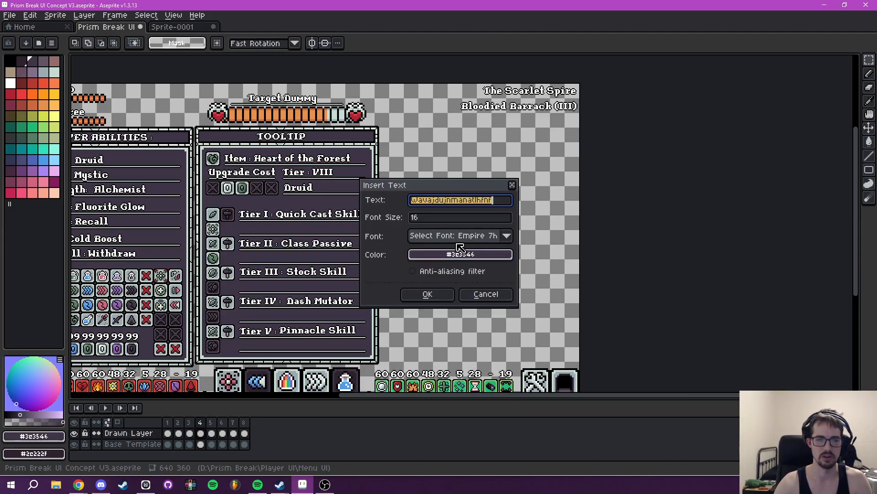
{"action": "left_click", "coordinate": [459, 255]}
{"action": "left_click", "coordinate": [422, 273]}
{"action": "left_click", "coordinate": [490, 292]}
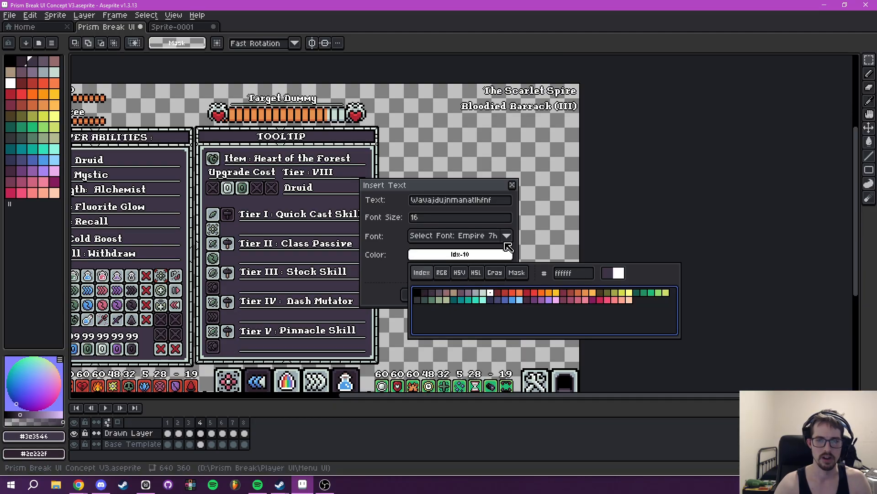
{"action": "left_click", "coordinate": [432, 294]}
{"action": "left_click_drag", "start_coordinate": [354, 241], "coordinate": [440, 216]}
{"action": "scroll", "coordinate": [312, 230], "scroll_direction": "up", "scroll_amount": 4}
{"action": "key", "text": "Return"}
{"action": "scroll", "coordinate": [454, 220], "scroll_direction": "down", "scroll_amount": 5}
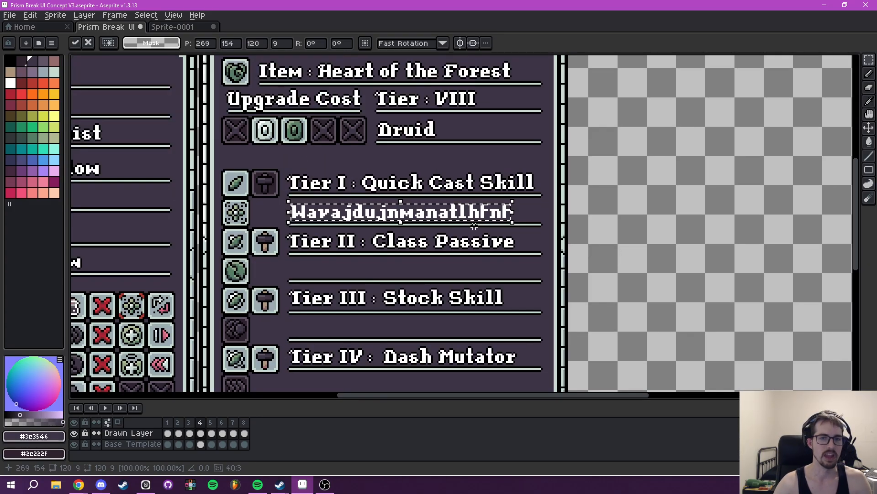
{"action": "scroll", "coordinate": [543, 242], "scroll_direction": "up", "scroll_amount": 1}
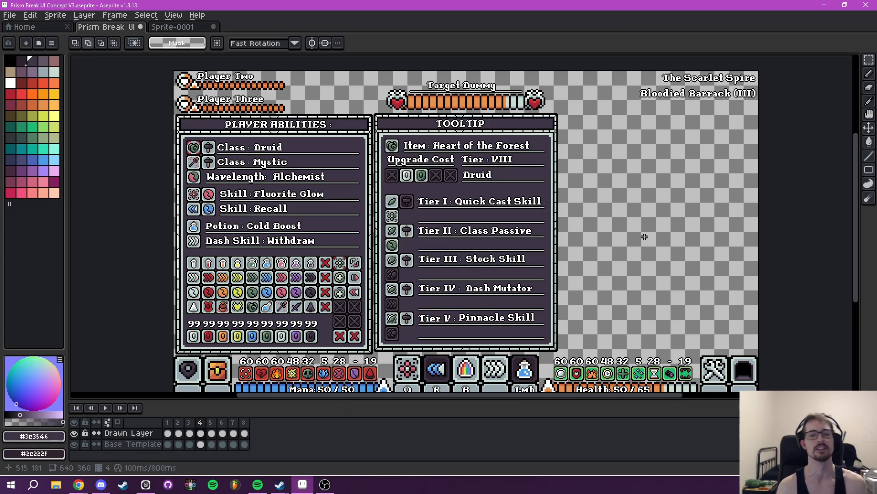
{"action": "left_click_drag", "start_coordinate": [495, 200], "coordinate": [457, 201]}
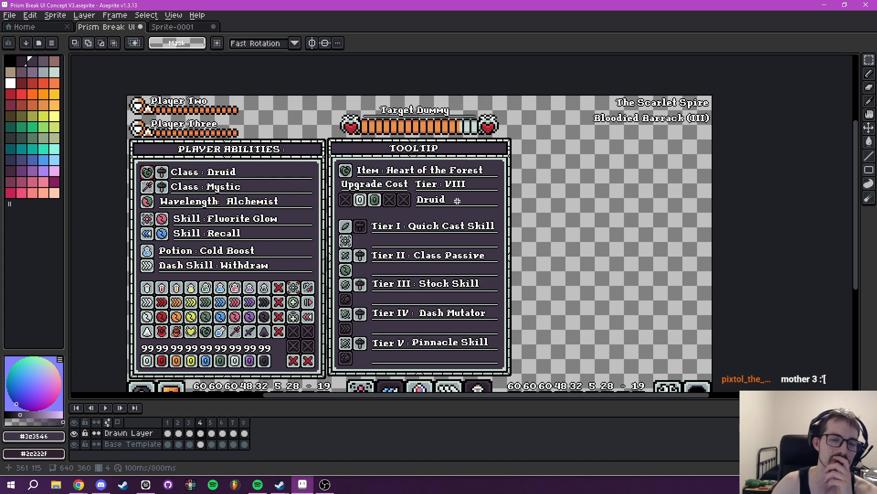
{"action": "left_click_drag", "start_coordinate": [425, 243], "coordinate": [479, 233]}
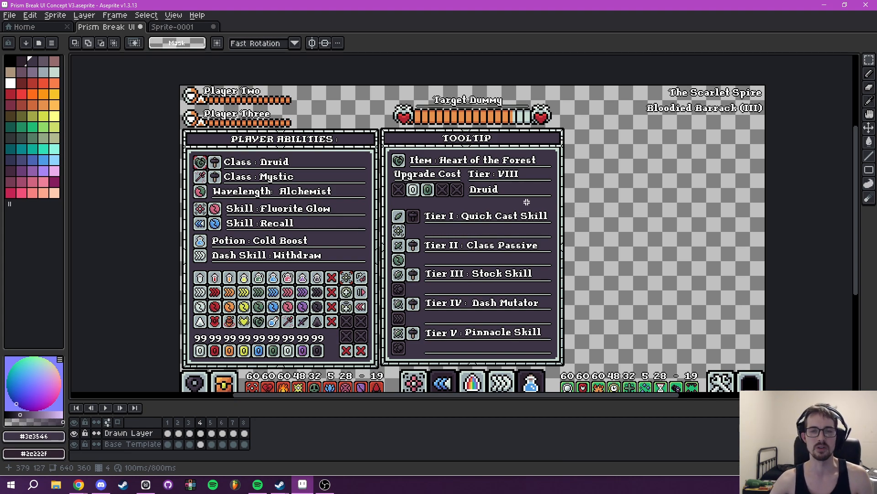
{"action": "scroll", "coordinate": [514, 206], "scroll_direction": "up", "scroll_amount": 4}
{"action": "left_click_drag", "start_coordinate": [494, 220], "coordinate": [521, 247]}
{"action": "scroll", "coordinate": [514, 246], "scroll_direction": "down", "scroll_amount": 4}
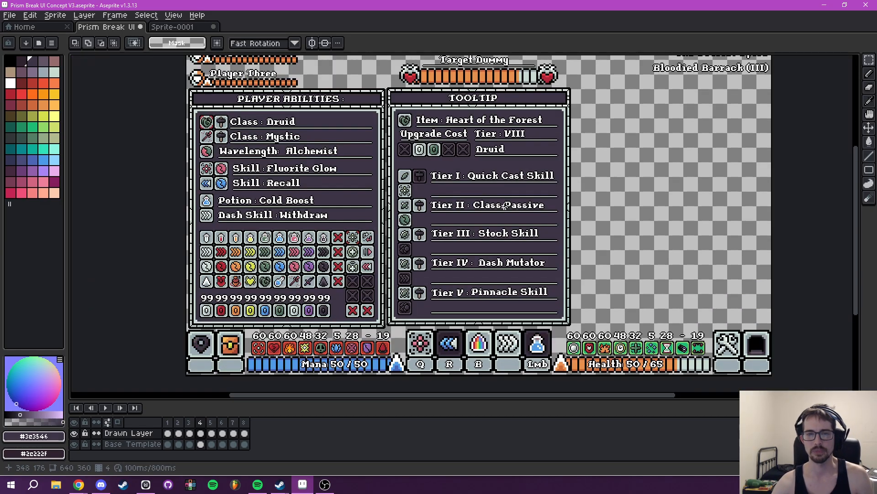
{"action": "left_click_drag", "start_coordinate": [505, 206], "coordinate": [489, 269]}
{"action": "scroll", "coordinate": [496, 241], "scroll_direction": "up", "scroll_amount": 3}
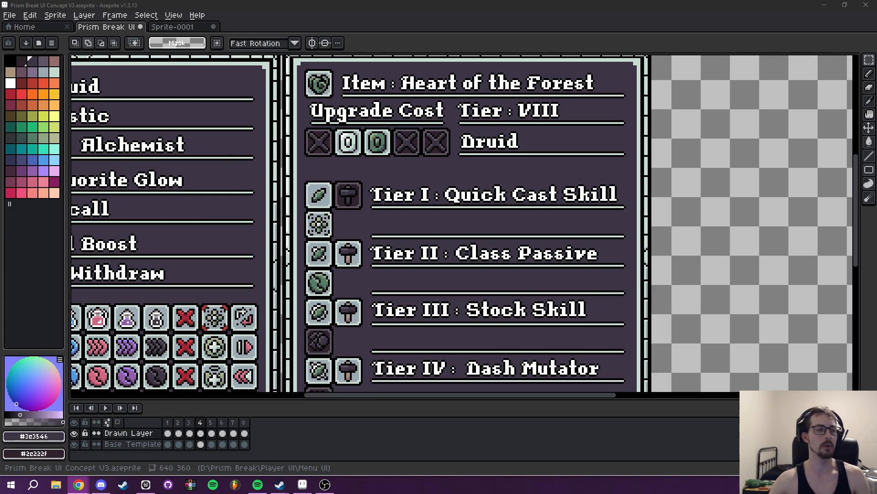
{"action": "left_click_drag", "start_coordinate": [596, 179], "coordinate": [527, 204]}
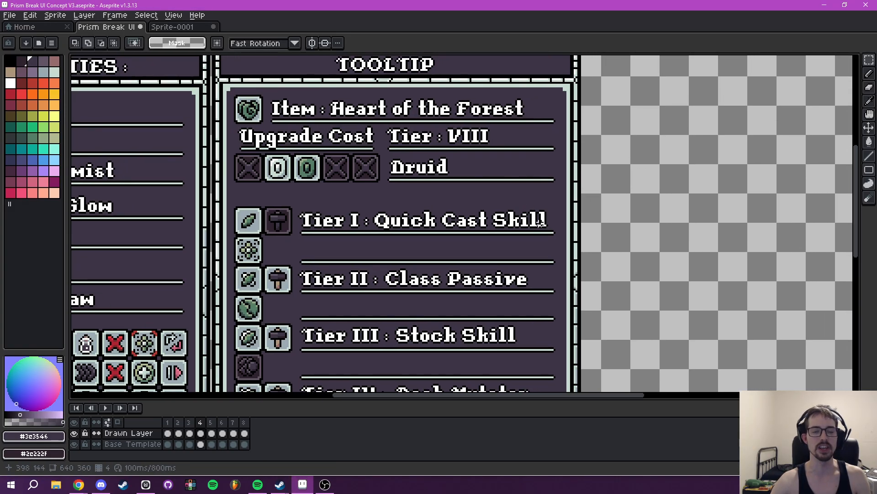
{"action": "left_click_drag", "start_coordinate": [499, 239], "coordinate": [488, 243]}
{"action": "scroll", "coordinate": [488, 242], "scroll_direction": "up", "scroll_amount": 2}
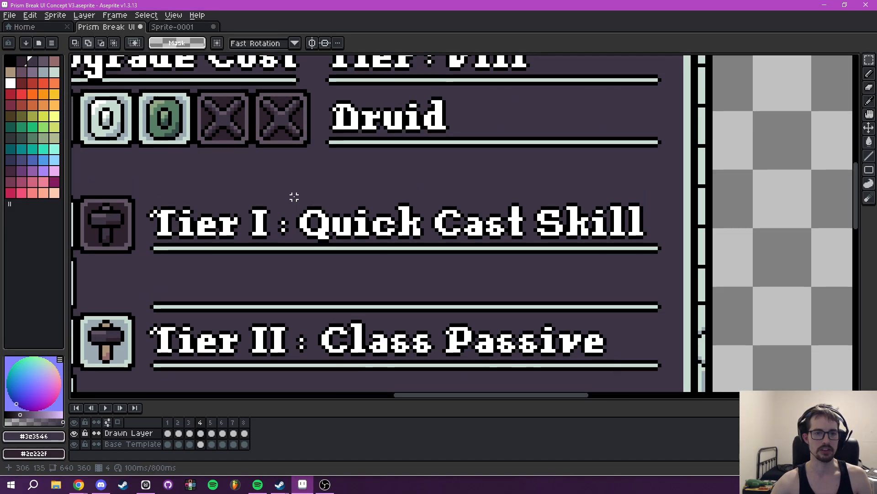
{"action": "left_click_drag", "start_coordinate": [294, 197], "coordinate": [647, 242]}
{"action": "scroll", "coordinate": [662, 247], "scroll_direction": "down", "scroll_amount": 1}
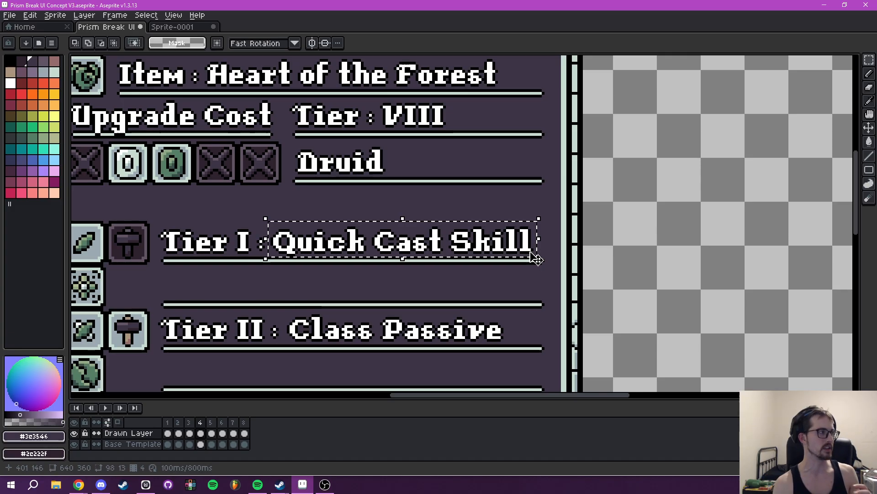
{"action": "left_click_drag", "start_coordinate": [400, 223], "coordinate": [445, 205]}
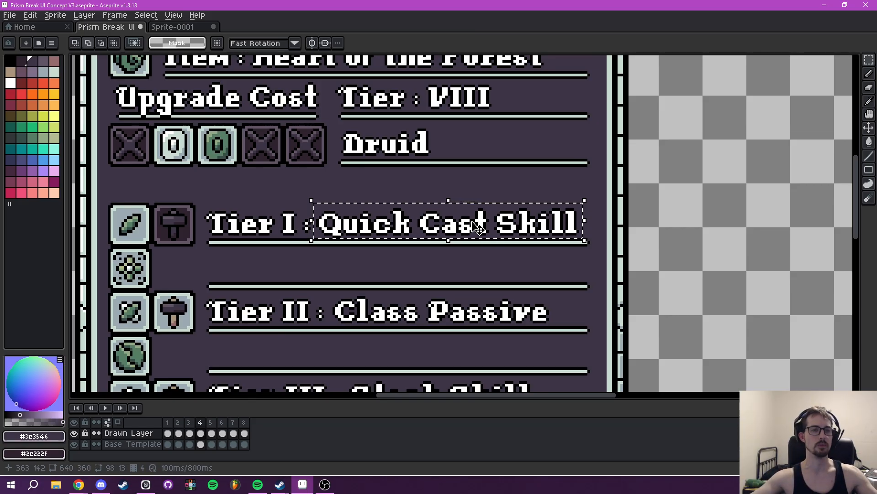
{"action": "scroll", "coordinate": [470, 213], "scroll_direction": "down", "scroll_amount": 4}
{"action": "scroll", "coordinate": [480, 226], "scroll_direction": "up", "scroll_amount": 3}
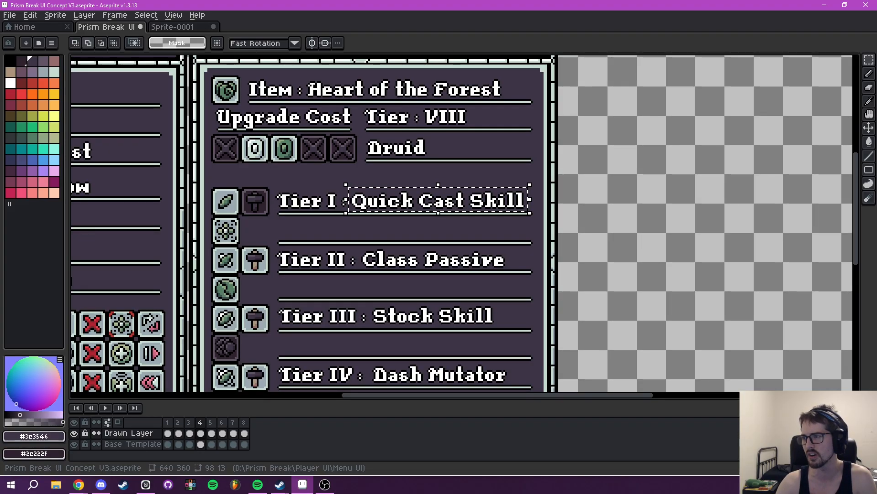
{"action": "key", "text": "alt+Tab"}
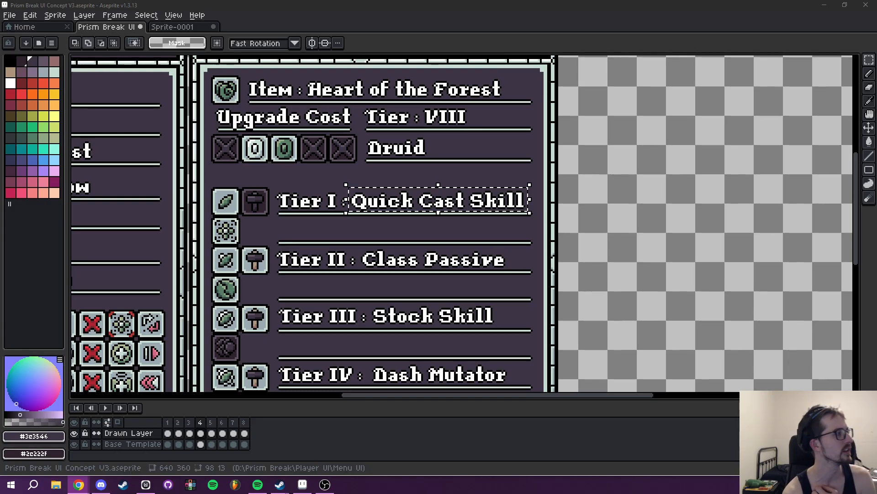
{"action": "scroll", "coordinate": [476, 210], "scroll_direction": "down", "scroll_amount": 3}
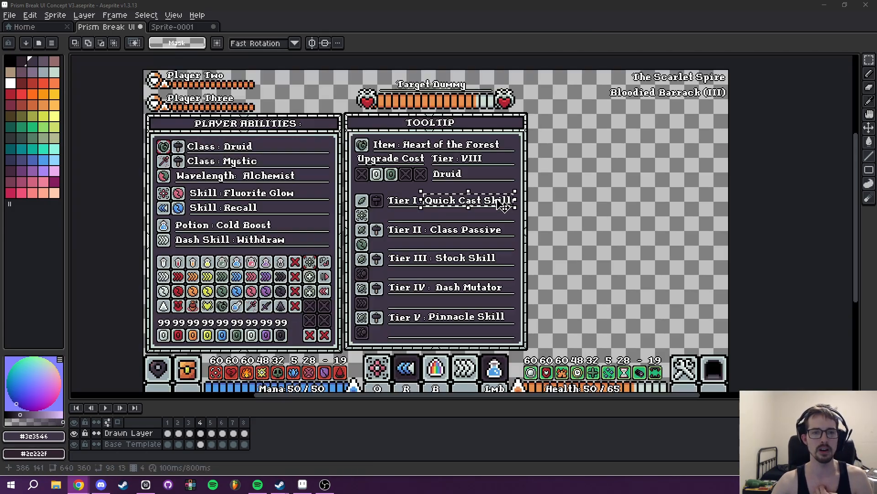
{"action": "scroll", "coordinate": [475, 210], "scroll_direction": "up", "scroll_amount": 1}
{"action": "left_click_drag", "start_coordinate": [475, 210], "coordinate": [480, 202]}
{"action": "left_click", "coordinate": [452, 287]}
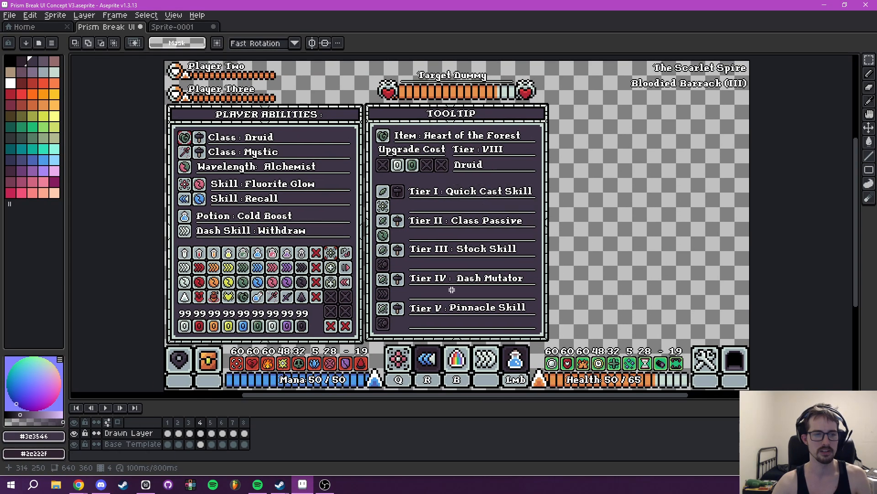
{"action": "scroll", "coordinate": [454, 282], "scroll_direction": "up", "scroll_amount": 2}
{"action": "left_click_drag", "start_coordinate": [466, 238], "coordinate": [462, 308]}
{"action": "left_click_drag", "start_coordinate": [499, 193], "coordinate": [492, 257]}
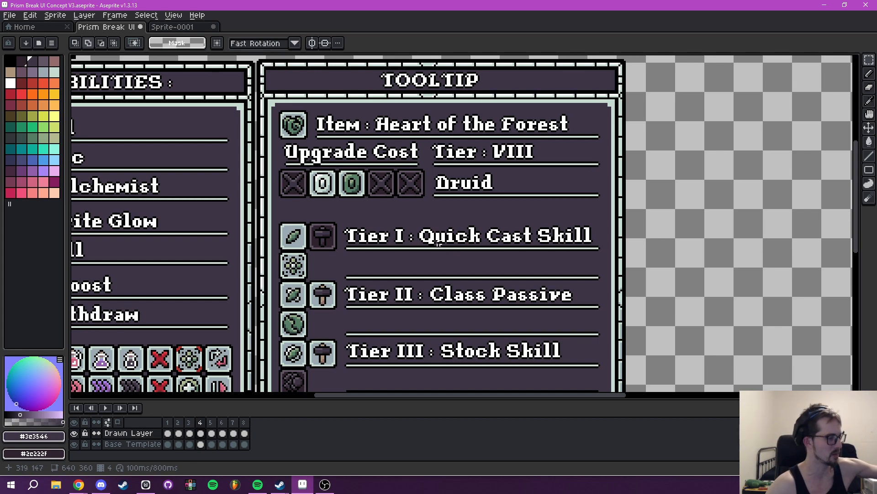
{"action": "scroll", "coordinate": [526, 185], "scroll_direction": "down", "scroll_amount": 2}
{"action": "scroll", "coordinate": [533, 202], "scroll_direction": "down", "scroll_amount": 3}
{"action": "scroll", "coordinate": [506, 200], "scroll_direction": "up", "scroll_amount": 1}
{"action": "left_click_drag", "start_coordinate": [508, 200], "coordinate": [390, 222]}
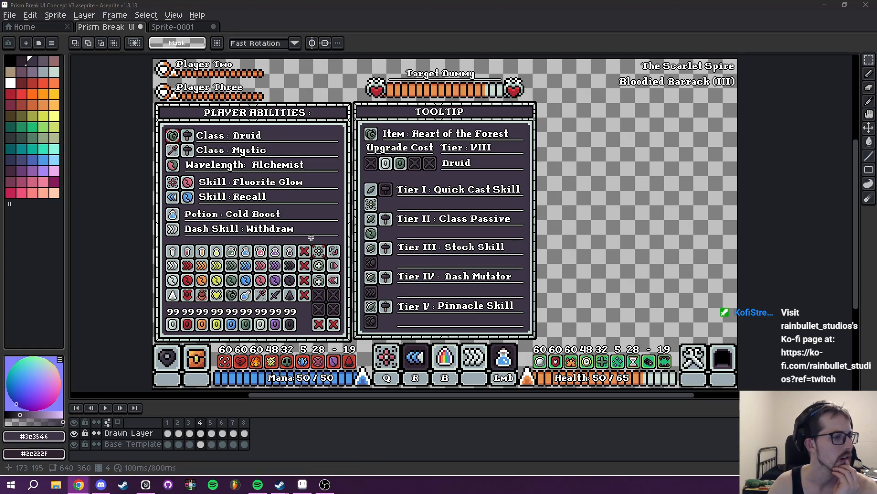
{"action": "left_click_drag", "start_coordinate": [376, 261], "coordinate": [389, 261]}
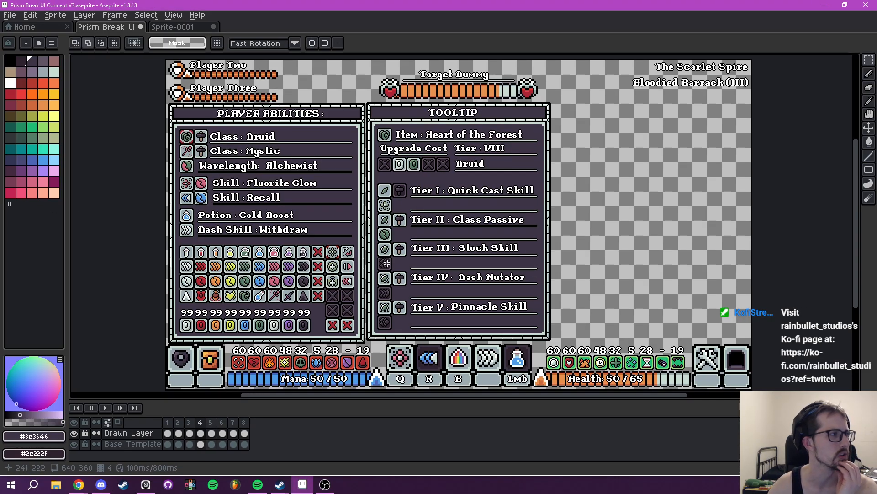
{"action": "left_click_drag", "start_coordinate": [414, 289], "coordinate": [395, 312]}
{"action": "scroll", "coordinate": [409, 255], "scroll_direction": "up", "scroll_amount": 1}
{"action": "scroll", "coordinate": [409, 255], "scroll_direction": "down", "scroll_amount": 1}
- Insert the text "Emerald Glow" in white (#ffffff) at size 16 and place it on the empty line below Tier I
{"action": "scroll", "coordinate": [409, 279], "scroll_direction": "up", "scroll_amount": 2}
{"action": "mouse_move", "coordinate": [404, 255]}
{"action": "left_mouse_down"}
{"action": "mouse_move", "coordinate": [396, 239]}
{"action": "mouse_move", "coordinate": [395, 270]}
{"action": "left_mouse_up"}
{"action": "key", "text": "t"}
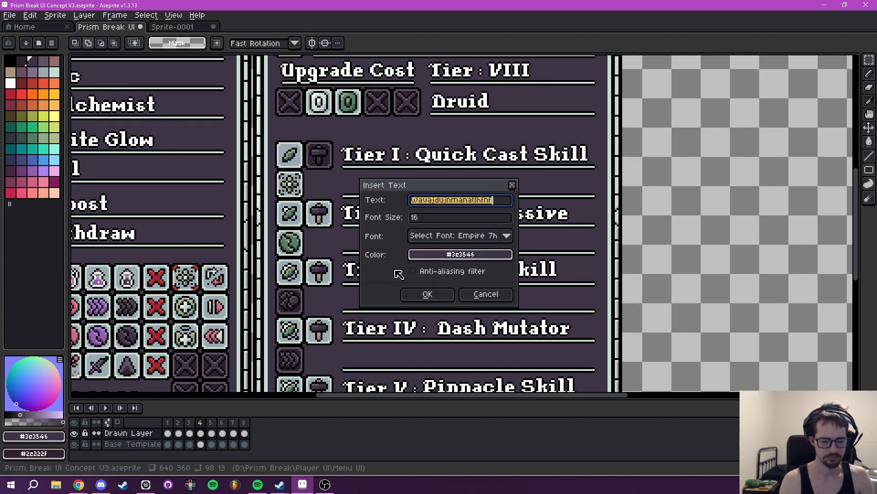
{"action": "type", "text": "Emerald Glow"}
{"action": "left_click", "coordinate": [503, 255]}
{"action": "left_click", "coordinate": [421, 272]}
{"action": "left_click", "coordinate": [491, 293]}
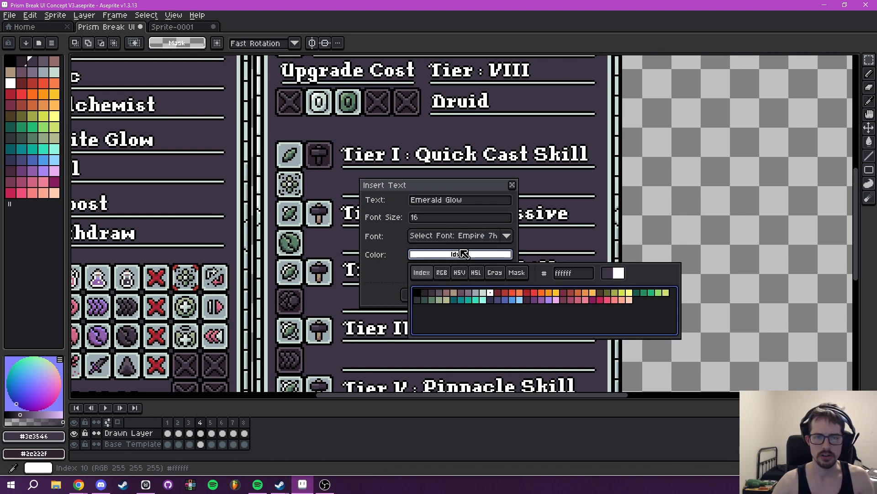
{"action": "left_click", "coordinate": [330, 258]}
{"action": "left_click", "coordinate": [427, 294]}
{"action": "left_click_drag", "start_coordinate": [408, 230], "coordinate": [383, 192]}
{"action": "key", "text": "Return"}
- Add a black outside outline to the Emerald Glow text and clear the selection
{"action": "scroll", "coordinate": [333, 174], "scroll_direction": "up", "scroll_amount": 1}
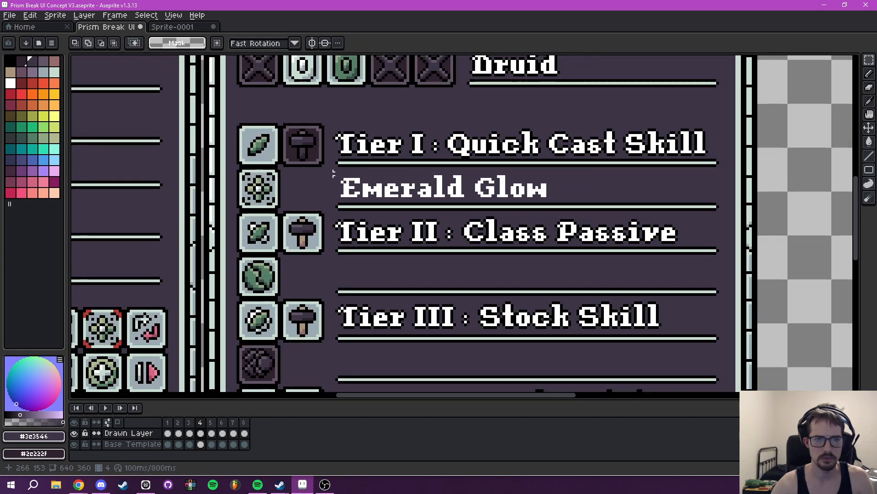
{"action": "left_click_drag", "start_coordinate": [328, 168], "coordinate": [558, 202]}
{"action": "key", "text": "shift+o"}
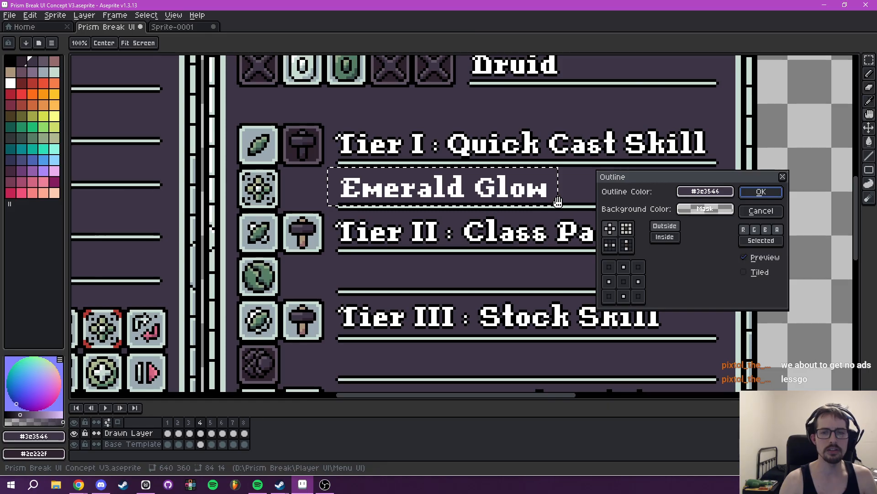
{"action": "left_click", "coordinate": [705, 191]}
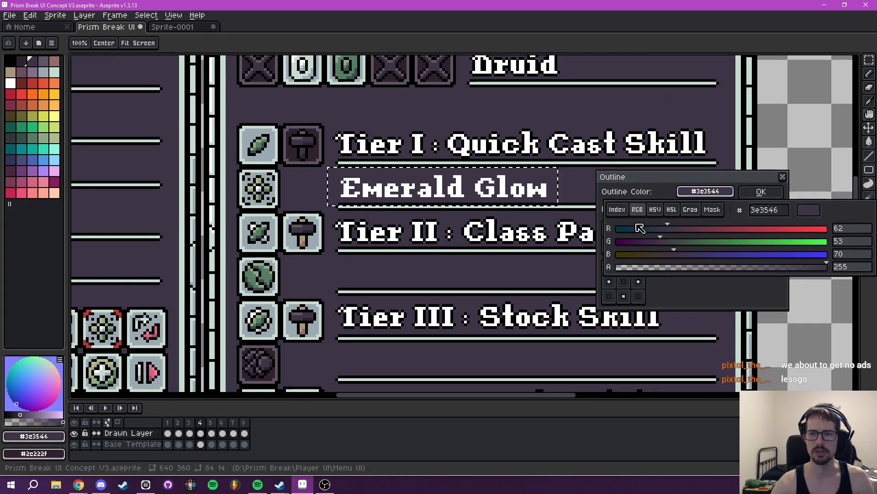
{"action": "left_click", "coordinate": [617, 210]}
{"action": "left_click", "coordinate": [612, 230]}
{"action": "left_click", "coordinate": [760, 192]}
{"action": "key", "text": "ctrl+d"}
- Start a new text insertion reading "Mana Regen" for the Tier II row
{"action": "scroll", "coordinate": [614, 239], "scroll_direction": "down", "scroll_amount": 3}
{"action": "left_click_drag", "start_coordinate": [446, 229], "coordinate": [461, 258]}
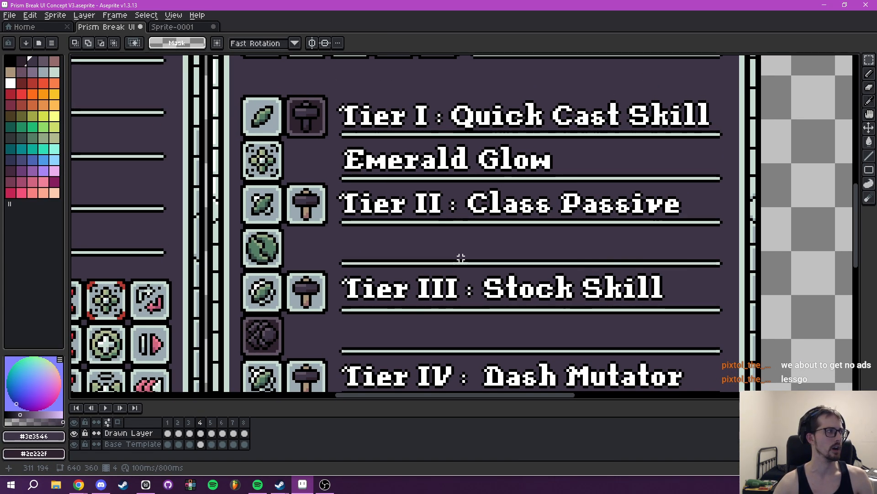
{"action": "type", "text": "t"}
{"action": "type", "text": "Mana Regen"}
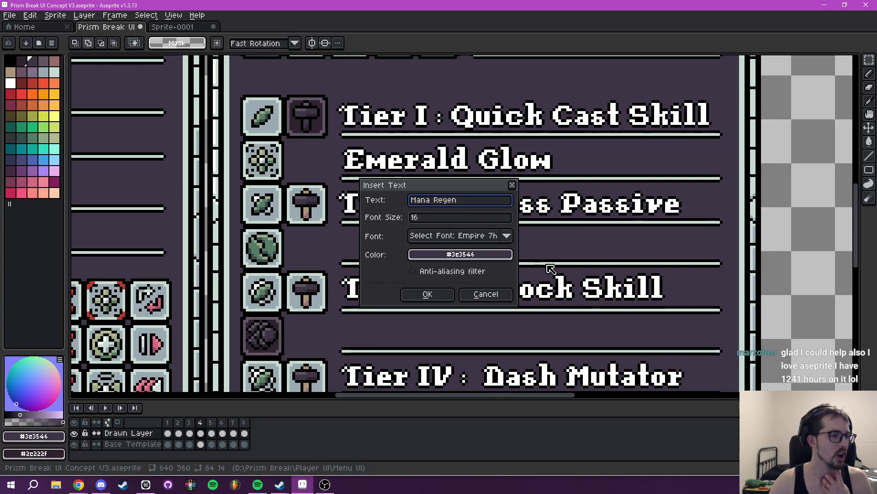
- Switch to Steam to check Aseprite's usage time in the library, and return to Aseprite
{"action": "mouse_move", "coordinate": [281, 484]}
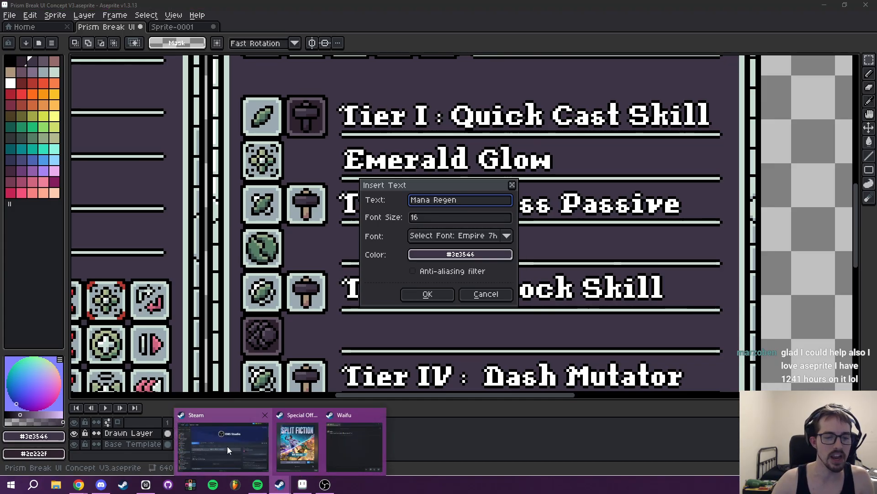
{"action": "left_click", "coordinate": [227, 446]}
{"action": "left_click", "coordinate": [38, 259]}
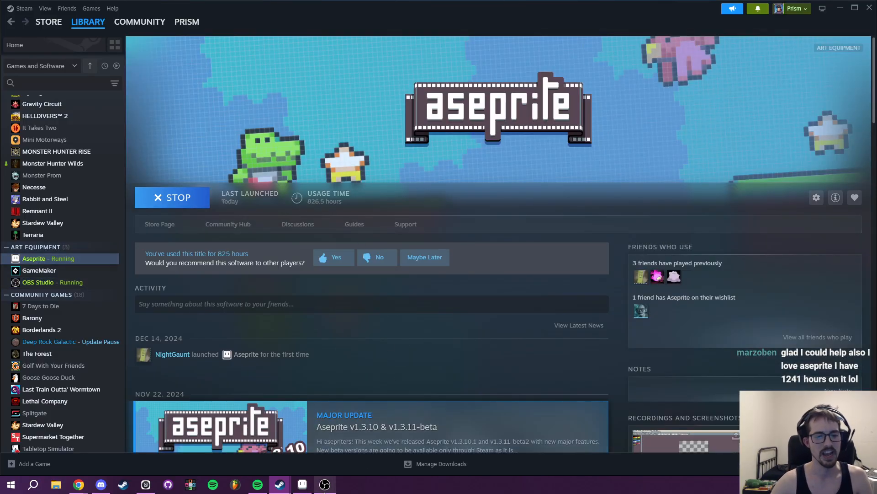
{"action": "left_click", "coordinate": [302, 485]}
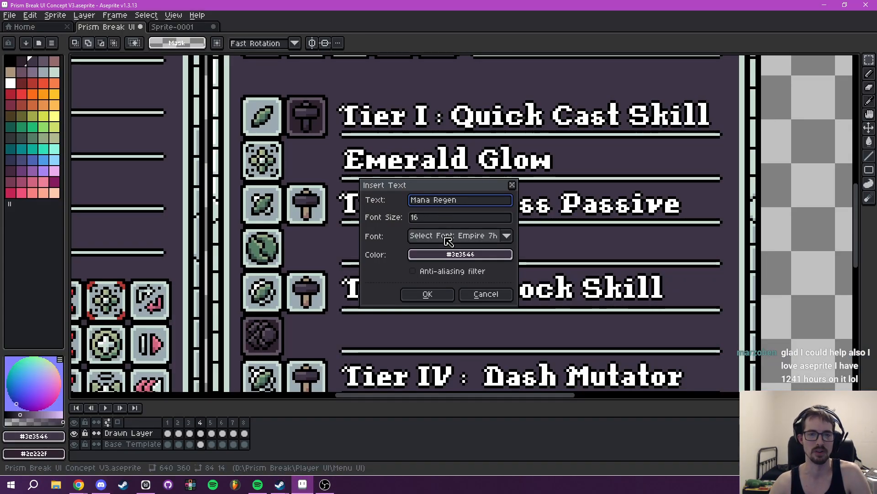
- Set the Mana Regen text's color to white, insert it and place it on the empty line below Tier II
{"action": "left_click", "coordinate": [458, 254]}
{"action": "left_click", "coordinate": [421, 275]}
{"action": "left_click", "coordinate": [488, 293]}
{"action": "left_click", "coordinate": [429, 296]}
{"action": "left_click_drag", "start_coordinate": [429, 229], "coordinate": [393, 251]}
{"action": "key", "text": "Return"}
{"action": "scroll", "coordinate": [389, 249], "scroll_direction": "up", "scroll_amount": 3}
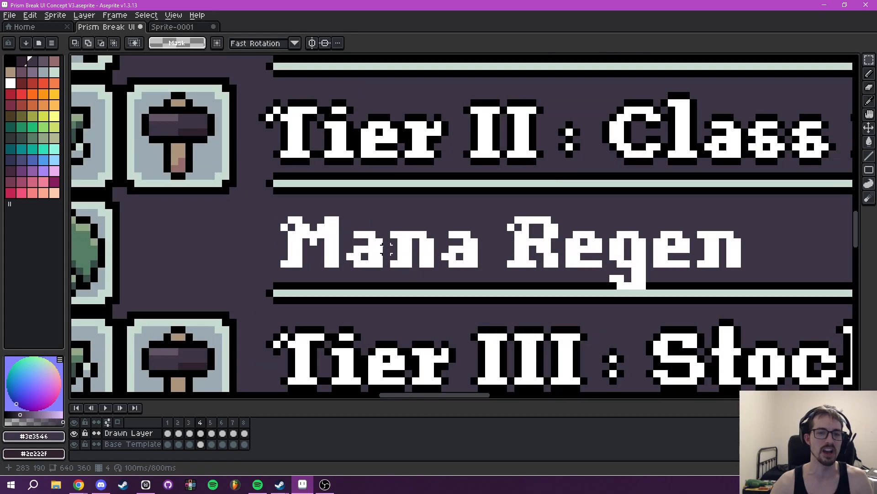
- Select the Mana Regen text and add a black outside outline around it
{"action": "left_click_drag", "start_coordinate": [274, 210], "coordinate": [780, 298]}
{"action": "key", "text": "shift+o"}
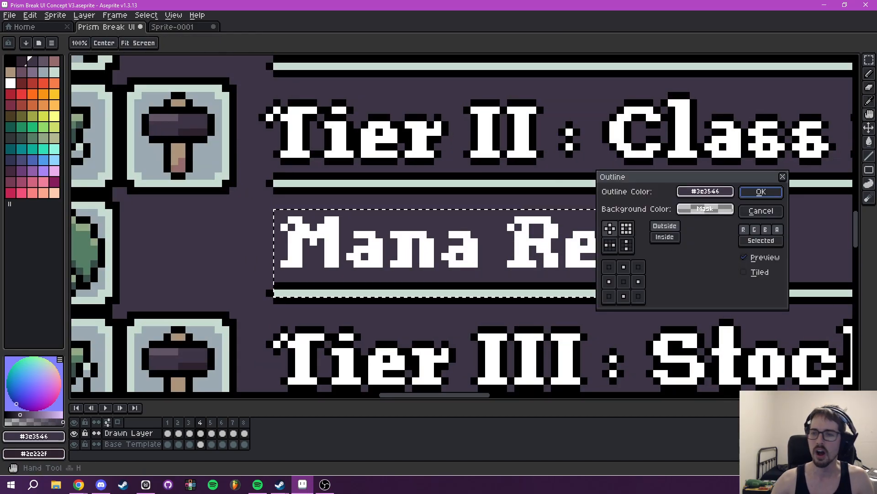
{"action": "left_click", "coordinate": [706, 191]}
{"action": "left_click", "coordinate": [617, 209]}
{"action": "left_click", "coordinate": [612, 229]}
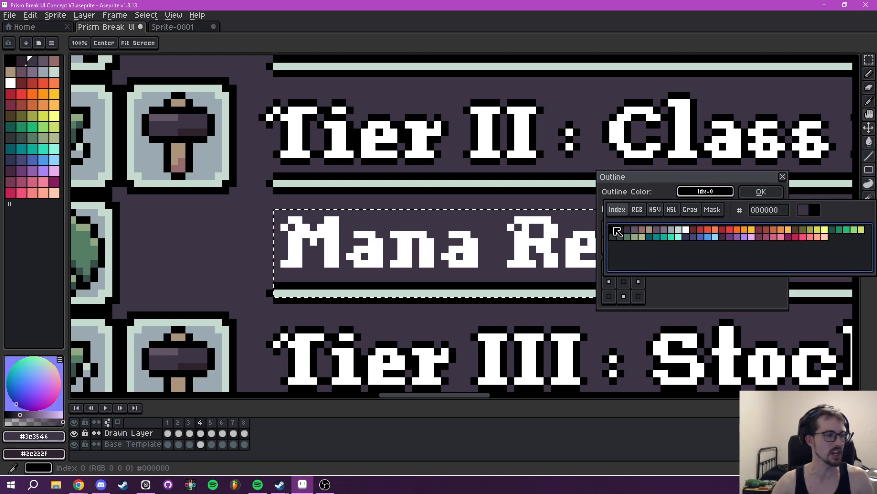
{"action": "left_click", "coordinate": [761, 192]}
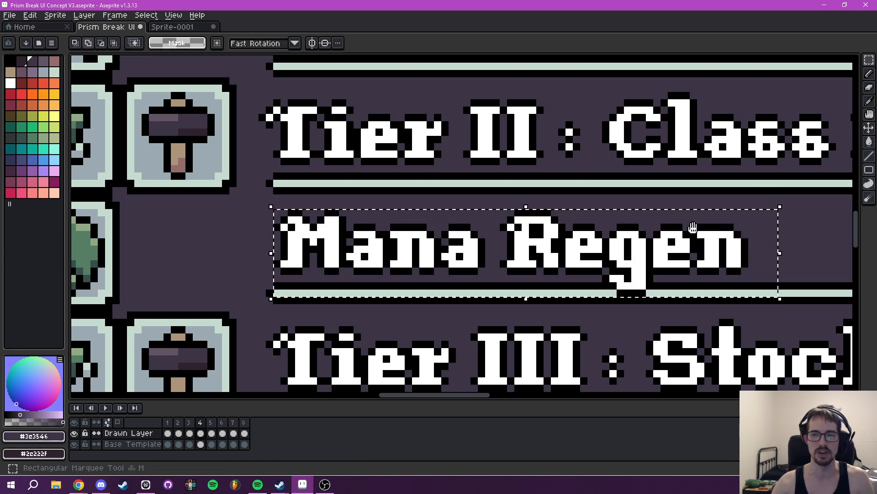
- Insert the text "Emerald Veil" in white and place it on the empty line below Tier III
{"action": "scroll", "coordinate": [567, 270], "scroll_direction": "down", "scroll_amount": 4}
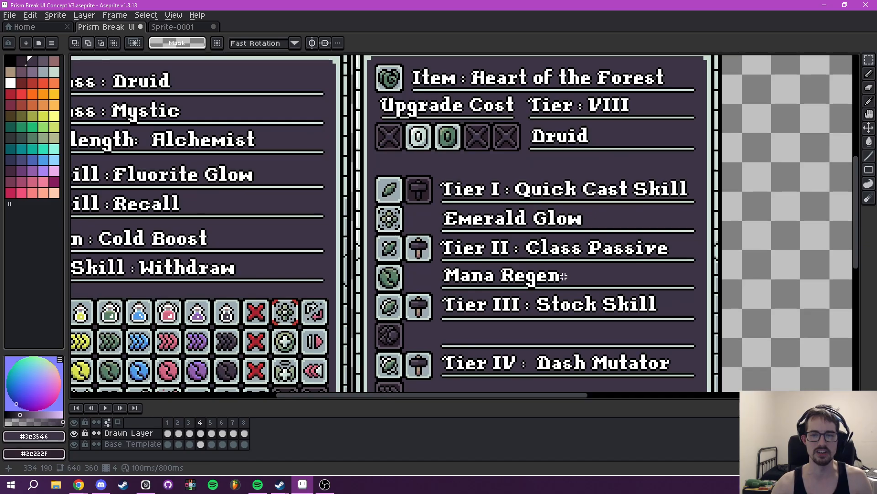
{"action": "left_click_drag", "start_coordinate": [553, 274], "coordinate": [531, 227]}
{"action": "left_click_drag", "start_coordinate": [506, 264], "coordinate": [450, 263]}
{"action": "key", "text": "t"}
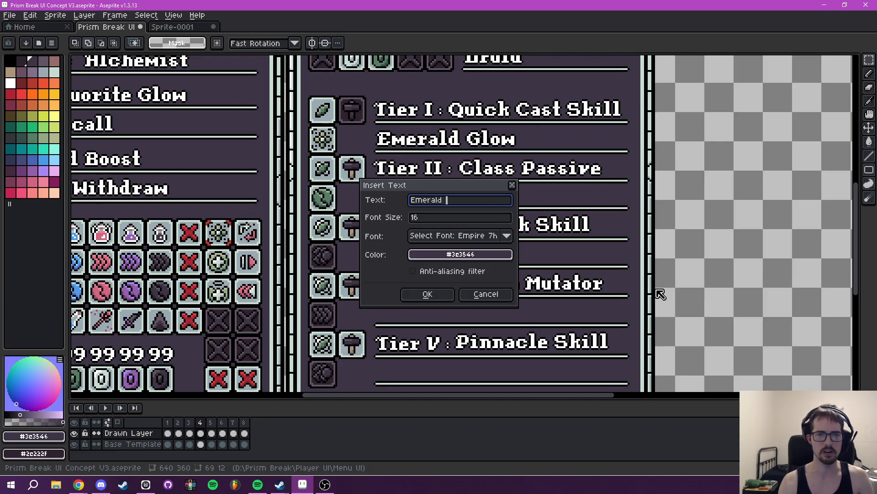
{"action": "left_click", "coordinate": [461, 254]}
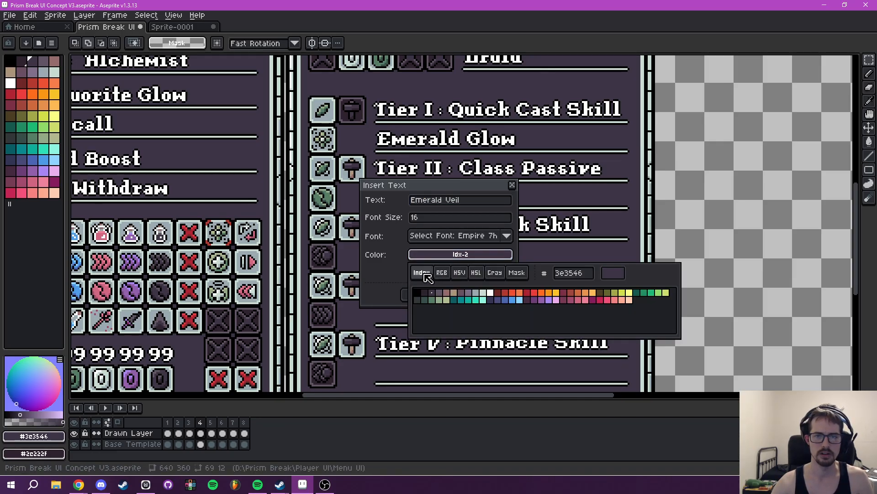
{"action": "left_click", "coordinate": [440, 287]}
{"action": "left_click", "coordinate": [436, 293]}
{"action": "left_click_drag", "start_coordinate": [439, 231], "coordinate": [422, 264]}
{"action": "key", "text": "Return"}
- Add a black outside outline to the Emerald Veil text and clear the selection
{"action": "scroll", "coordinate": [421, 263], "scroll_direction": "up", "scroll_amount": 3}
{"action": "left_click_drag", "start_coordinate": [327, 223], "coordinate": [676, 275]}
{"action": "key", "text": "shift+o"}
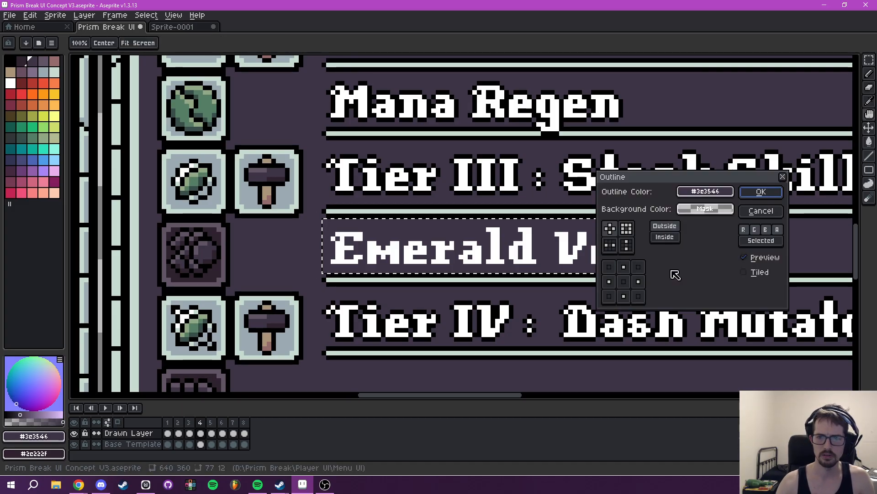
{"action": "left_click", "coordinate": [705, 191]}
{"action": "left_click", "coordinate": [617, 209]}
{"action": "left_click", "coordinate": [614, 231]}
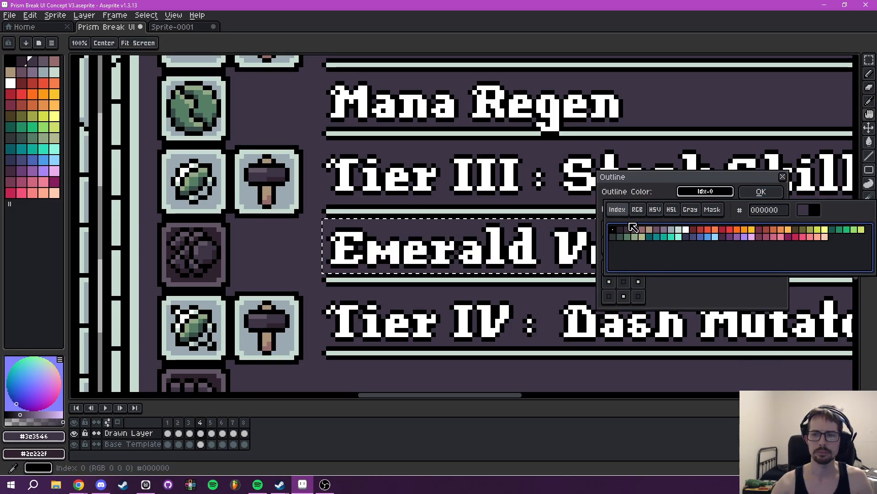
{"action": "left_click", "coordinate": [761, 191]}
{"action": "scroll", "coordinate": [691, 231], "scroll_direction": "down", "scroll_amount": 4}
{"action": "left_click_drag", "start_coordinate": [698, 230], "coordinate": [661, 230]}
{"action": "key", "text": "ctrl+d"}
- Switch to Milanote and examine the Druid's Tier Four dash mutator in the Color Class Progression table on the Player Classes board
{"action": "left_click_drag", "start_coordinate": [637, 269], "coordinate": [598, 246]}
{"action": "left_click_drag", "start_coordinate": [555, 274], "coordinate": [533, 252]}
{"action": "left_click_drag", "start_coordinate": [486, 255], "coordinate": [527, 264]}
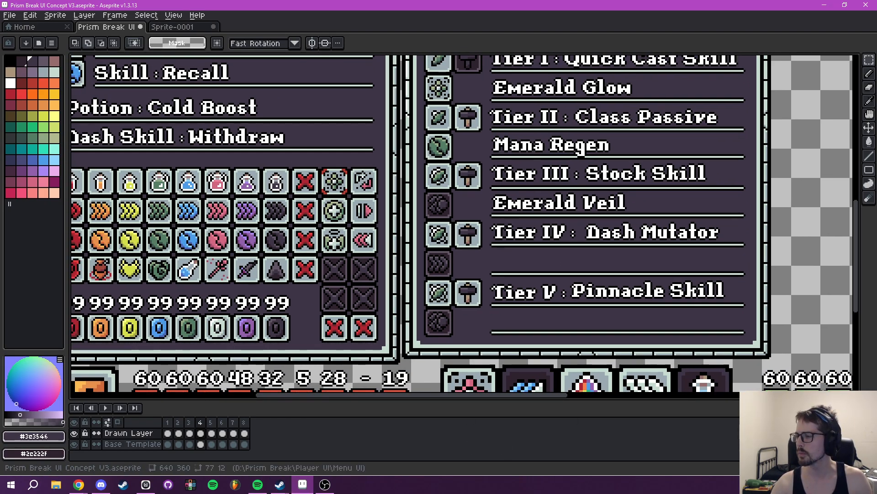
{"action": "key", "text": "alt+Tab"}
{"action": "scroll", "coordinate": [476, 124], "scroll_direction": "up", "scroll_amount": 15}
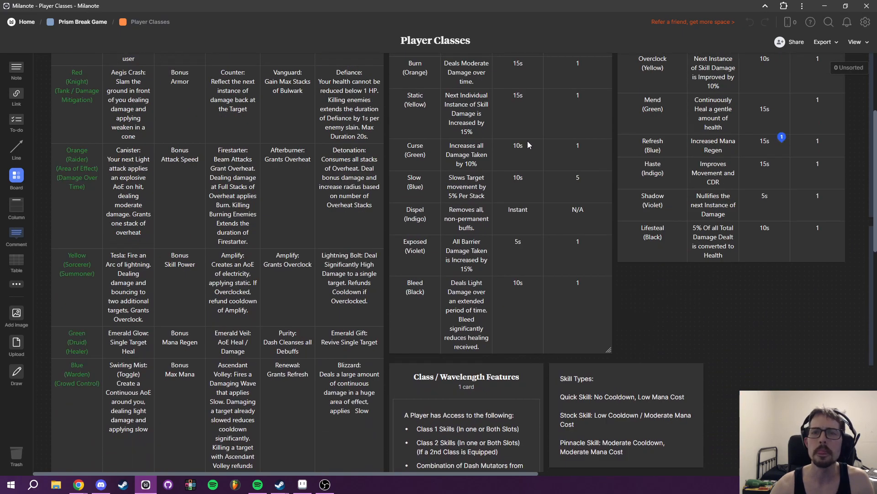
{"action": "scroll", "coordinate": [174, 221], "scroll_direction": "down", "scroll_amount": 2}
{"action": "scroll", "coordinate": [100, 320], "scroll_direction": "down", "scroll_amount": 5}
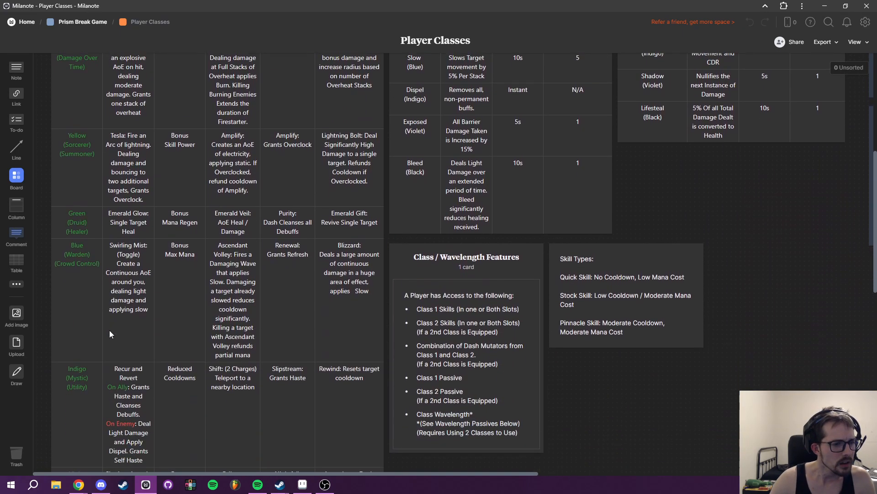
{"action": "scroll", "coordinate": [100, 401], "scroll_direction": "up", "scroll_amount": 1}
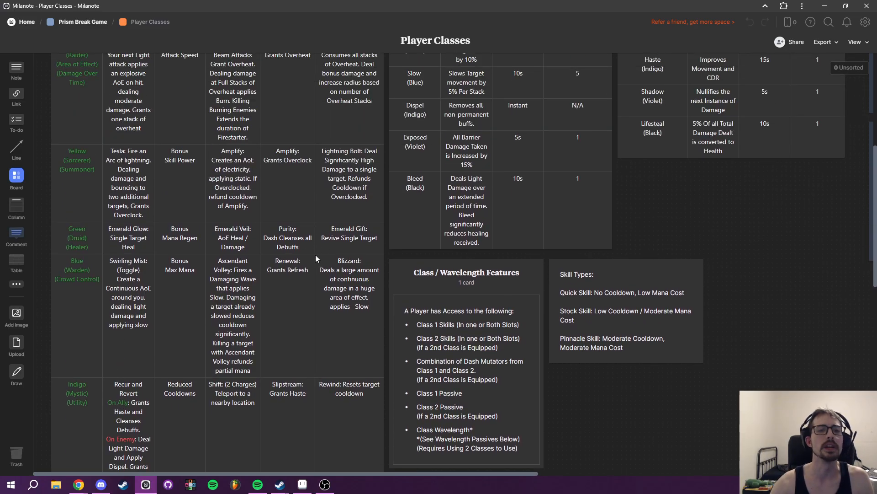
{"action": "scroll", "coordinate": [305, 242], "scroll_direction": "up", "scroll_amount": 6}
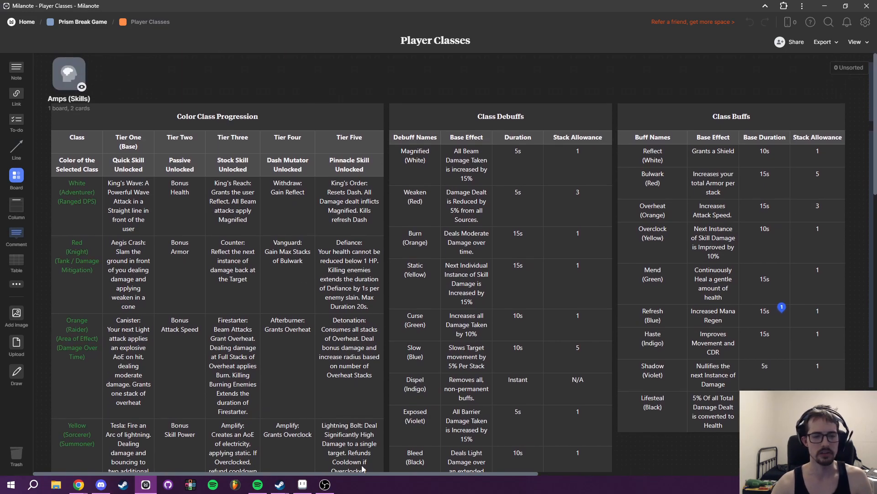
- Return to Aseprite, insert the text "Purity" in white and place it on the empty line below Tier IV
{"action": "left_click", "coordinate": [303, 484]}
{"action": "left_click_drag", "start_coordinate": [538, 292], "coordinate": [456, 306]}
{"action": "type", "text": "t"}
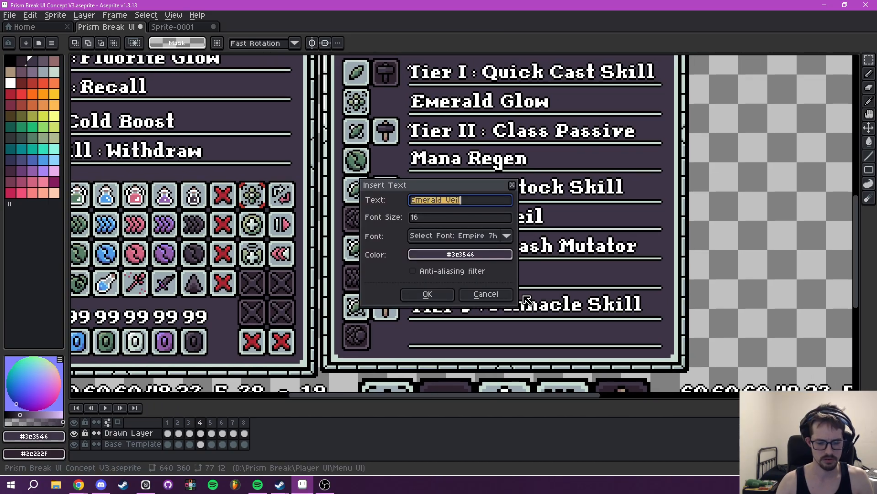
{"action": "type", "text": "Purity"}
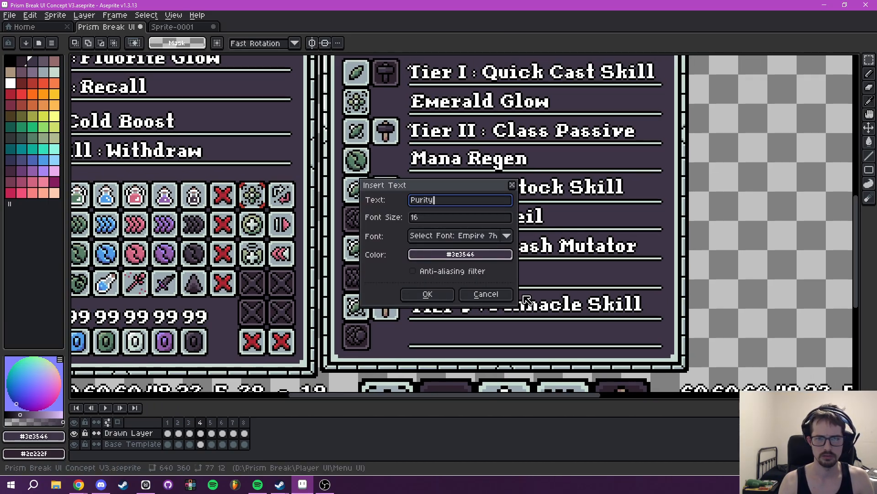
{"action": "left_click", "coordinate": [461, 254]}
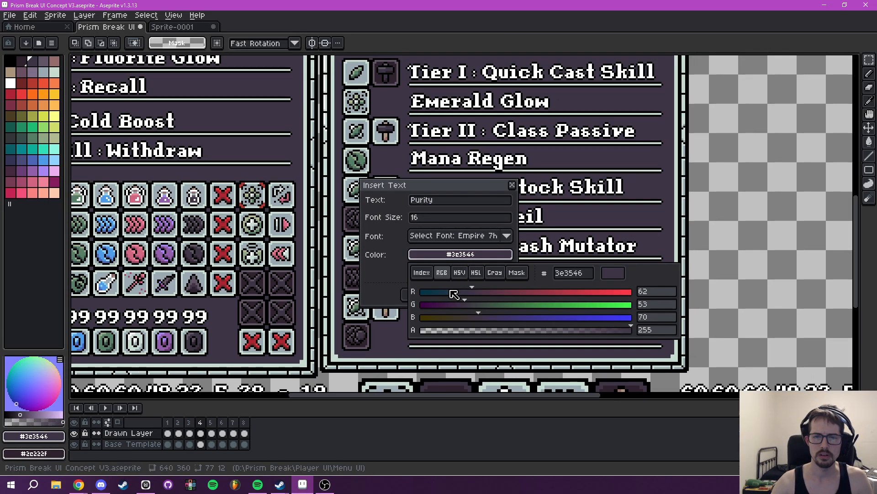
{"action": "left_click", "coordinate": [422, 272]}
{"action": "left_click", "coordinate": [492, 294]}
{"action": "left_click", "coordinate": [421, 295]}
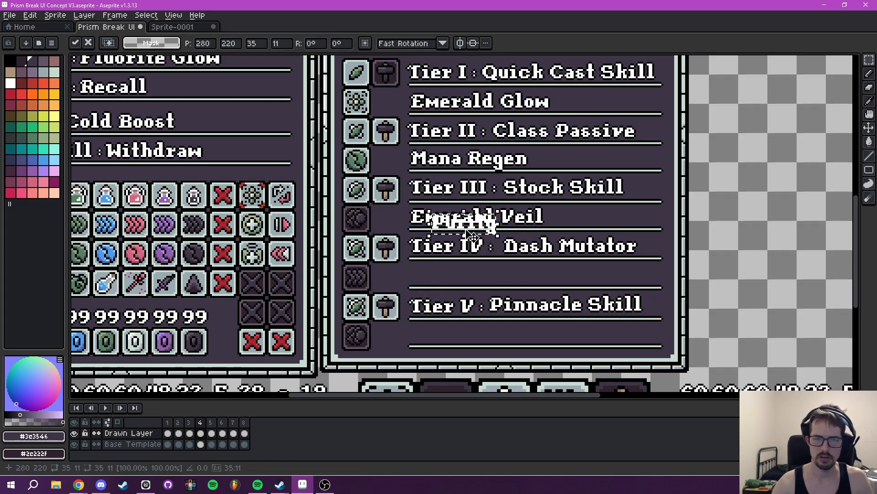
{"action": "left_click_drag", "start_coordinate": [452, 223], "coordinate": [451, 278]}
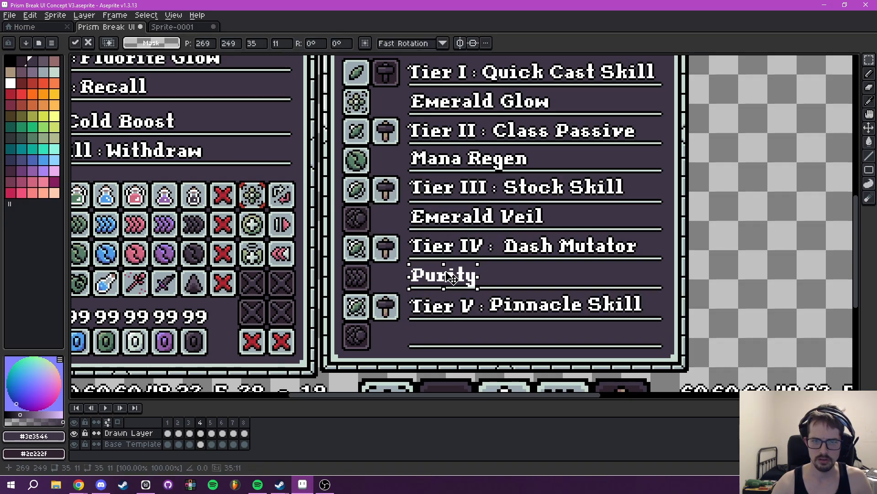
{"action": "key", "text": "Down"}
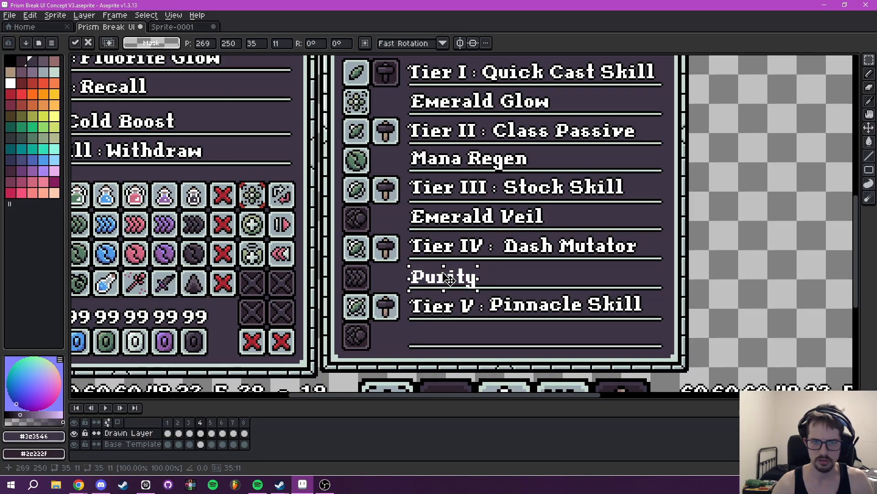
{"action": "key", "text": "Up"}
{"action": "left_click", "coordinate": [427, 288]}
- Add a black outside outline to the Purity text and clear the selection
{"action": "scroll", "coordinate": [427, 287], "scroll_direction": "up", "scroll_amount": 2}
{"action": "left_click_drag", "start_coordinate": [384, 240], "coordinate": [536, 289]}
{"action": "key", "text": "shift+o"}
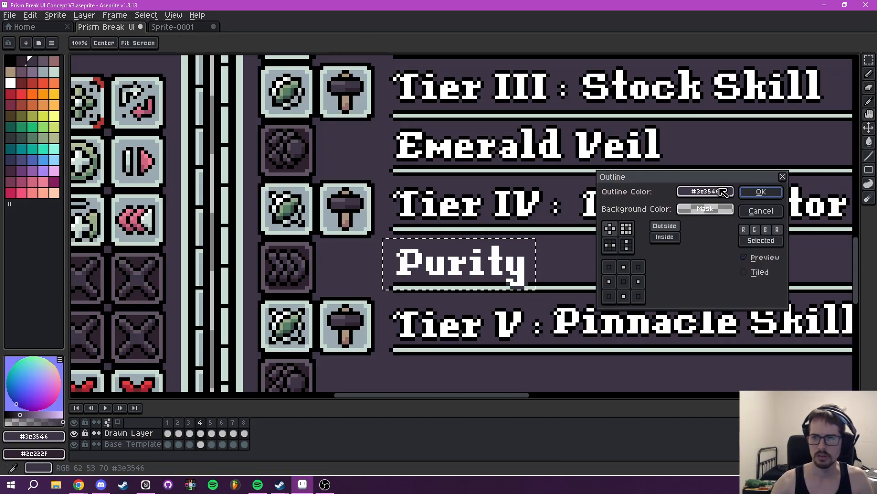
{"action": "left_click", "coordinate": [706, 192]}
{"action": "left_click", "coordinate": [618, 210]}
{"action": "left_click", "coordinate": [616, 227]}
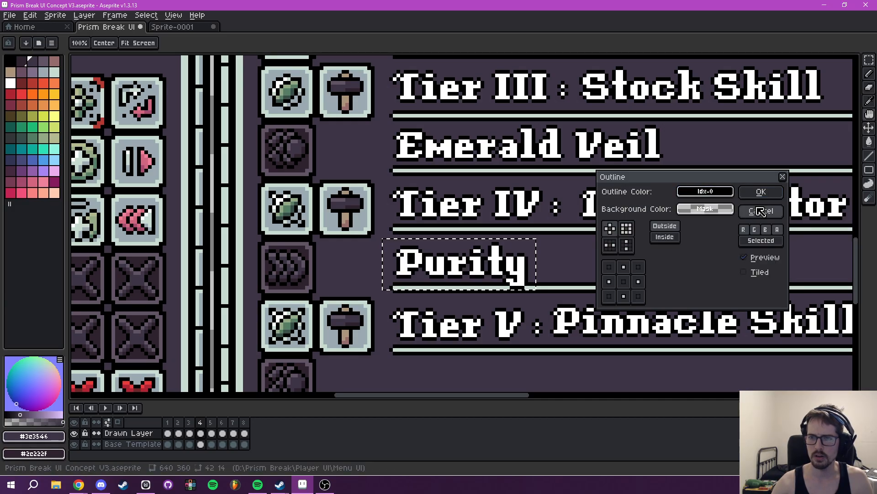
{"action": "left_click", "coordinate": [756, 192]}
{"action": "left_click", "coordinate": [697, 300]}
- Start a new text insertion for the Tier V row and look up the Druid's Tier Five pinnacle skill in Milanote
{"action": "scroll", "coordinate": [655, 262], "scroll_direction": "down", "scroll_amount": 5}
{"action": "left_click_drag", "start_coordinate": [681, 249], "coordinate": [590, 247]}
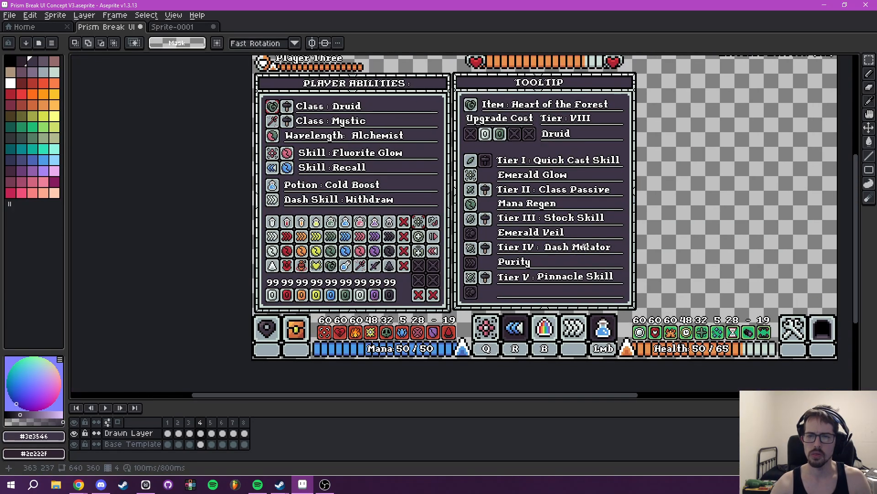
{"action": "scroll", "coordinate": [560, 280], "scroll_direction": "up", "scroll_amount": 2}
{"action": "left_click_drag", "start_coordinate": [559, 280], "coordinate": [593, 249]}
{"action": "key", "text": "t"}
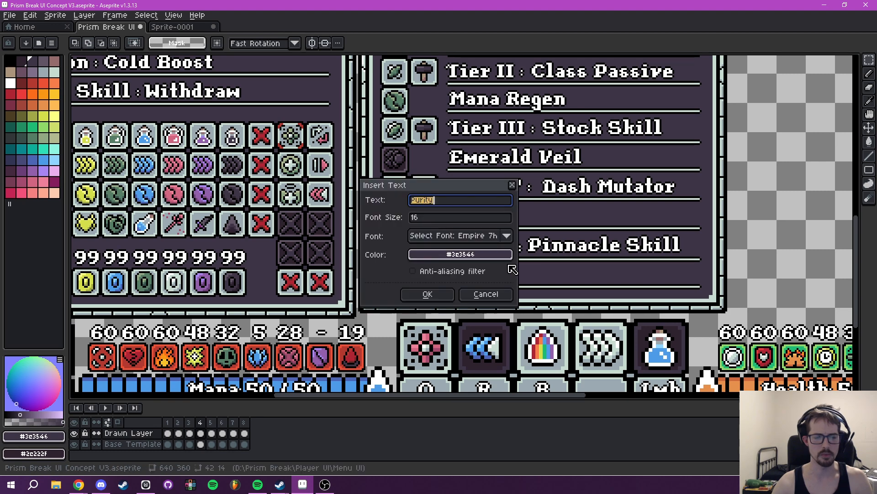
{"action": "left_click", "coordinate": [145, 484]}
{"action": "scroll", "coordinate": [265, 340], "scroll_direction": "down", "scroll_amount": 4}
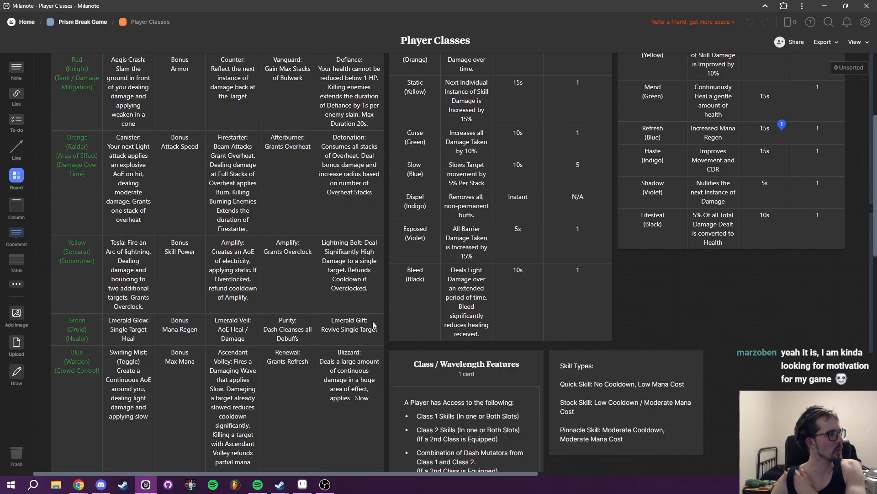
- Back in Aseprite, insert the text "Emerald Gift" in white and place it on the empty line below Tier V
{"action": "left_click", "coordinate": [303, 484]}
{"action": "left_click", "coordinate": [455, 205]}
{"action": "key", "text": "BackSpace"}
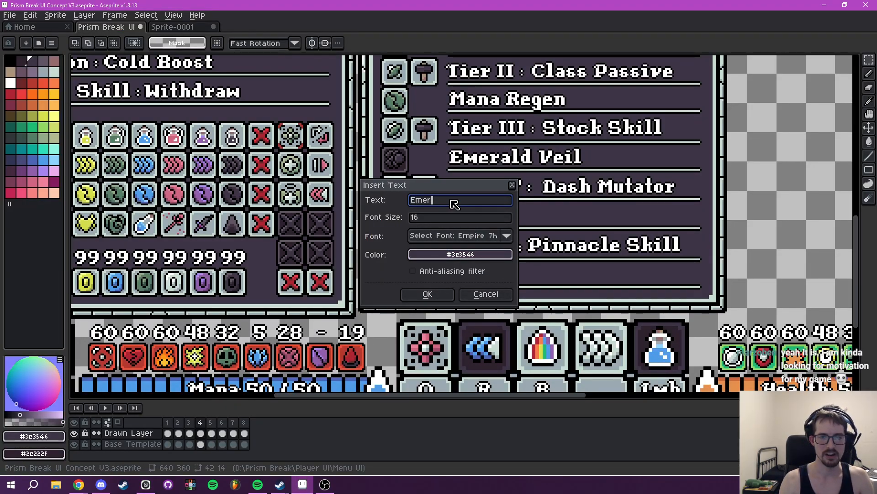
{"action": "left_click", "coordinate": [427, 255]}
{"action": "left_click", "coordinate": [421, 272]}
{"action": "left_click", "coordinate": [492, 295]}
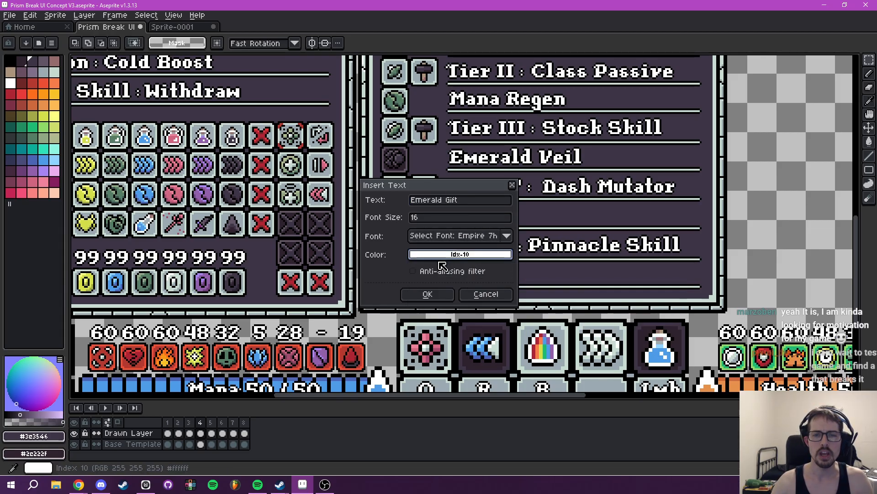
{"action": "left_click", "coordinate": [439, 294]}
{"action": "left_click_drag", "start_coordinate": [486, 234], "coordinate": [481, 261]}
{"action": "key", "text": "ctrl+d"}
- Add a black outside outline to the Emerald Gift text and fine-tune its position on the line
{"action": "scroll", "coordinate": [433, 261], "scroll_direction": "up", "scroll_amount": 3}
{"action": "left_click_drag", "start_coordinate": [343, 228], "coordinate": [651, 284]}
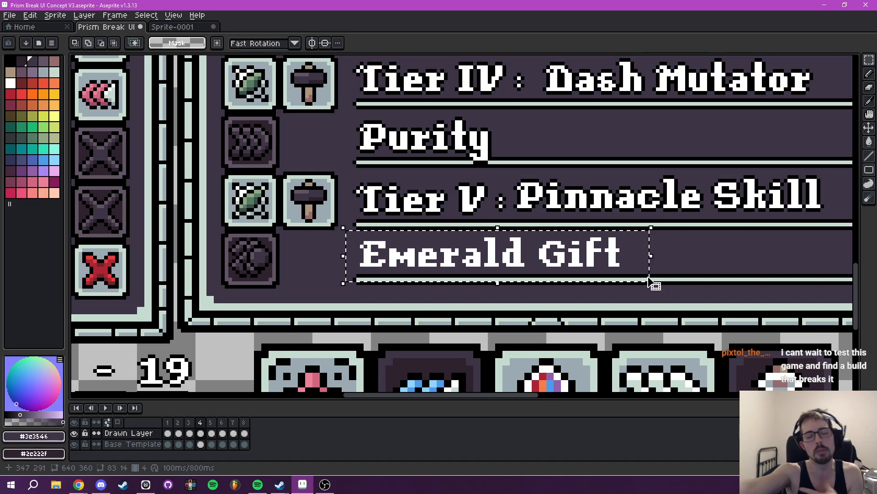
{"action": "key", "text": "shift+o"}
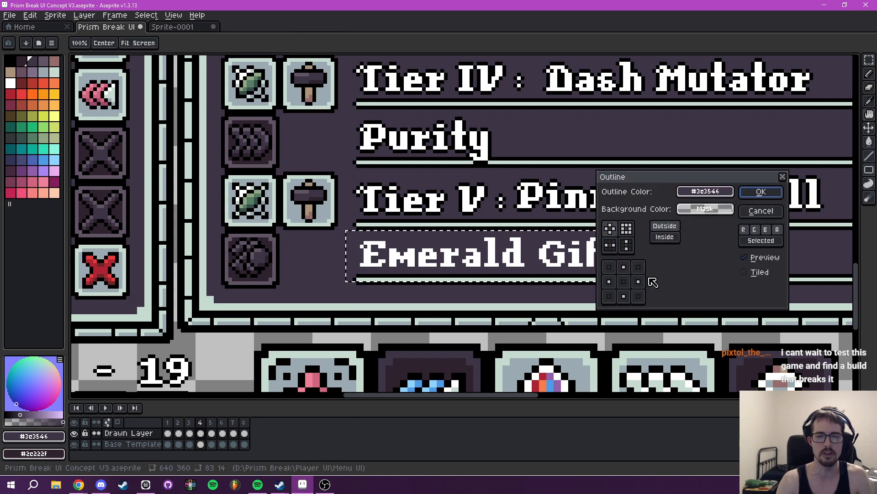
{"action": "left_click", "coordinate": [708, 193]}
{"action": "left_click", "coordinate": [618, 210]}
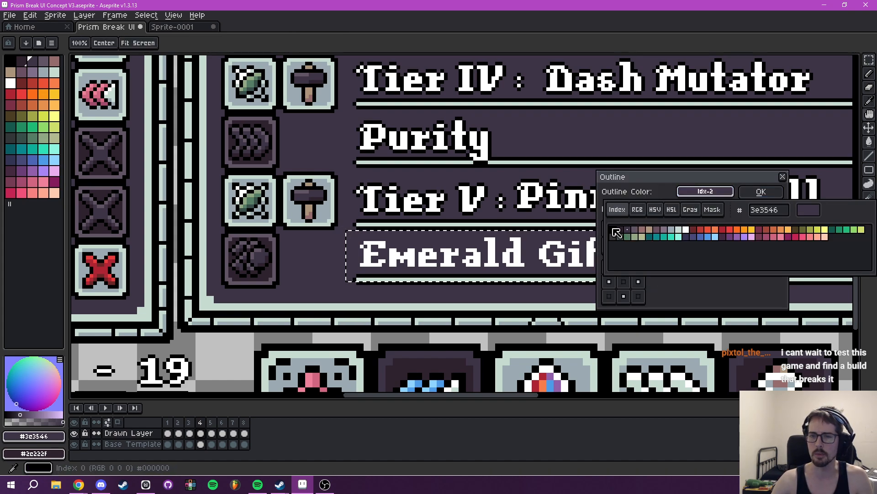
{"action": "left_click", "coordinate": [614, 232]}
{"action": "left_click", "coordinate": [753, 195]}
{"action": "scroll", "coordinate": [679, 224], "scroll_direction": "down", "scroll_amount": 3}
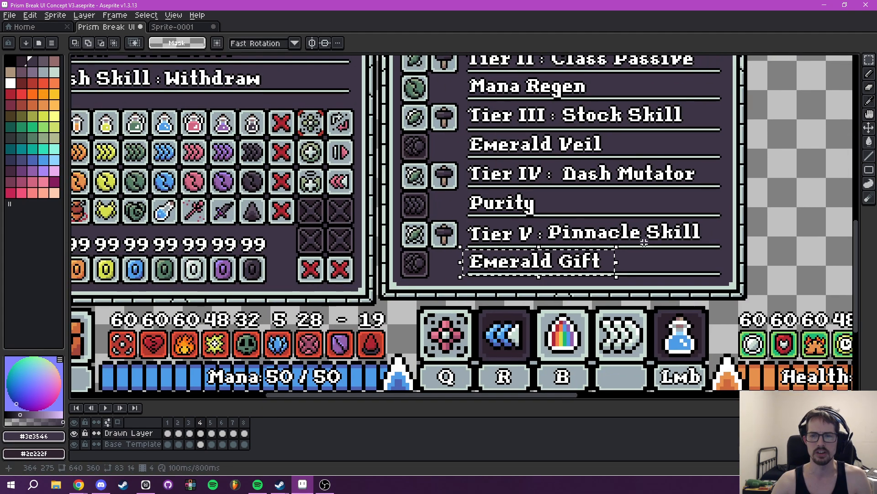
{"action": "scroll", "coordinate": [474, 258], "scroll_direction": "up", "scroll_amount": 3}
{"action": "left_click_drag", "start_coordinate": [439, 281], "coordinate": [434, 279]}
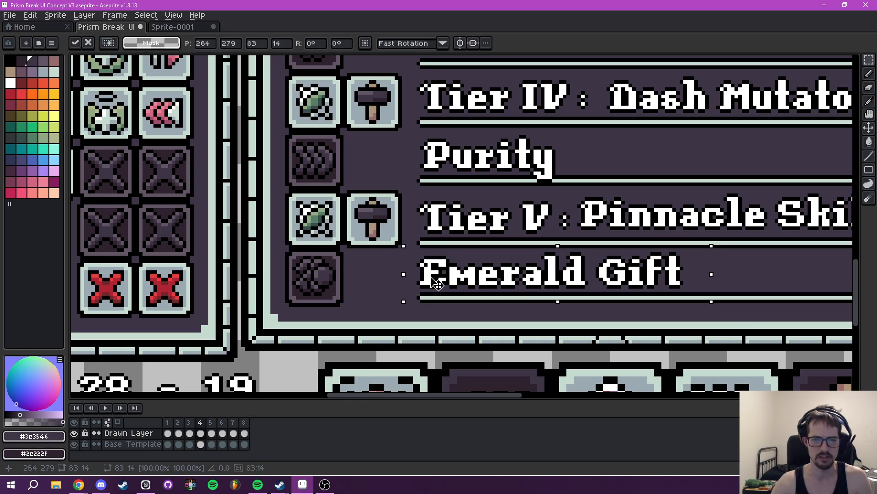
{"action": "key", "text": "Return"}
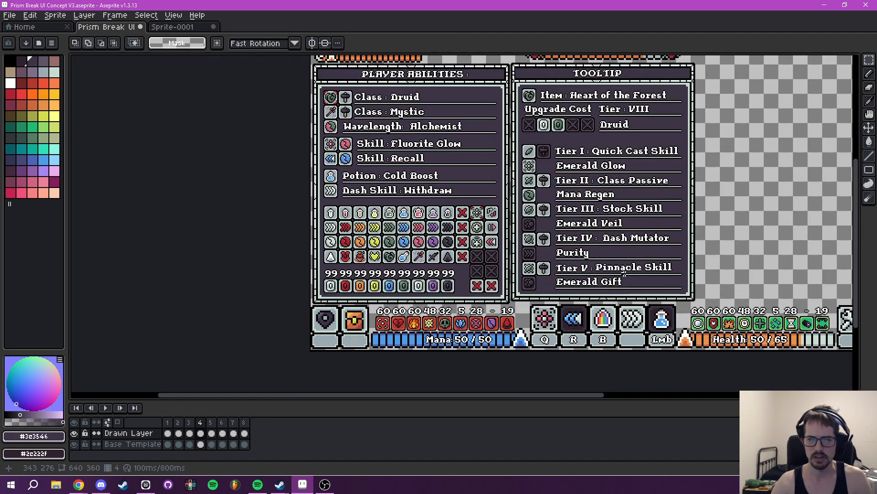
- Copy the green winged-cross skill icon from the third row of the abilities grid onto the dark slot beside Emerald Gift
{"action": "scroll", "coordinate": [525, 269], "scroll_direction": "down", "scroll_amount": 5}
{"action": "scroll", "coordinate": [355, 280], "scroll_direction": "up", "scroll_amount": 5}
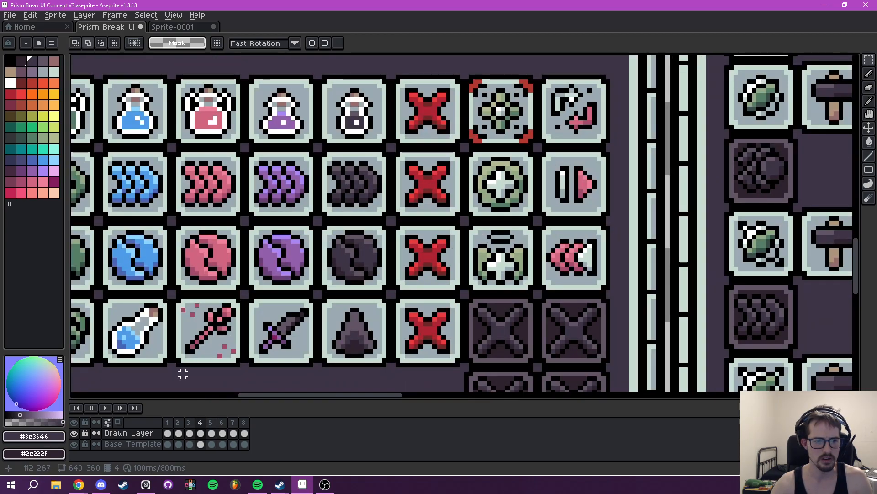
{"action": "left_click_drag", "start_coordinate": [465, 222], "coordinate": [534, 292]}
{"action": "scroll", "coordinate": [457, 228], "scroll_direction": "down", "scroll_amount": 2}
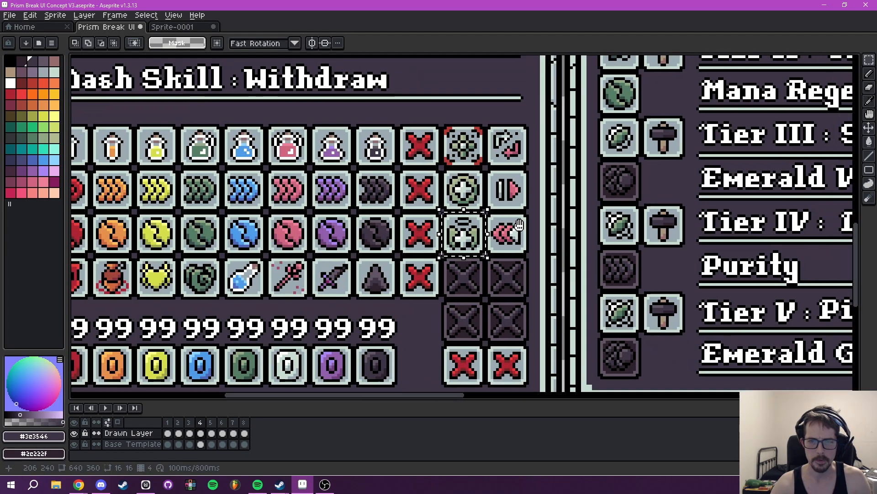
{"action": "left_click", "coordinate": [448, 225]}
{"action": "left_click_drag", "start_coordinate": [447, 225], "coordinate": [606, 352]}
{"action": "key", "text": "Return"}
- Copy the green triple-chevron dash icon from the abilities grid onto the dark slot beside Purity
{"action": "scroll", "coordinate": [373, 266], "scroll_direction": "up", "scroll_amount": 2}
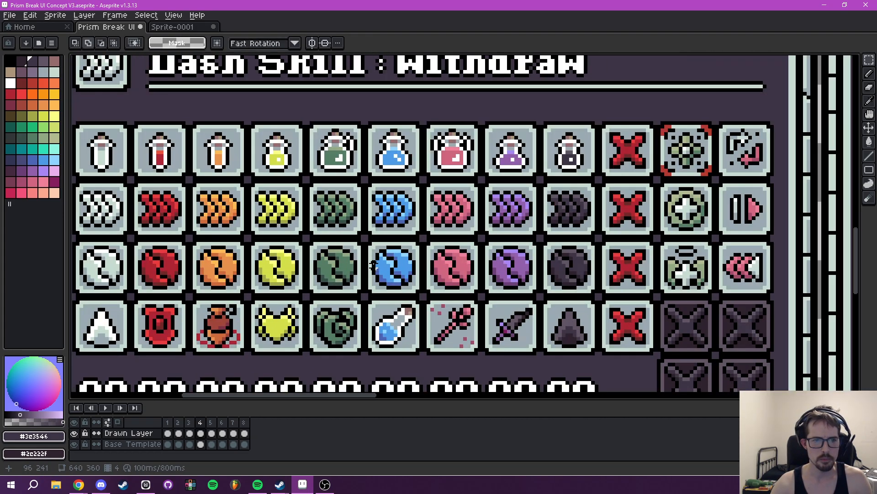
{"action": "scroll", "coordinate": [374, 267], "scroll_direction": "up", "scroll_amount": 1}
{"action": "left_click_drag", "start_coordinate": [291, 162], "coordinate": [363, 234]}
{"action": "scroll", "coordinate": [391, 214], "scroll_direction": "down", "scroll_amount": 2}
{"action": "left_click_drag", "start_coordinate": [423, 207], "coordinate": [399, 207]}
{"action": "key", "text": "ctrl+c"}
{"action": "key", "text": "ctrl+v"}
{"action": "left_click_drag", "start_coordinate": [343, 209], "coordinate": [628, 267]}
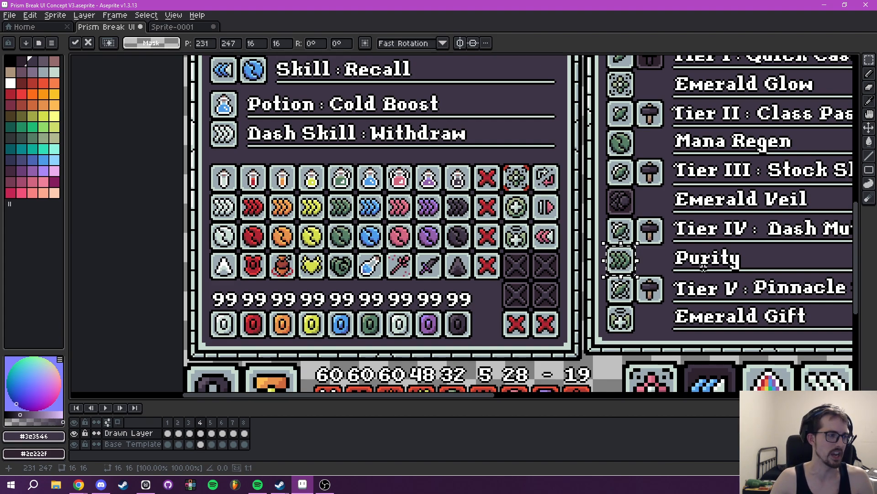
- Copy the round green cross icon from the second row of the abilities grid onto the dark slot beside Emerald Veil
{"action": "left_click_drag", "start_coordinate": [682, 273], "coordinate": [584, 273]}
{"action": "key", "text": "ctrl+d"}
{"action": "scroll", "coordinate": [431, 270], "scroll_direction": "up", "scroll_amount": 3}
{"action": "left_click_drag", "start_coordinate": [378, 207], "coordinate": [493, 320]}
{"action": "scroll", "coordinate": [553, 250], "scroll_direction": "down", "scroll_amount": 3}
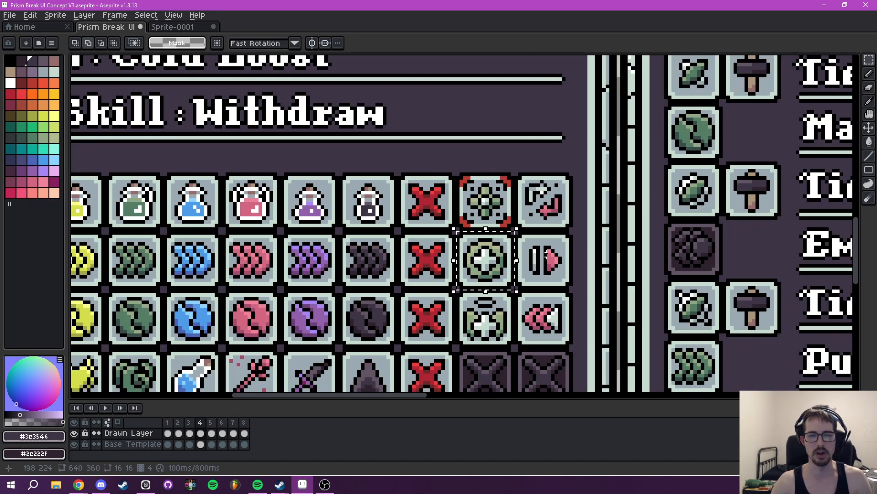
{"action": "left_click_drag", "start_coordinate": [546, 254], "coordinate": [459, 261]}
{"action": "key", "text": "ctrl+c"}
{"action": "key", "text": "ctrl+v"}
{"action": "left_click_drag", "start_coordinate": [396, 259], "coordinate": [604, 251]}
{"action": "left_click_drag", "start_coordinate": [654, 238], "coordinate": [453, 238]}
{"action": "key", "text": "ctrl+d"}
- Review the completed tier rows and the header lines of the tooltip panel
{"action": "scroll", "coordinate": [536, 210], "scroll_direction": "down", "scroll_amount": 3}
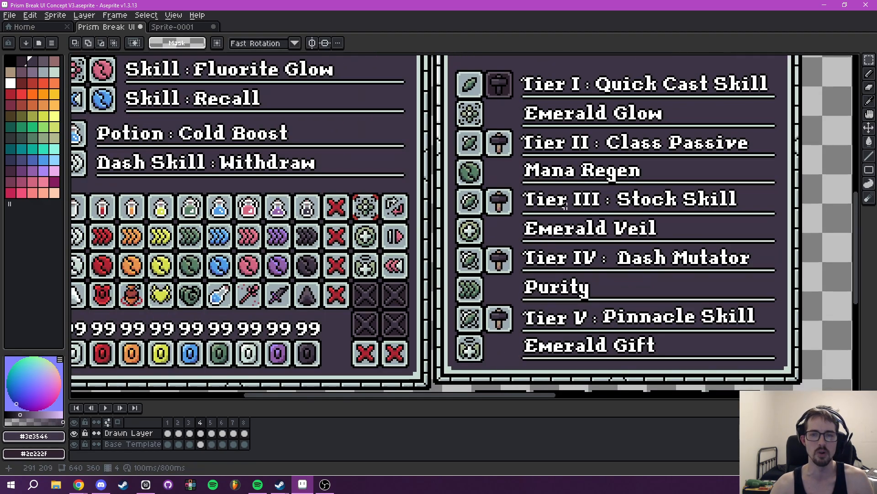
{"action": "scroll", "coordinate": [561, 204], "scroll_direction": "down", "scroll_amount": 3}
{"action": "scroll", "coordinate": [515, 241], "scroll_direction": "up", "scroll_amount": 1}
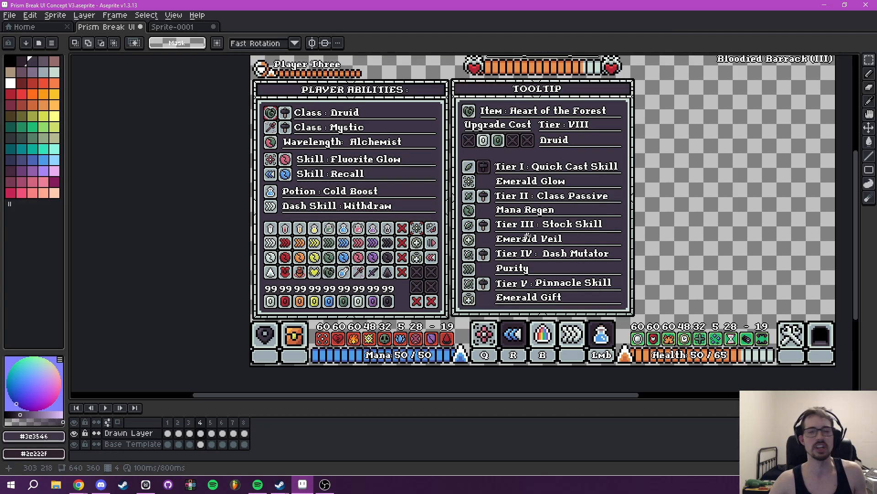
{"action": "scroll", "coordinate": [533, 239], "scroll_direction": "up", "scroll_amount": 1}
{"action": "scroll", "coordinate": [526, 242], "scroll_direction": "down", "scroll_amount": 3}
{"action": "scroll", "coordinate": [522, 248], "scroll_direction": "up", "scroll_amount": 5}
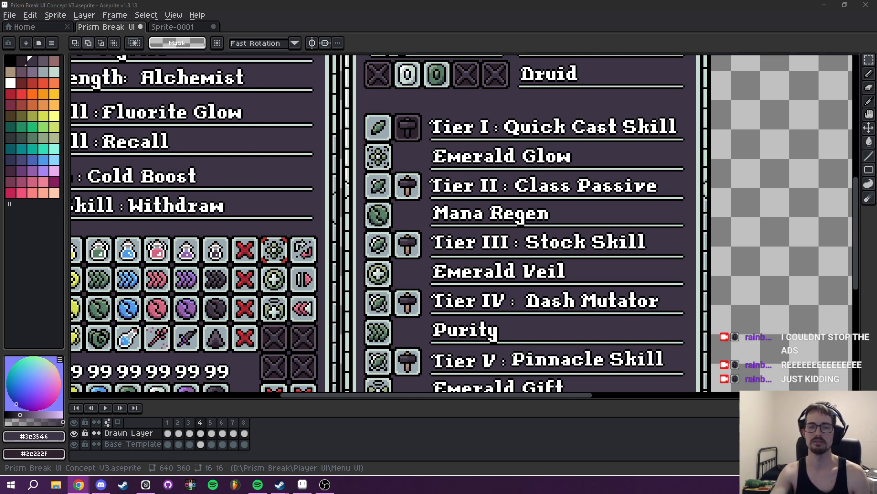
{"action": "scroll", "coordinate": [535, 192], "scroll_direction": "down", "scroll_amount": 2}
{"action": "left_click_drag", "start_coordinate": [519, 201], "coordinate": [428, 225]}
{"action": "scroll", "coordinate": [475, 183], "scroll_direction": "up", "scroll_amount": 2}
{"action": "left_click_drag", "start_coordinate": [472, 156], "coordinate": [489, 197]}
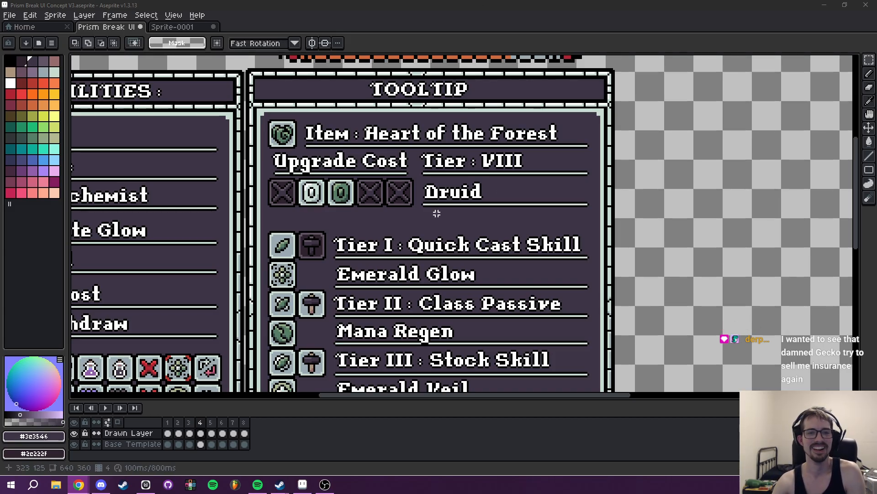
{"action": "left_click_drag", "start_coordinate": [431, 216], "coordinate": [470, 203]}
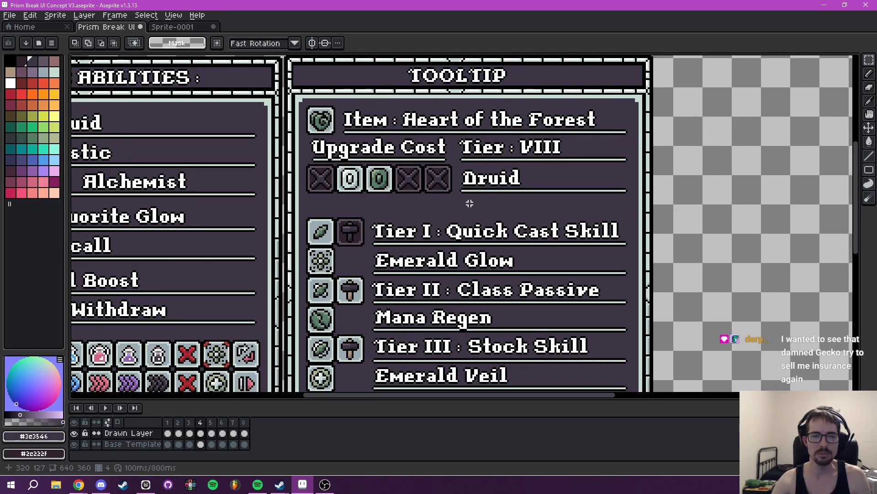
{"action": "left_click_drag", "start_coordinate": [529, 198], "coordinate": [491, 212]}
{"action": "left_click_drag", "start_coordinate": [365, 206], "coordinate": [581, 198]}
- Check the tooltip header labels on frames 5 and 6 for reference and return to frame 4
{"action": "left_click", "coordinate": [211, 422]}
{"action": "left_click", "coordinate": [222, 422]}
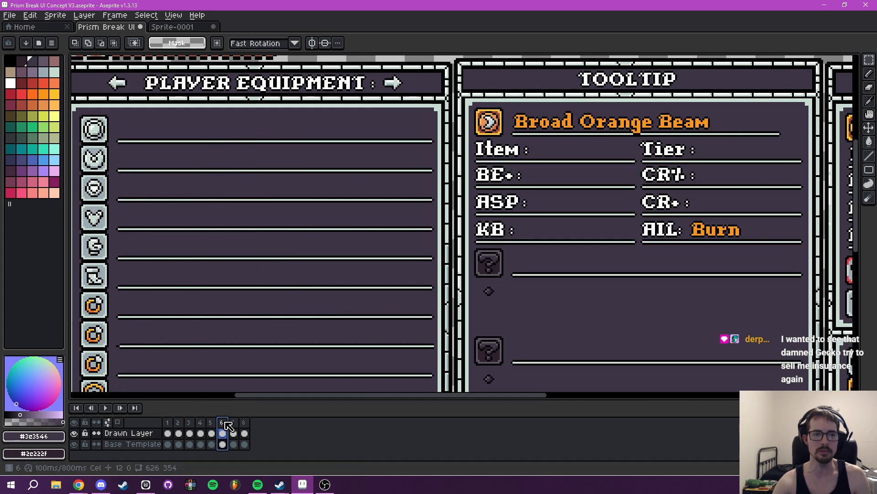
{"action": "left_click", "coordinate": [211, 422]}
{"action": "left_click_drag", "start_coordinate": [303, 229], "coordinate": [341, 263]}
{"action": "left_click", "coordinate": [199, 423]}
{"action": "left_click_drag", "start_coordinate": [567, 250], "coordinate": [320, 244]}
{"action": "mouse_move", "coordinate": [485, 215]}
{"action": "left_mouse_down"}
{"action": "mouse_move", "coordinate": [446, 229]}
{"action": "mouse_move", "coordinate": [488, 250]}
{"action": "mouse_move", "coordinate": [495, 211]}
{"action": "mouse_move", "coordinate": [499, 225]}
{"action": "mouse_move", "coordinate": [405, 207]}
{"action": "mouse_move", "coordinate": [447, 208]}
{"action": "left_mouse_up"}
- Erase the Druid text from the line below Tier : VIII and enter "CLS :" as the new text to insert
{"action": "scroll", "coordinate": [493, 228], "scroll_direction": "up", "scroll_amount": 1}
{"action": "key", "text": "e"}
{"action": "key", "text": "ctrl+t"}
{"action": "type", "text": "CLS"}
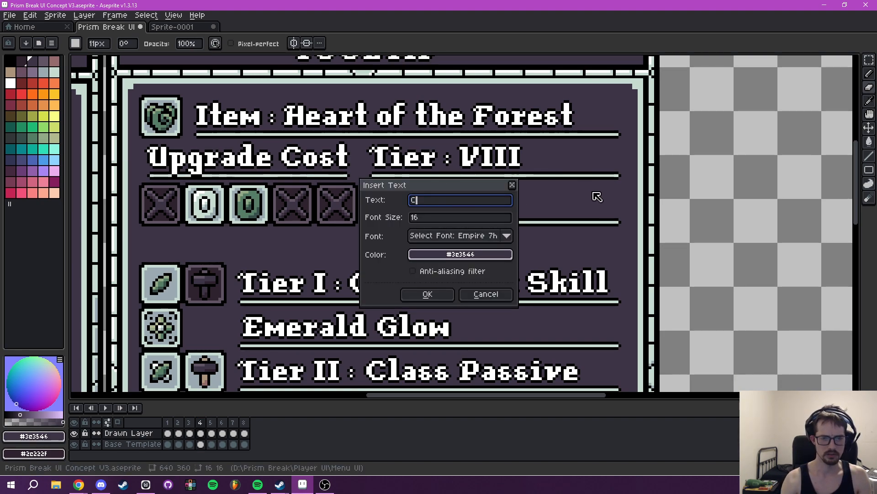
{"action": "key", "text": "BackSpace"}
{"action": "key", "text": "BackSpace"}
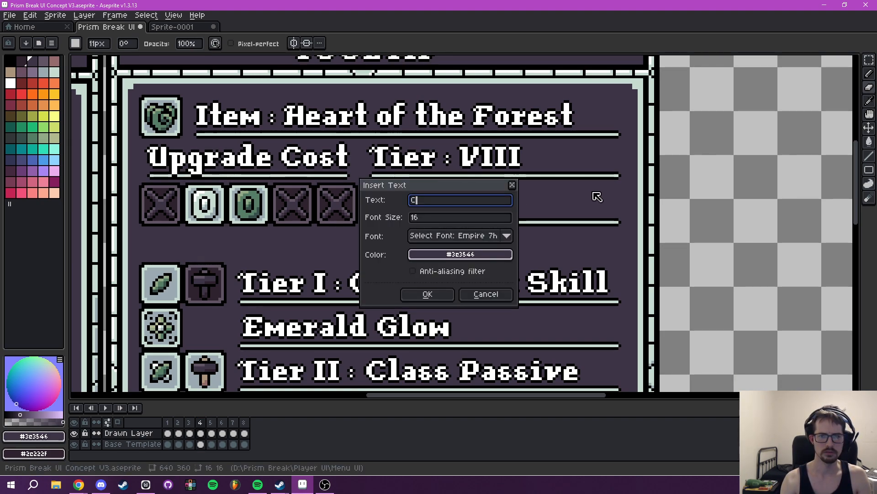
{"action": "key", "text": "BackSpace"}
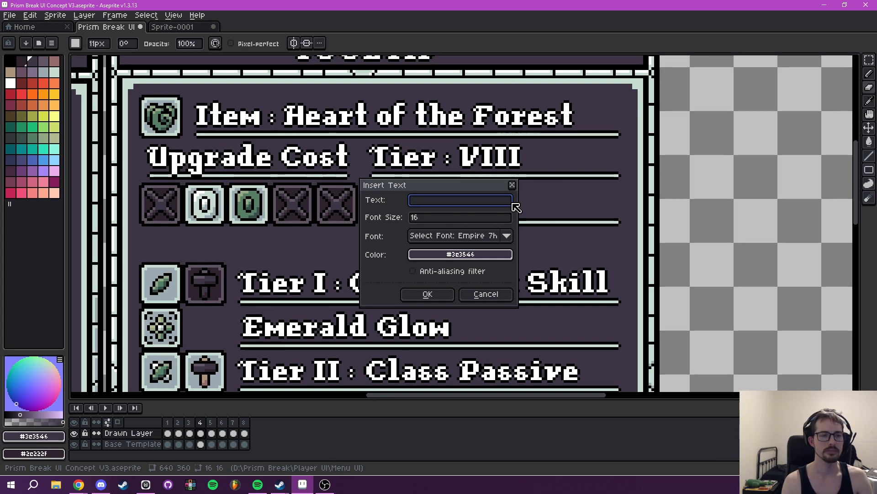
{"action": "type", "text": "LKC"}
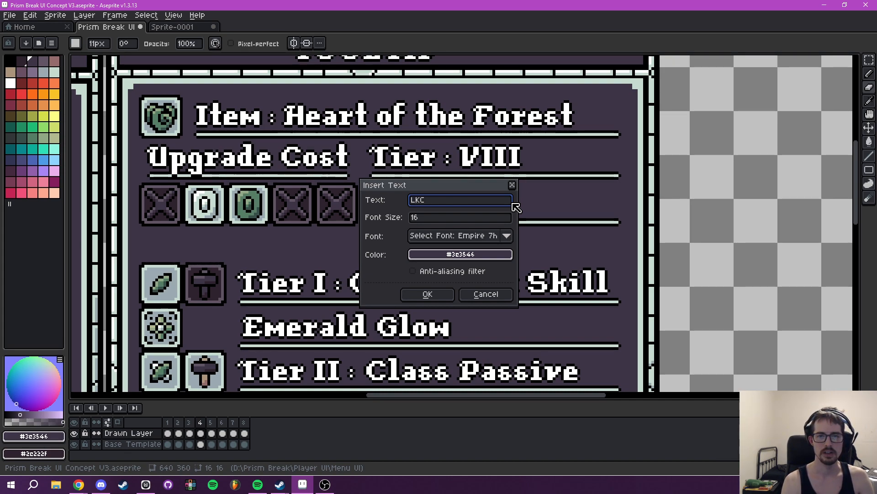
{"action": "key", "text": "BackSpace"}
{"action": "key", "text": "BackSpace"}
{"action": "key", "text": "BackSpace"}
{"action": "type", "text": "CKS"}
{"action": "type", "text": "S"}
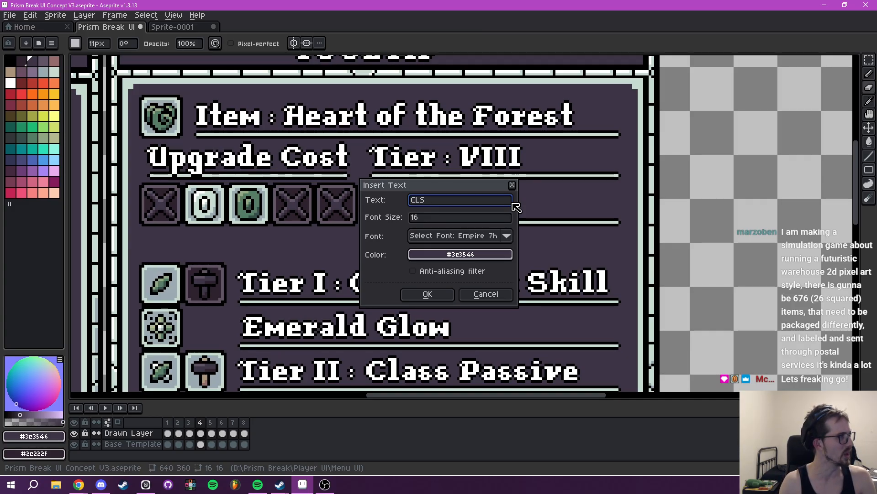
{"action": "type", "text": ":"}
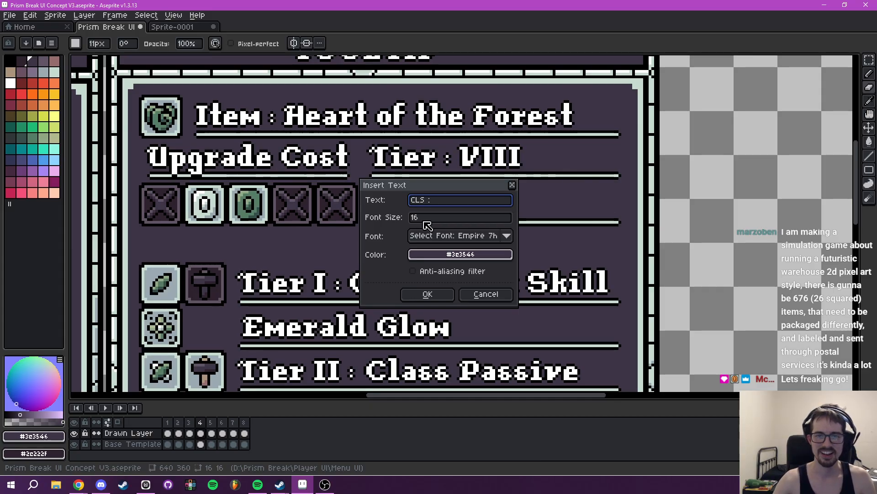
- Insert the CLS : text in white and place it at the start of the line below Tier : VIII
{"action": "left_click", "coordinate": [461, 254]}
{"action": "left_click", "coordinate": [428, 271]}
{"action": "left_click", "coordinate": [483, 293]}
{"action": "left_click", "coordinate": [460, 254]}
{"action": "left_click", "coordinate": [461, 254]}
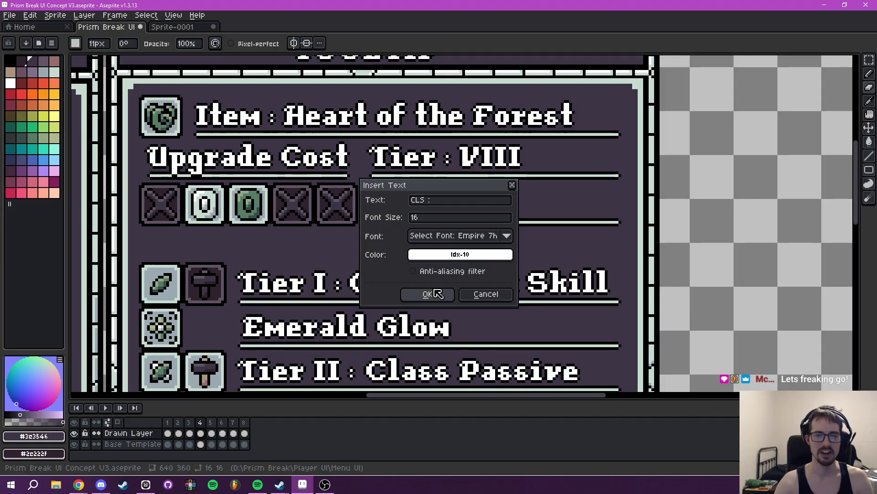
{"action": "left_click", "coordinate": [428, 295]}
{"action": "left_click_drag", "start_coordinate": [474, 224], "coordinate": [418, 210]}
{"action": "key", "text": "Up"}
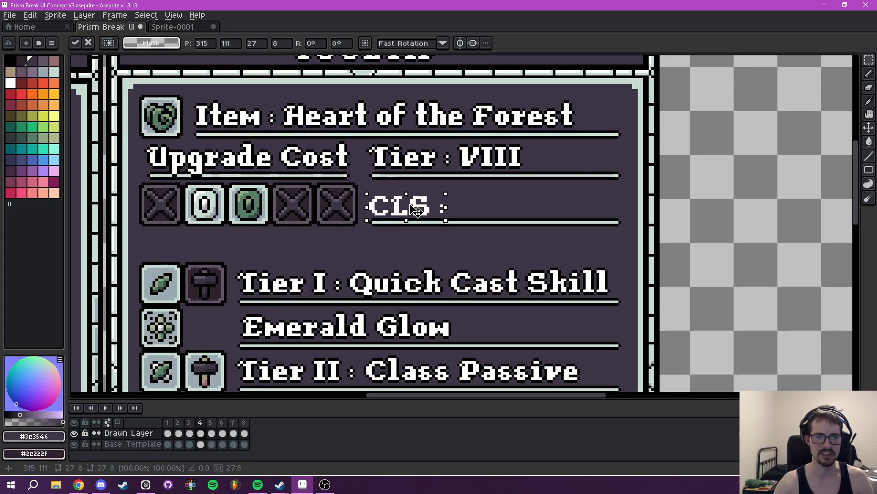
{"action": "key", "text": "Return"}
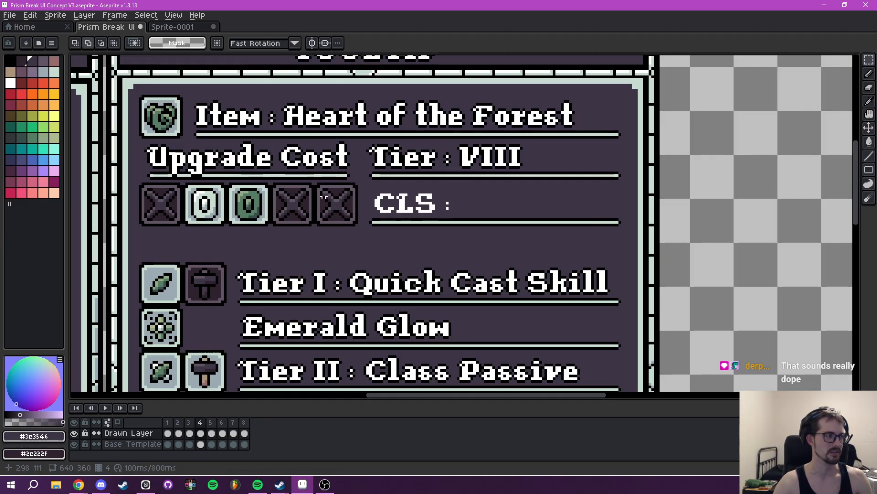
- Add a black outside outline to the CLS : text
{"action": "scroll", "coordinate": [382, 200], "scroll_direction": "up", "scroll_amount": 1}
{"action": "left_click_drag", "start_coordinate": [364, 179], "coordinate": [483, 226]}
{"action": "key", "text": "shift+o"}
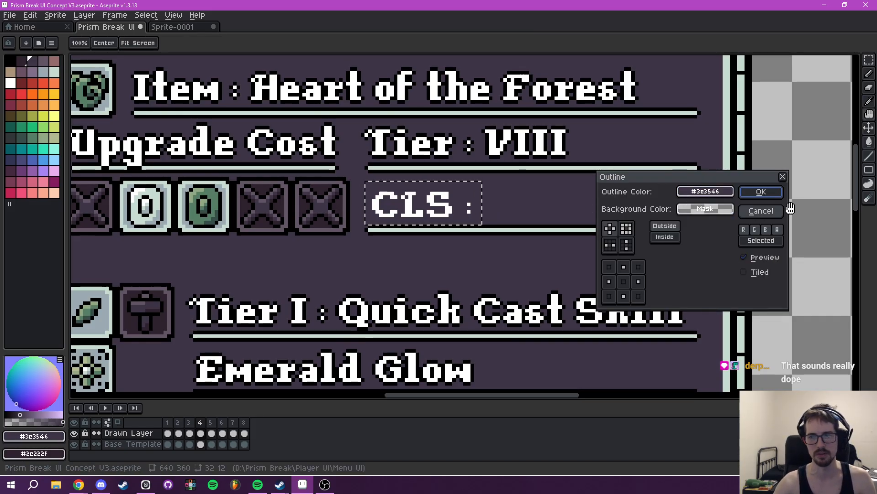
{"action": "left_click", "coordinate": [717, 192]}
{"action": "left_click", "coordinate": [624, 214]}
{"action": "left_click", "coordinate": [614, 230]}
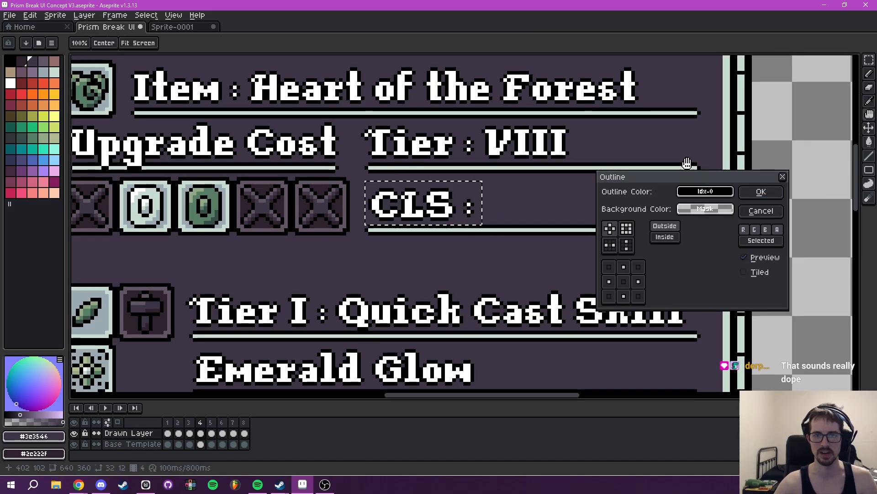
{"action": "left_click", "coordinate": [755, 194]}
- Insert the text "Adventurer" in white and place it directly after CLS : to test its fit on the line
{"action": "scroll", "coordinate": [572, 238], "scroll_direction": "down", "scroll_amount": 1}
{"action": "scroll", "coordinate": [572, 238], "scroll_direction": "down", "scroll_amount": 2}
{"action": "left_click_drag", "start_coordinate": [571, 224], "coordinate": [519, 237]}
{"action": "key", "text": "ctrl+d"}
{"action": "type", "text": "t"}
{"action": "type", "text": "Adventurer"}
{"action": "left_click", "coordinate": [460, 254]}
{"action": "left_click", "coordinate": [421, 273]}
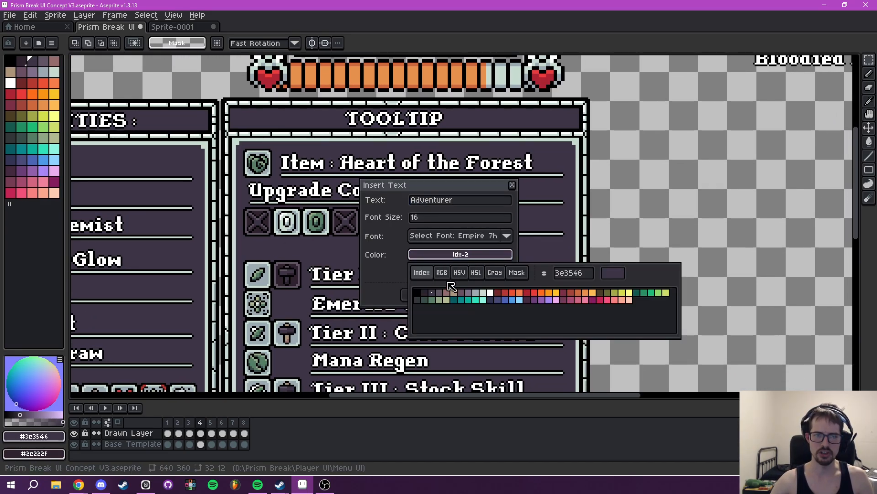
{"action": "left_click", "coordinate": [496, 297]}
{"action": "left_click", "coordinate": [429, 294]}
{"action": "left_click_drag", "start_coordinate": [494, 221], "coordinate": [541, 225]}
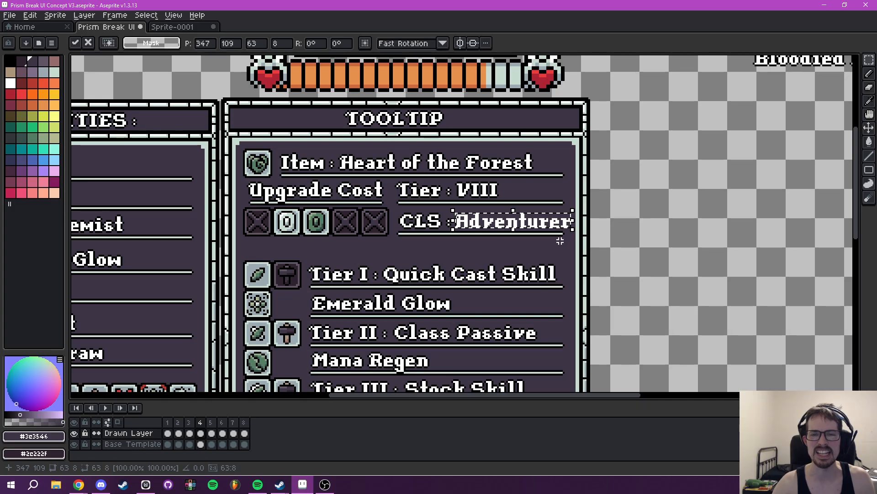
- Delete the Adventurer text beside CLS :
{"action": "scroll", "coordinate": [555, 244], "scroll_direction": "up", "scroll_amount": 1}
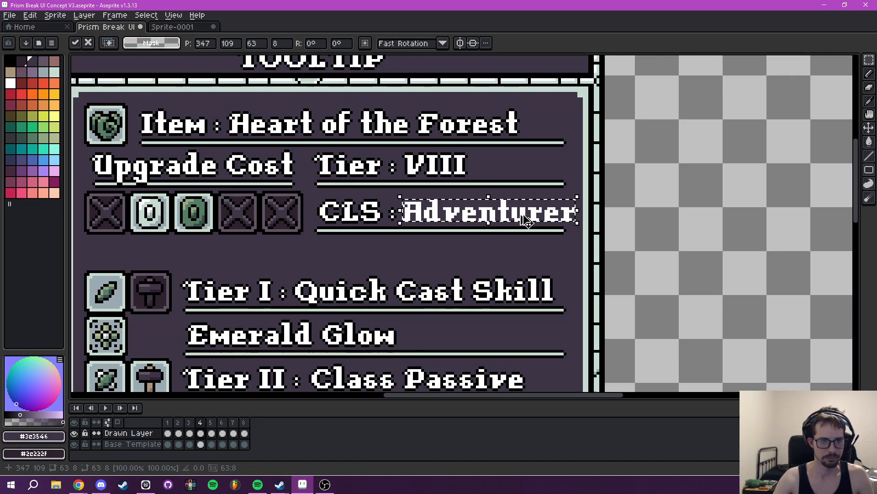
{"action": "key", "text": "Delete"}
{"action": "left_click_drag", "start_coordinate": [413, 218], "coordinate": [479, 222]}
{"action": "left_click_drag", "start_coordinate": [532, 228], "coordinate": [480, 232]}
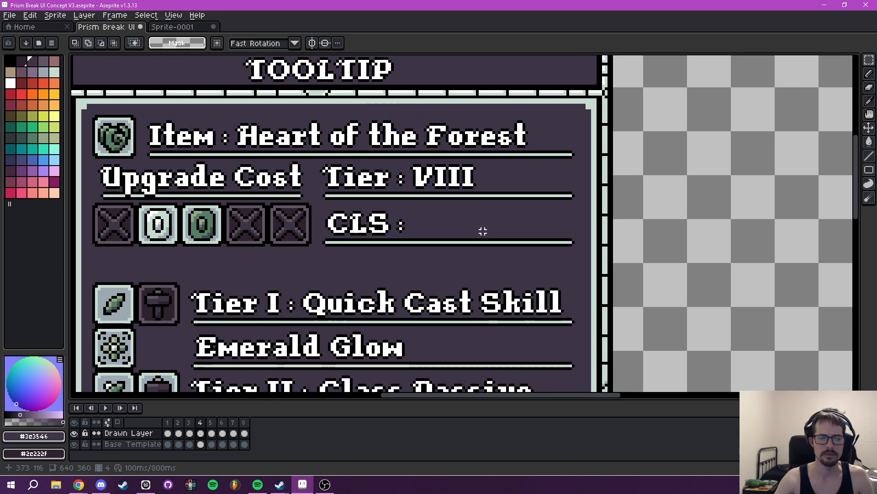
{"action": "left_click_drag", "start_coordinate": [482, 231], "coordinate": [462, 231]}
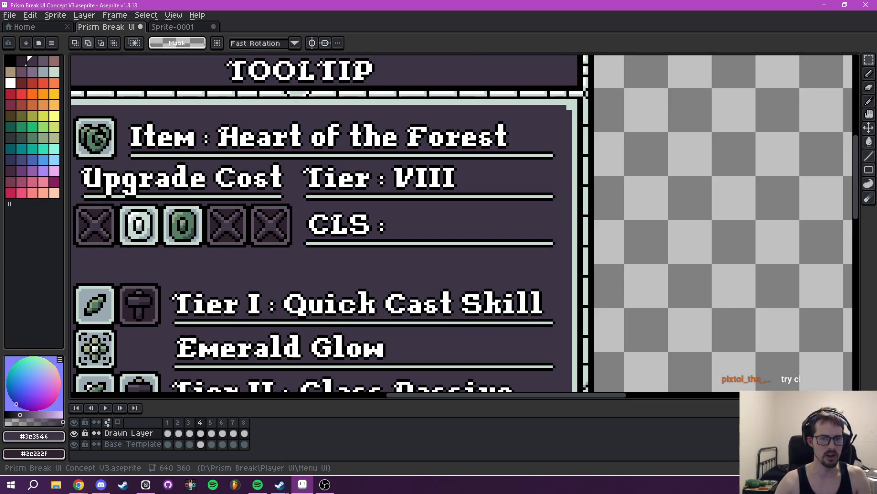
- Try inserting the text "CL:" in white beside CLS : and undo it
{"action": "type", "text": "t"}
{"action": "type", "text": "CL:"}
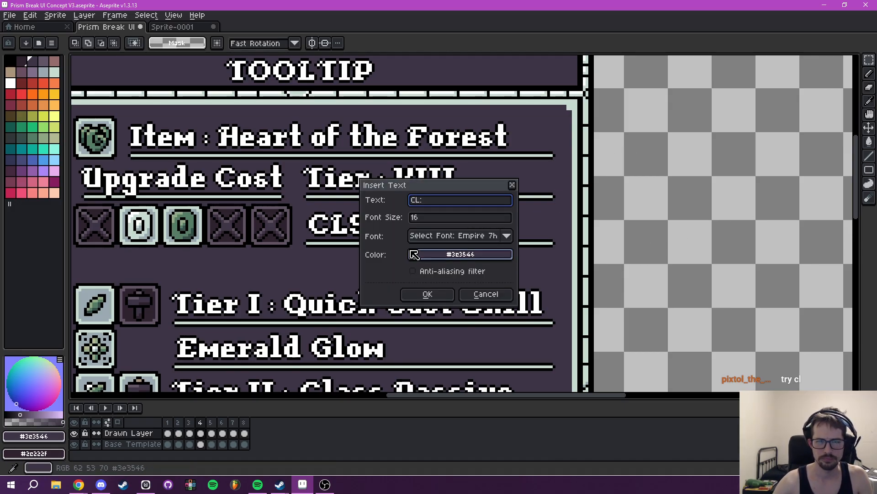
{"action": "left_click", "coordinate": [434, 259]}
{"action": "left_click", "coordinate": [426, 274]}
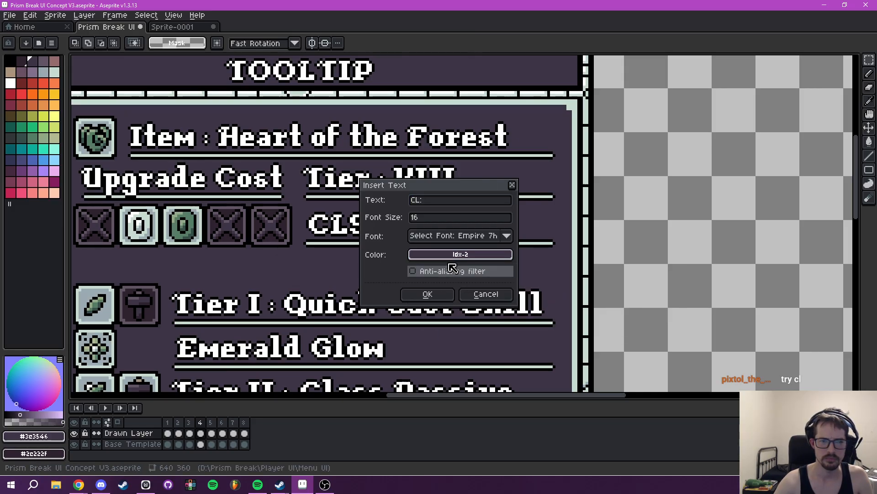
{"action": "left_click", "coordinate": [459, 255]}
{"action": "left_click", "coordinate": [491, 293]}
{"action": "left_click", "coordinate": [427, 295]}
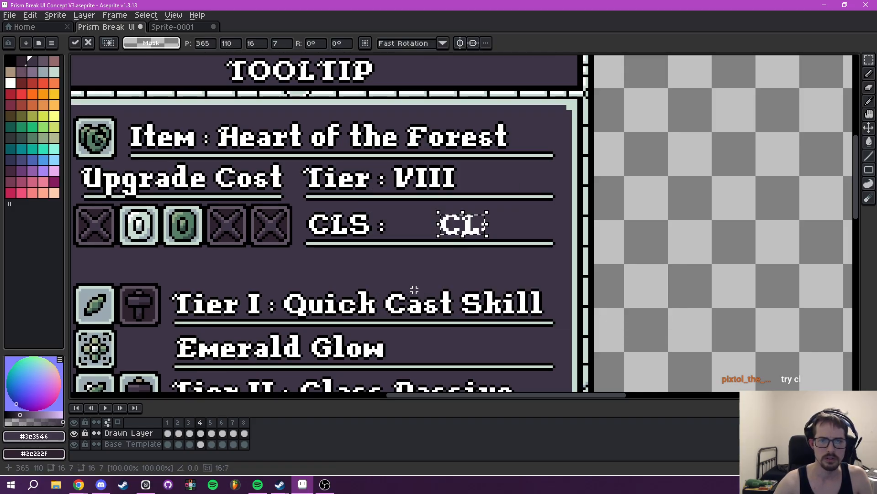
{"action": "mouse_move", "coordinate": [457, 226]}
{"action": "left_mouse_down"}
{"action": "mouse_move", "coordinate": [386, 237]}
{"action": "mouse_move", "coordinate": [319, 270]}
{"action": "mouse_move", "coordinate": [466, 240]}
{"action": "left_mouse_up"}
{"action": "key", "text": "ctrl+z"}
- Insert the text "CL :" in white, with a space before the colon, and place it just below the class line
{"action": "key", "text": "t"}
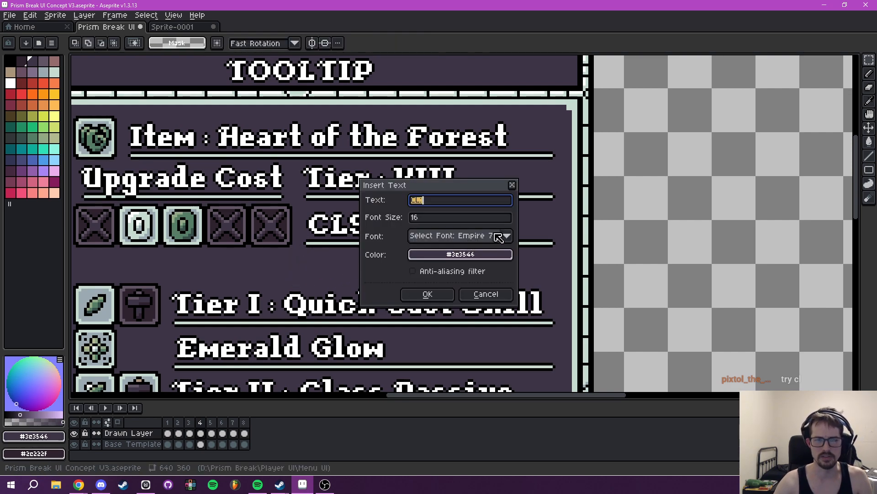
{"action": "type", "text": ":"}
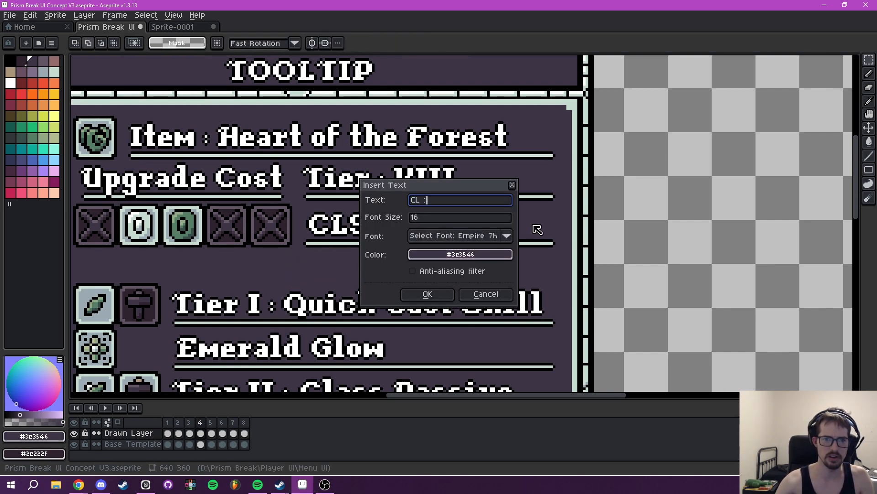
{"action": "left_click", "coordinate": [460, 254]}
{"action": "left_click", "coordinate": [495, 297]}
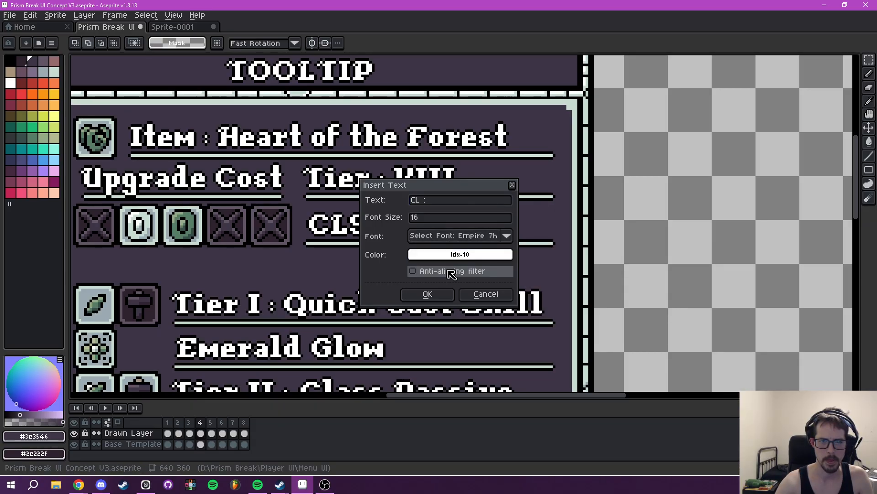
{"action": "left_click", "coordinate": [427, 294]}
{"action": "mouse_move", "coordinate": [462, 223]}
{"action": "left_mouse_down"}
{"action": "mouse_move", "coordinate": [453, 240]}
{"action": "mouse_move", "coordinate": [423, 267]}
{"action": "left_mouse_up"}
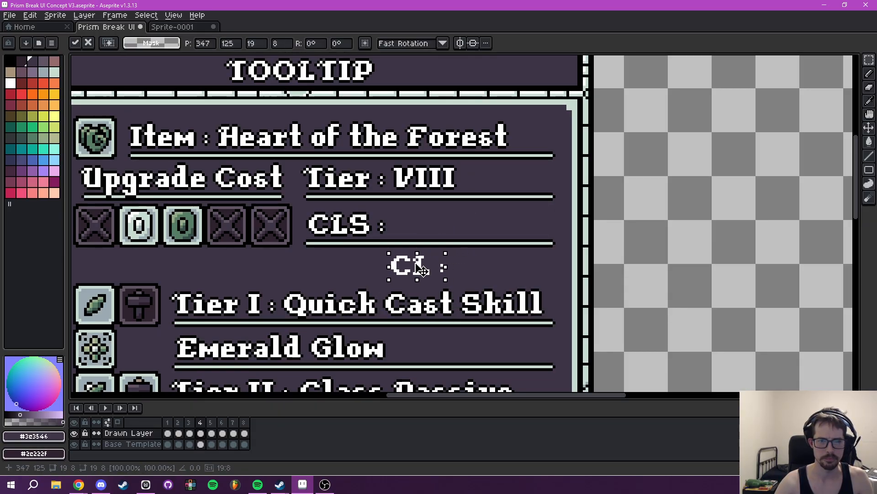
- Erase the CLS : text and move CL : into its place on the line below Tier : VIII
{"action": "key", "text": "e"}
{"action": "left_click_drag", "start_coordinate": [386, 224], "coordinate": [319, 221]}
{"action": "key", "text": "b"}
{"action": "left_click_drag", "start_coordinate": [394, 269], "coordinate": [446, 269]}
{"action": "key", "text": "ctrl+z"}
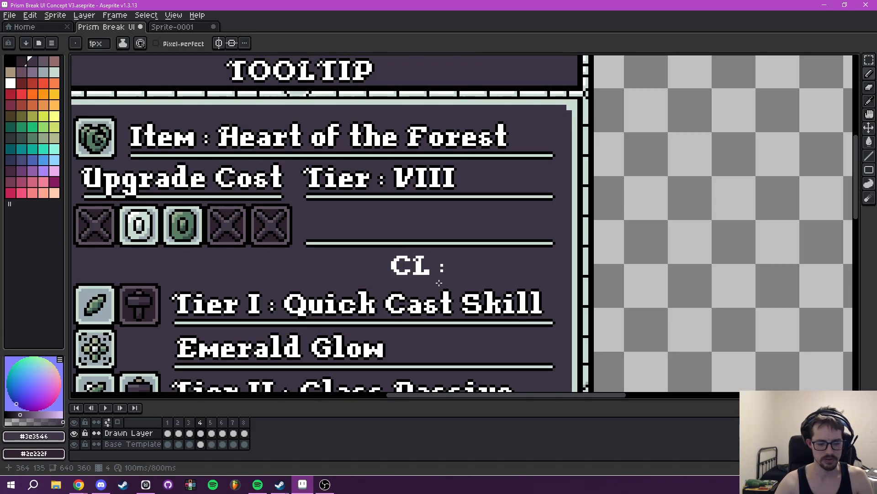
{"action": "key", "text": "m"}
{"action": "left_click_drag", "start_coordinate": [382, 246], "coordinate": [356, 231]}
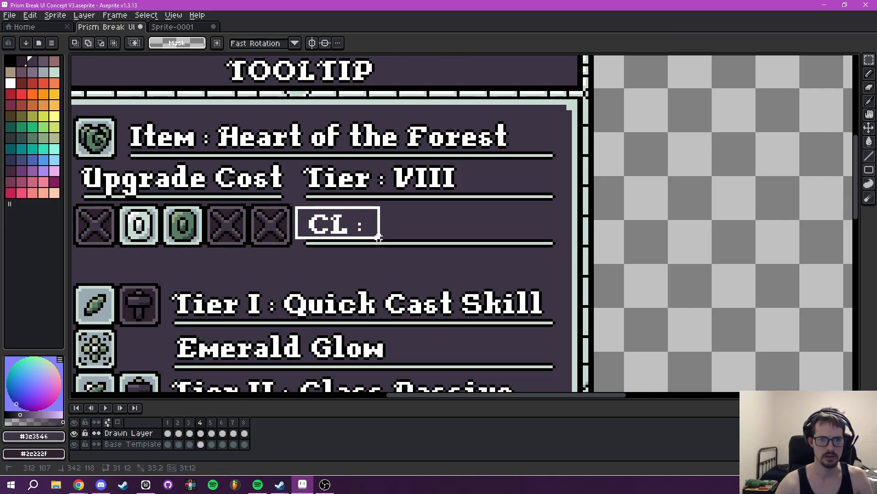
- Add a black outside outline to the CL : text and shift it one pixel left
{"action": "key", "text": "shift+o"}
{"action": "left_click", "coordinate": [705, 191]}
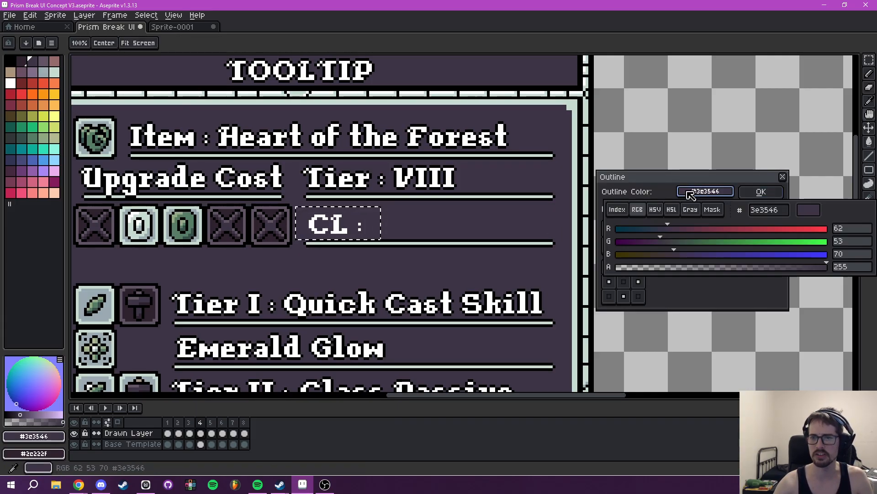
{"action": "left_click", "coordinate": [617, 210]}
{"action": "left_click", "coordinate": [613, 230]}
{"action": "left_click", "coordinate": [738, 194]}
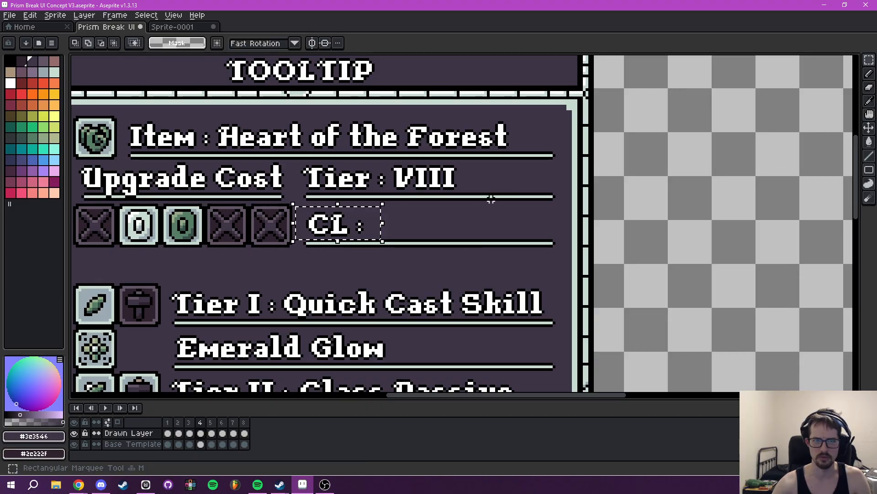
{"action": "left_click", "coordinate": [333, 231]}
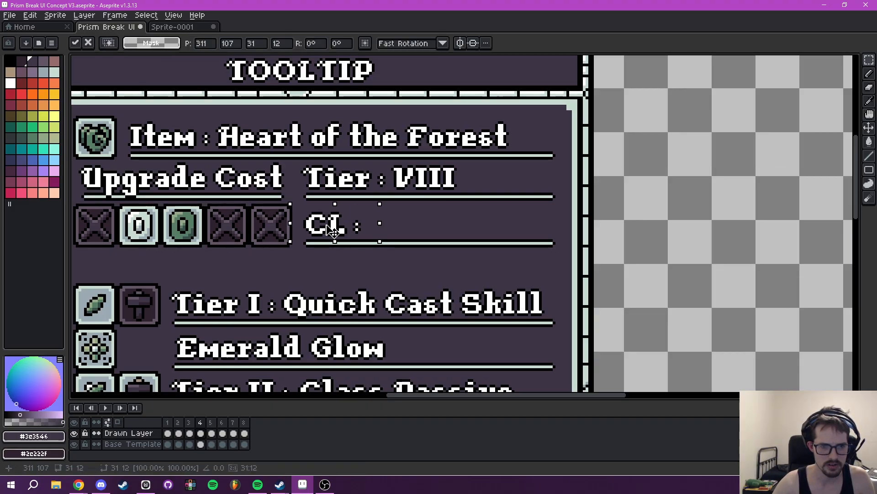
- Insert the text "Adventurer" in white and place it directly after CL : on the class line
{"action": "left_click_drag", "start_coordinate": [333, 231], "coordinate": [333, 232]}
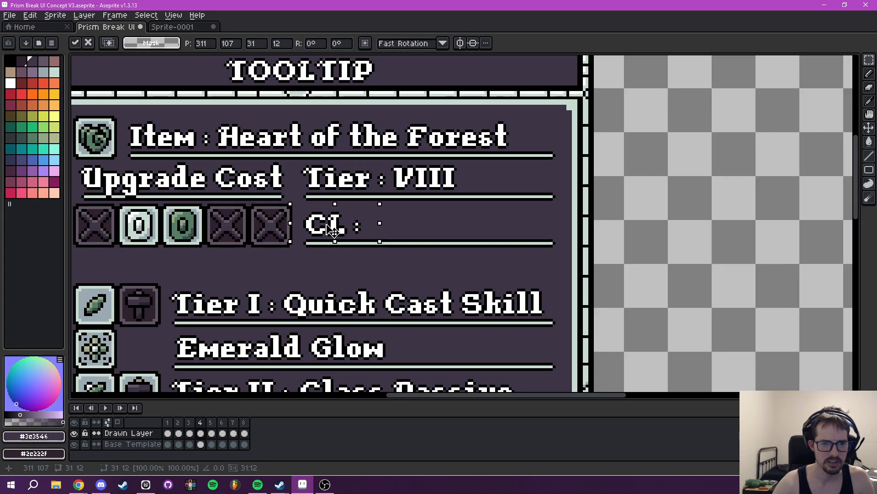
{"action": "left_click", "coordinate": [410, 224]}
{"action": "scroll", "coordinate": [411, 224], "scroll_direction": "down", "scroll_amount": 2}
{"action": "scroll", "coordinate": [401, 224], "scroll_direction": "up", "scroll_amount": 1}
{"action": "key", "text": "ctrl+t"}
{"action": "type", "text": "Adev"}
{"action": "key", "text": "BackSpace"}
{"action": "key", "text": "BackSpace"}
{"action": "type", "text": "v"}
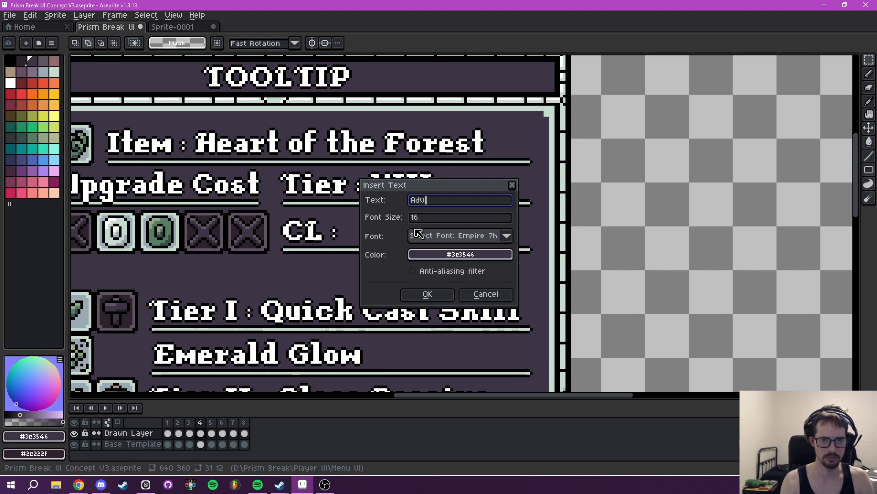
{"action": "type", "text": "enturer"}
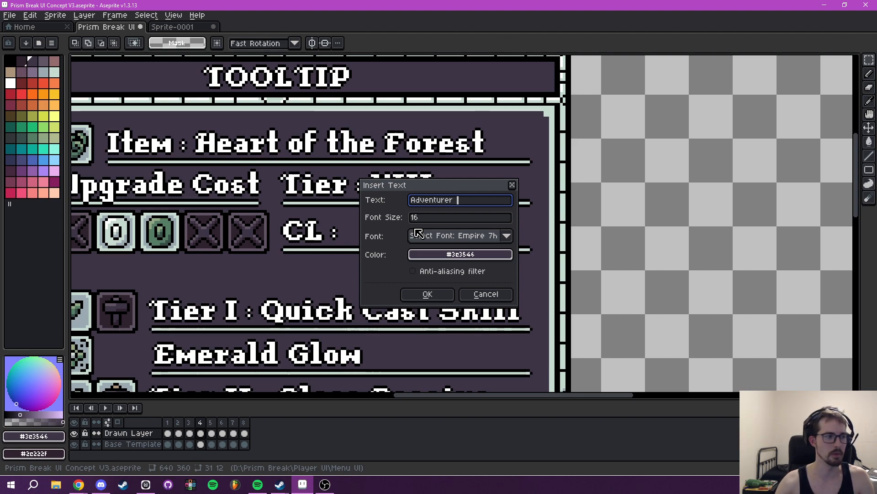
{"action": "left_click", "coordinate": [440, 255]}
{"action": "left_click", "coordinate": [425, 274]}
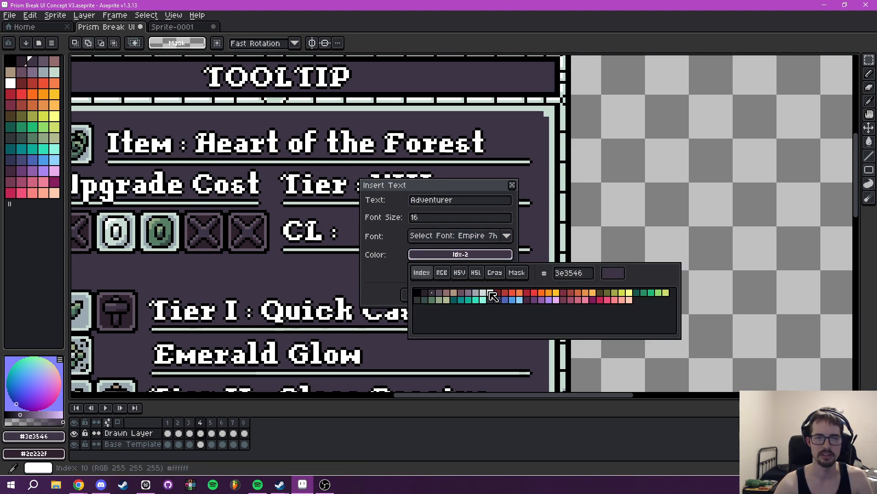
{"action": "left_click", "coordinate": [489, 293]}
{"action": "left_click", "coordinate": [429, 294]}
{"action": "left_click_drag", "start_coordinate": [442, 231], "coordinate": [412, 236]}
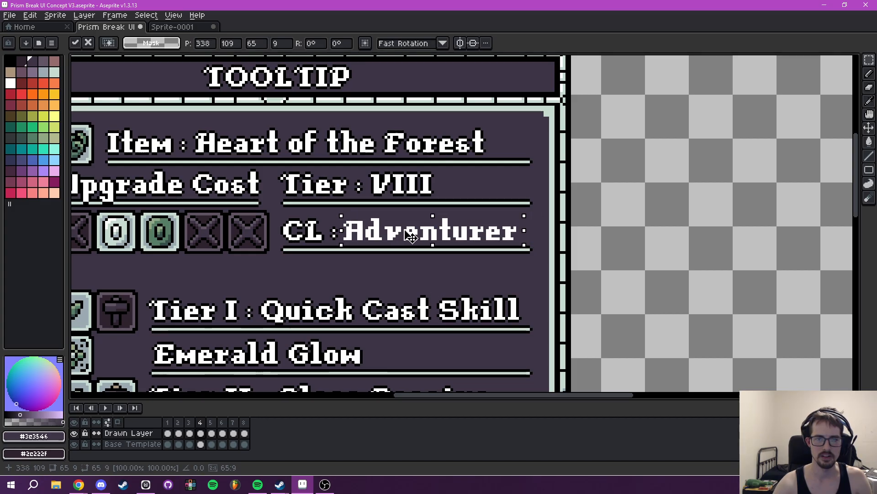
{"action": "key", "text": "Return"}
- Add a black outside outline to the Adventurer text and clear the selection
{"action": "scroll", "coordinate": [427, 229], "scroll_direction": "down", "scroll_amount": 4}
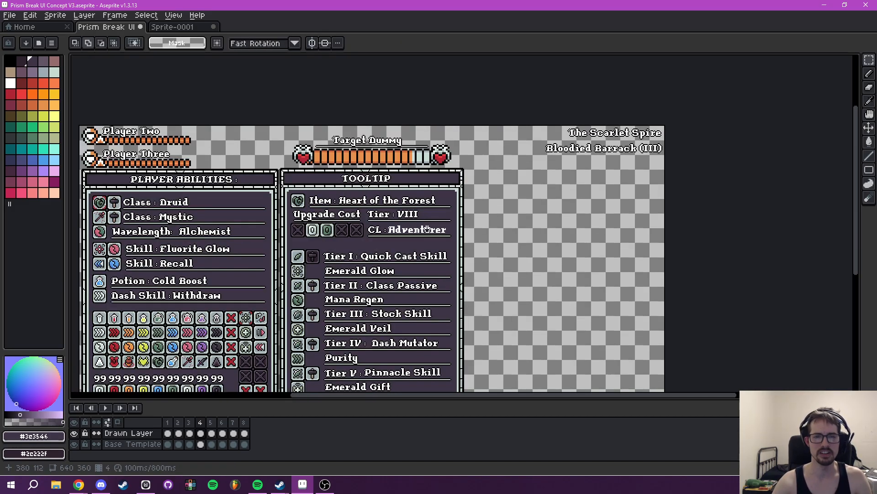
{"action": "scroll", "coordinate": [431, 236], "scroll_direction": "down", "scroll_amount": 2}
{"action": "scroll", "coordinate": [432, 236], "scroll_direction": "up", "scroll_amount": 5}
{"action": "left_click_drag", "start_coordinate": [410, 242], "coordinate": [482, 247]}
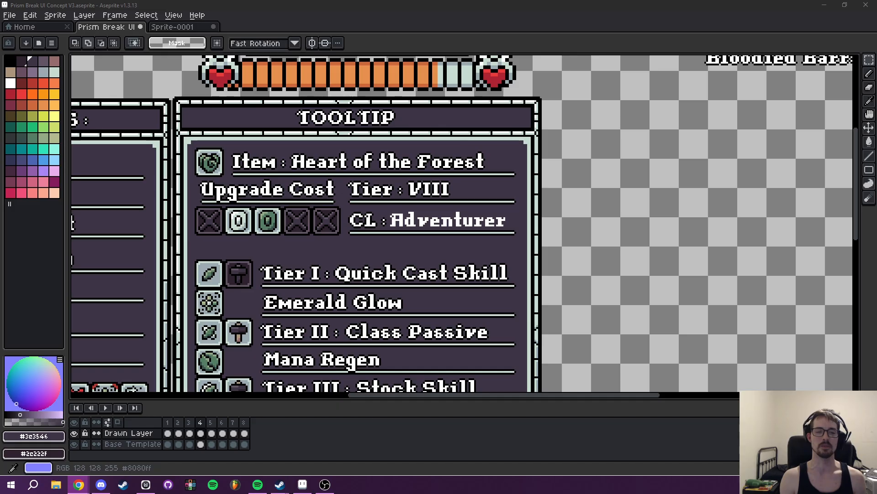
{"action": "scroll", "coordinate": [403, 165], "scroll_direction": "up", "scroll_amount": 4}
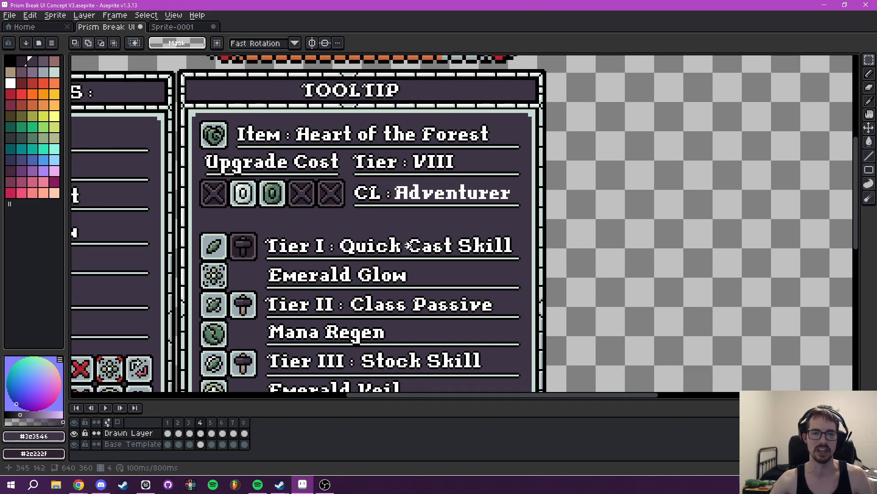
{"action": "scroll", "coordinate": [403, 165], "scroll_direction": "up", "scroll_amount": 1}
{"action": "left_click_drag", "start_coordinate": [369, 181], "coordinate": [694, 249]}
{"action": "key", "text": "shift+o"}
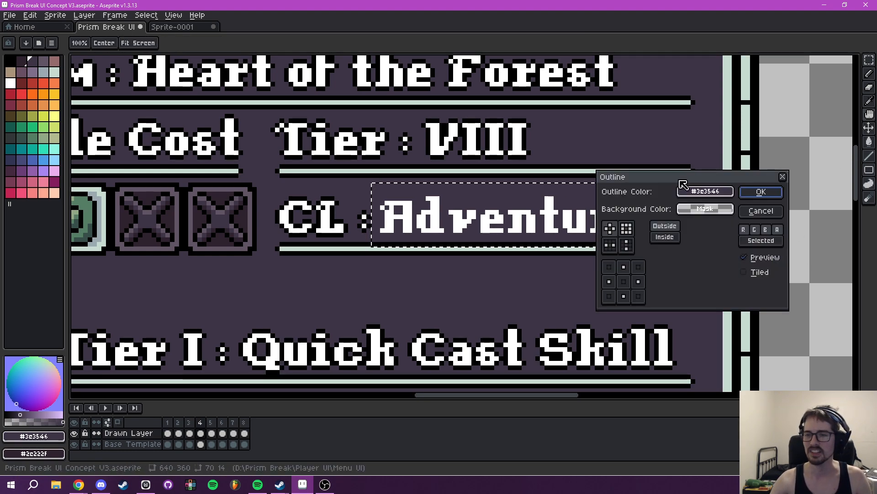
{"action": "left_click", "coordinate": [705, 191]}
{"action": "left_click", "coordinate": [617, 209]}
{"action": "left_click", "coordinate": [627, 229]}
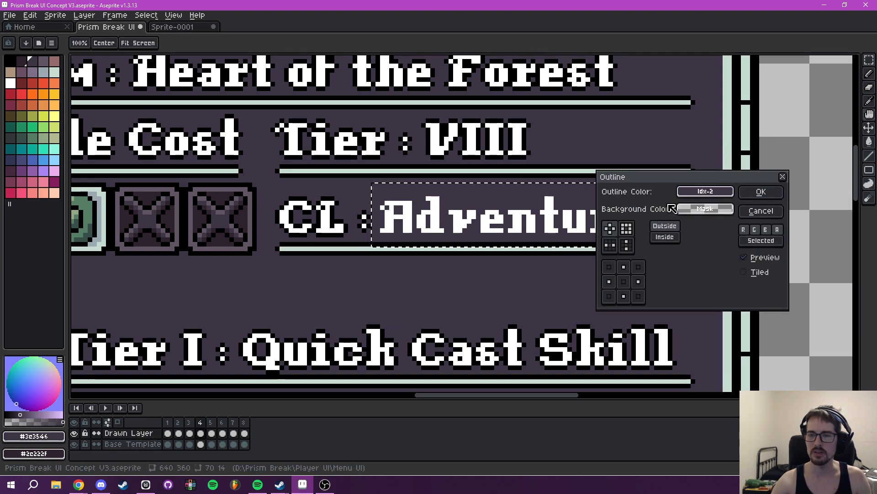
{"action": "left_click", "coordinate": [705, 191]}
{"action": "left_click", "coordinate": [620, 230]}
{"action": "left_click", "coordinate": [761, 192]}
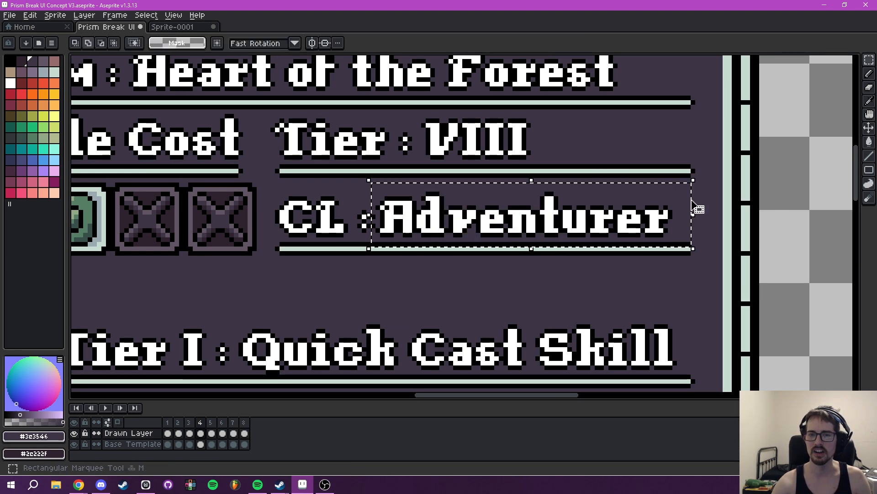
{"action": "scroll", "coordinate": [694, 206], "scroll_direction": "down", "scroll_amount": 5}
{"action": "key", "text": "ctrl+d"}
{"action": "left_click_drag", "start_coordinate": [686, 223], "coordinate": [611, 231]}
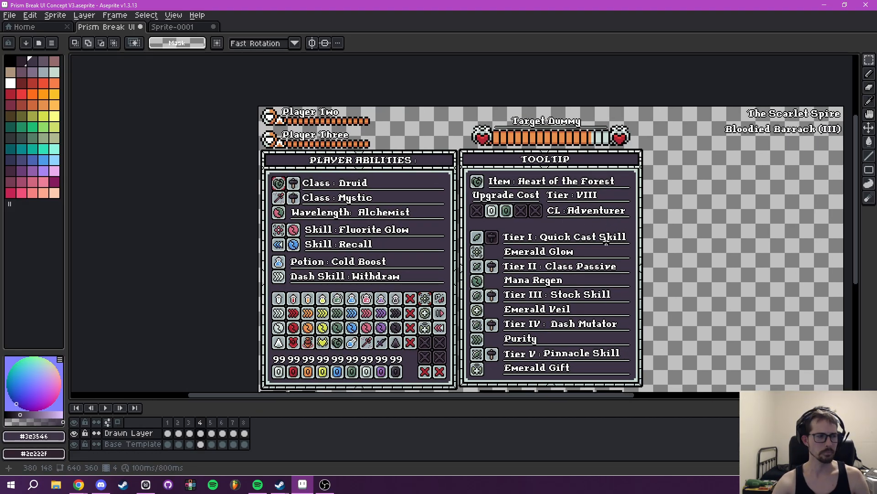
{"action": "left_click_drag", "start_coordinate": [586, 256], "coordinate": [524, 234]}
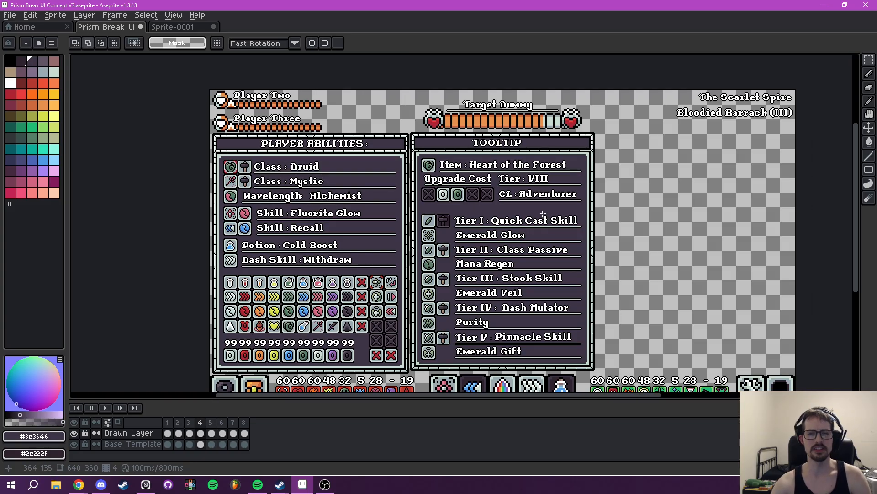
{"action": "left_click_drag", "start_coordinate": [536, 299], "coordinate": [523, 279]}
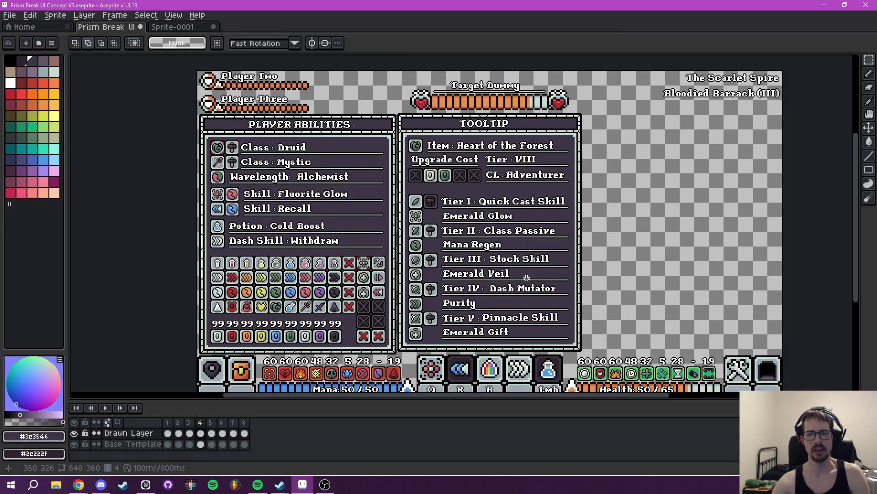